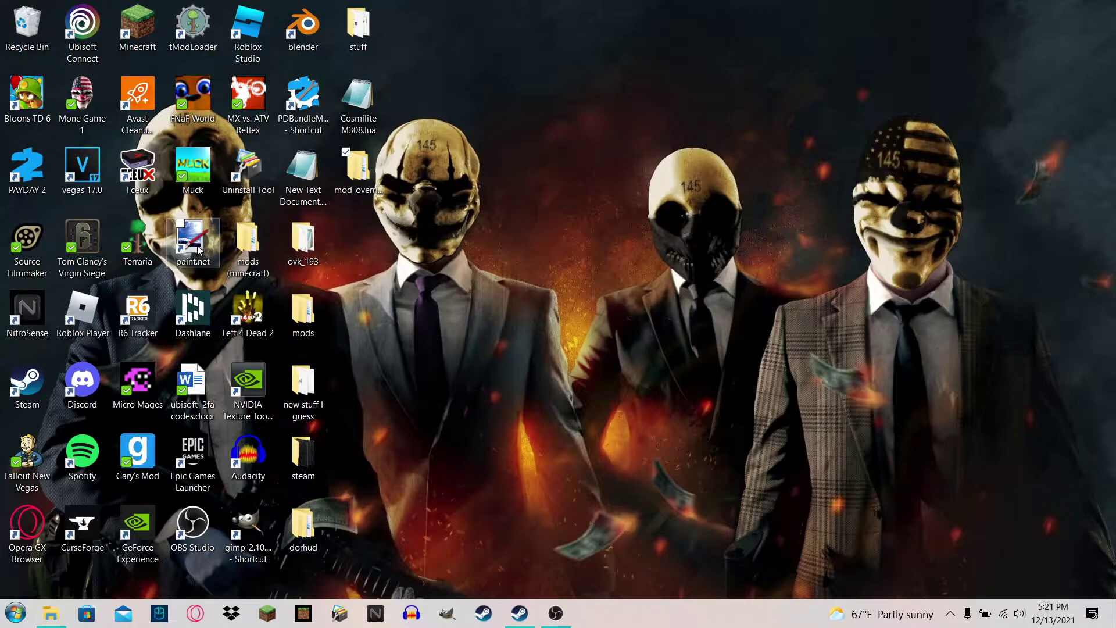
Launch paint.net to a blank canvas, then restore its window and move it up-left.
click(245, 400)
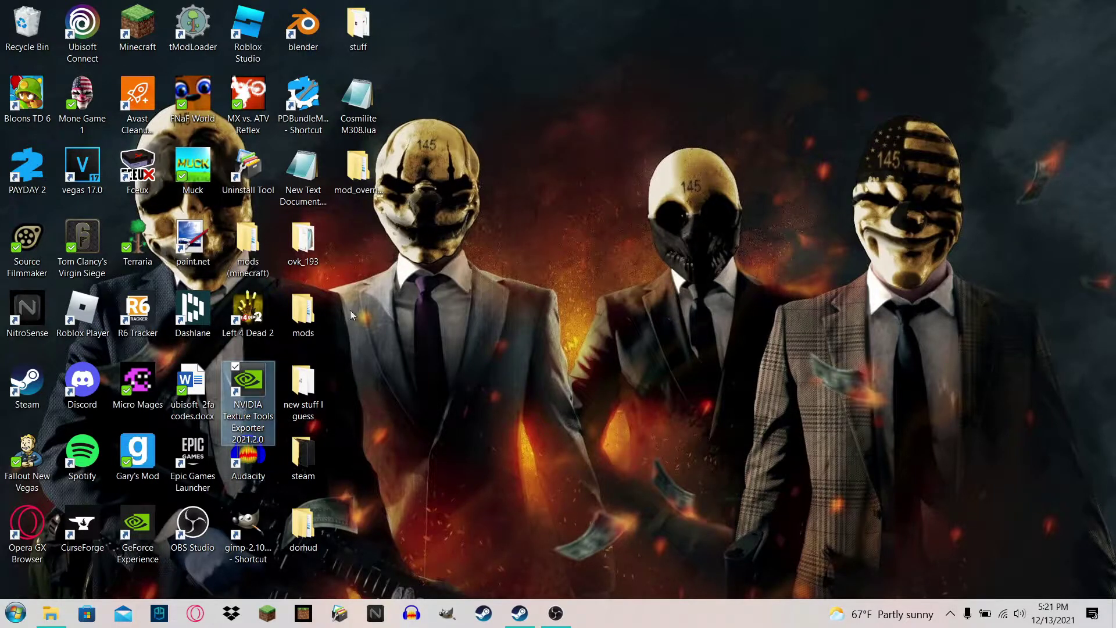
click(463, 337)
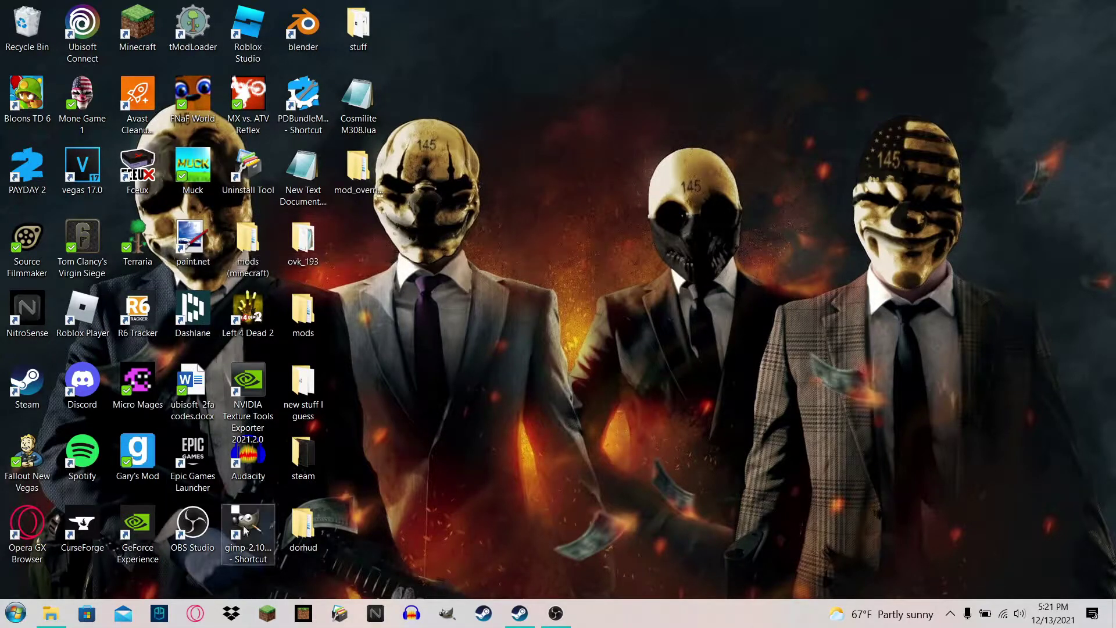
click(182, 262)
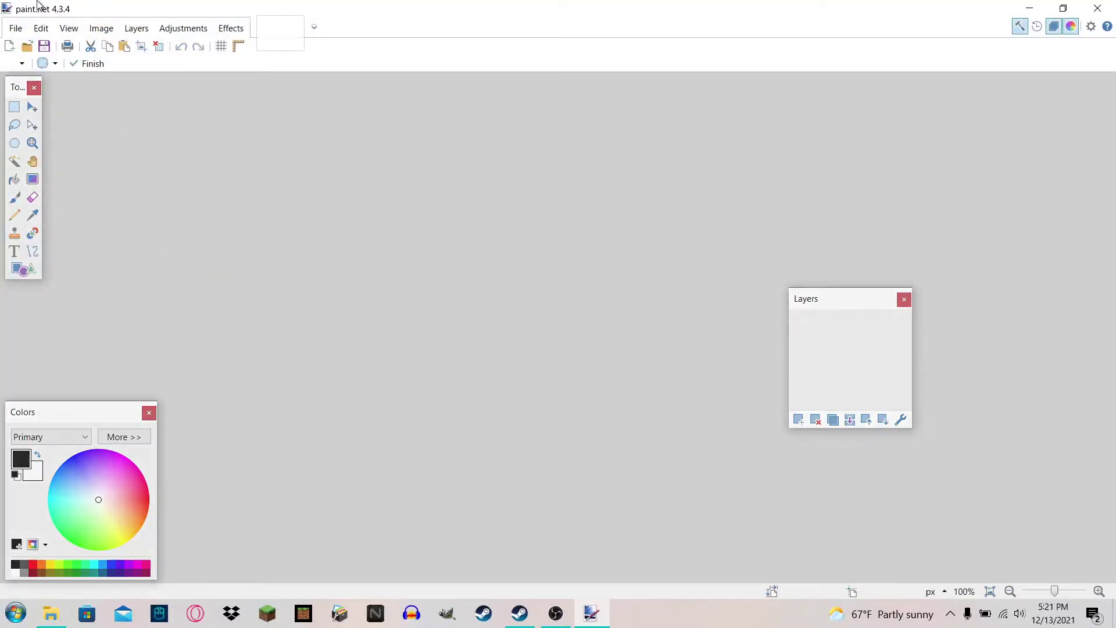
click(1063, 8)
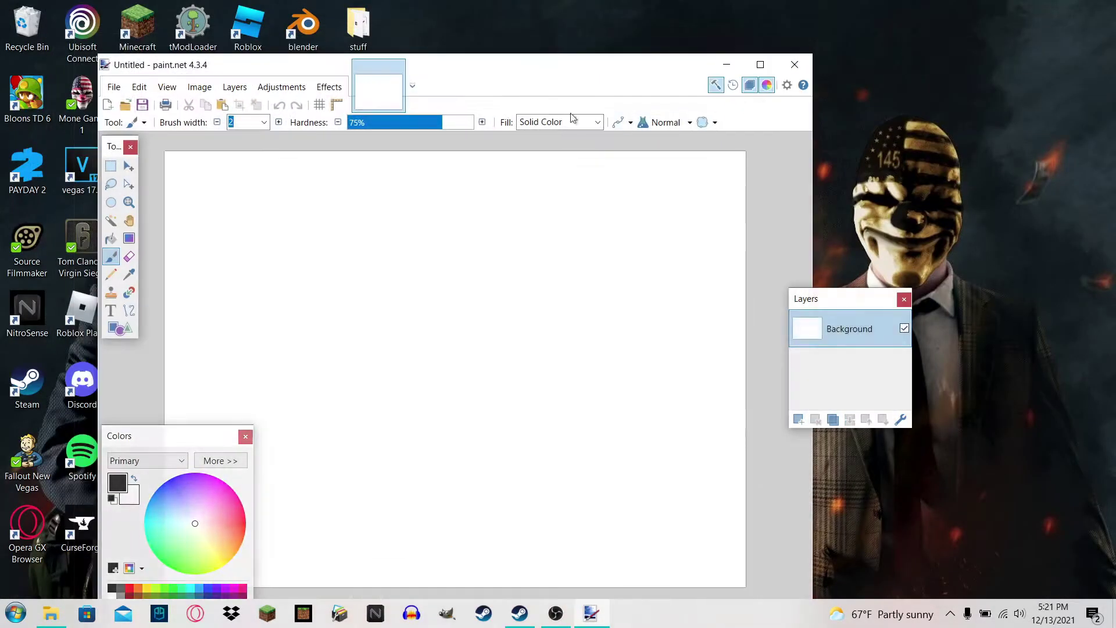
mouse_move(572, 74)
mouse_down()
mouse_move(496, 63)
mouse_move(481, 35)
mouse_up()
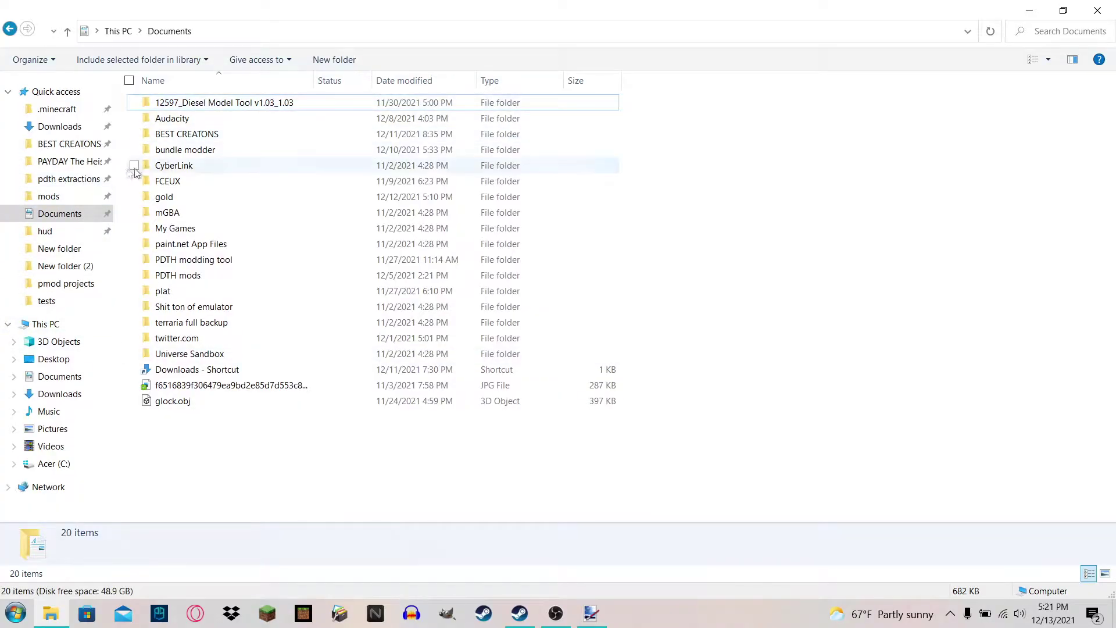
Navigate from Documents into PDTH mods > pdth extractions.
double_click(174, 149)
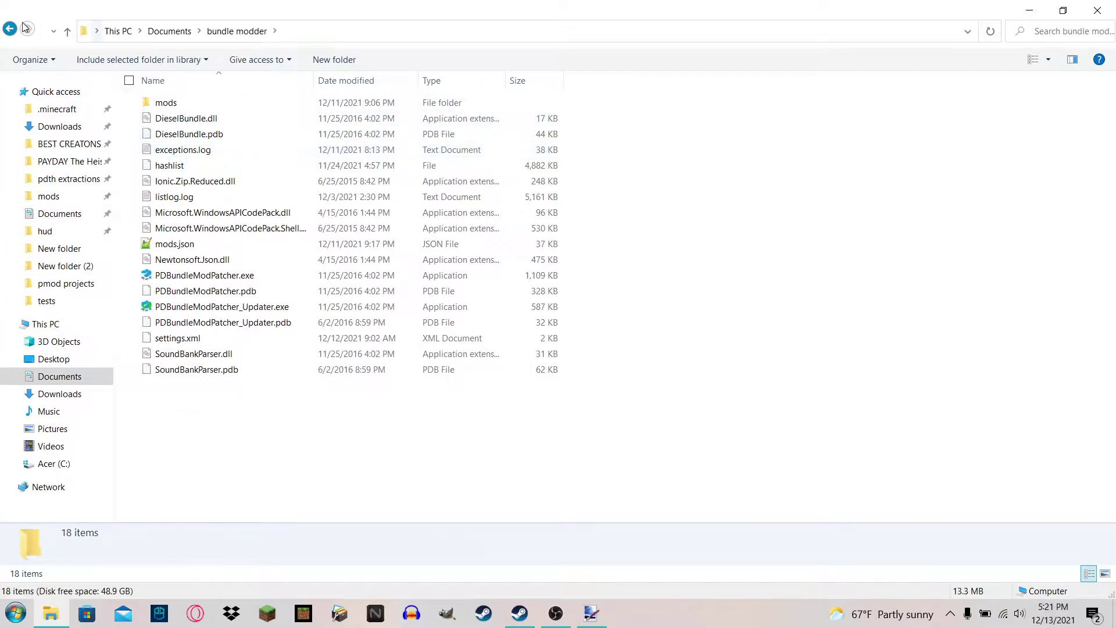
key(alt+Left)
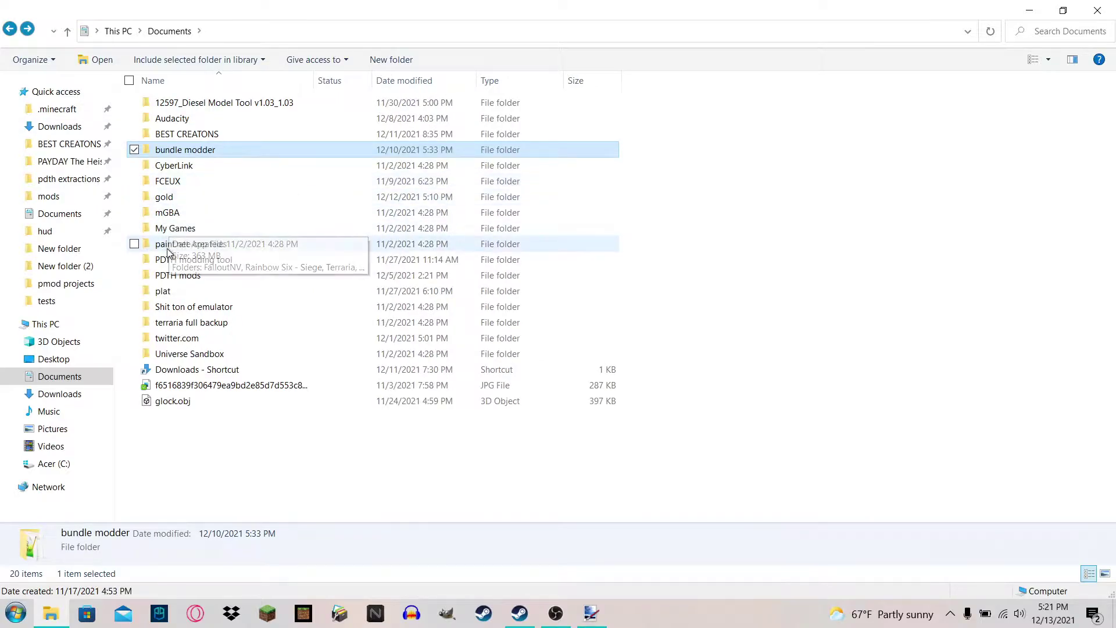
double_click(168, 275)
click(190, 135)
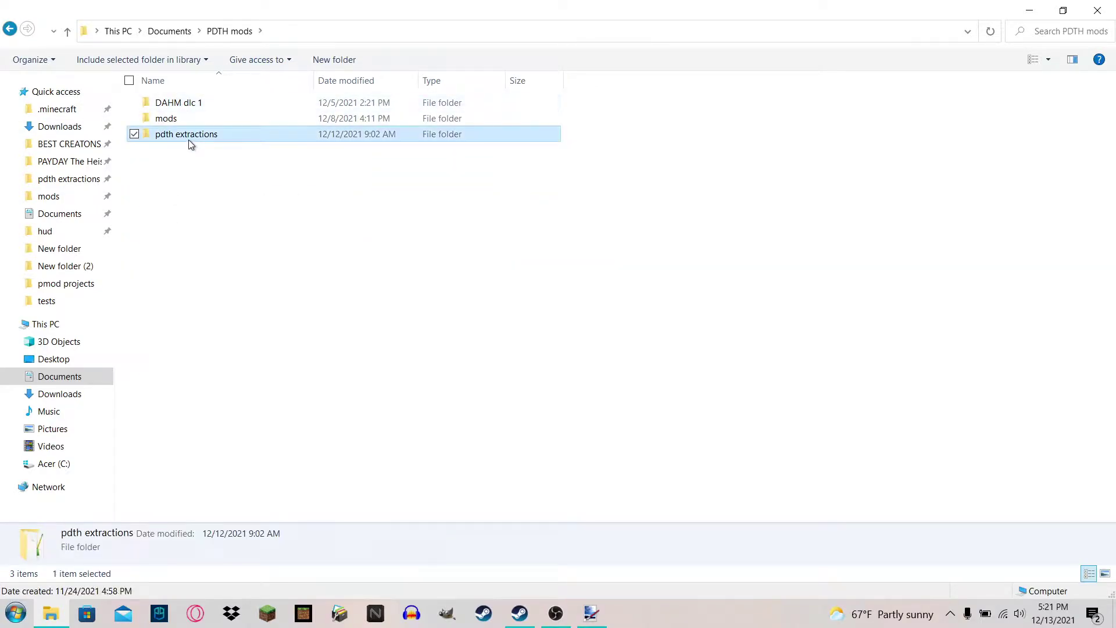
double_click(187, 139)
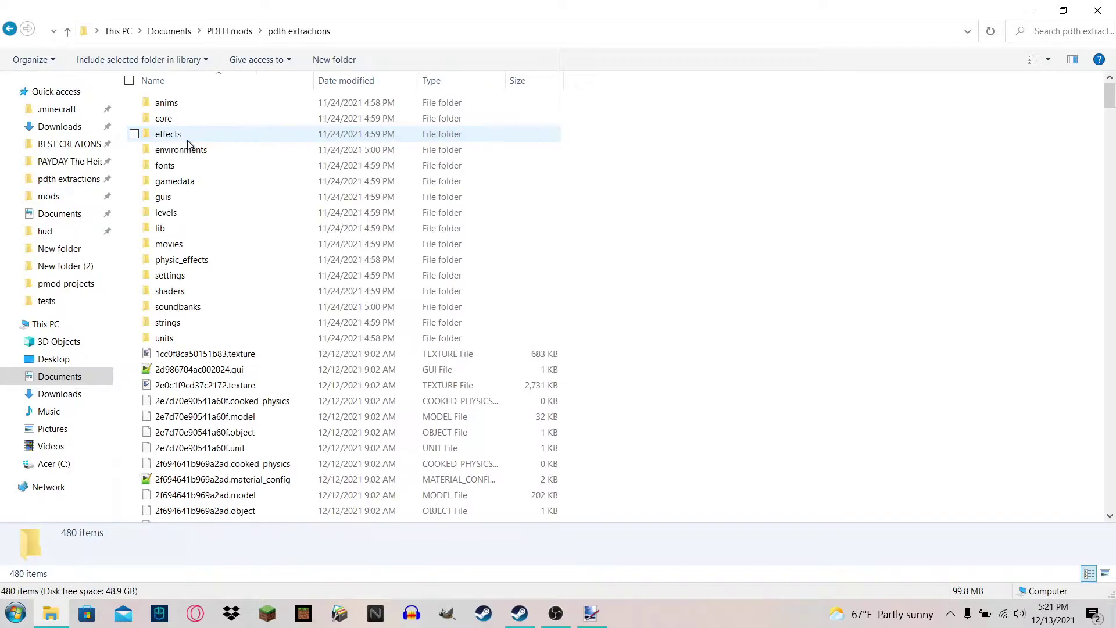
scroll(233, 374, down, 20)
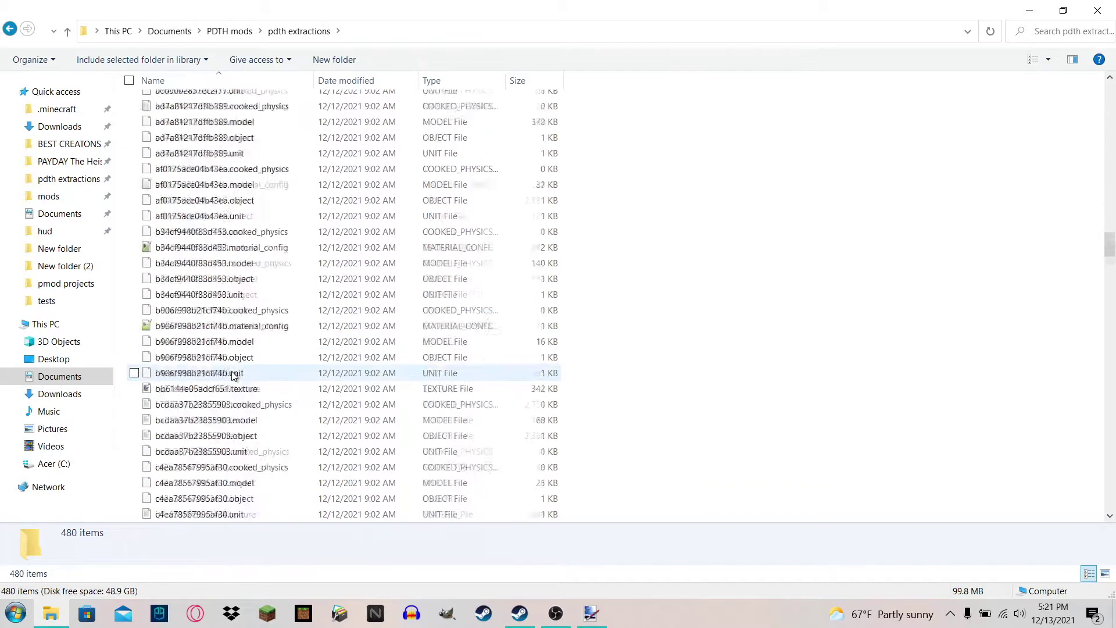
scroll(233, 374, down, 2)
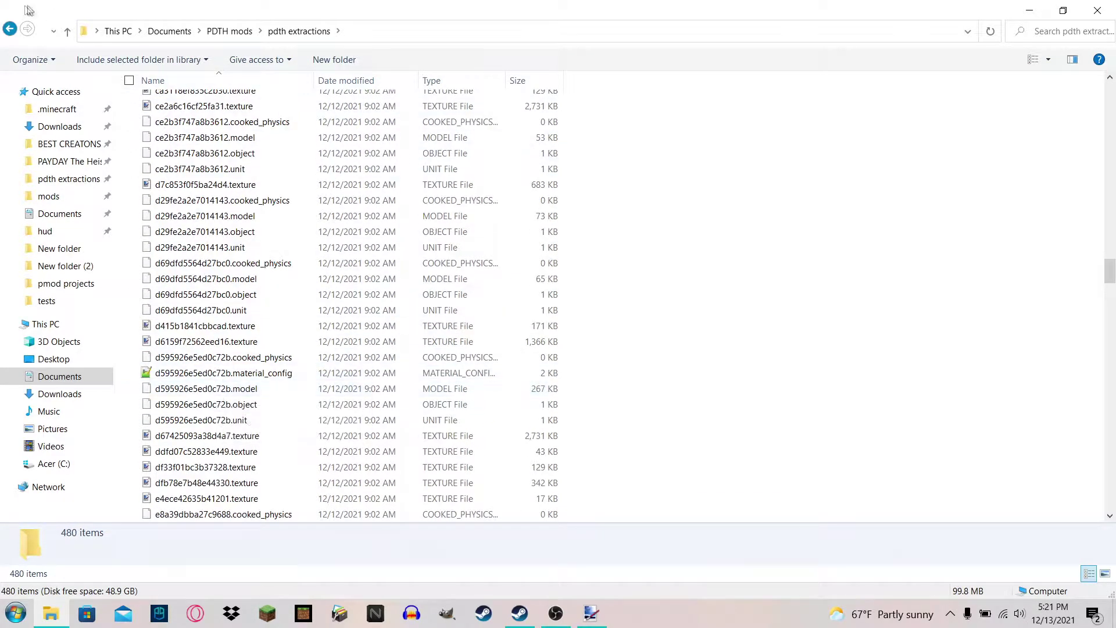
click(8, 32)
double_click(210, 134)
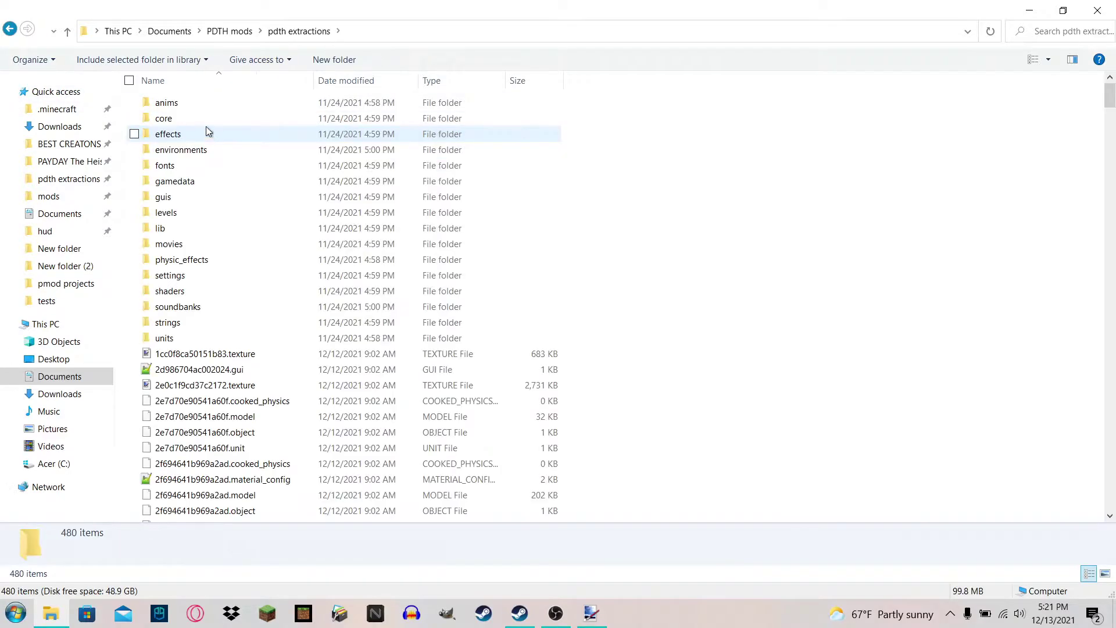
Delete all 480 items in pdth extractions and go back to Documents.
key(ctrl+a)
key(Delete)
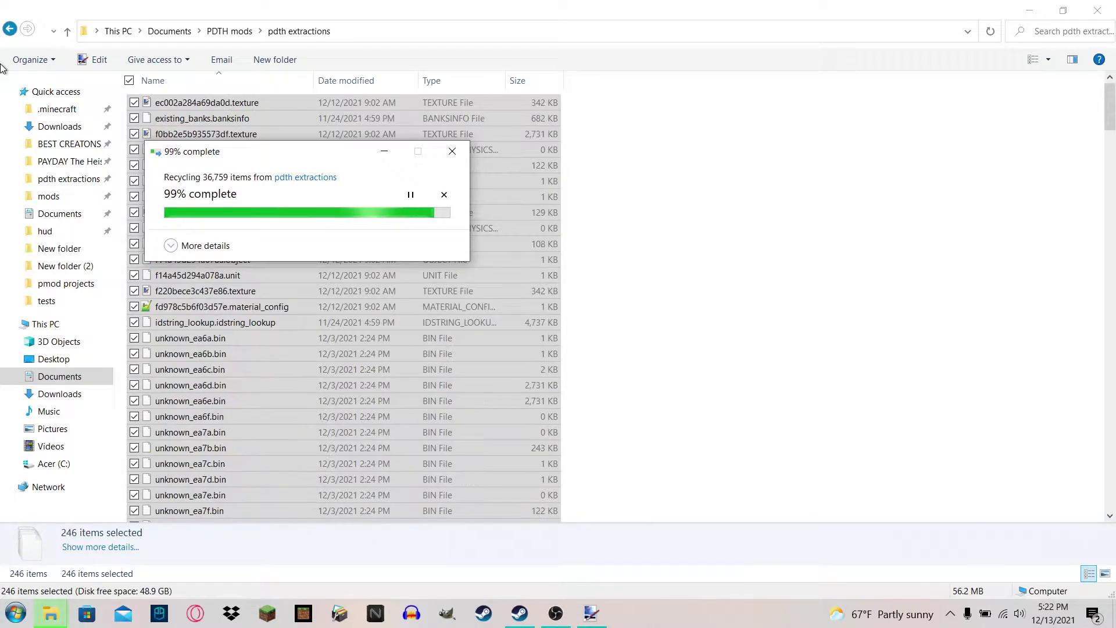
click(9, 29)
click(9, 29)
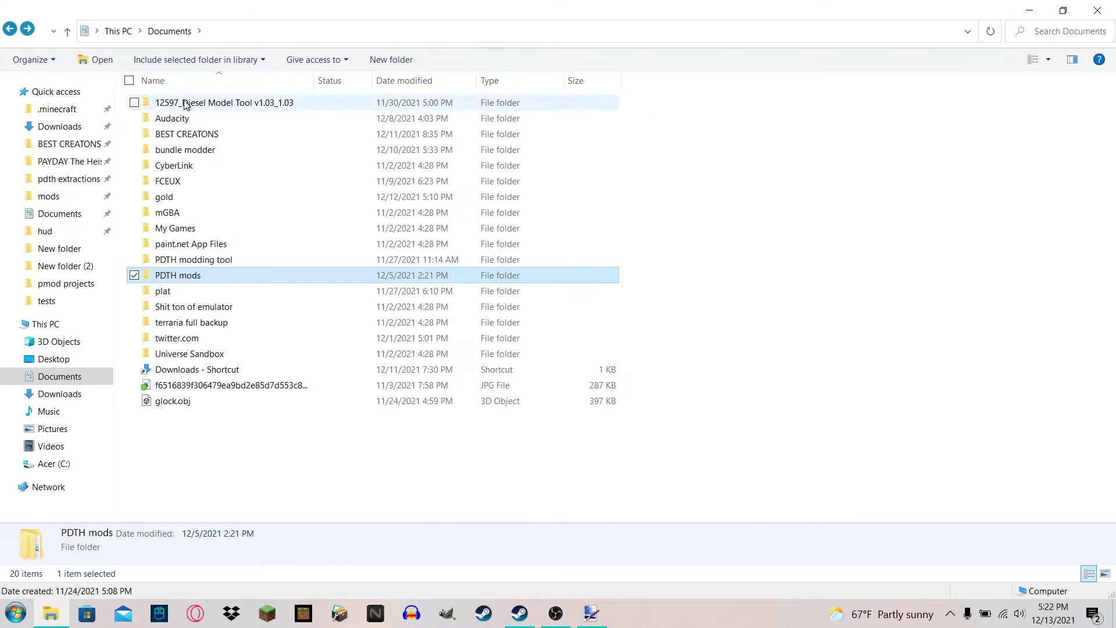
Launch PDBundleModPatcher.exe from the bundle modder folder and open Game File Extraction.
double_click(194, 150)
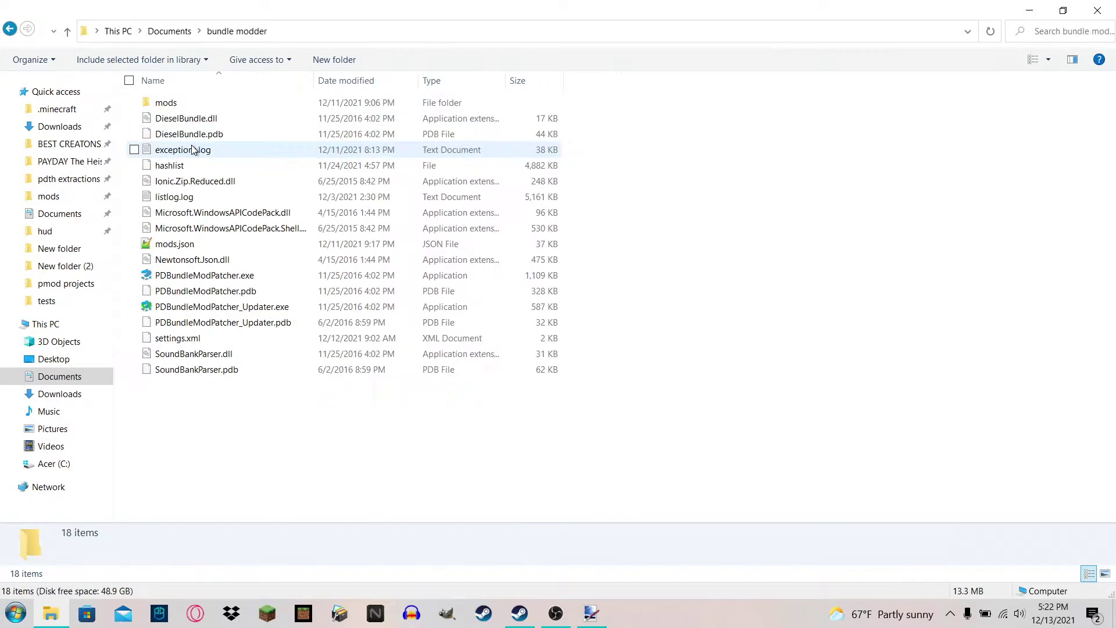
click(184, 272)
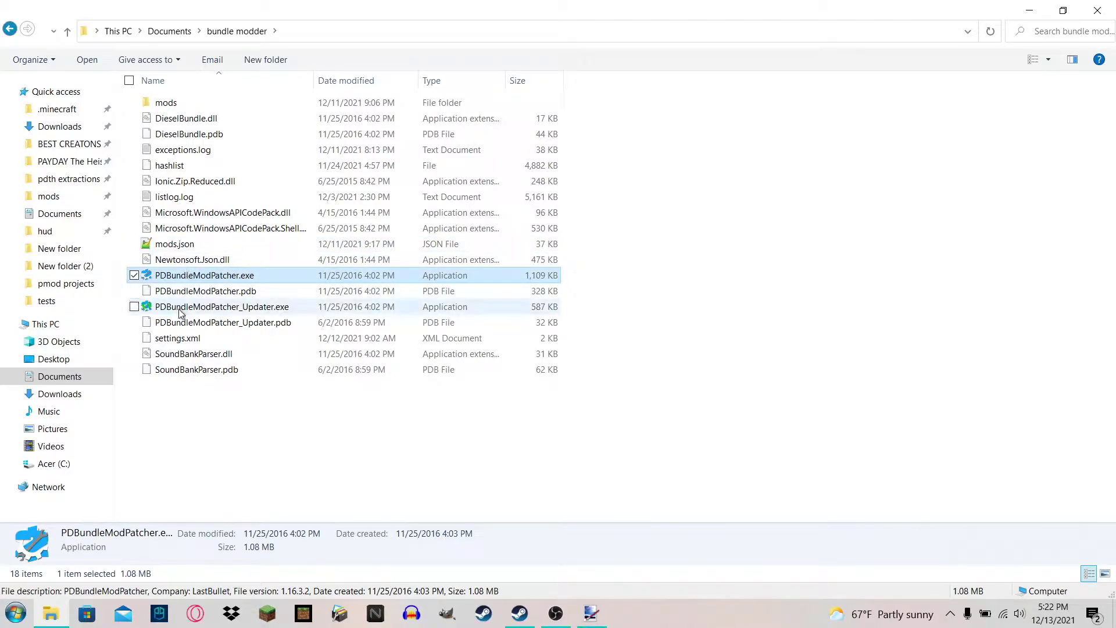
double_click(185, 277)
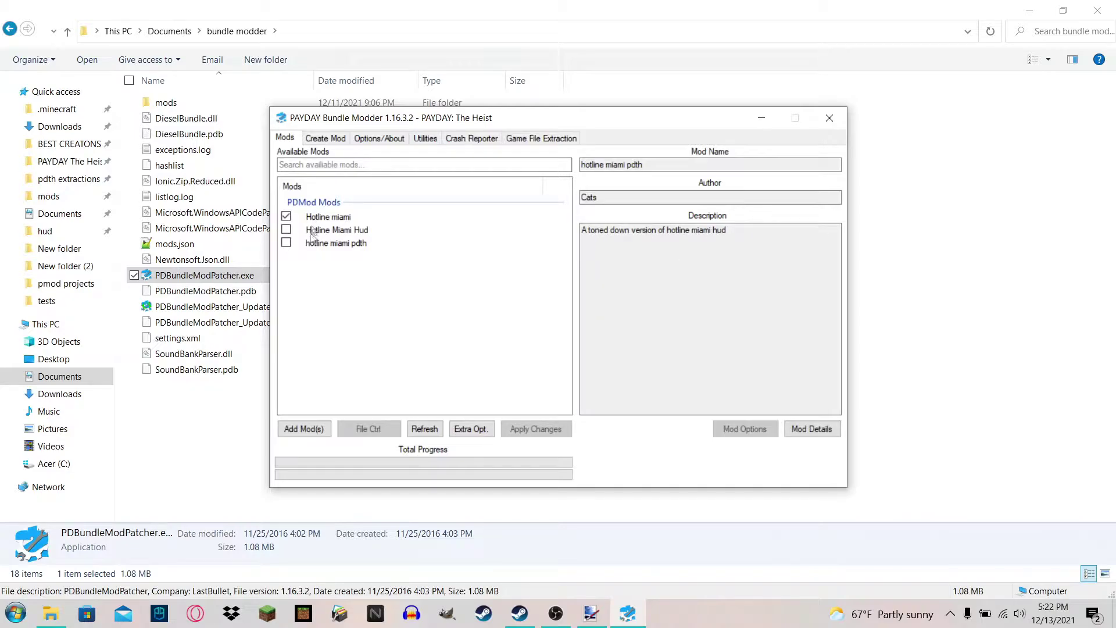
click(322, 139)
click(532, 144)
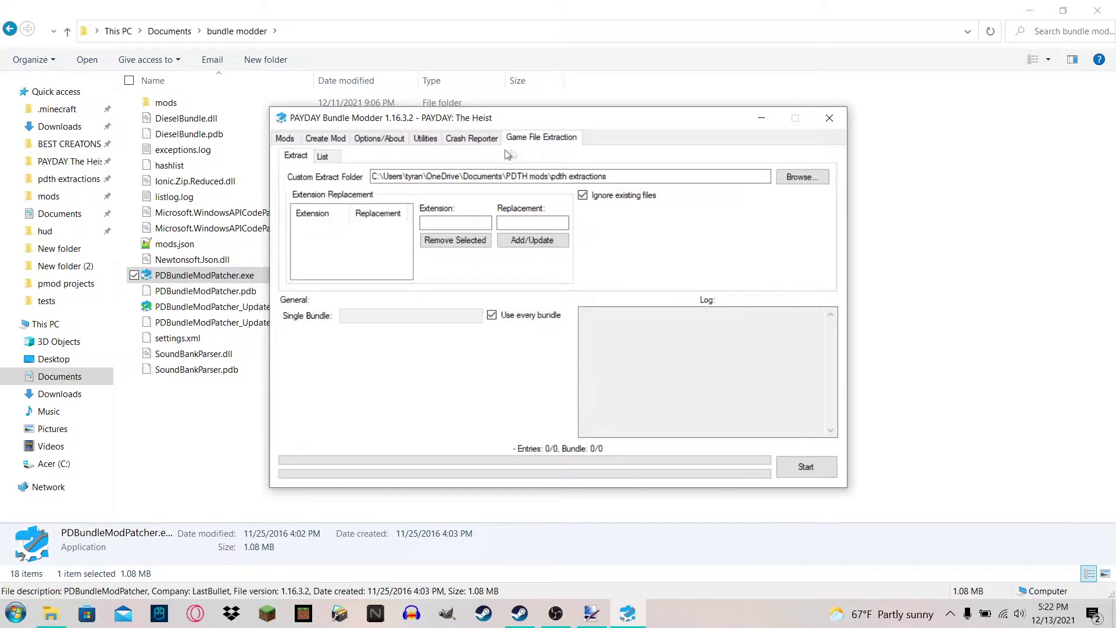
Confirm the extract folder path points to PDTH mods\pdth extractions, cancelling the folder picker.
drag(397, 176, 735, 193)
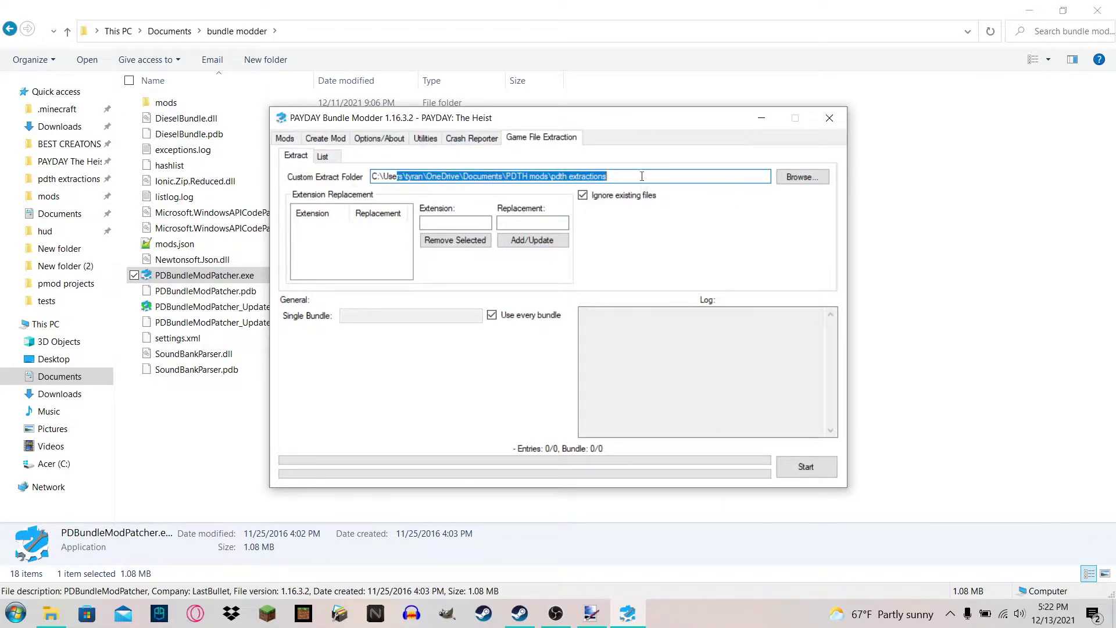
drag(642, 176, 315, 160)
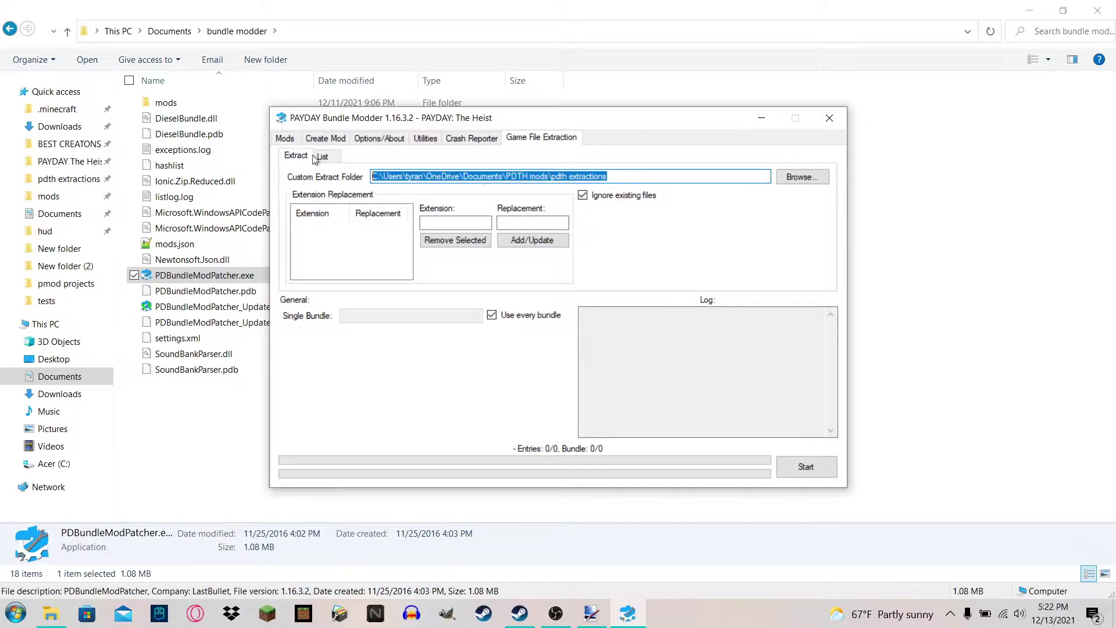
click(625, 178)
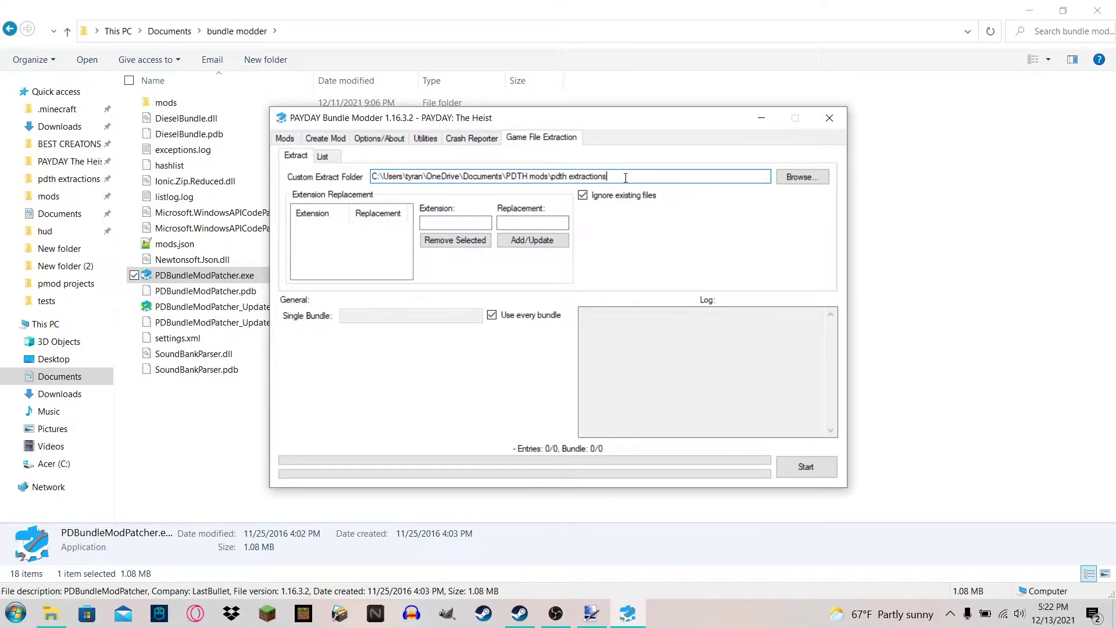
click(804, 179)
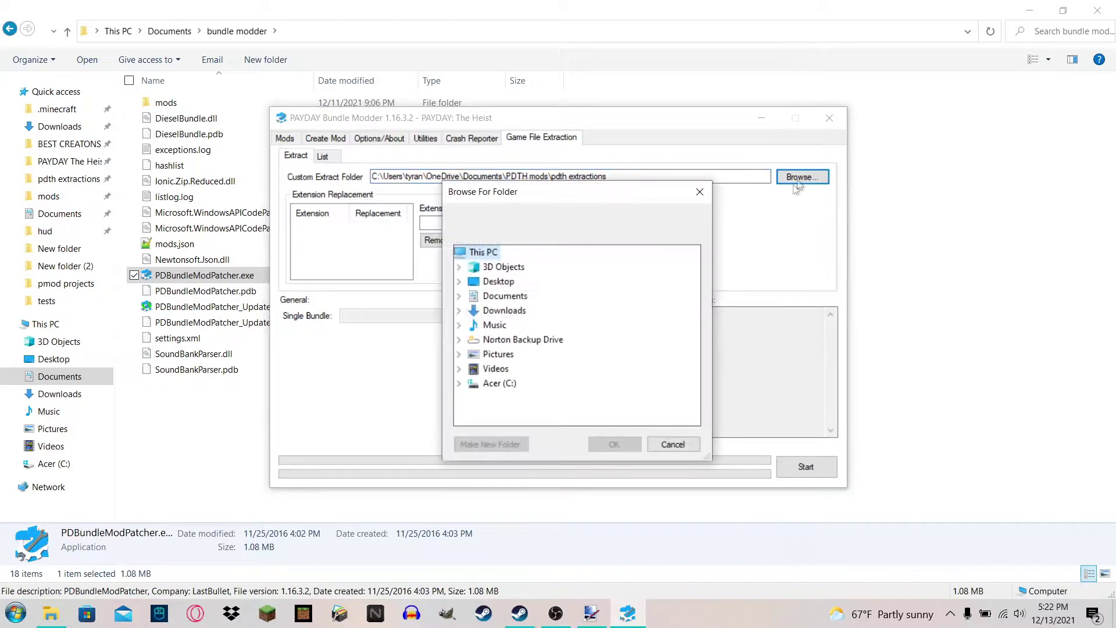
click(672, 444)
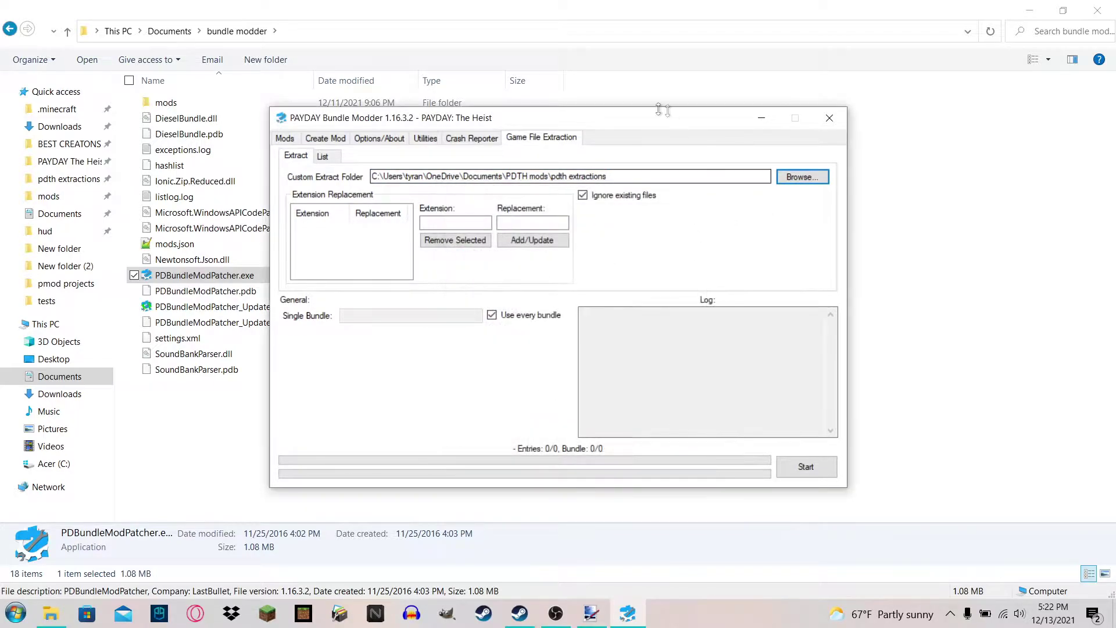
drag(630, 177, 393, 177)
drag(608, 177, 499, 177)
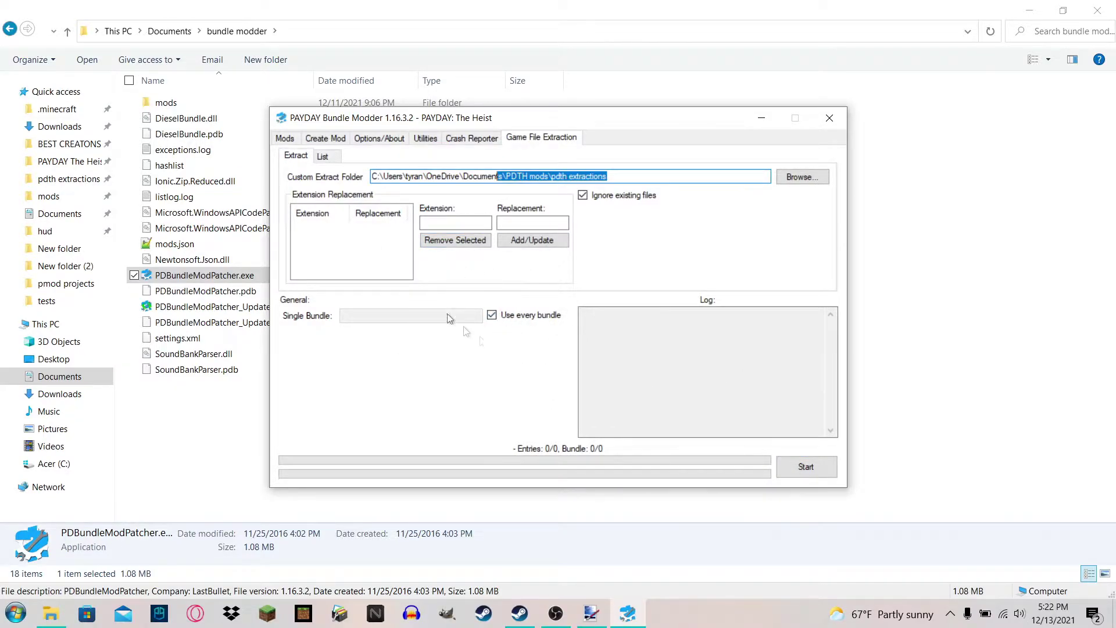
click(813, 470)
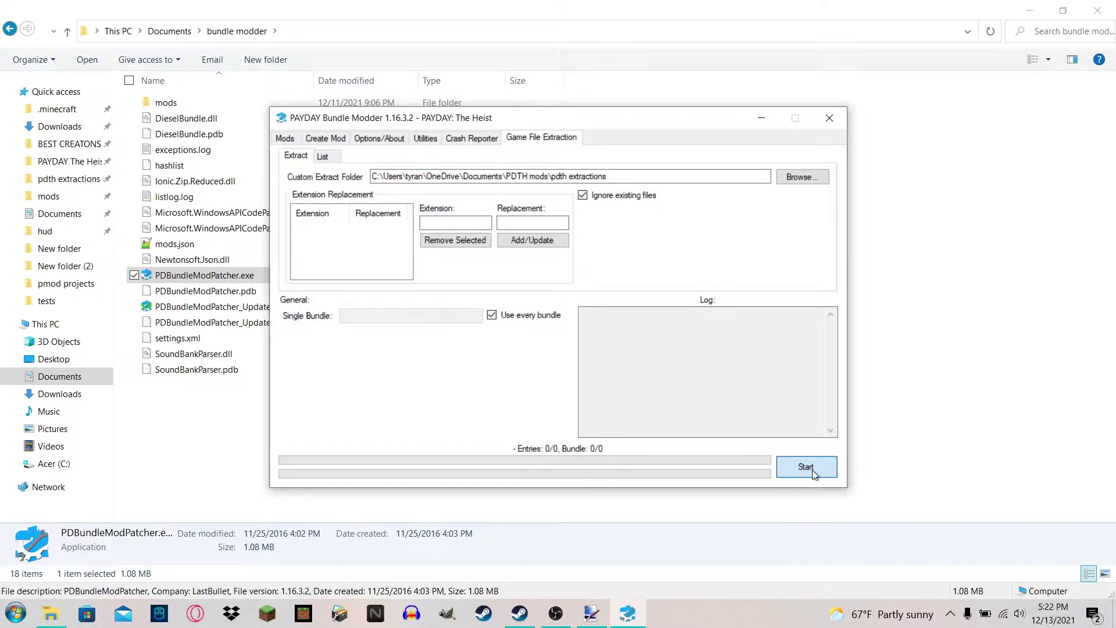
Check the asset and extract paths, extract all 207 bundles, then minimize the modder.
click(386, 139)
drag(389, 161, 353, 160)
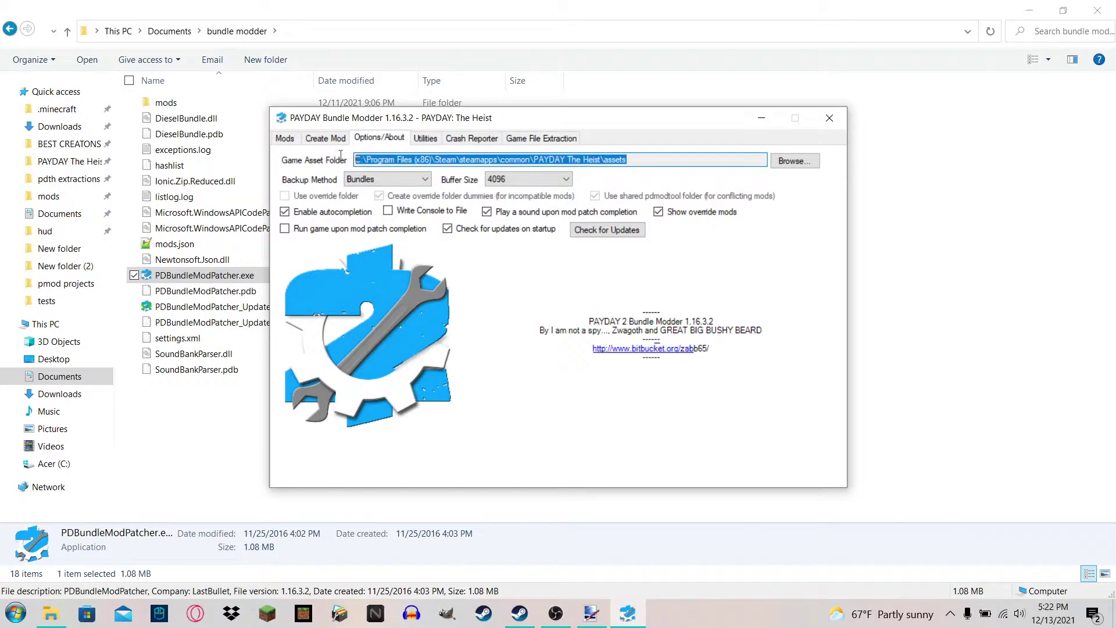
click(515, 140)
drag(594, 176, 372, 176)
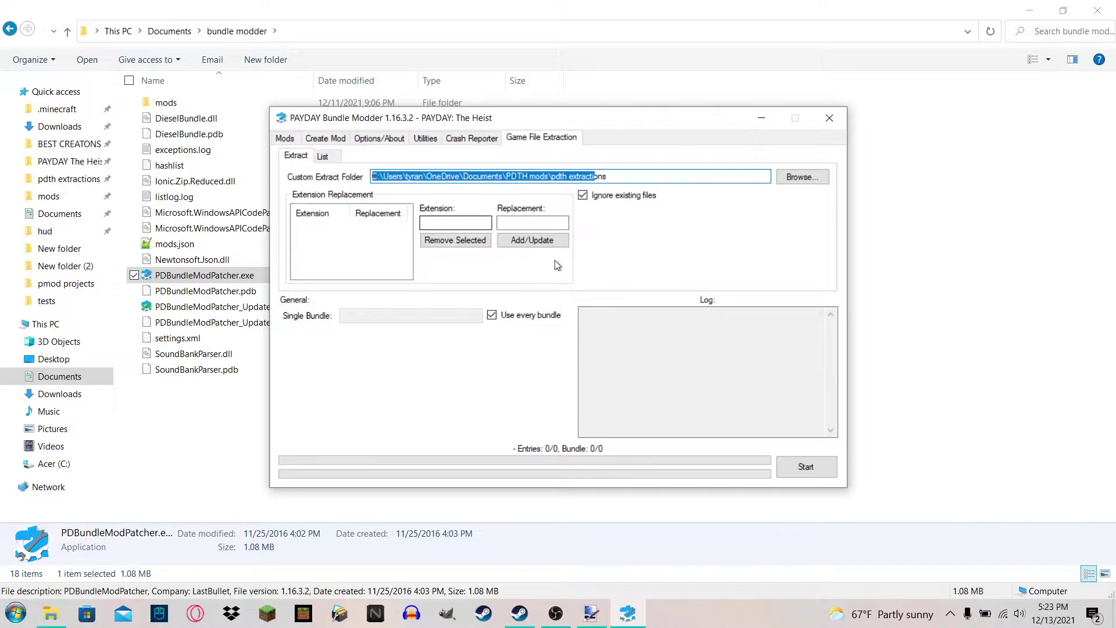
click(804, 467)
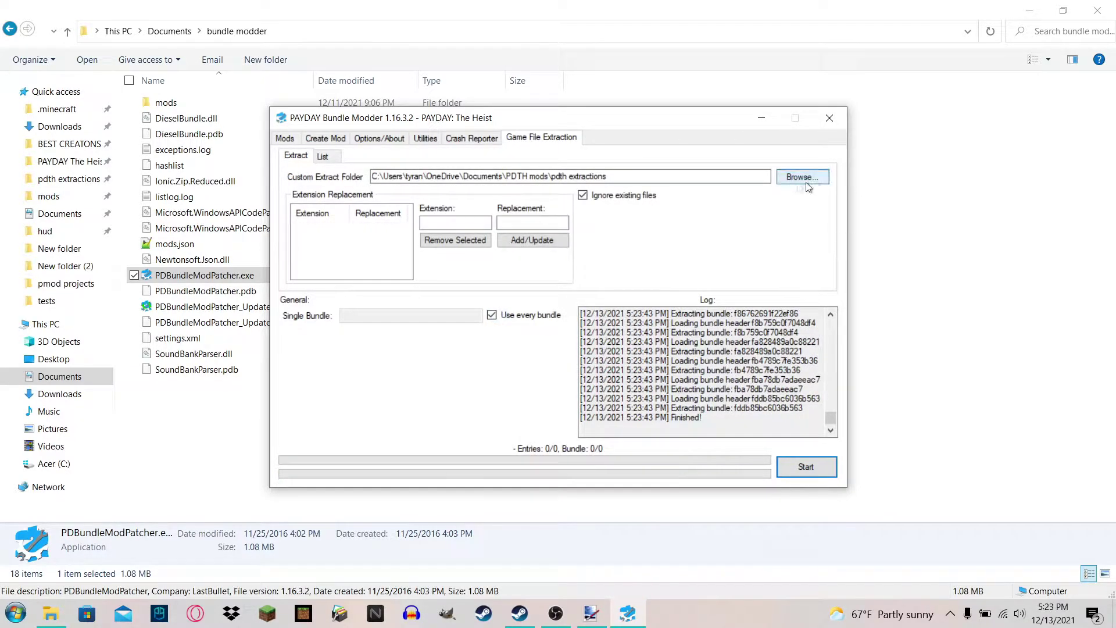
click(762, 118)
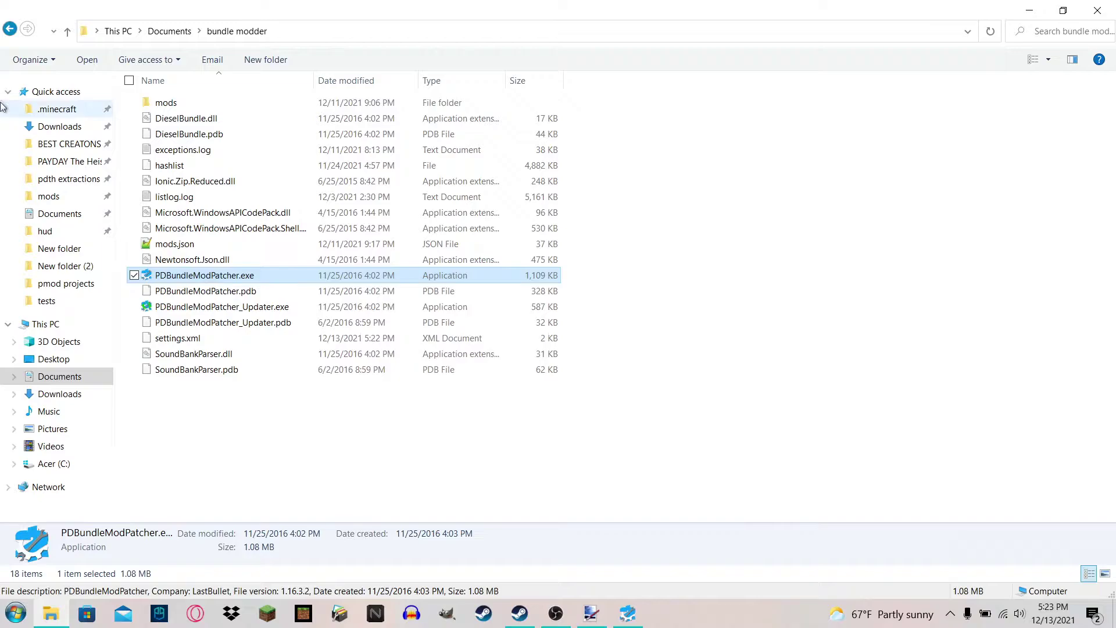
Browse the 249 extracted items in pdth extractions, selecting files and the guis folder.
click(7, 29)
click(59, 179)
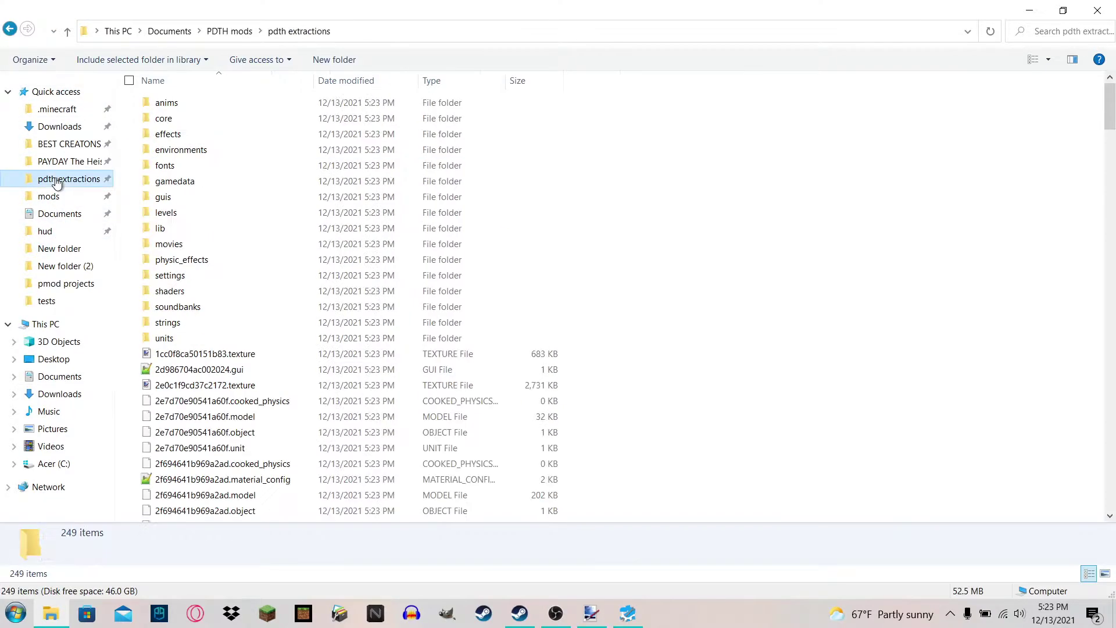
drag(723, 142, 306, 523)
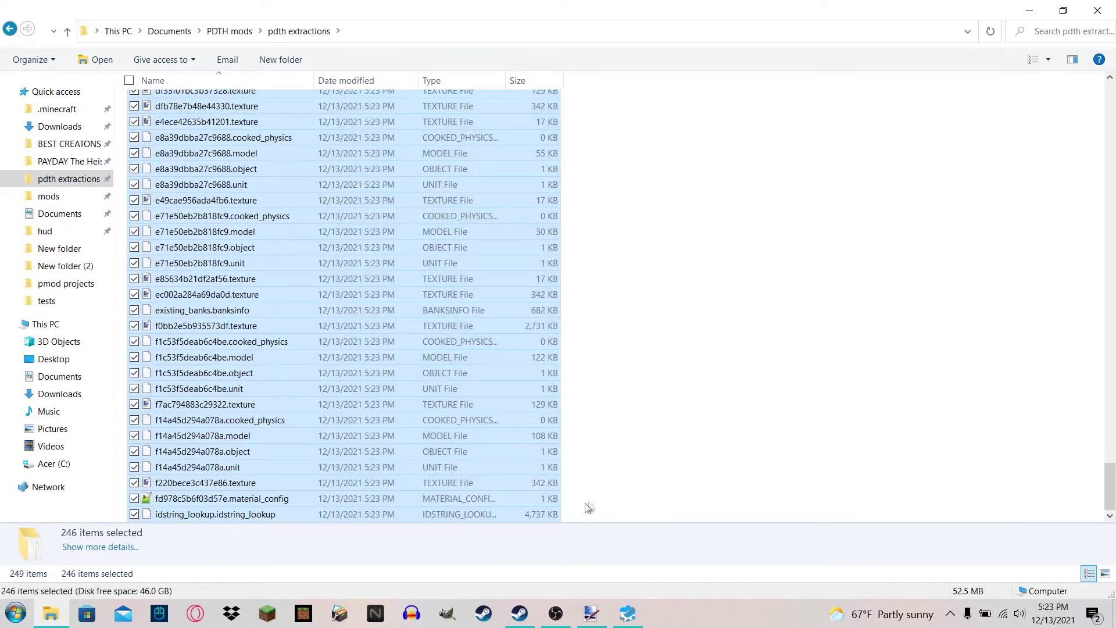
drag(582, 510, 449, 354)
click(448, 355)
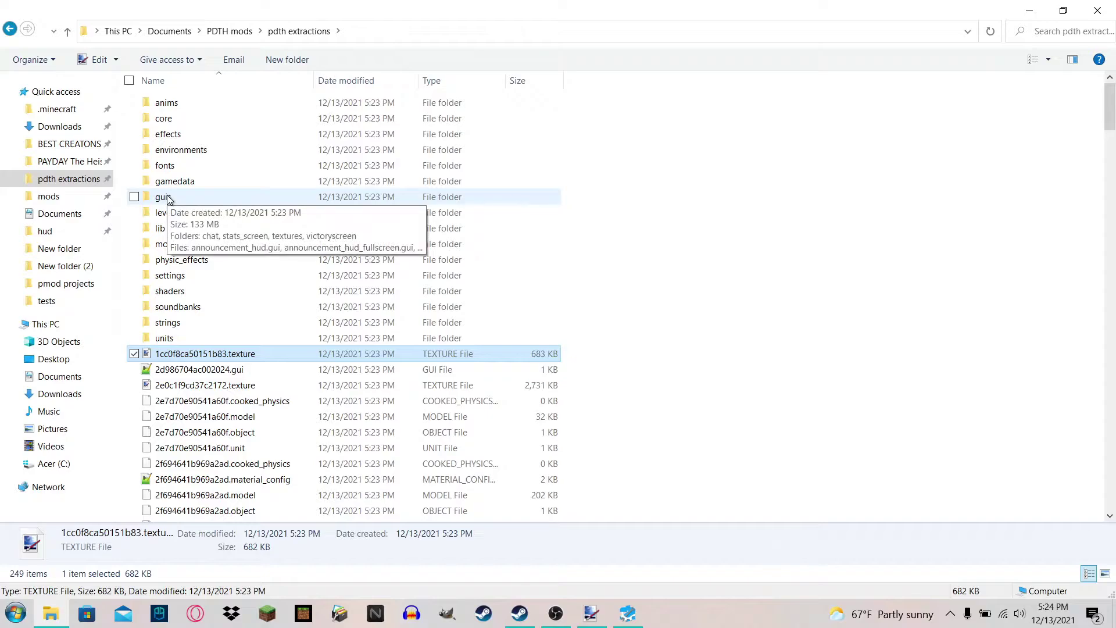
click(165, 202)
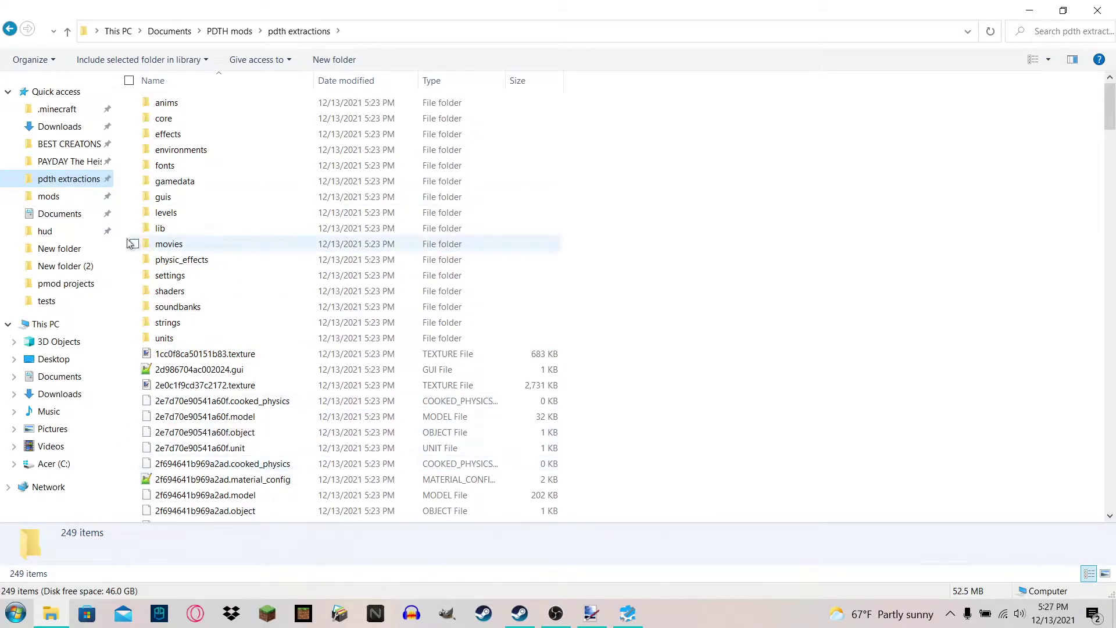
Copy m14_df.texture from units\weapons\m14 into mods\video guns, then return to pdth extractions.
double_click(164, 346)
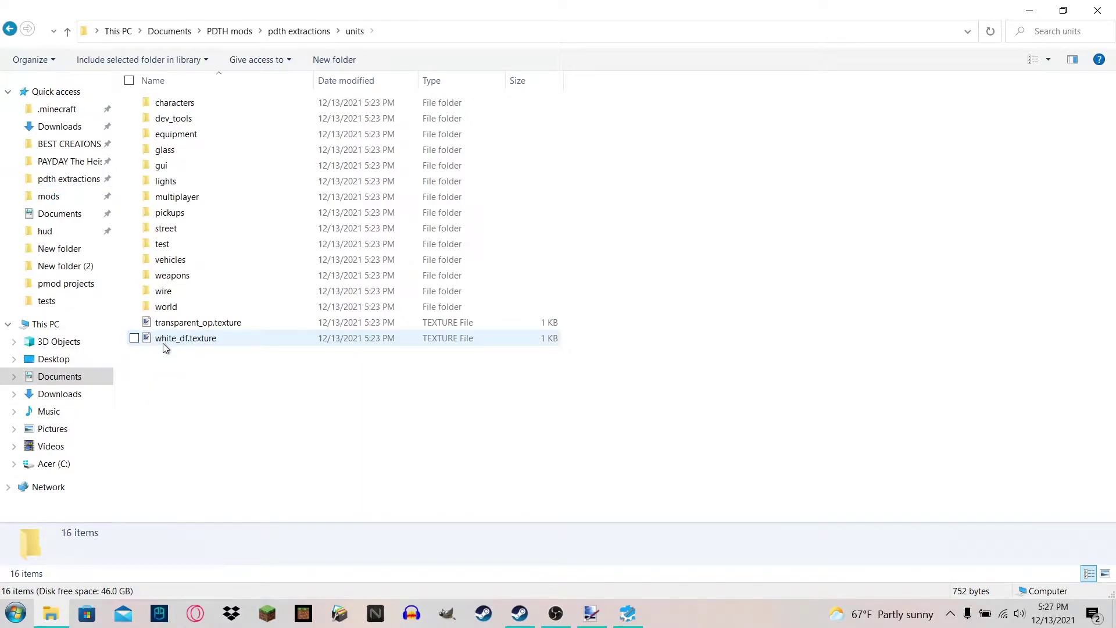
double_click(169, 278)
scroll(186, 319, down, 3)
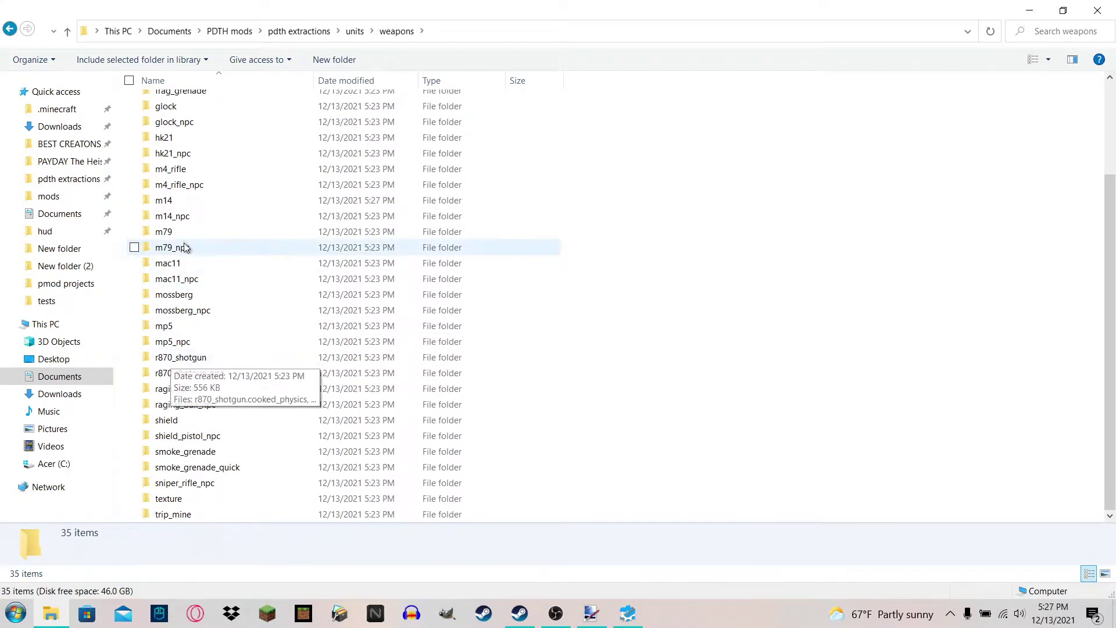
double_click(178, 206)
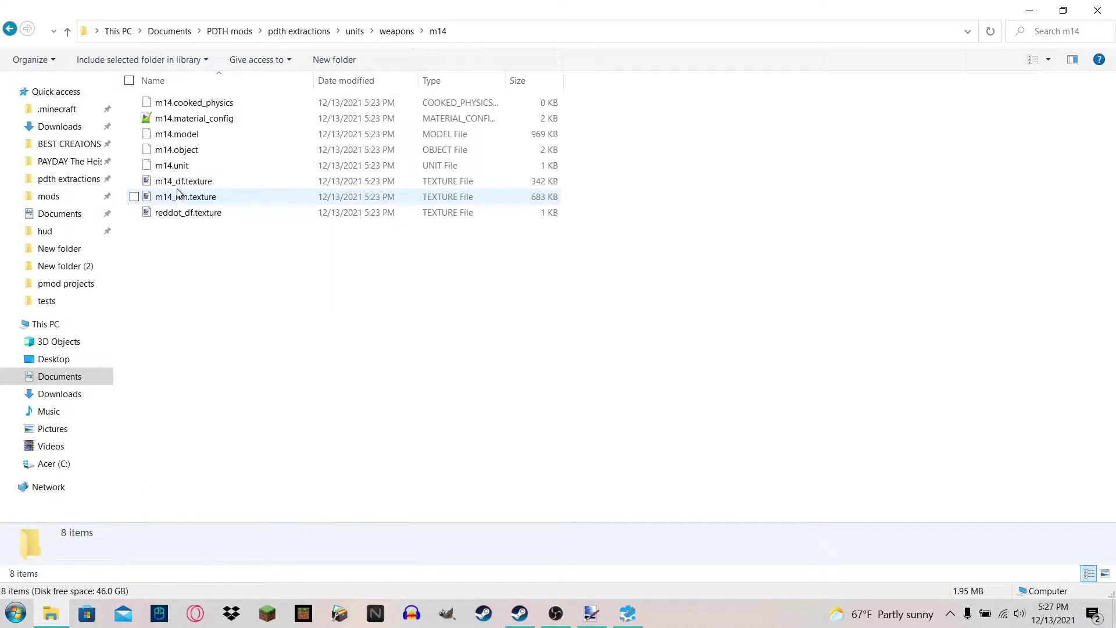
click(175, 182)
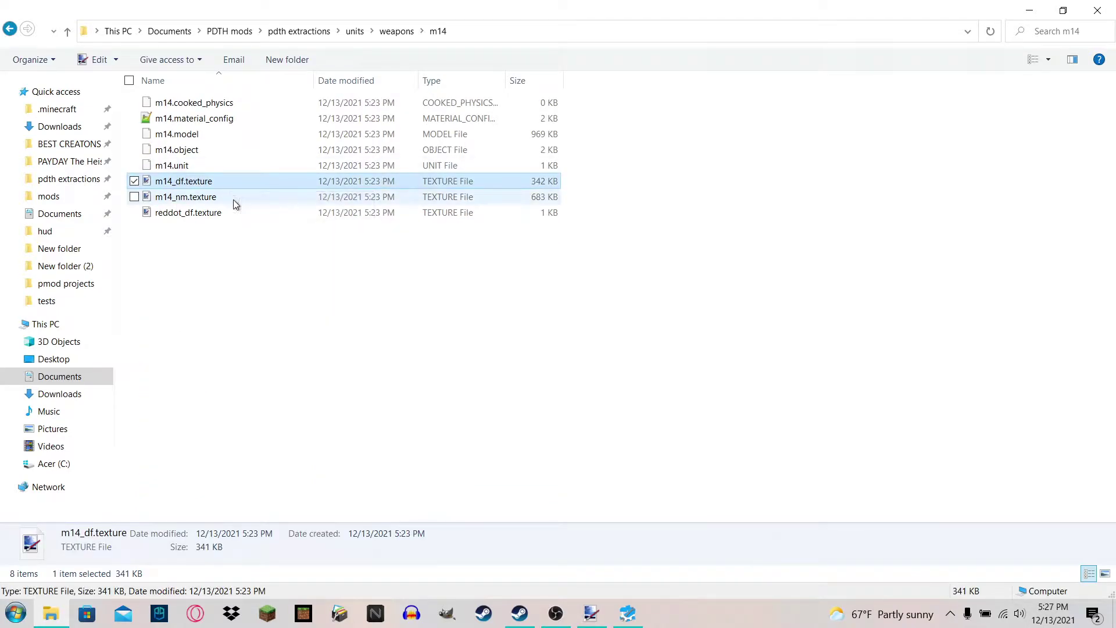
key(ctrl+shift+6)
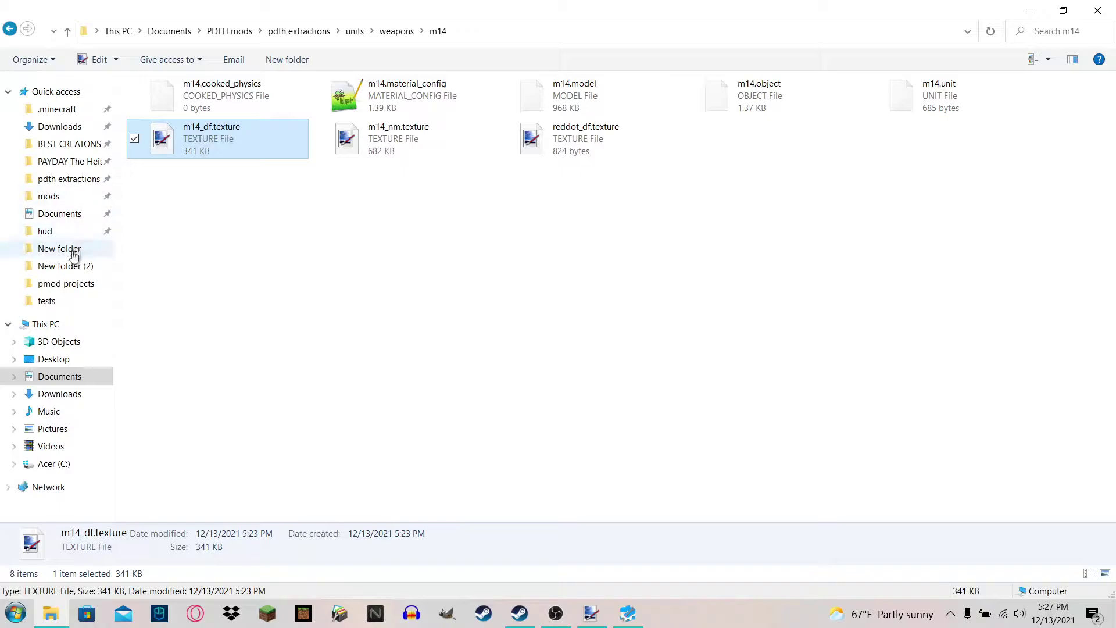
click(70, 196)
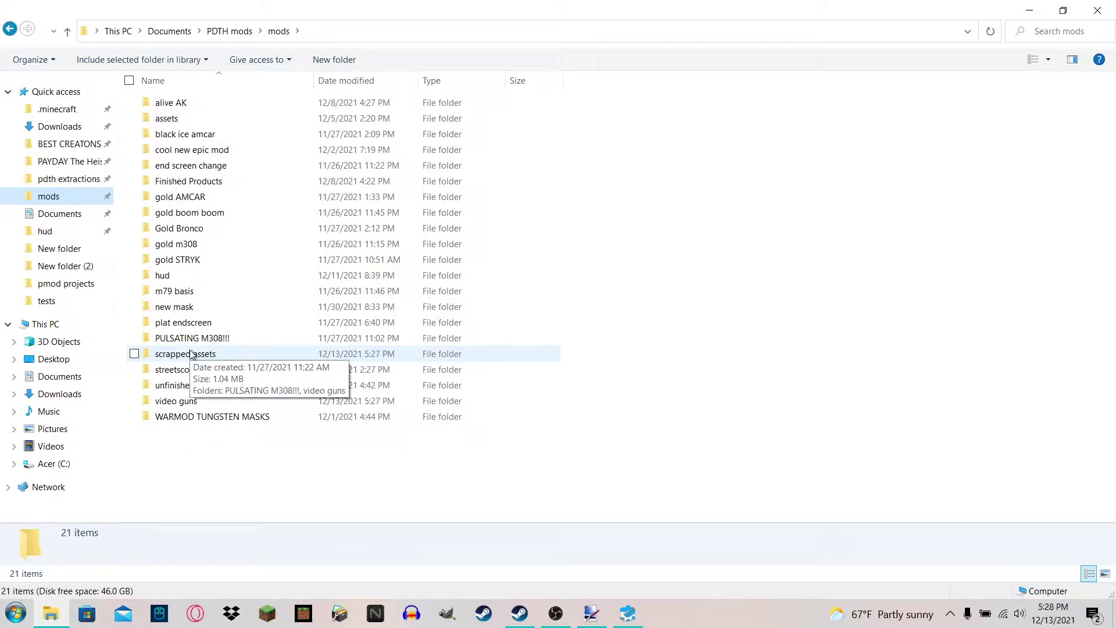
double_click(254, 402)
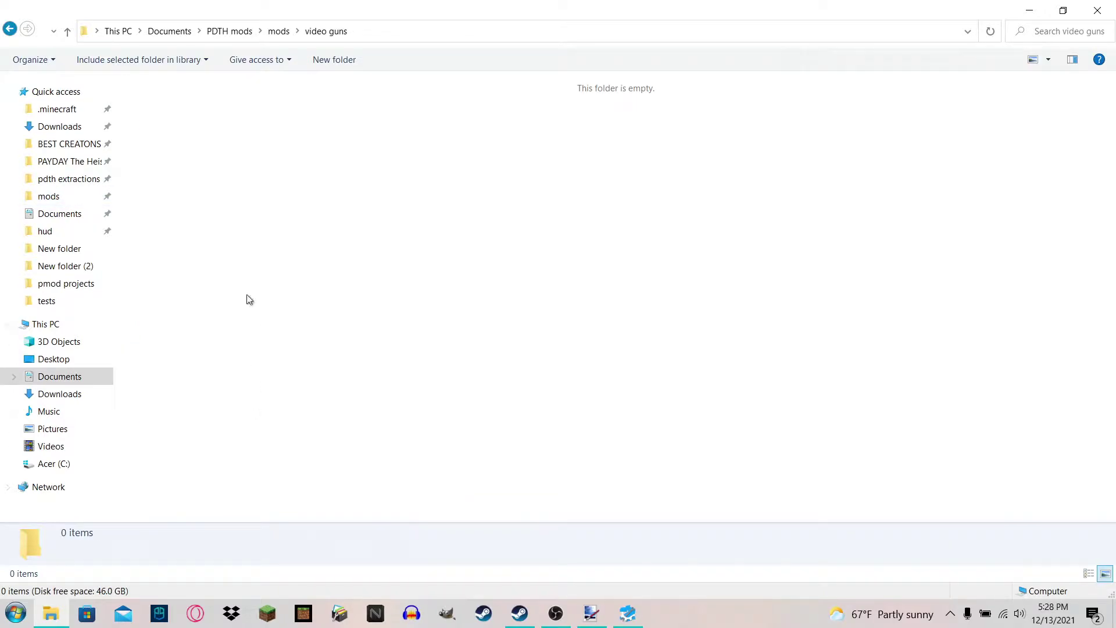
key(ctrl+v)
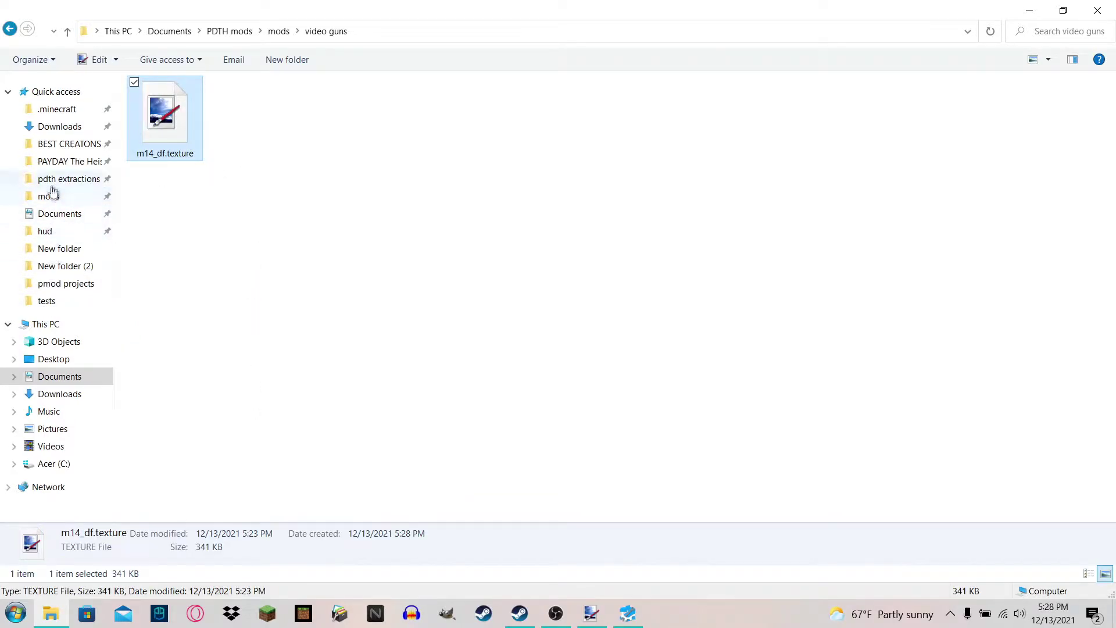
click(57, 181)
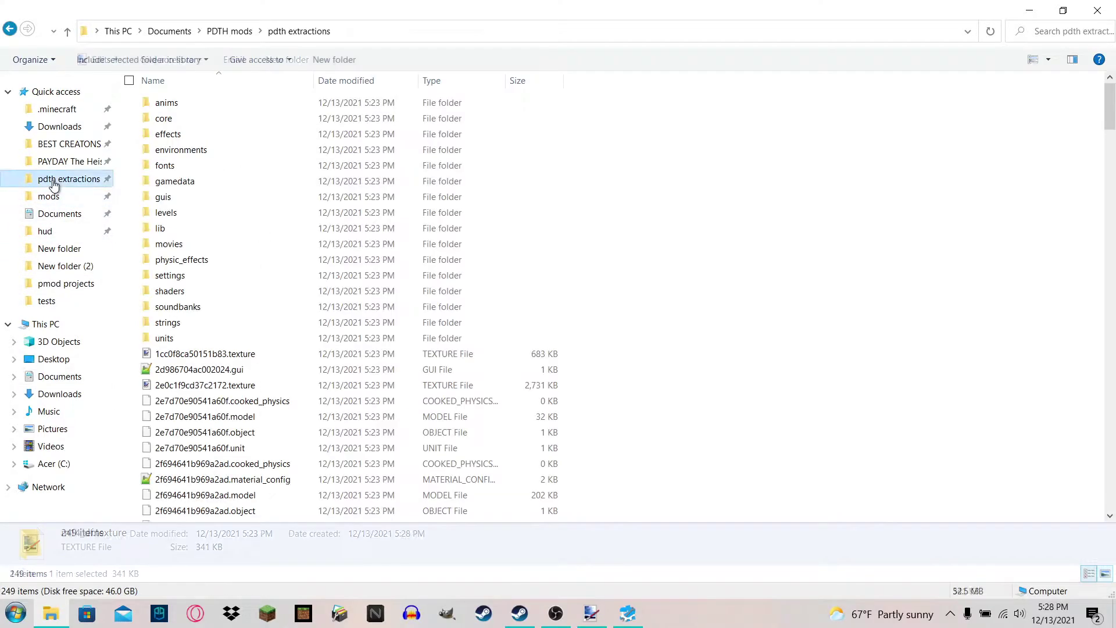
Copy m79_df.texture from units\weapons\m79 into mods\video guns.
double_click(209, 341)
double_click(203, 280)
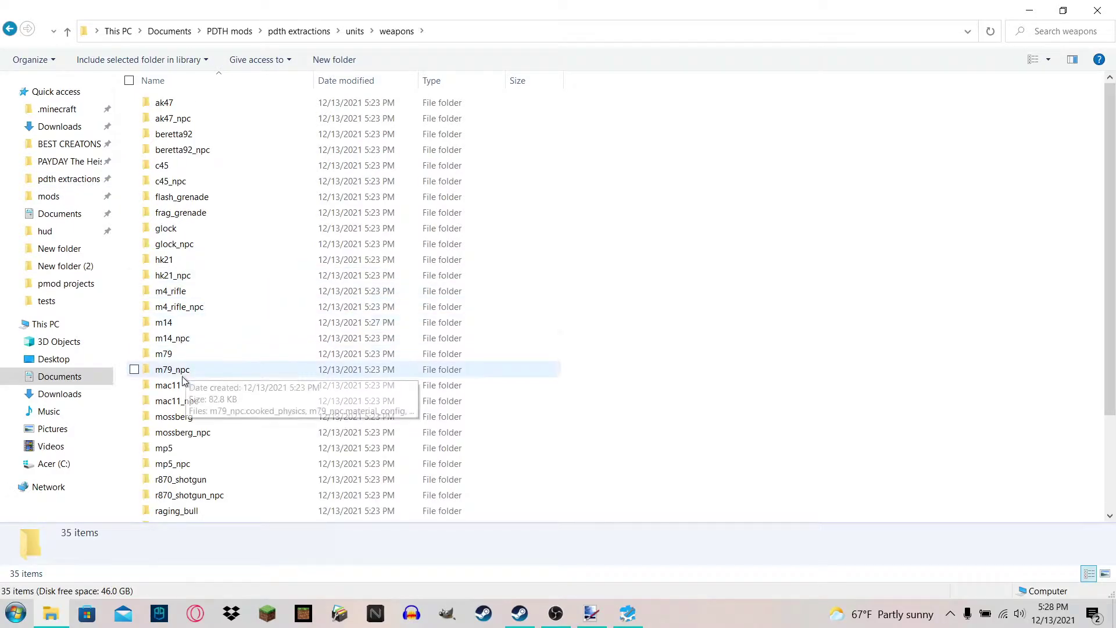
double_click(183, 354)
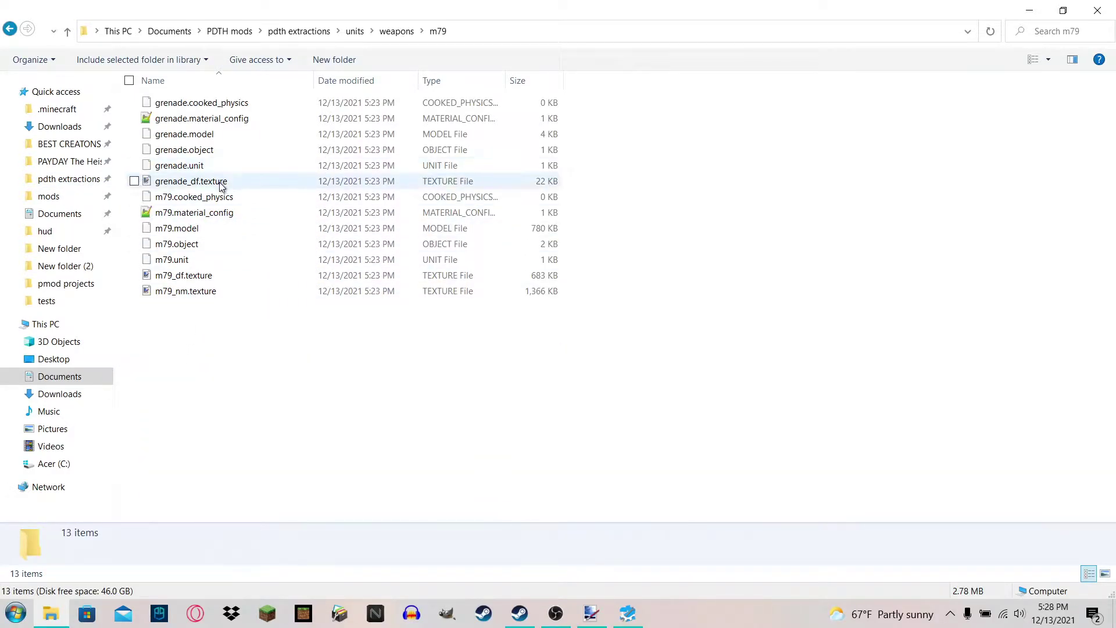
click(195, 289)
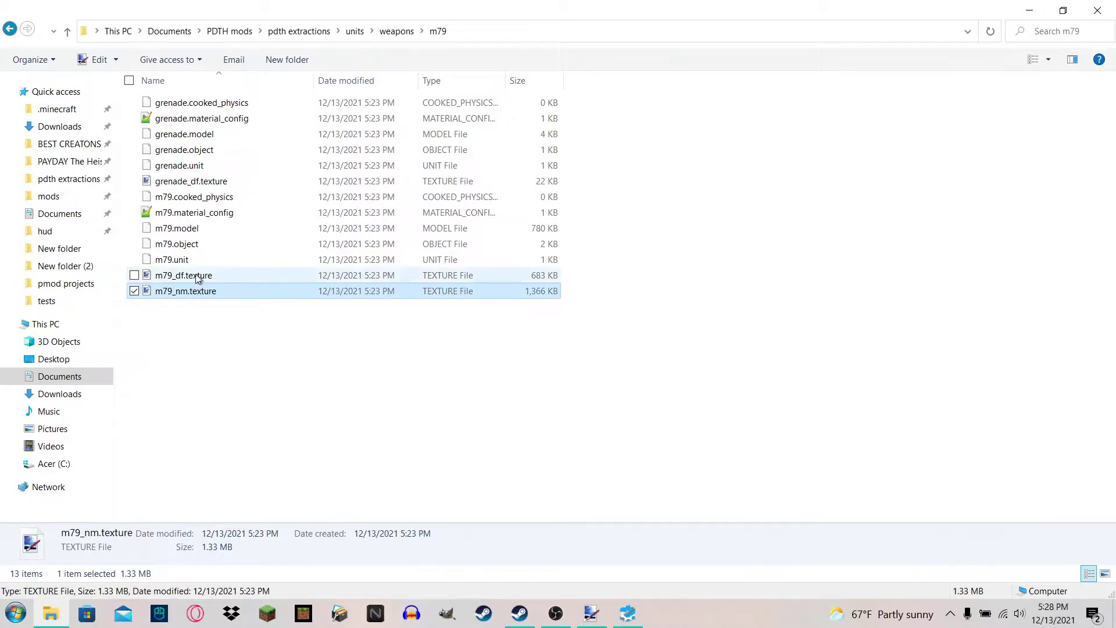
click(197, 277)
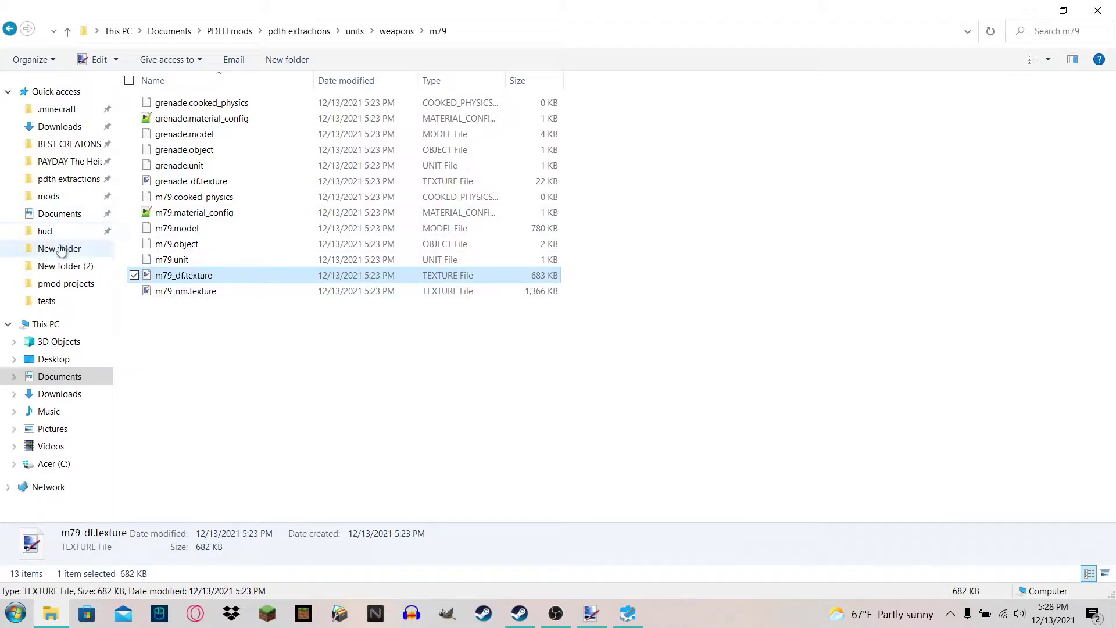
click(63, 198)
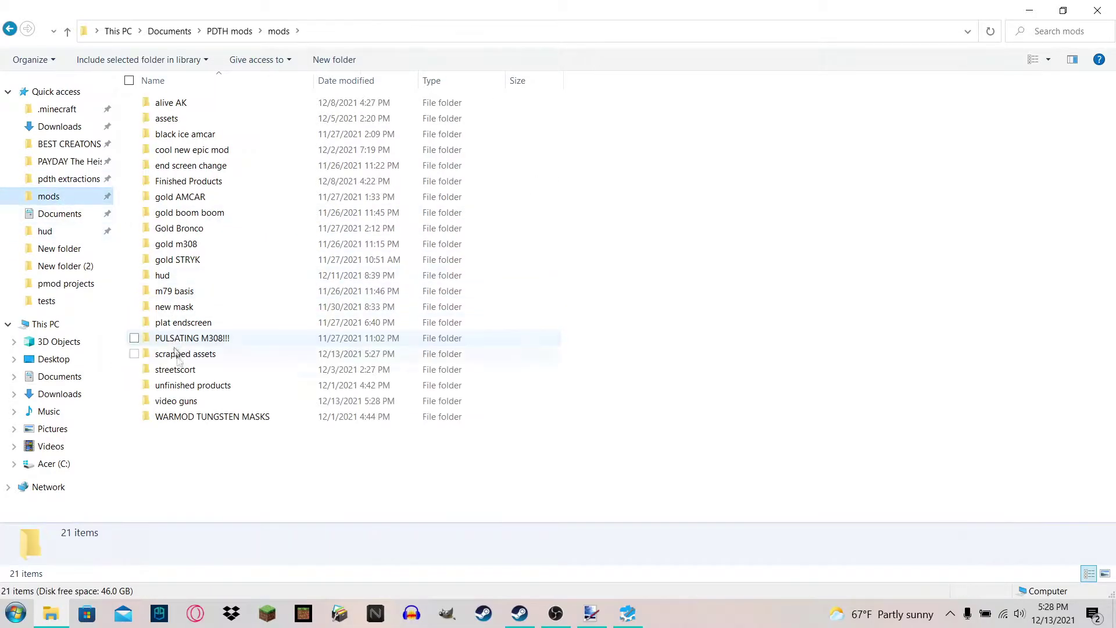
double_click(186, 400)
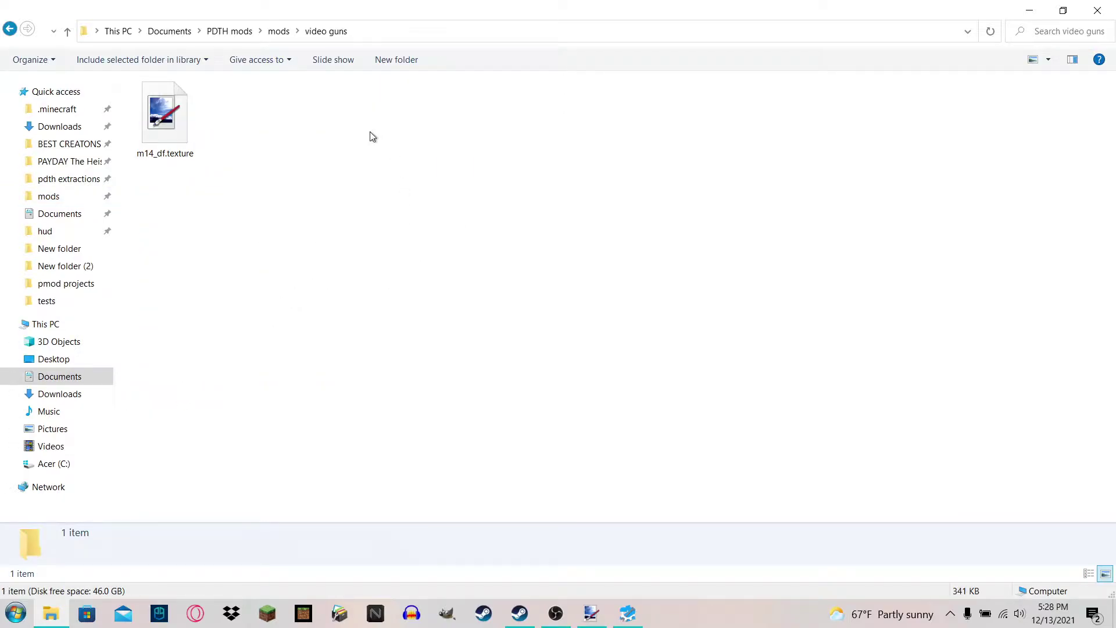
key(ctrl+v)
Rename m14_df.texture to m14_df.dds.
drag(274, 186, 92, 138)
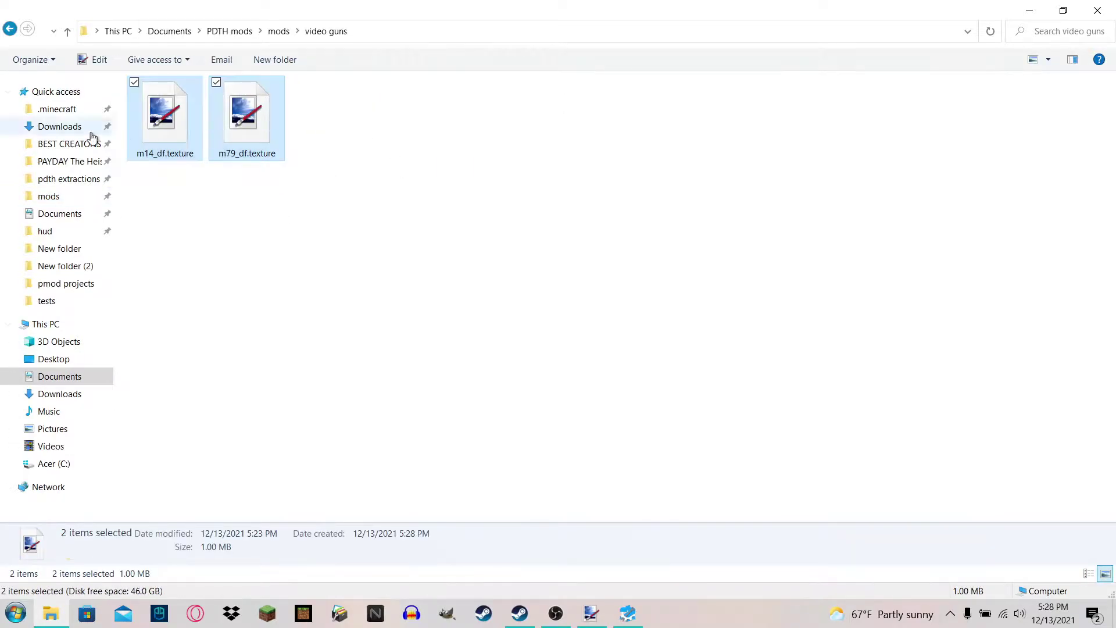
click(172, 143)
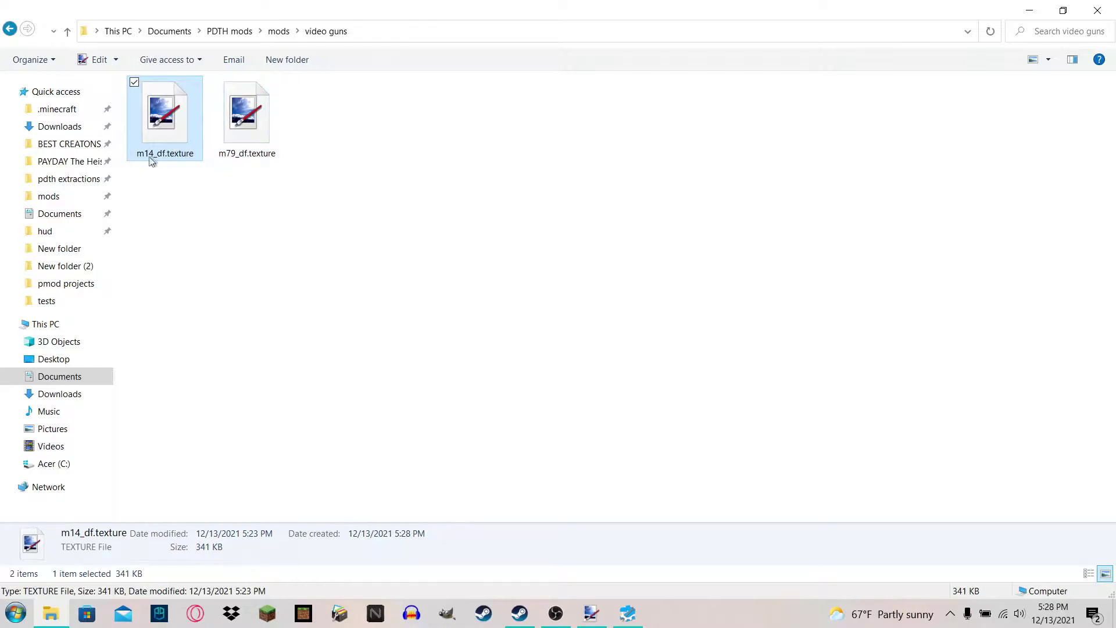
right_click(176, 132)
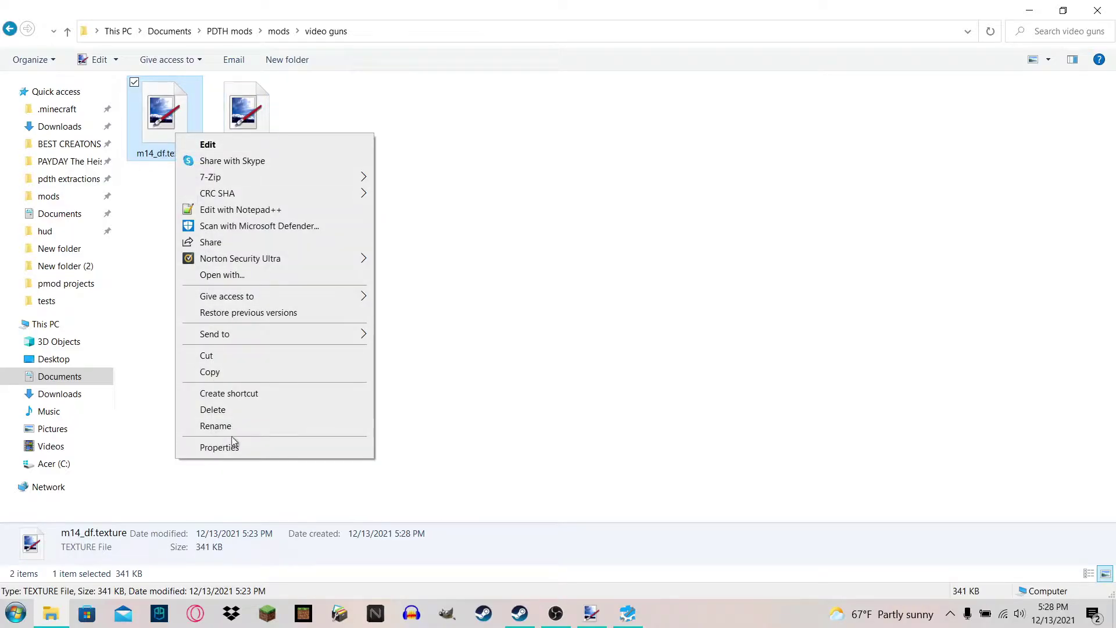
click(219, 425)
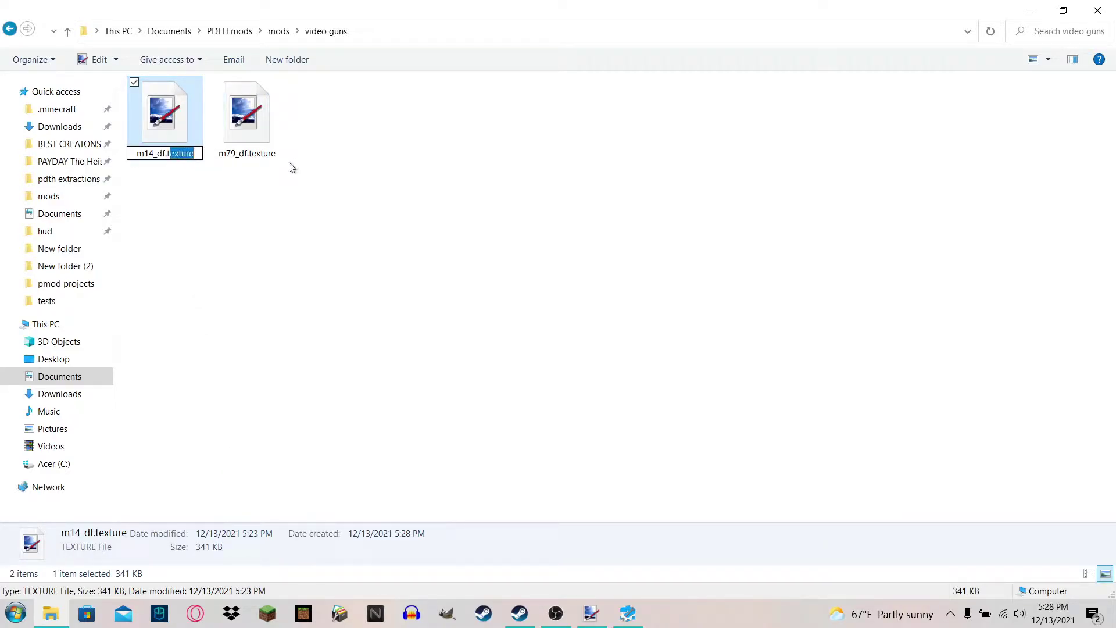
text(dds)
key(Return)
key(Return)
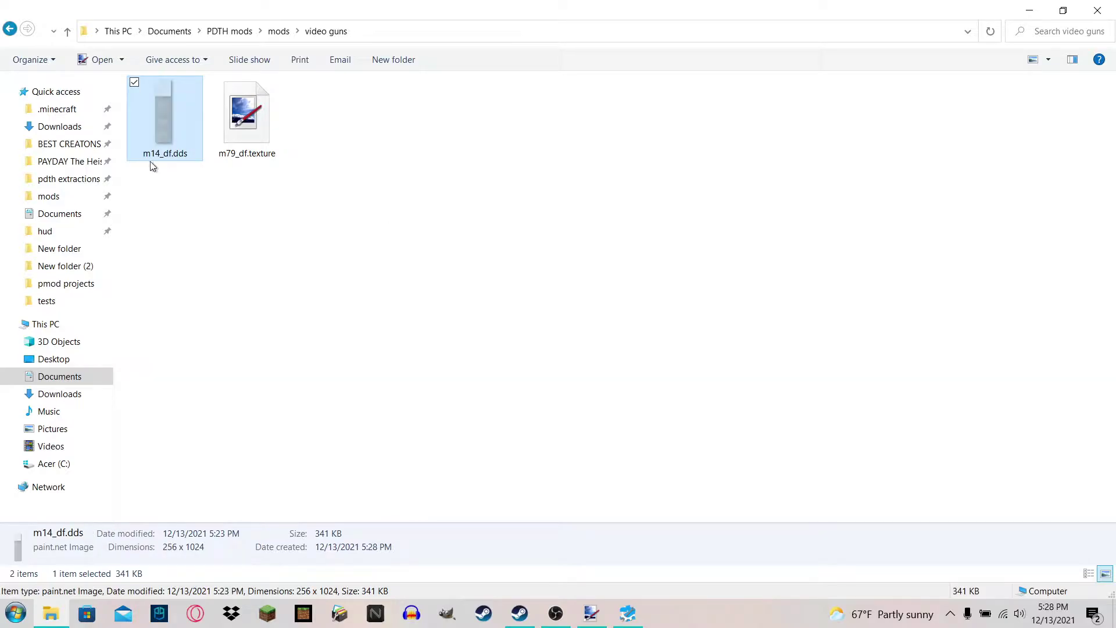
Rename m79_df.texture to m79_df.dds and accept the extension change warning.
click(250, 114)
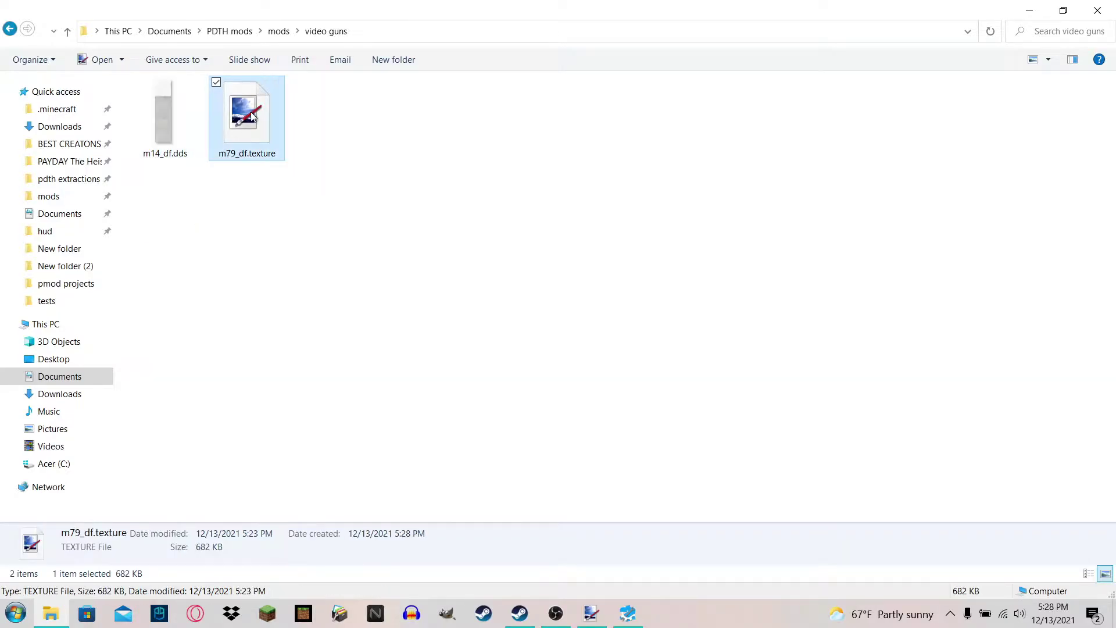
right_click(251, 112)
click(306, 409)
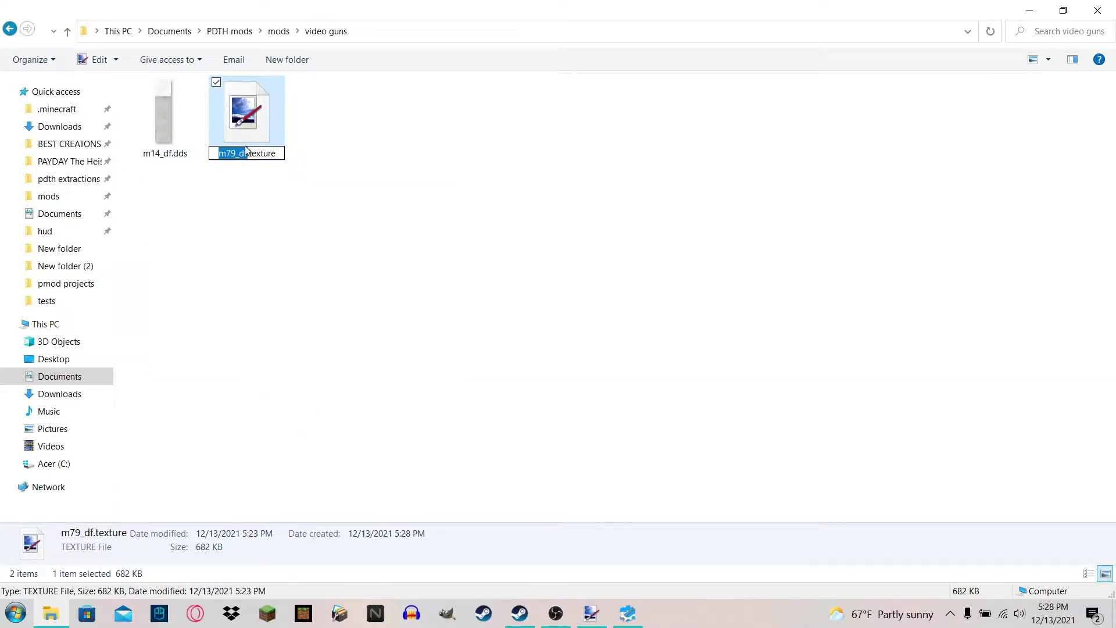
text(.dds)
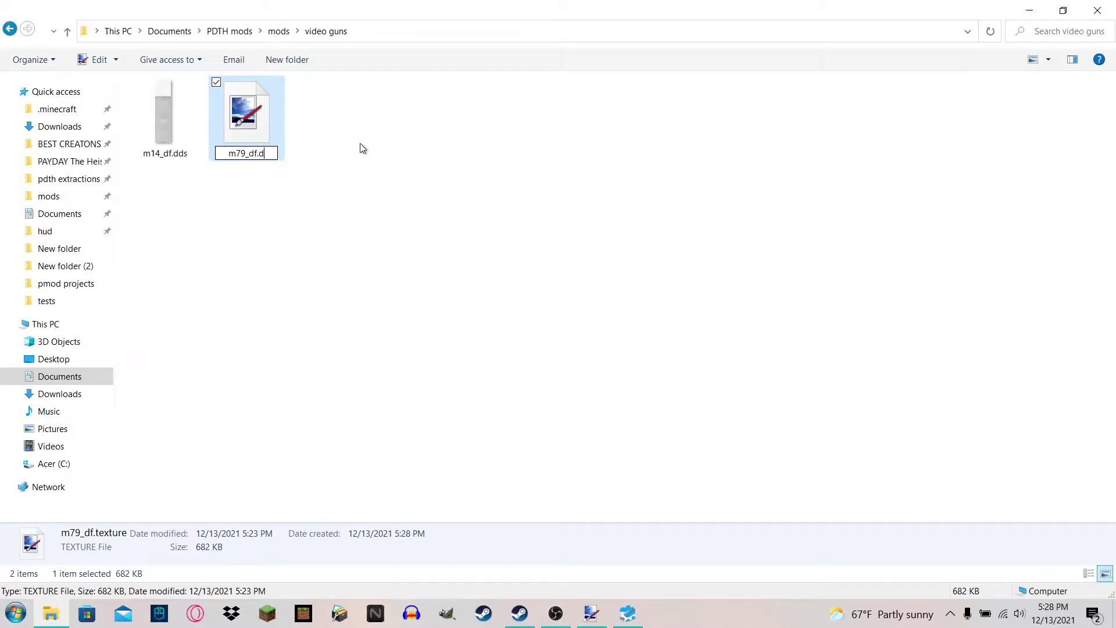
key(Return)
key(Return)
drag(366, 183, 134, 132)
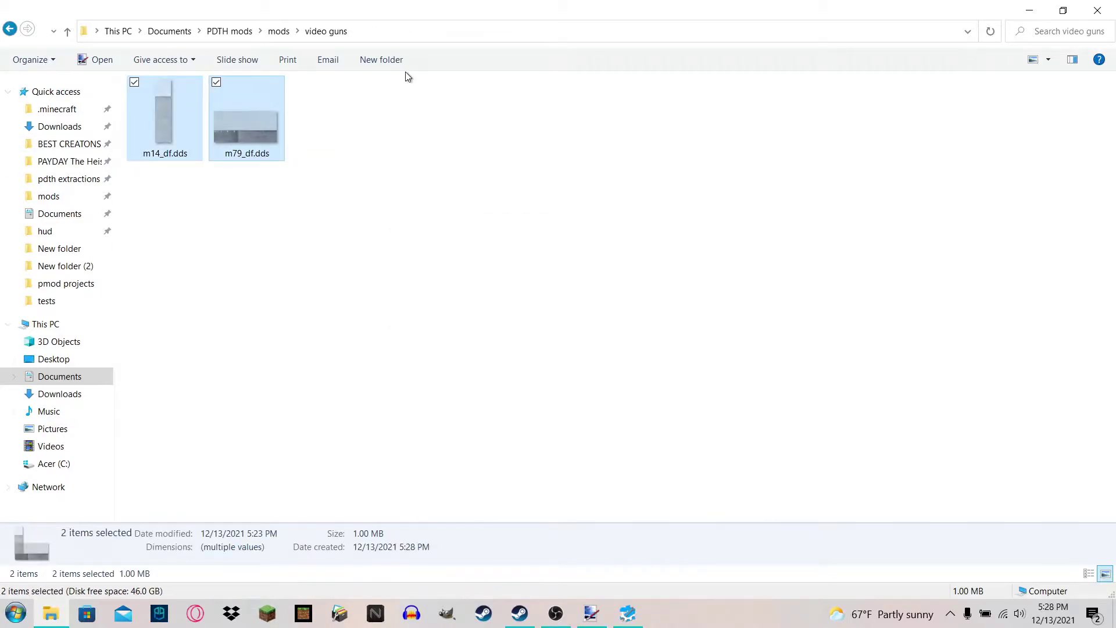
key(Return)
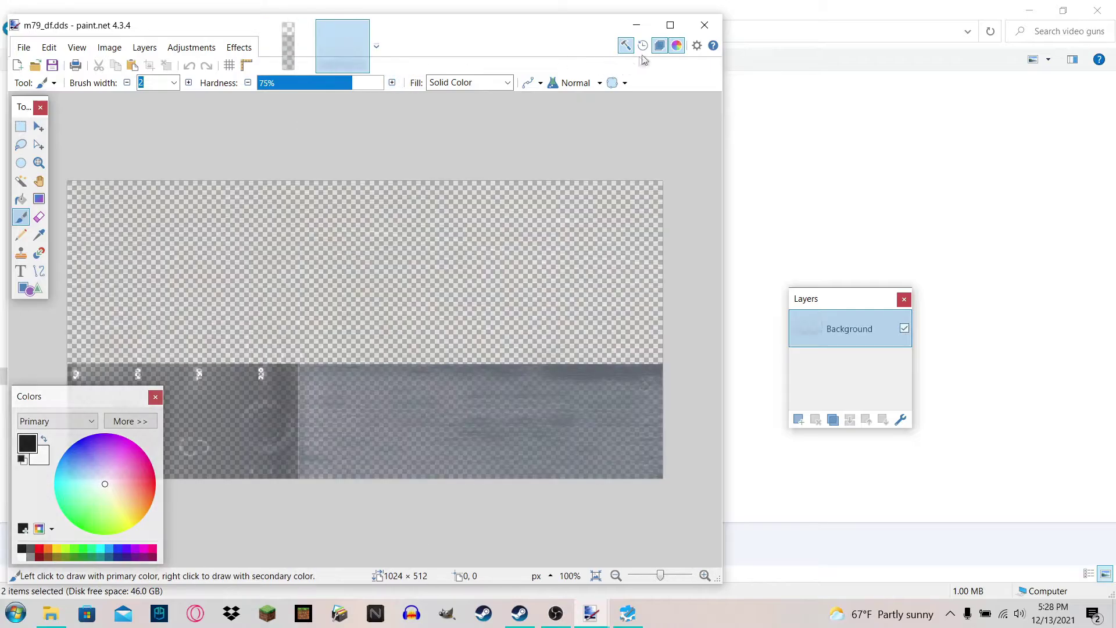
Open both .dds files in paint.net and add a black-filled layer beneath the m14_df.dds texture.
click(669, 23)
scroll(563, 360, up, 1)
scroll(582, 355, down, 4)
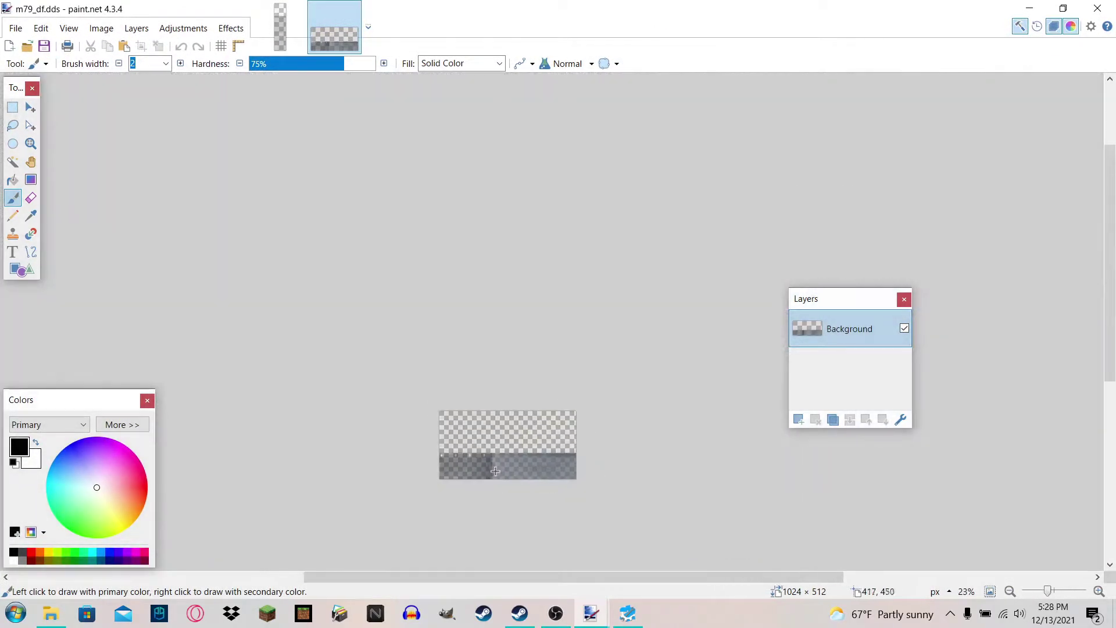
scroll(603, 347, up, 2)
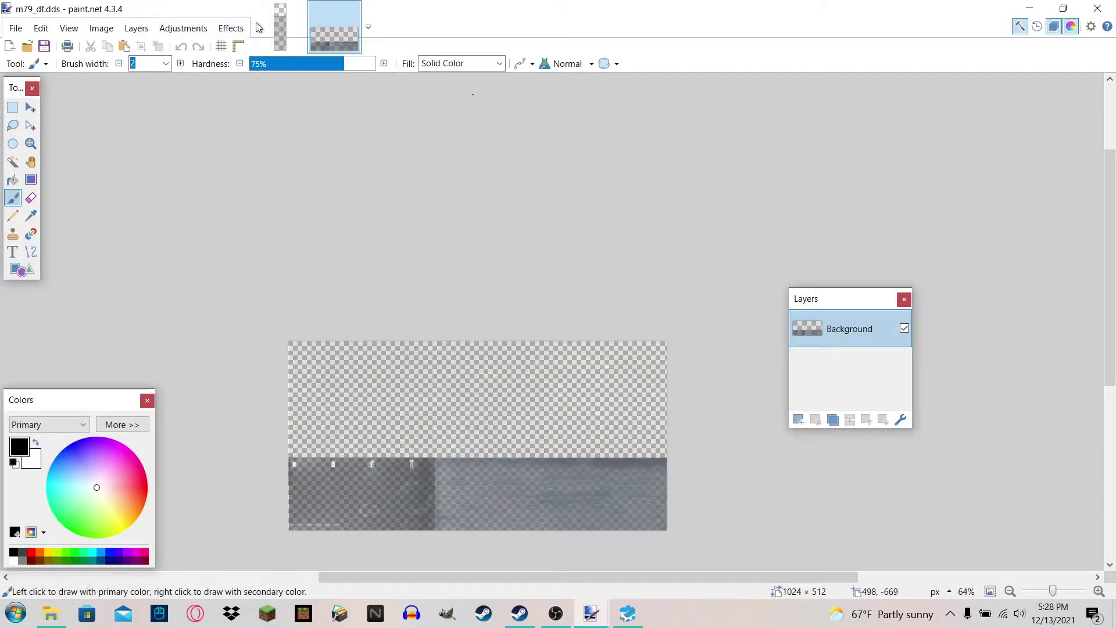
click(281, 26)
click(798, 420)
drag(857, 315, 851, 365)
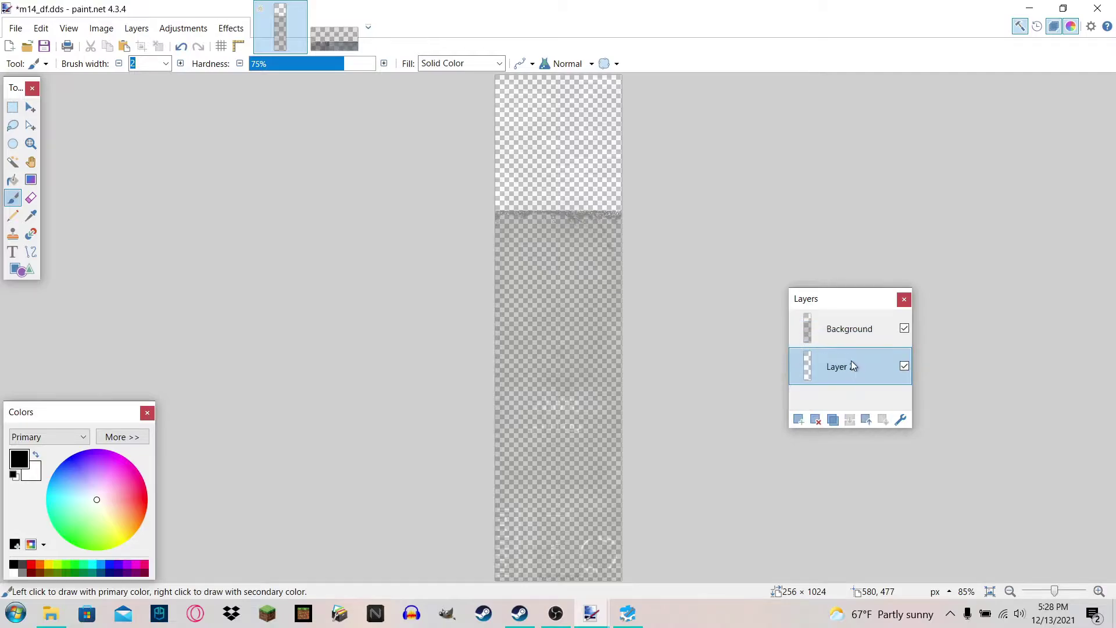
key(ctrl+a)
key(BackSpace)
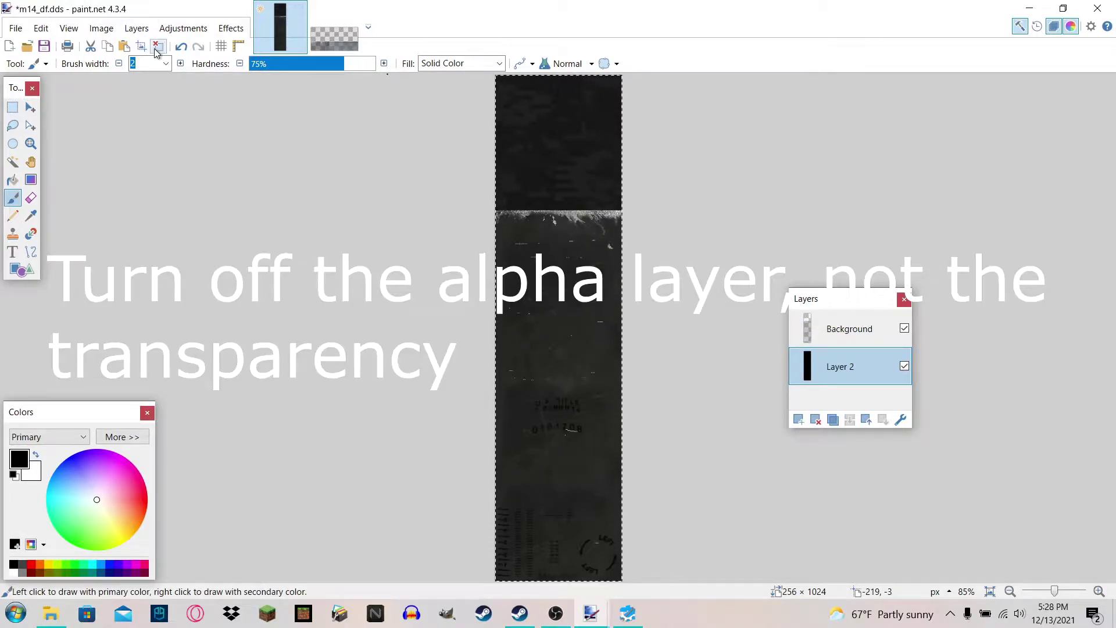
Add a new layer to m79_df.dds and fill it solid black.
click(368, 27)
click(328, 35)
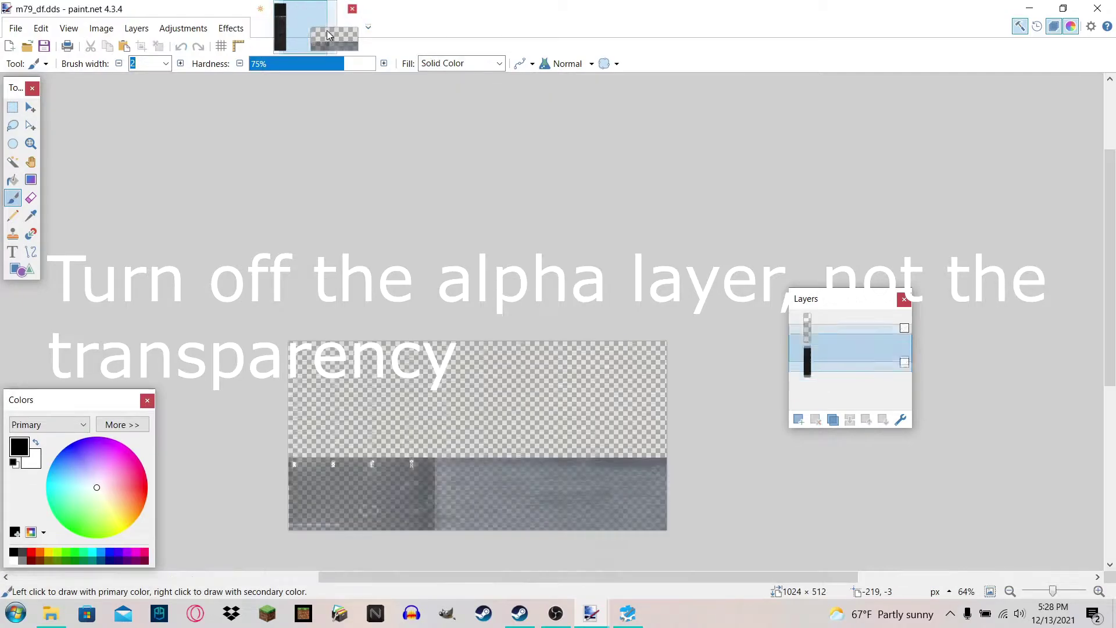
click(798, 421)
key(ctrl+a)
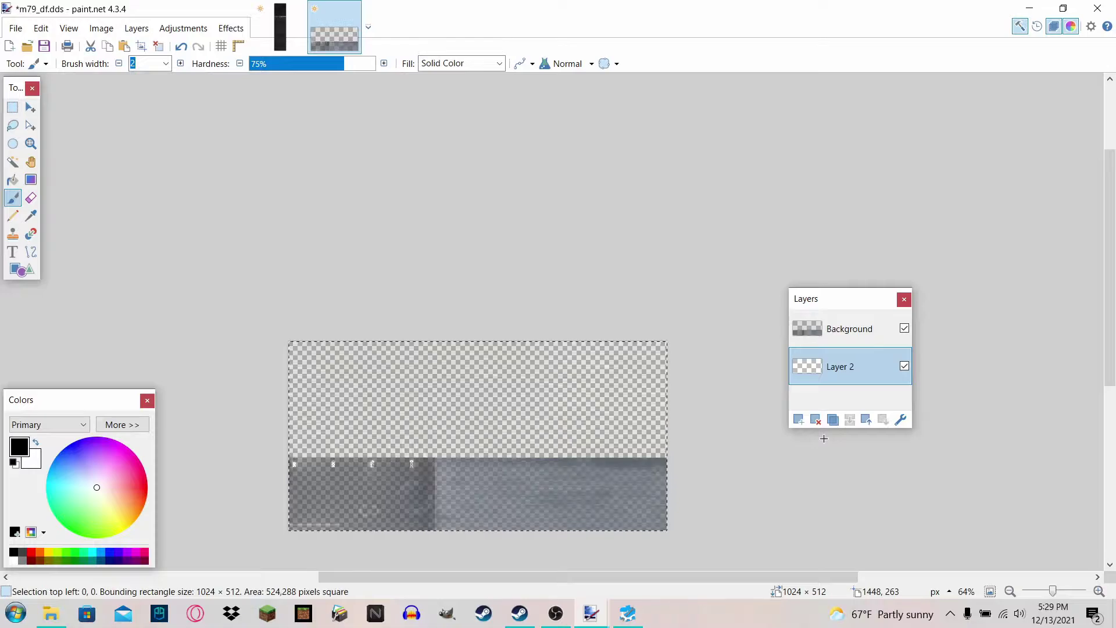
key(BackSpace)
Scroll around m14_df.dds to inspect its dark metal surface and U.S. RIFLE stamp.
scroll(636, 424, up, 5)
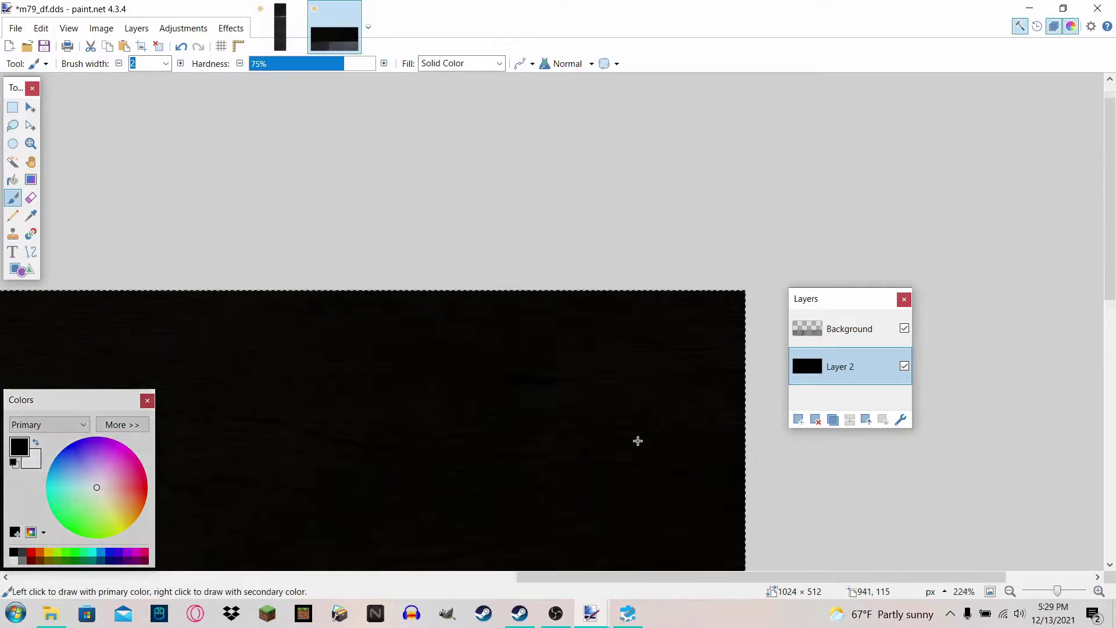
scroll(640, 411, left, 3)
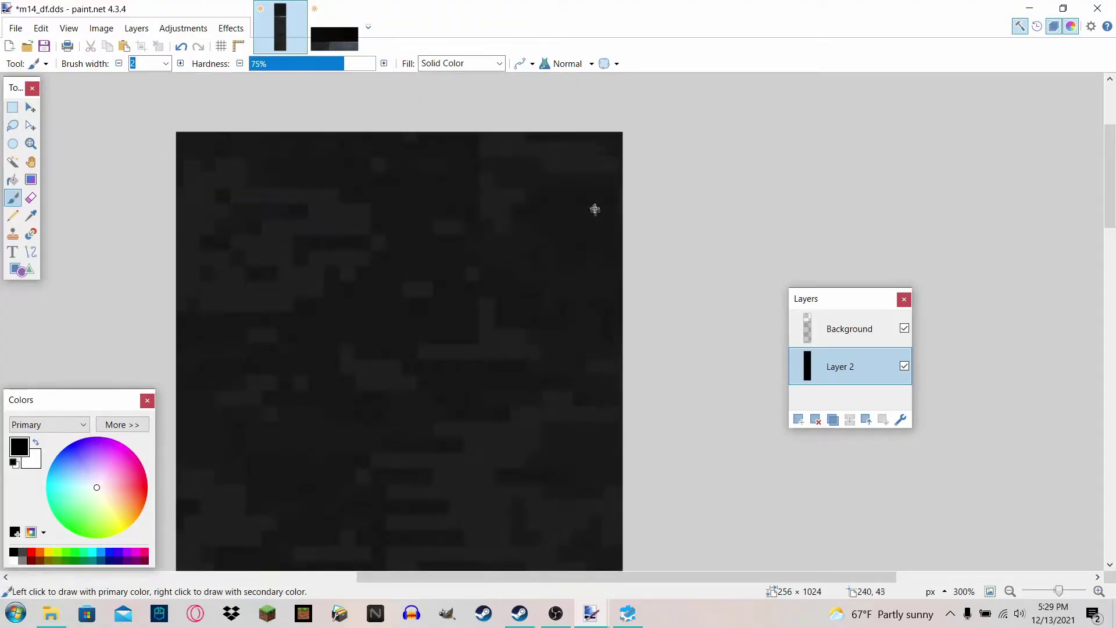
scroll(692, 144, up, 1)
scroll(685, 336, down, 3)
scroll(633, 339, down, 3)
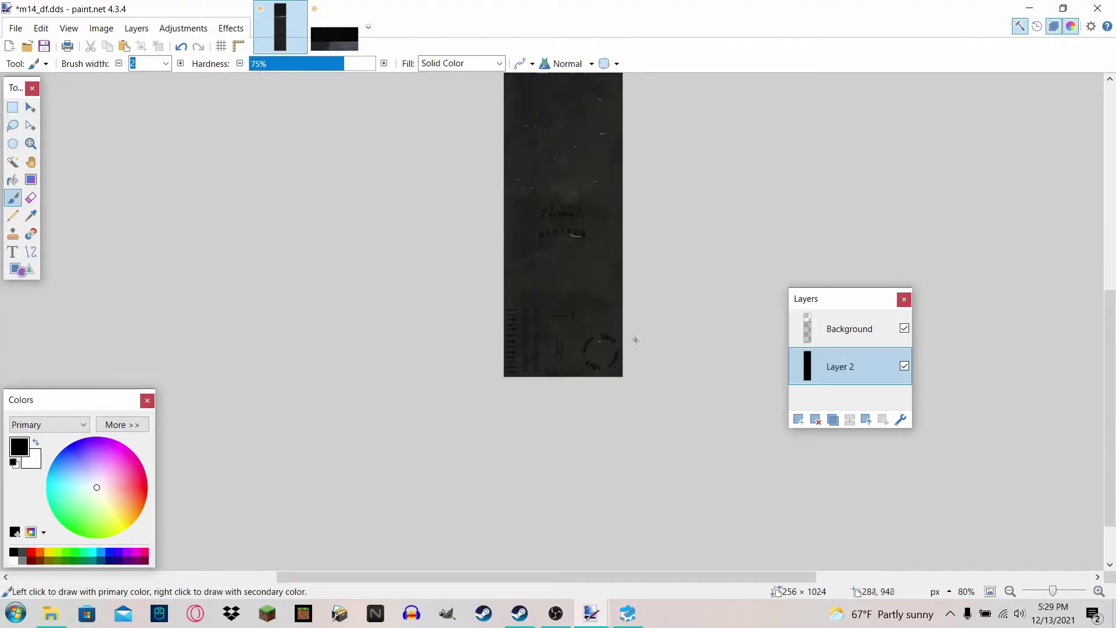
scroll(634, 327, up, 3)
scroll(633, 326, up, 6)
scroll(336, 369, down, 3)
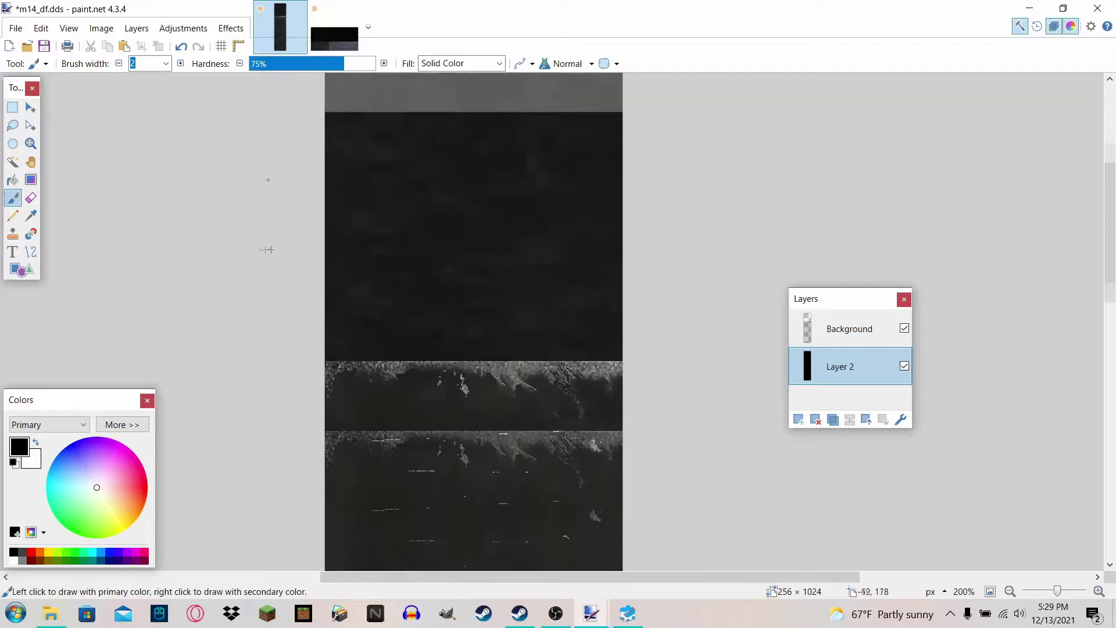
scroll(455, 238, up, 2)
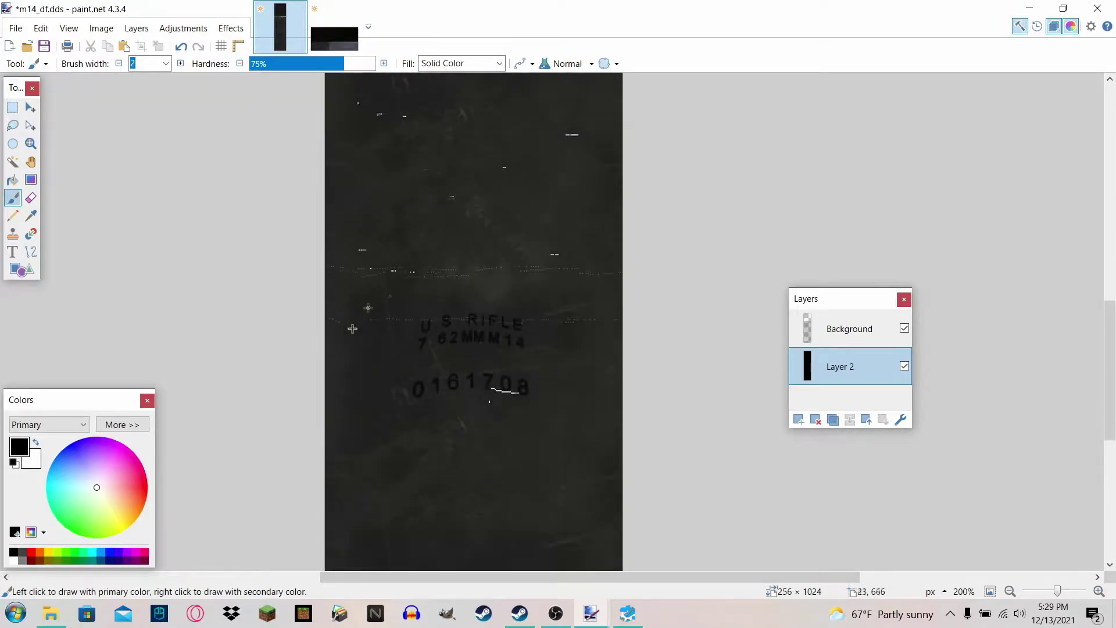
scroll(482, 369, up, 8)
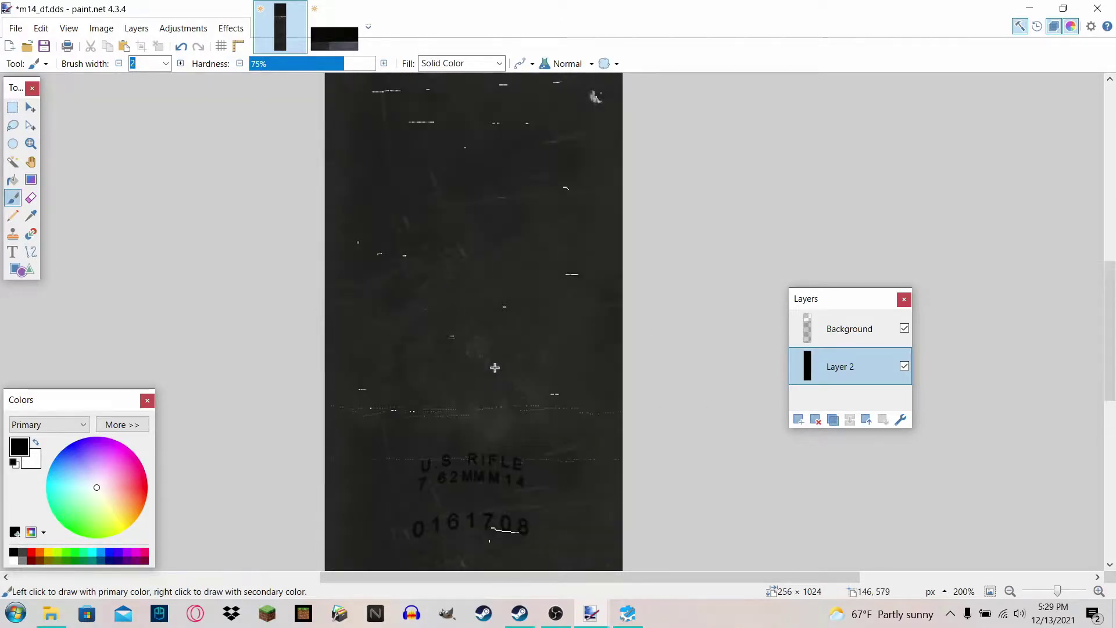
scroll(322, 256, down, 4)
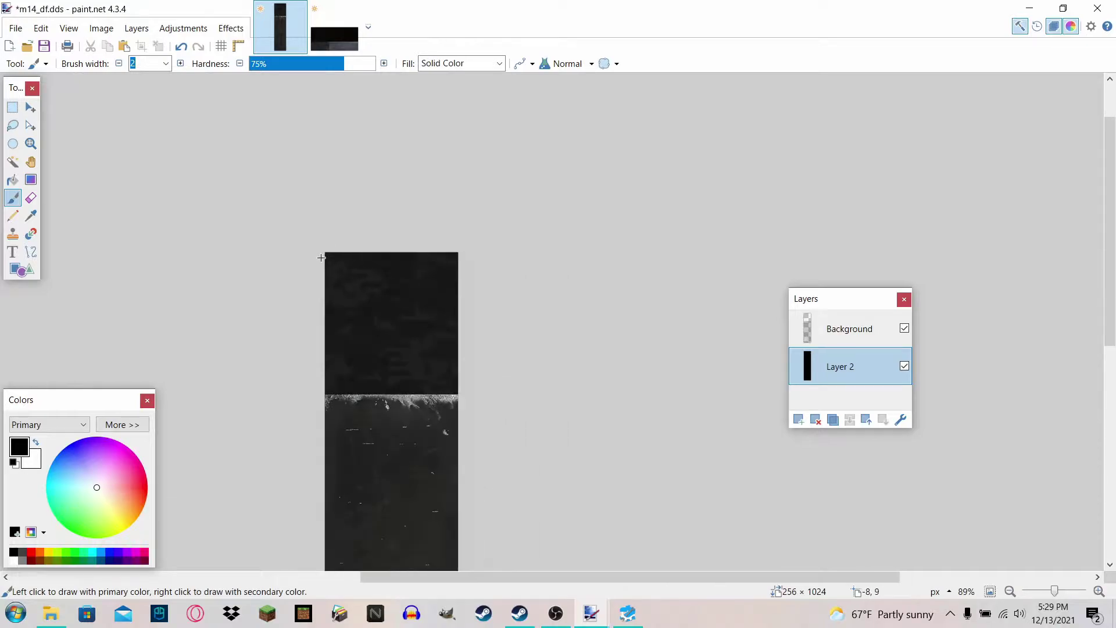
scroll(321, 256, down, 4)
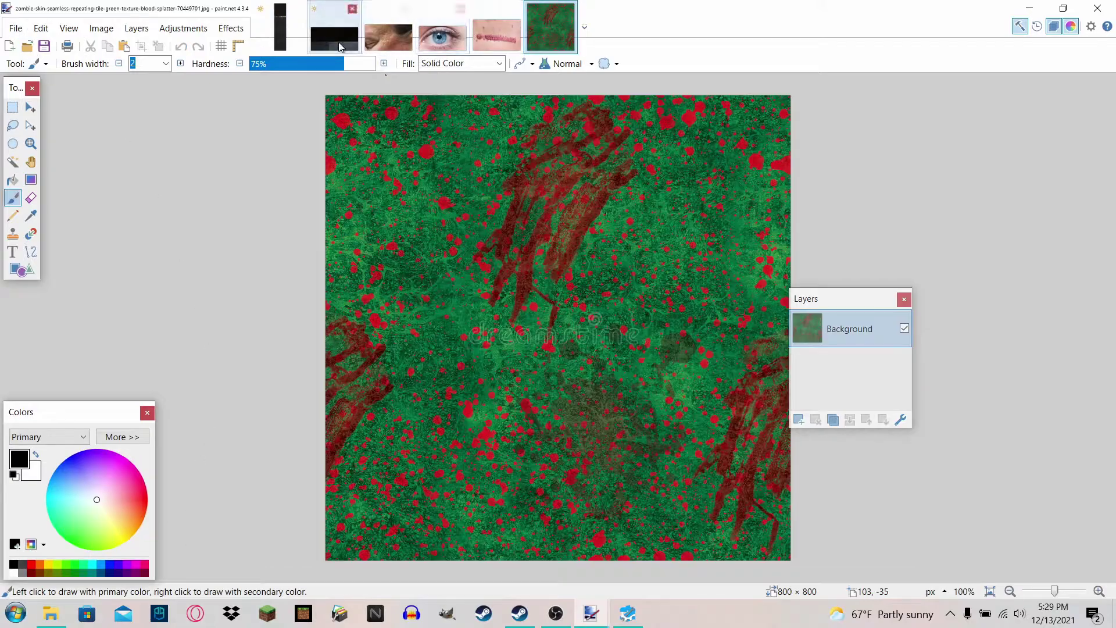
Close the face photo with the boxcar scars.
click(389, 26)
scroll(410, 201, up, 2)
scroll(411, 200, up, 3)
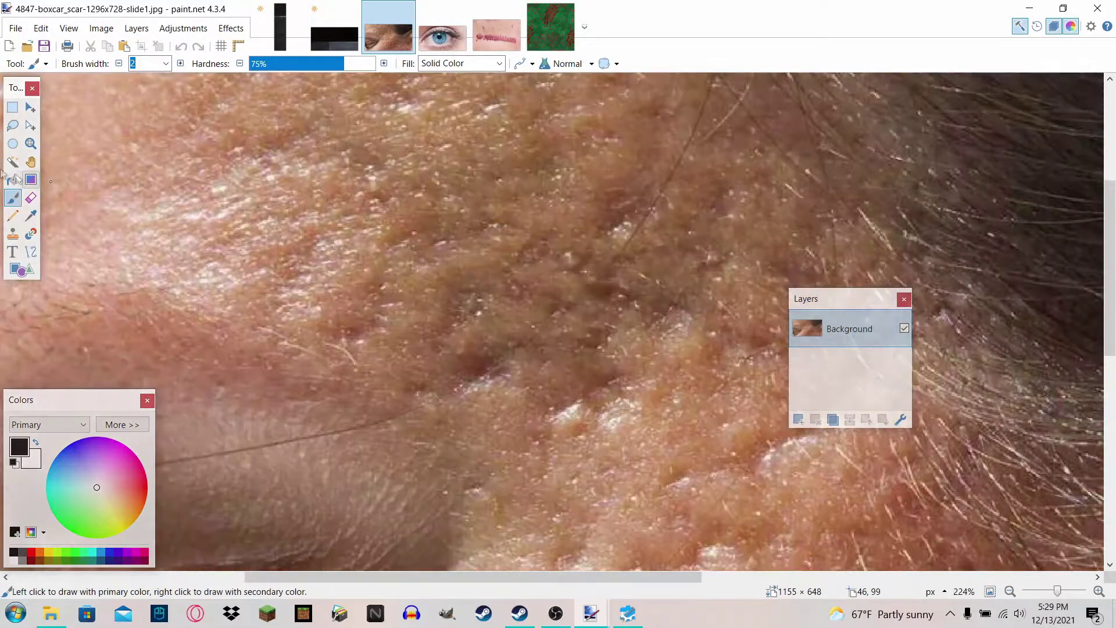
click(13, 126)
scroll(276, 153, down, 5)
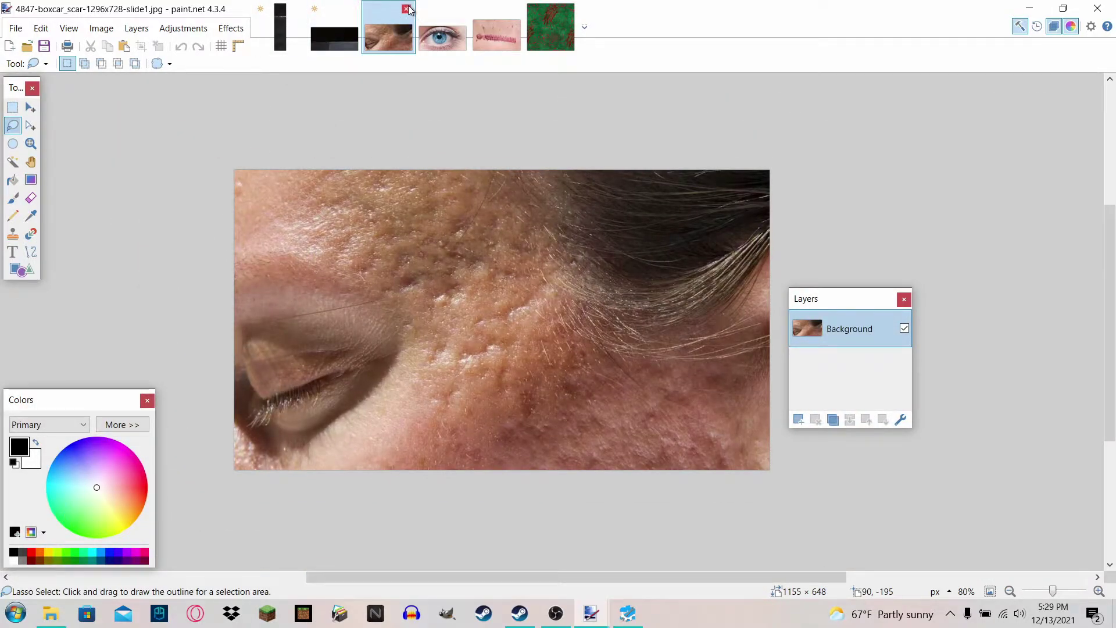
click(406, 11)
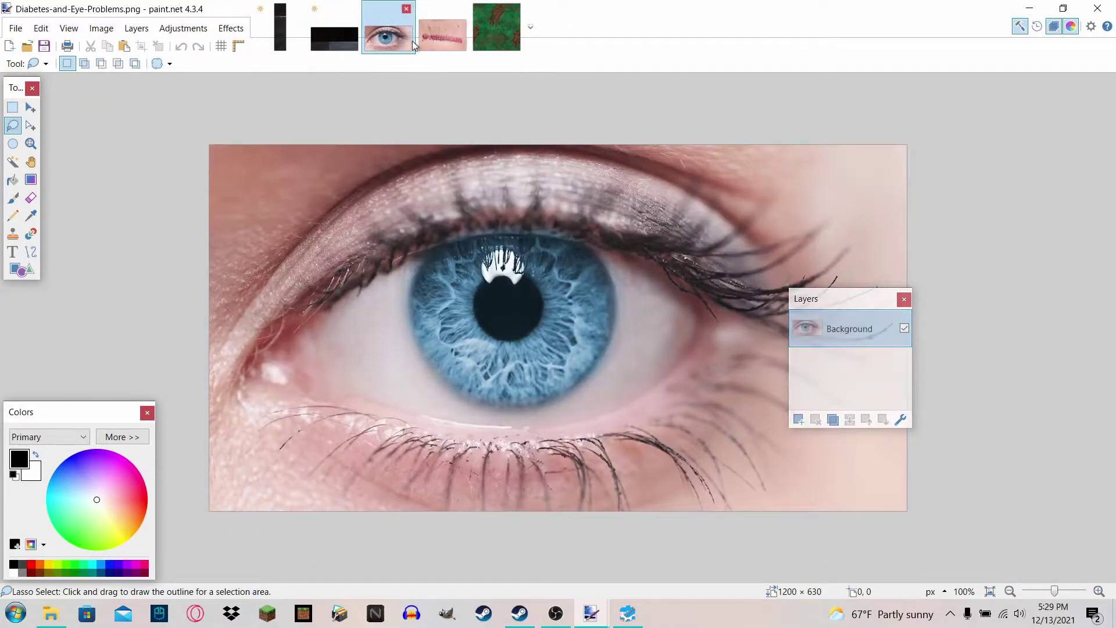
Erase the pale skin from images.jpg with Magic Wand at 35% tolerance, leaving the red scar.
click(414, 40)
scroll(447, 419, up, 3)
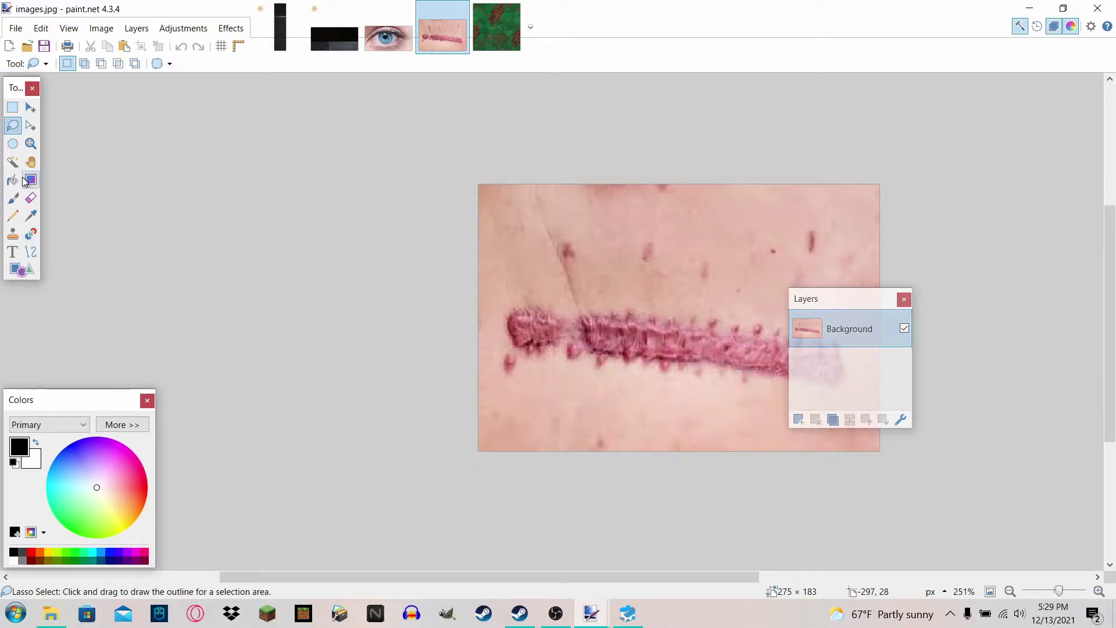
click(14, 162)
click(632, 212)
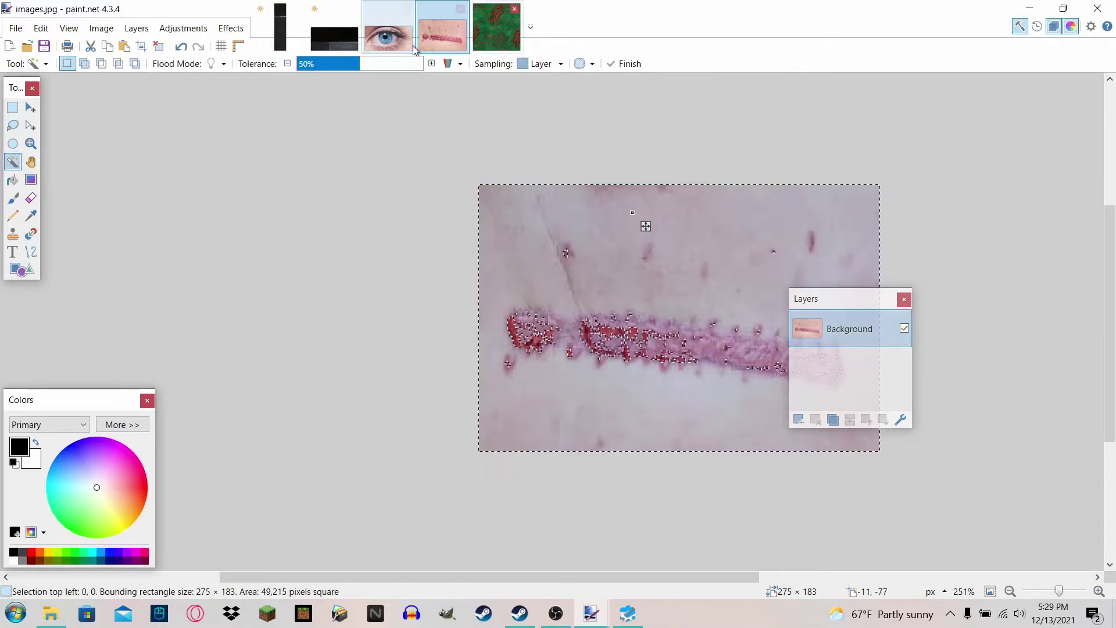
mouse_move(346, 67)
mouse_down()
mouse_move(332, 73)
mouse_move(341, 68)
mouse_up()
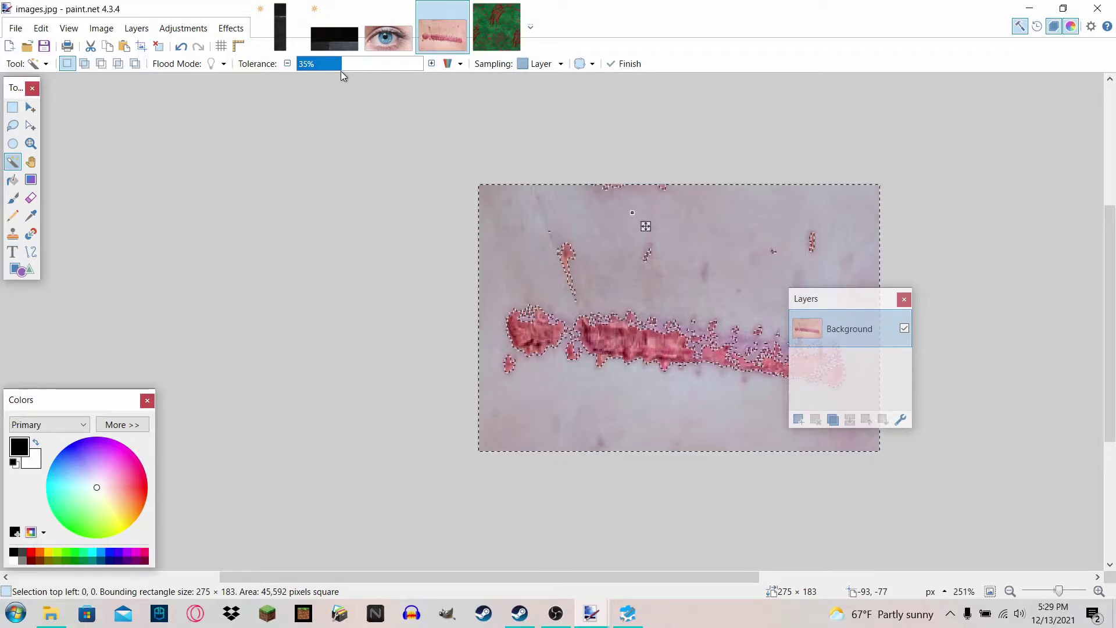
key(Delete)
scroll(631, 145, up, 3)
scroll(631, 144, down, 1)
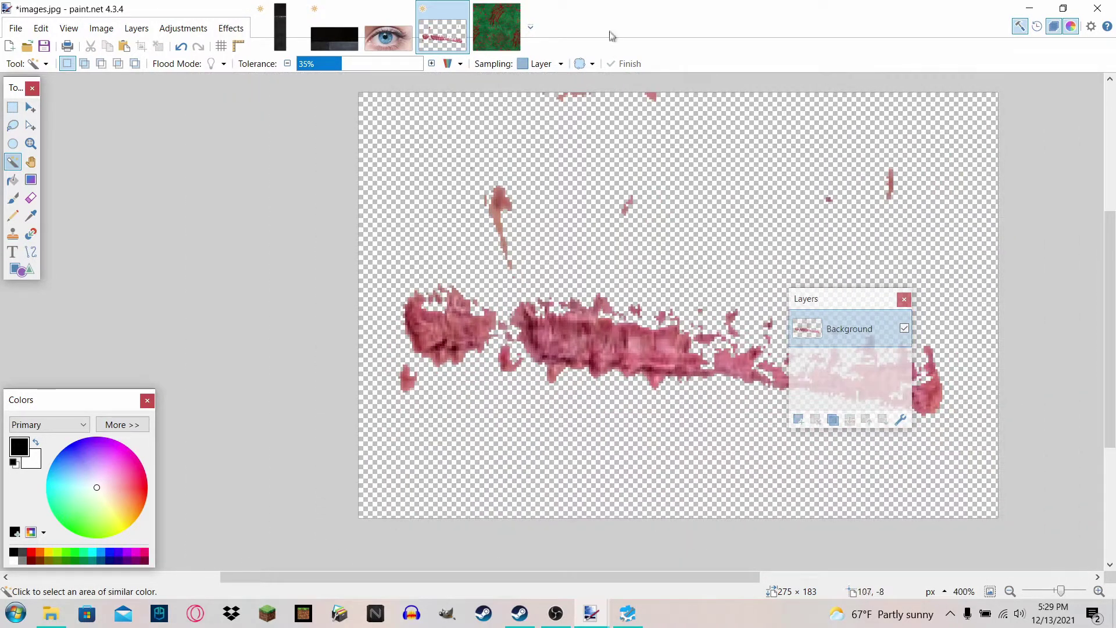
click(505, 34)
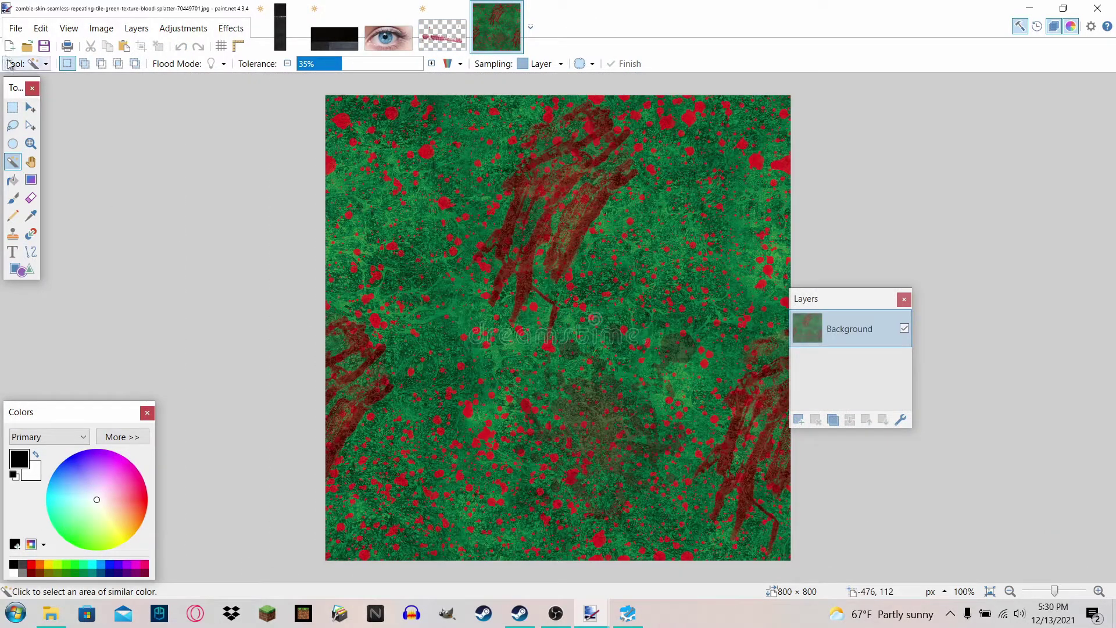
click(12, 107)
Paste a block of the green blood-splatter texture onto a new layer at the top of m14_df.dds.
drag(324, 95, 529, 290)
click(294, 23)
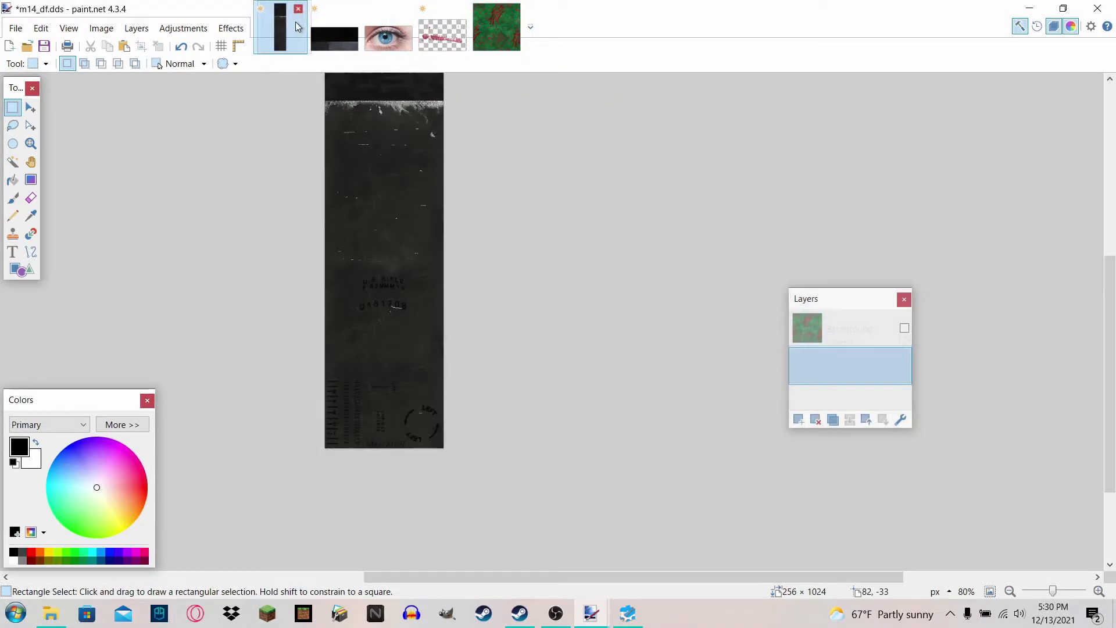
click(799, 420)
key(ctrl+v)
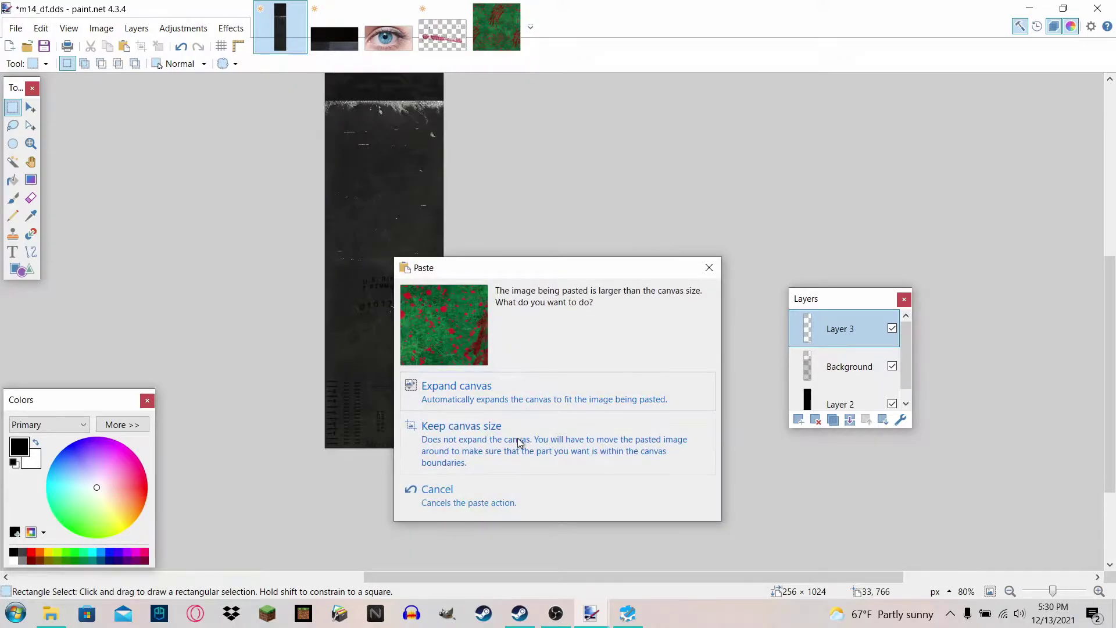
click(520, 443)
scroll(436, 454, down, 2)
drag(436, 454, 428, 391)
scroll(431, 393, up, 5)
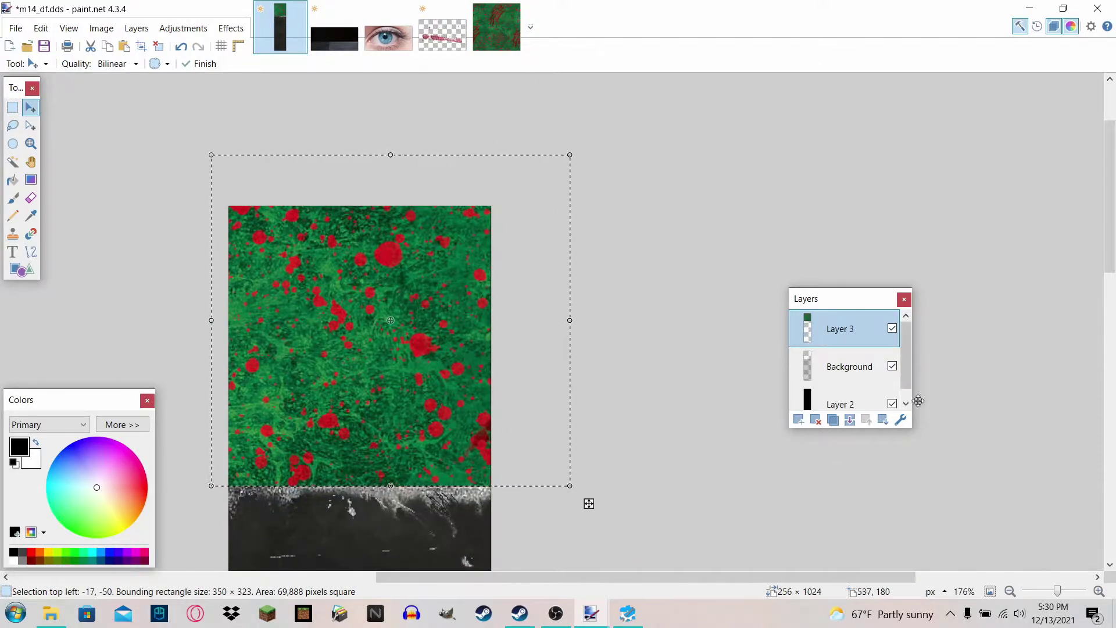
Set the green layer's blend mode to Overlay after trying Multiply.
click(900, 420)
click(488, 310)
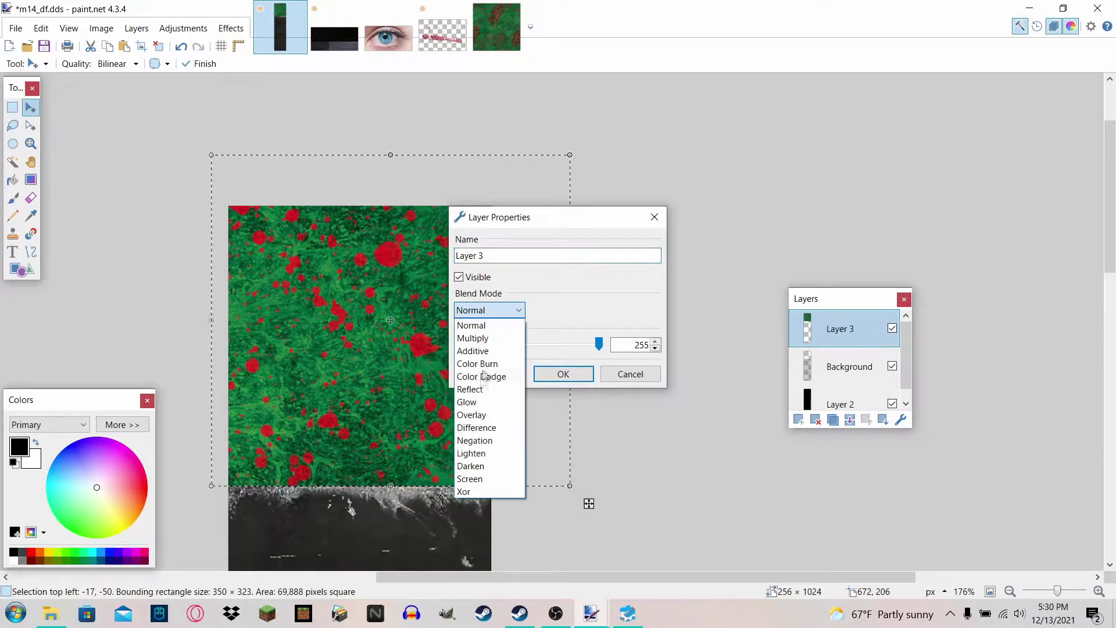
click(480, 415)
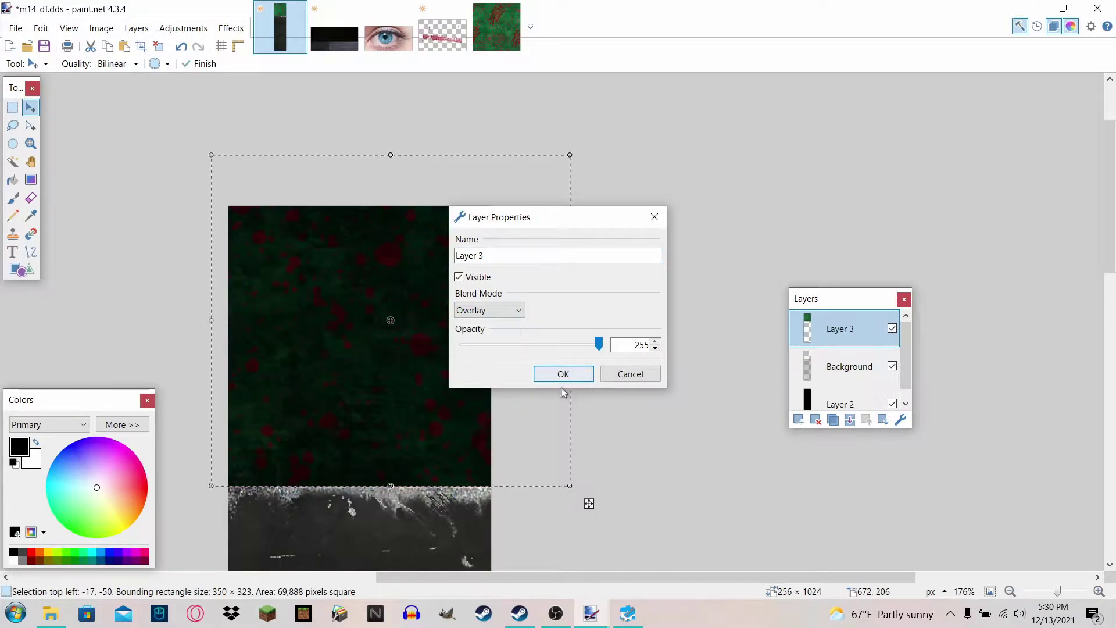
click(485, 310)
click(482, 336)
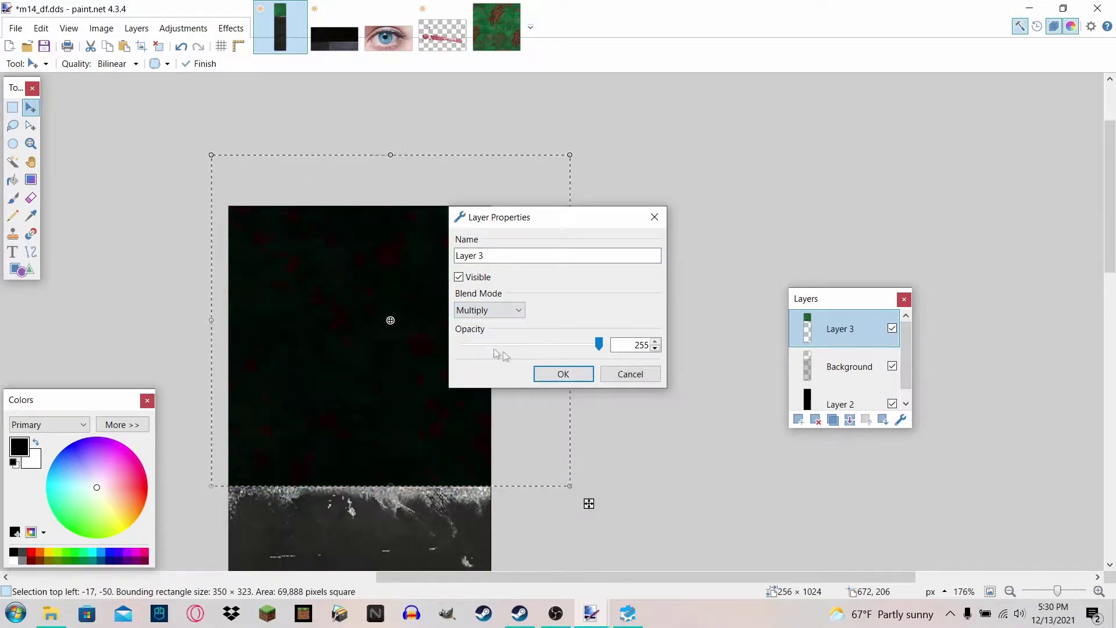
click(507, 310)
click(494, 415)
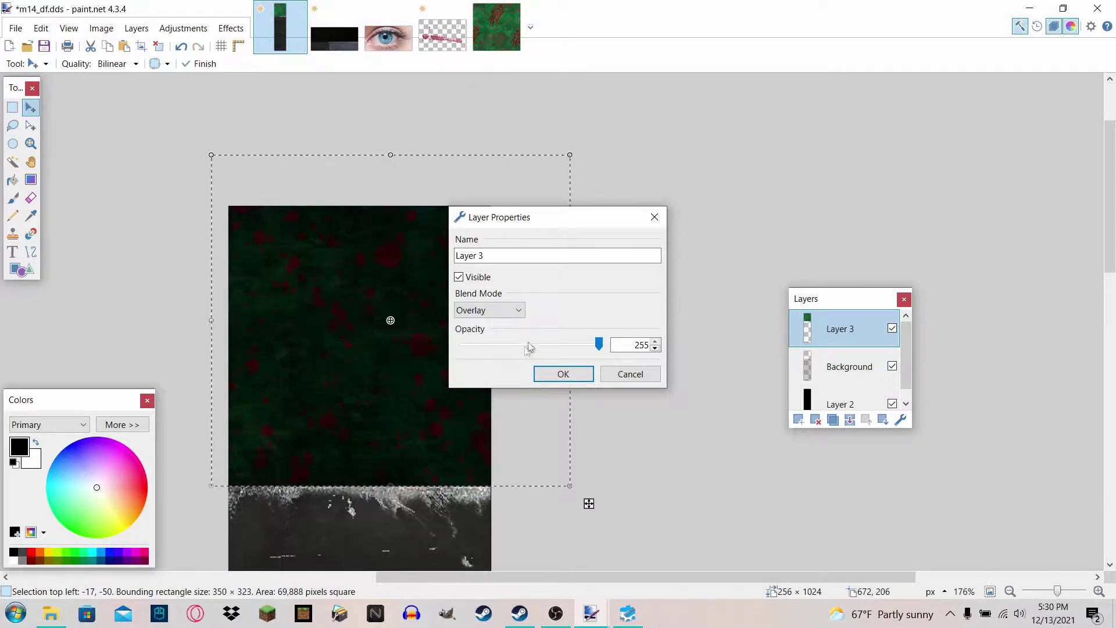
click(536, 372)
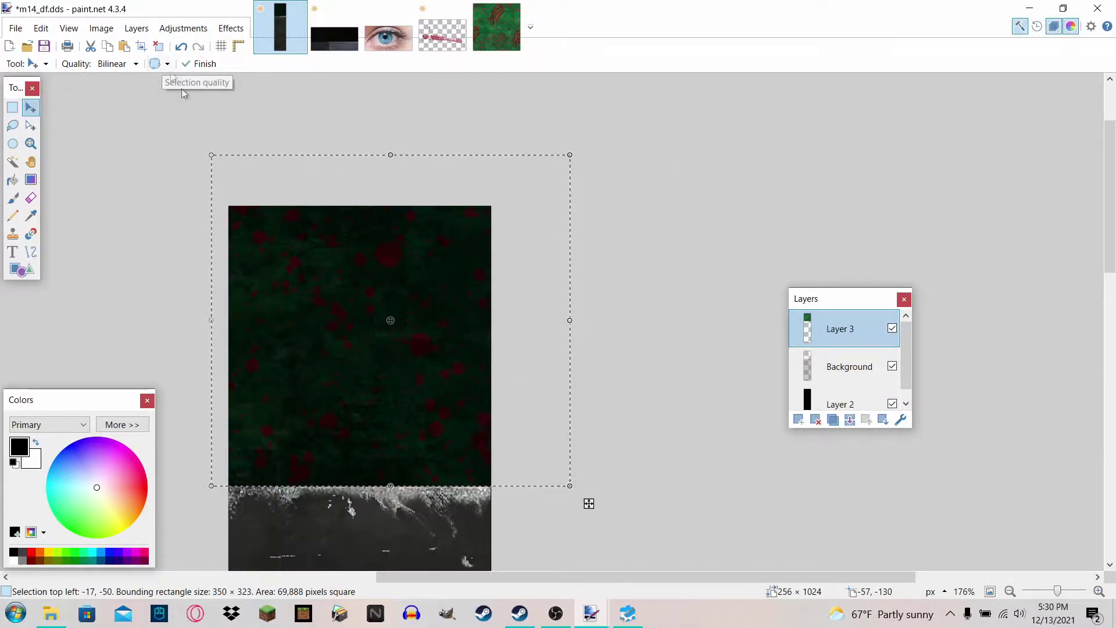
scroll(338, 389, up, 4)
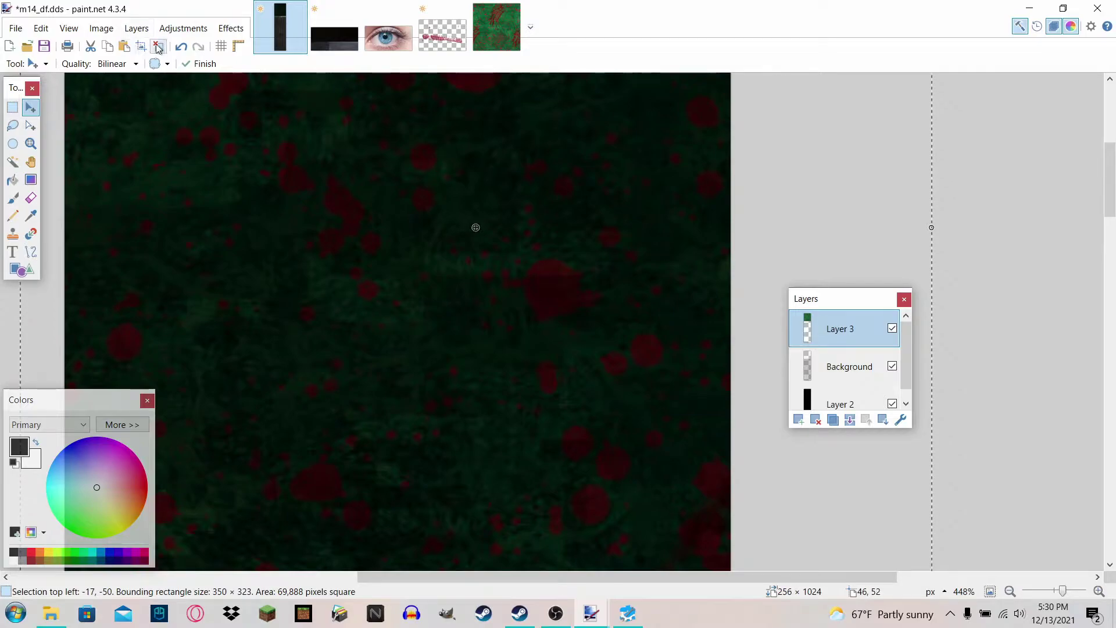
scroll(175, 76, down, 4)
Paste the isolated scar into a new layer on the M14 texture, keeping canvas size.
click(452, 29)
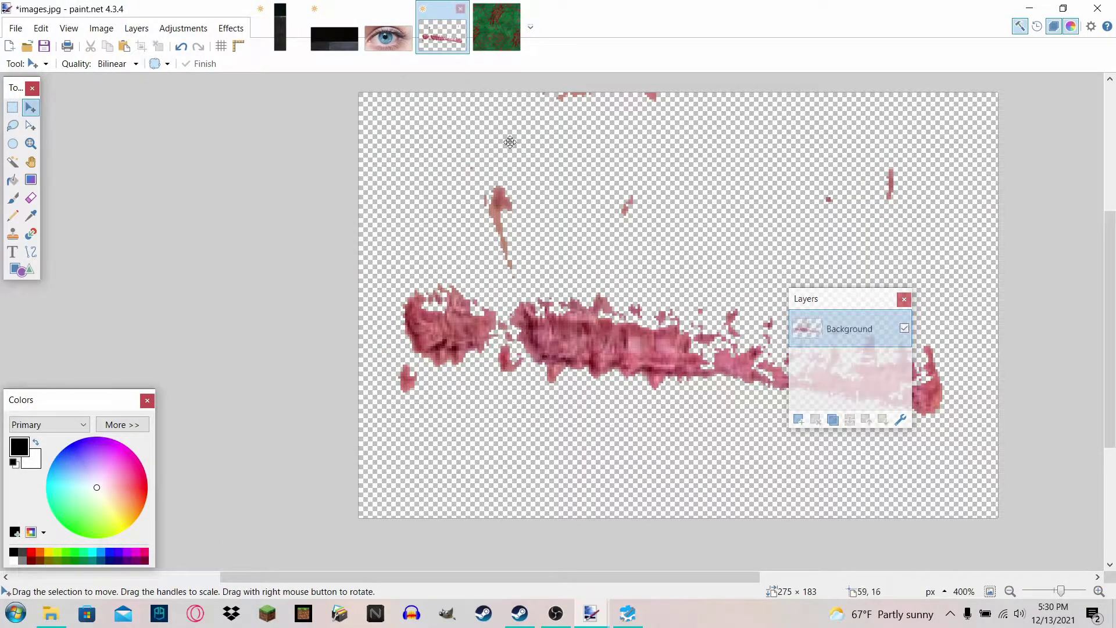
click(338, 32)
click(280, 29)
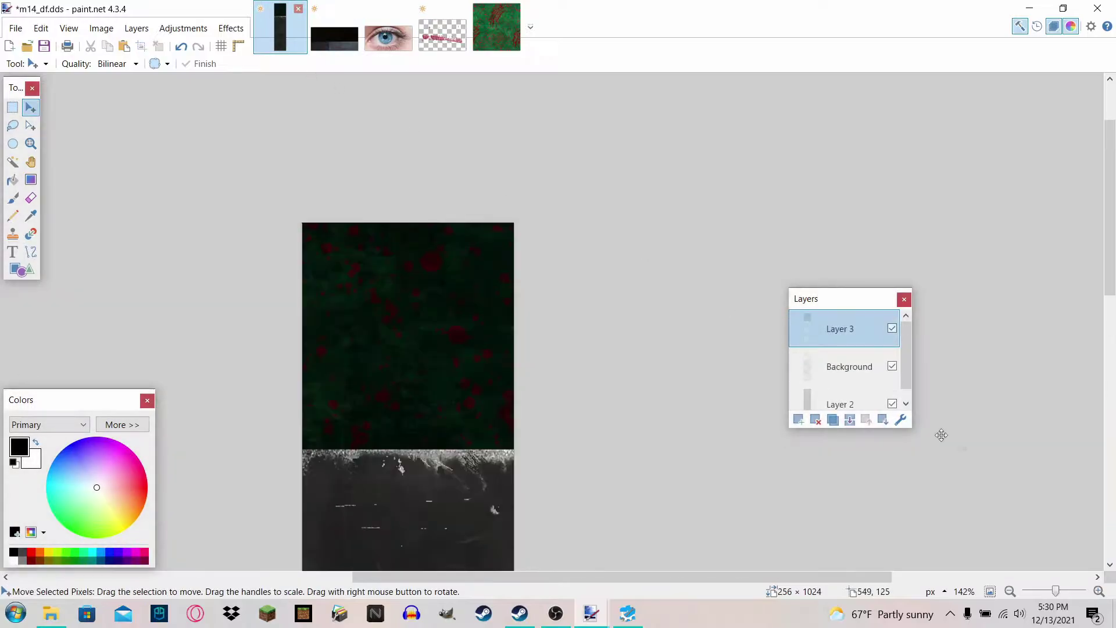
click(800, 420)
key(ctrl+shift+v)
click(494, 395)
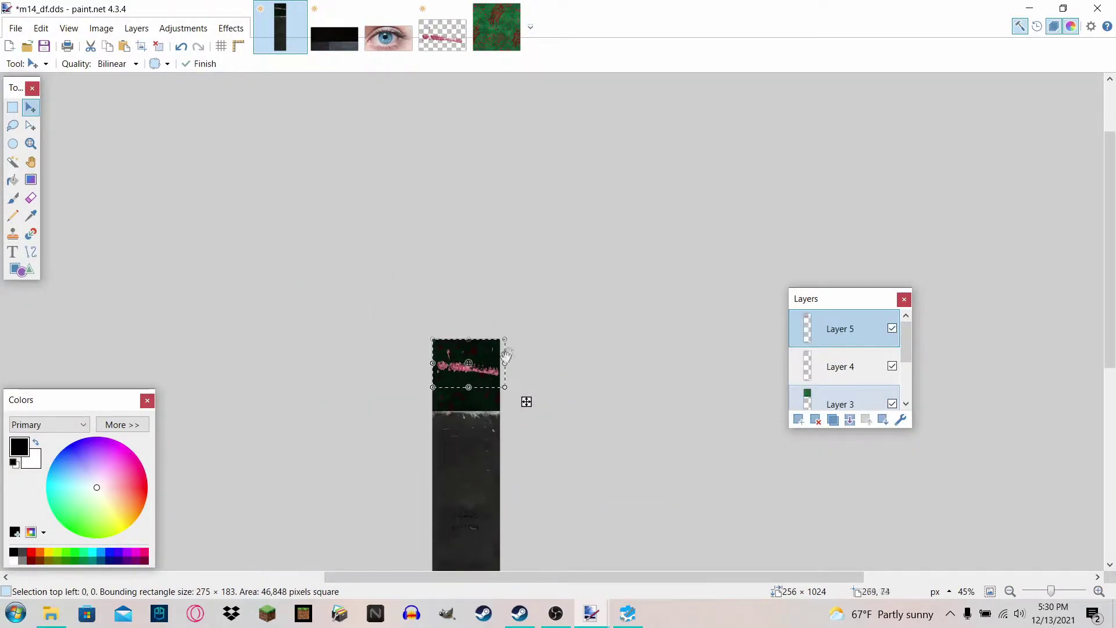
Rotate the scar diagonally, enlarge it and position it across the green top section.
drag(506, 355, 475, 457)
scroll(475, 457, up, 4)
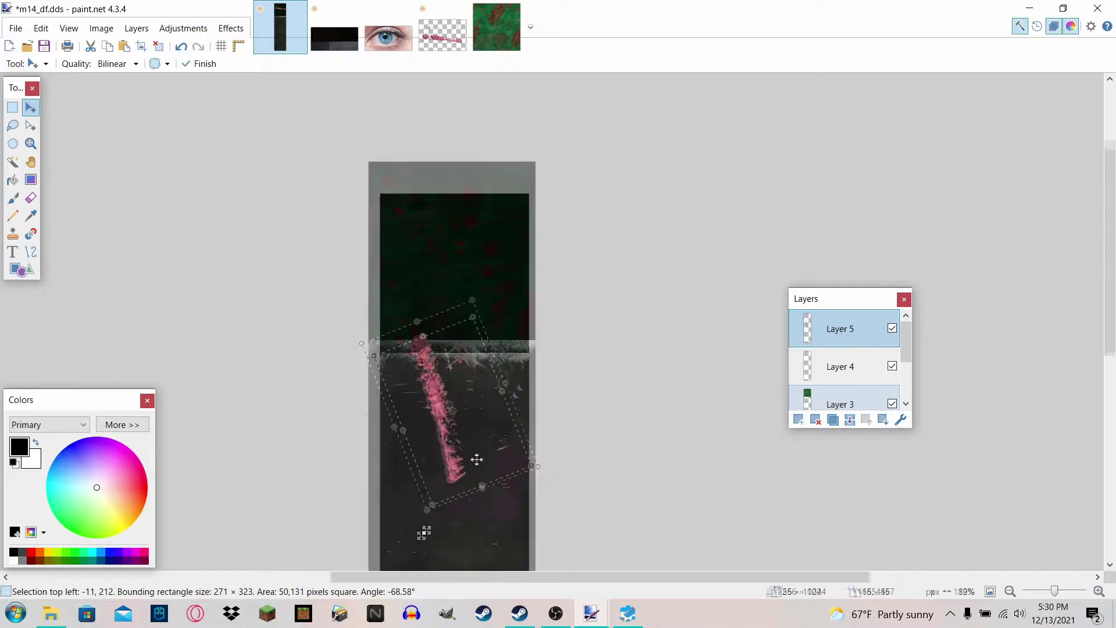
drag(473, 282, 498, 208)
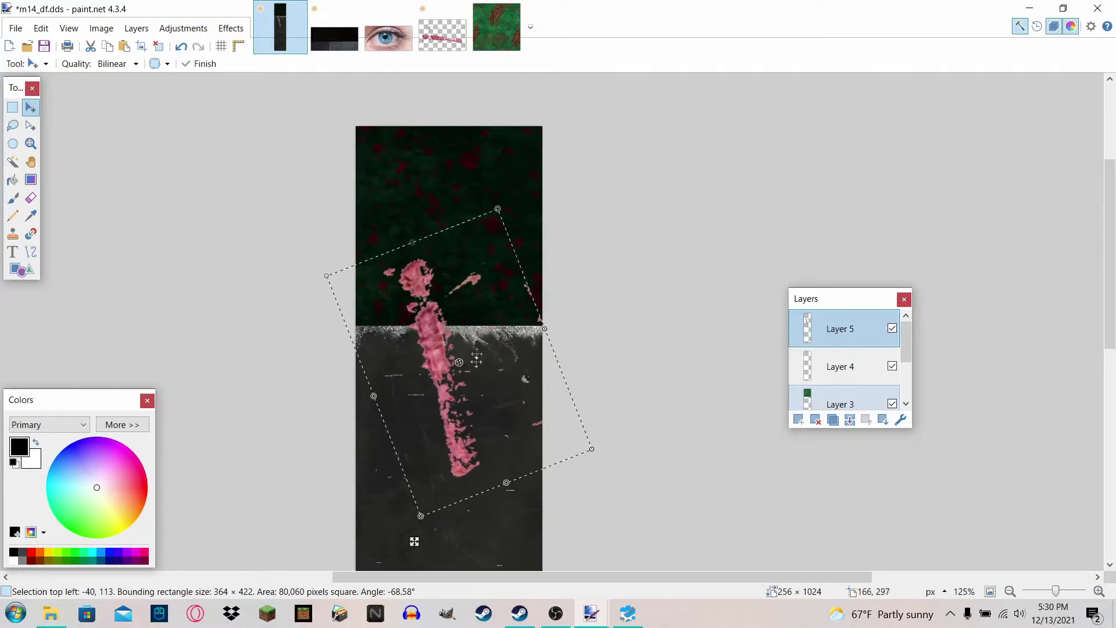
drag(477, 360, 476, 215)
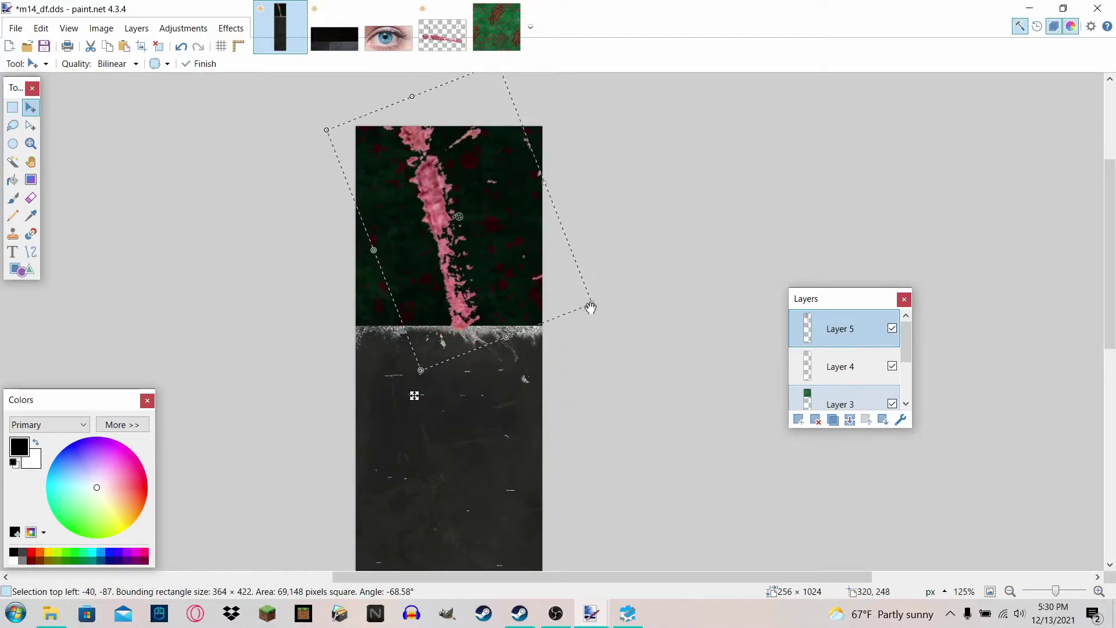
drag(591, 308, 574, 276)
mouse_move(527, 248)
mouse_down()
mouse_move(512, 267)
mouse_move(527, 253)
mouse_up()
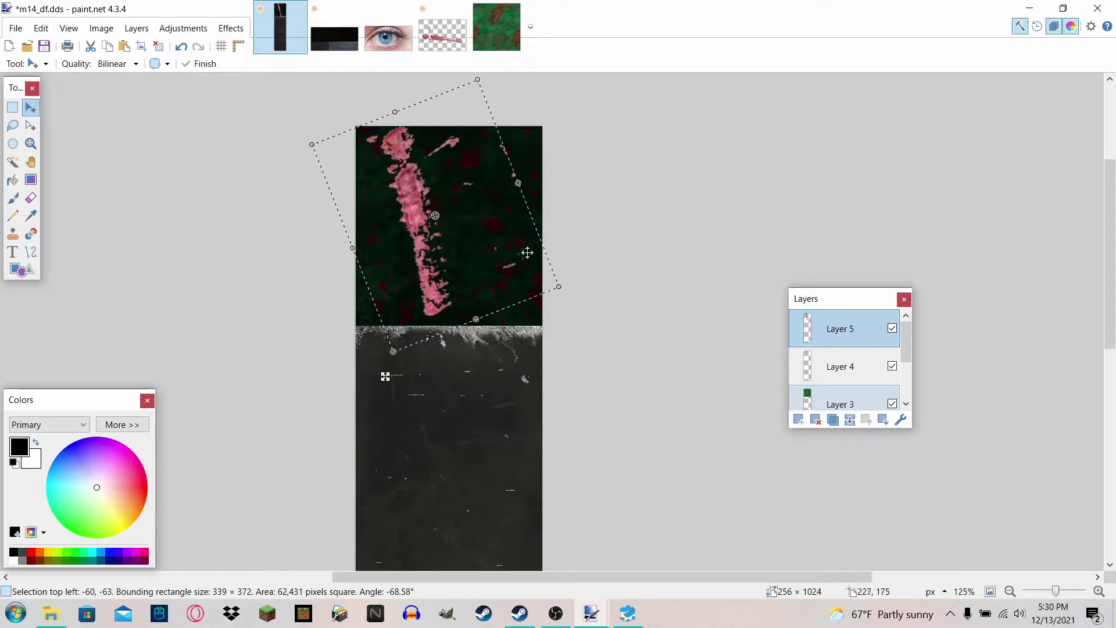
click(900, 418)
Preview Multiply, Overlay, Color Burn, Color Dodge, Screen and Additive blending on Layer 5.
click(489, 310)
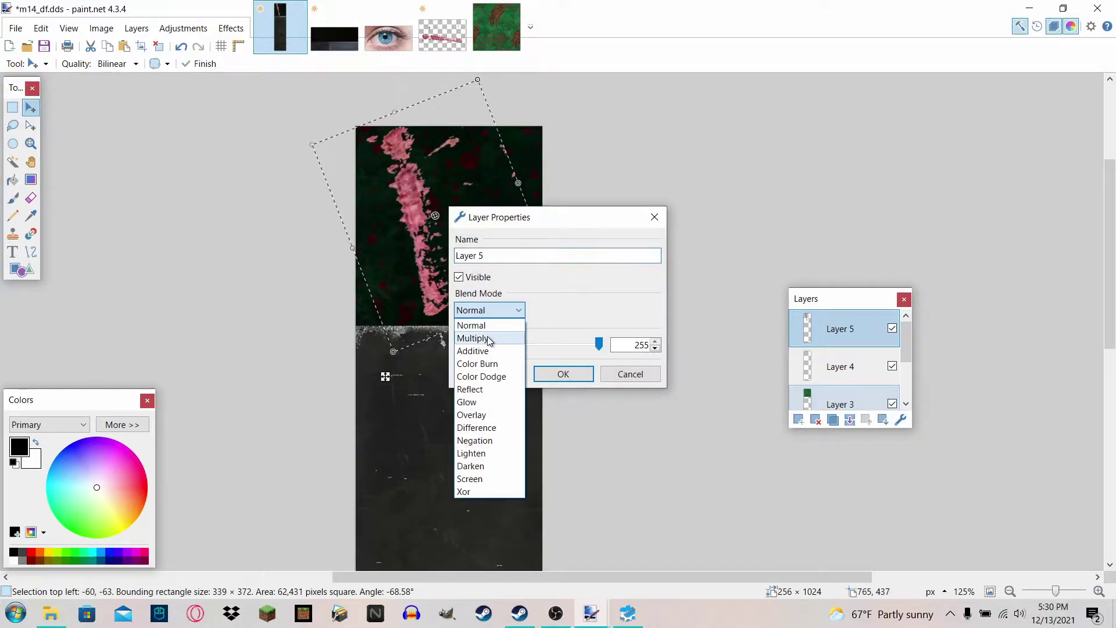
click(473, 336)
click(480, 312)
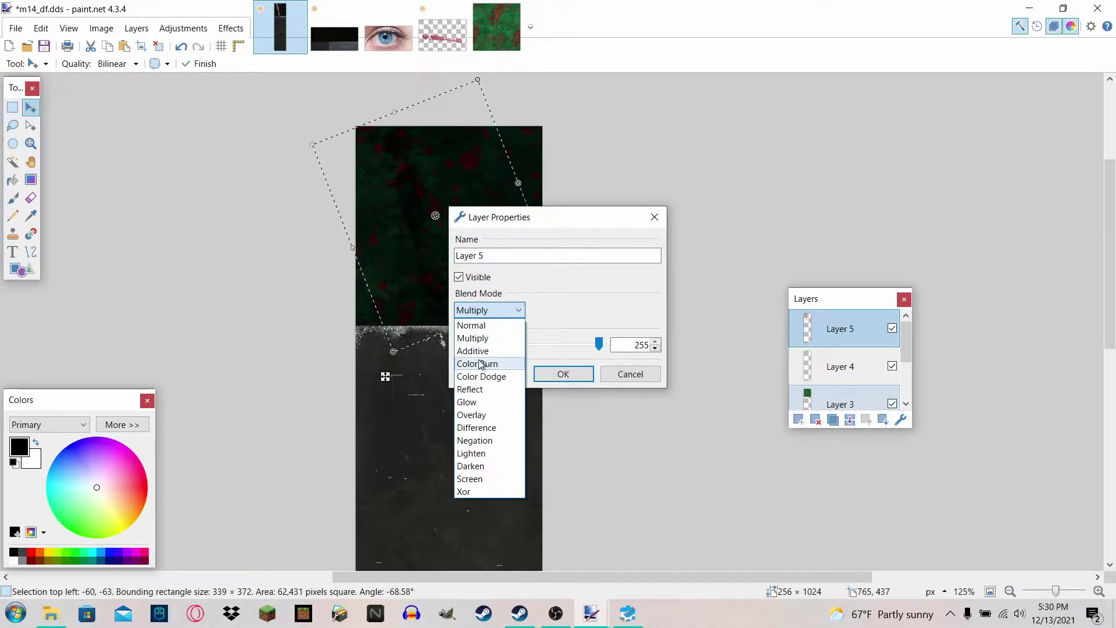
click(476, 411)
click(504, 311)
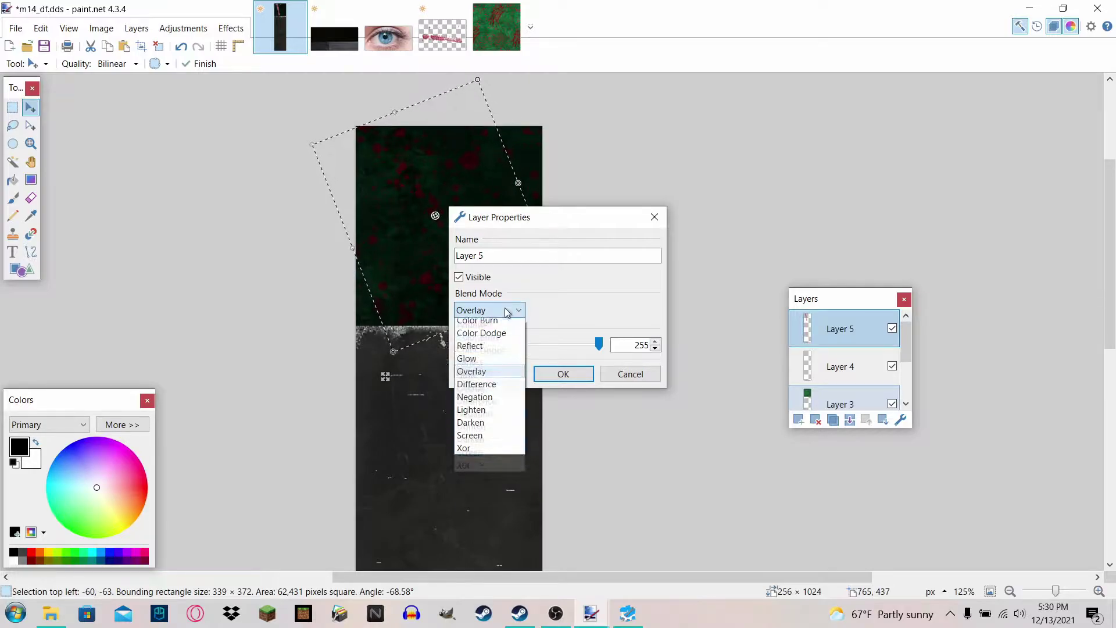
click(487, 365)
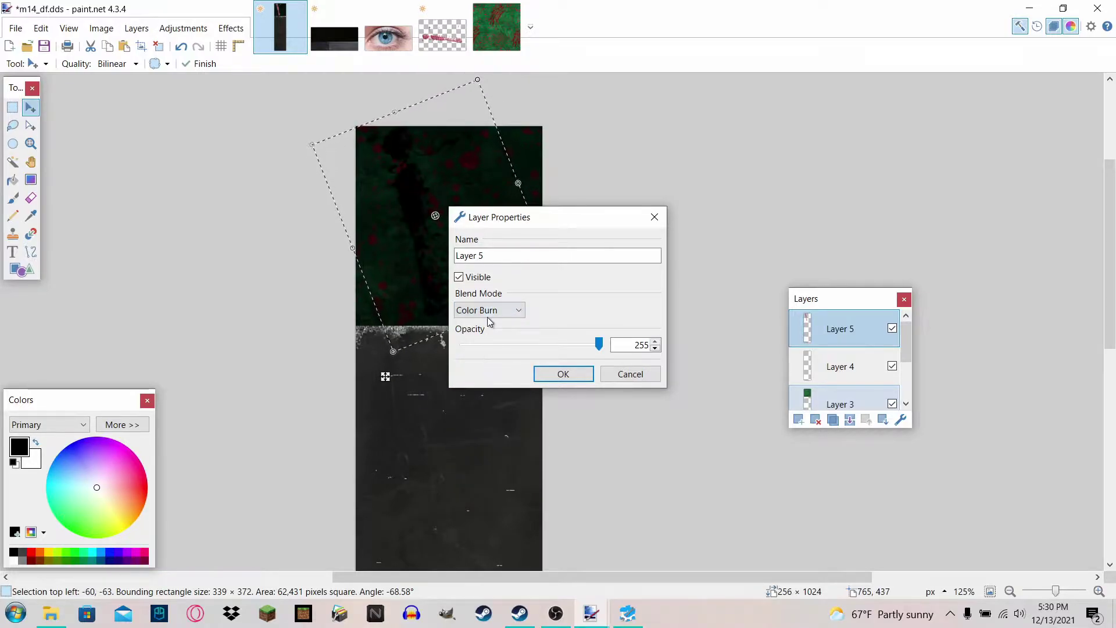
click(488, 313)
click(481, 377)
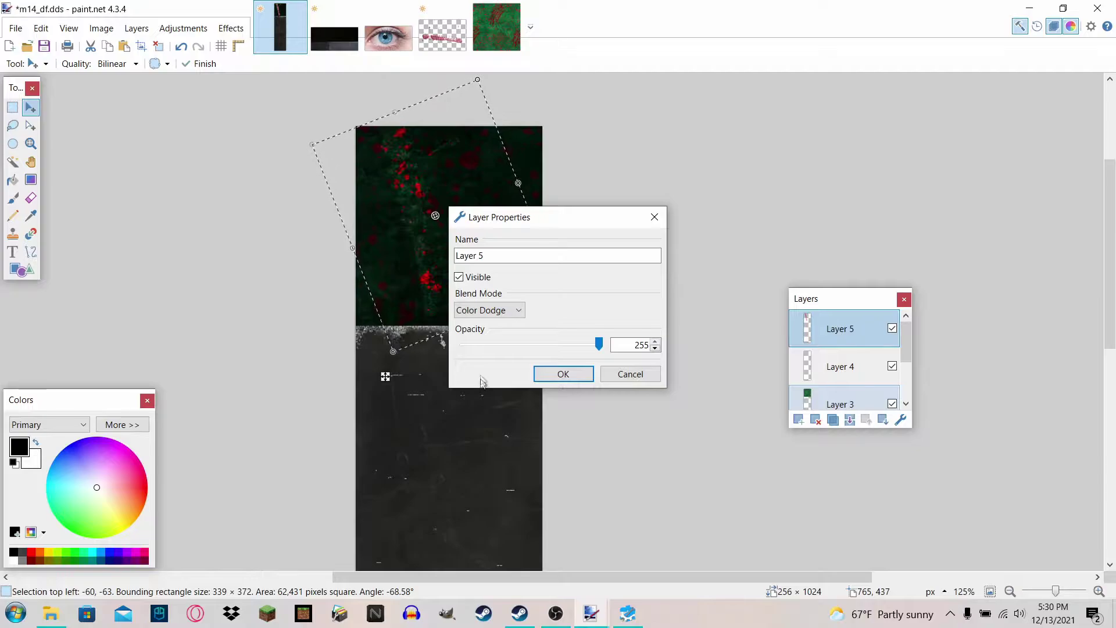
click(503, 310)
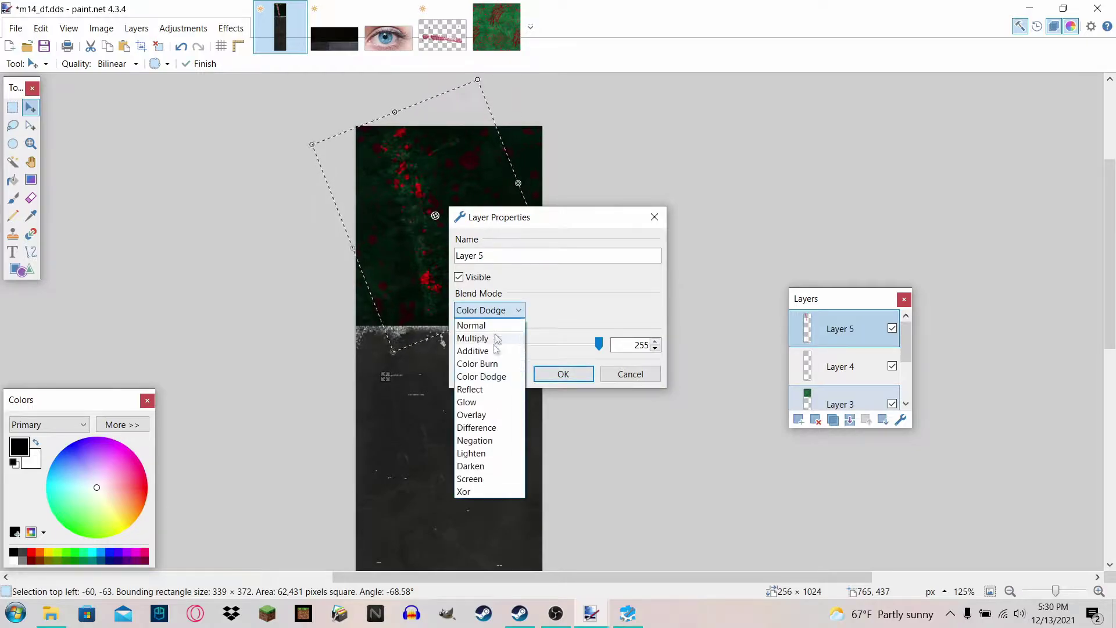
click(471, 479)
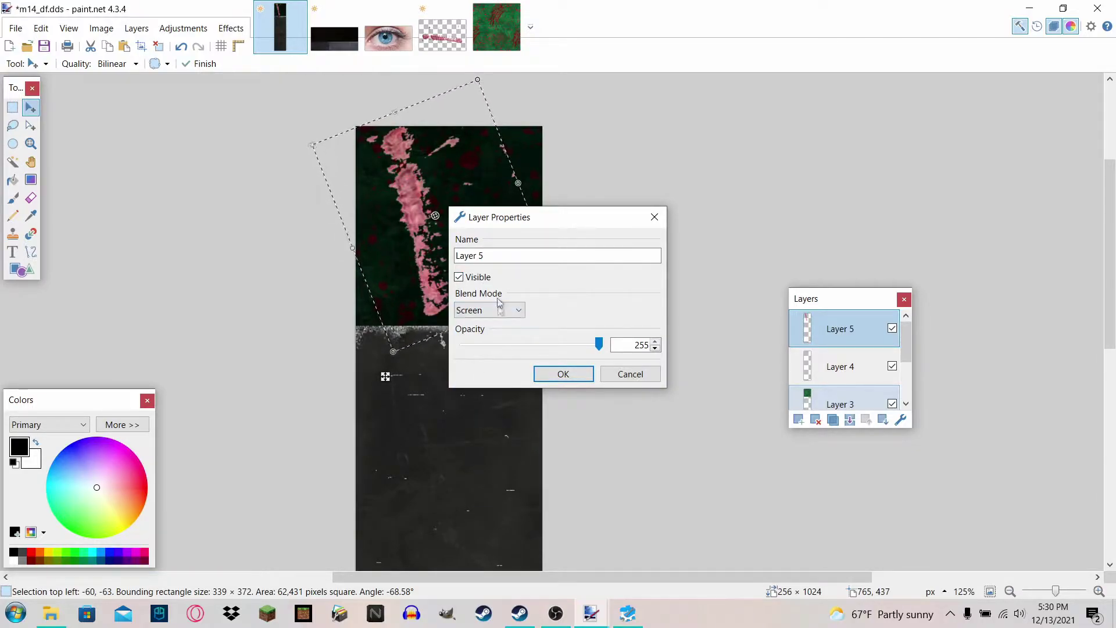
click(499, 308)
click(490, 350)
Give Layer 5 opacity 119 with Multiply blending and confirm.
drag(599, 347, 525, 365)
click(499, 310)
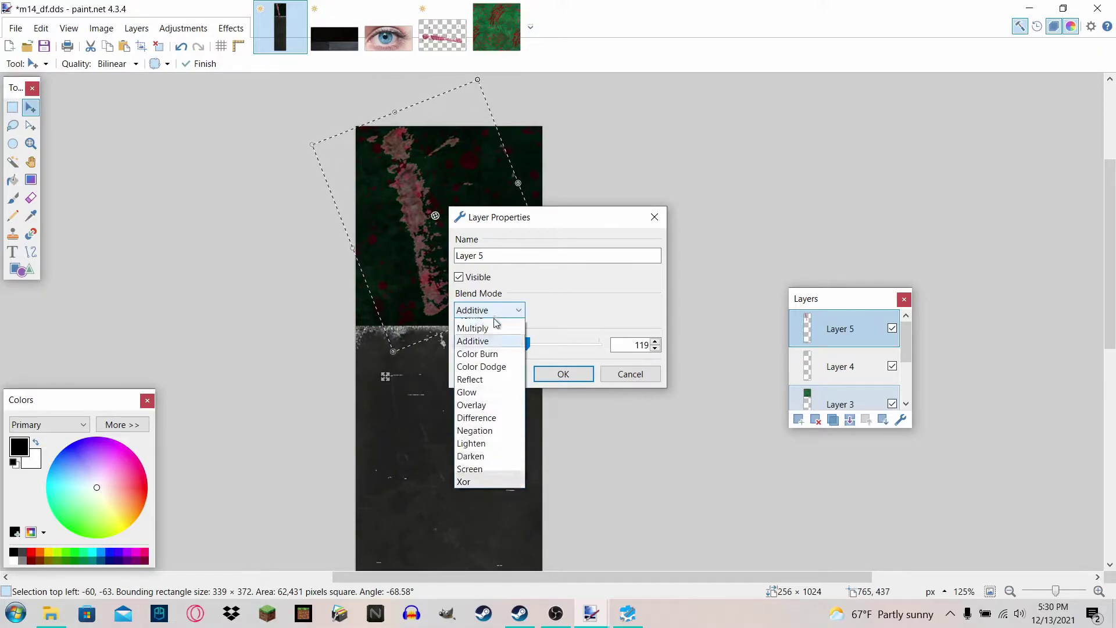
click(490, 338)
click(564, 373)
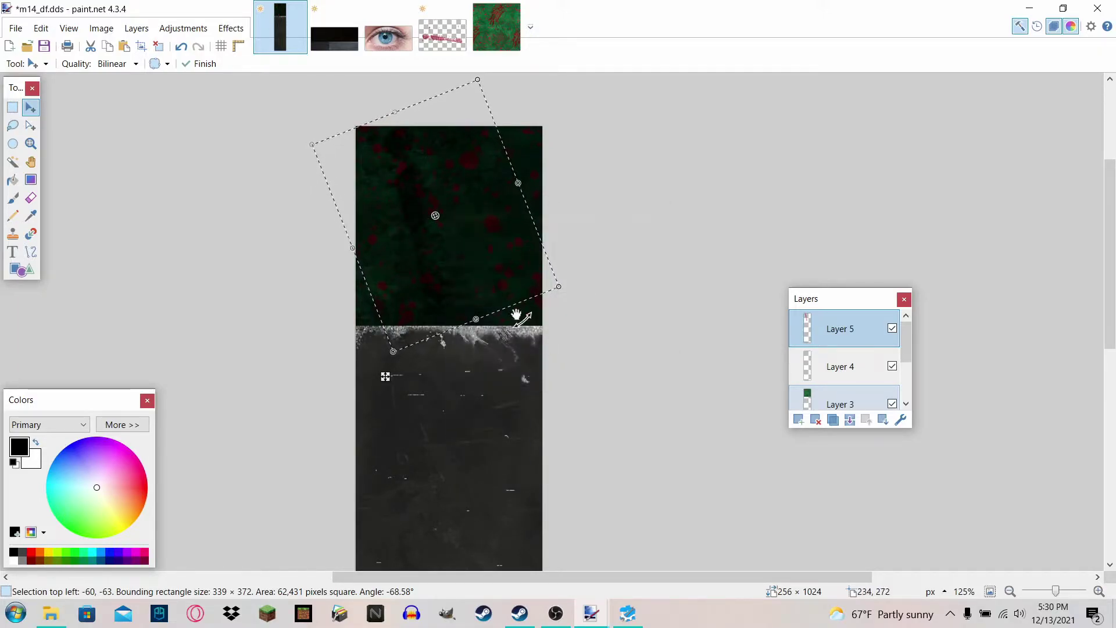
scroll(474, 263, up, 6)
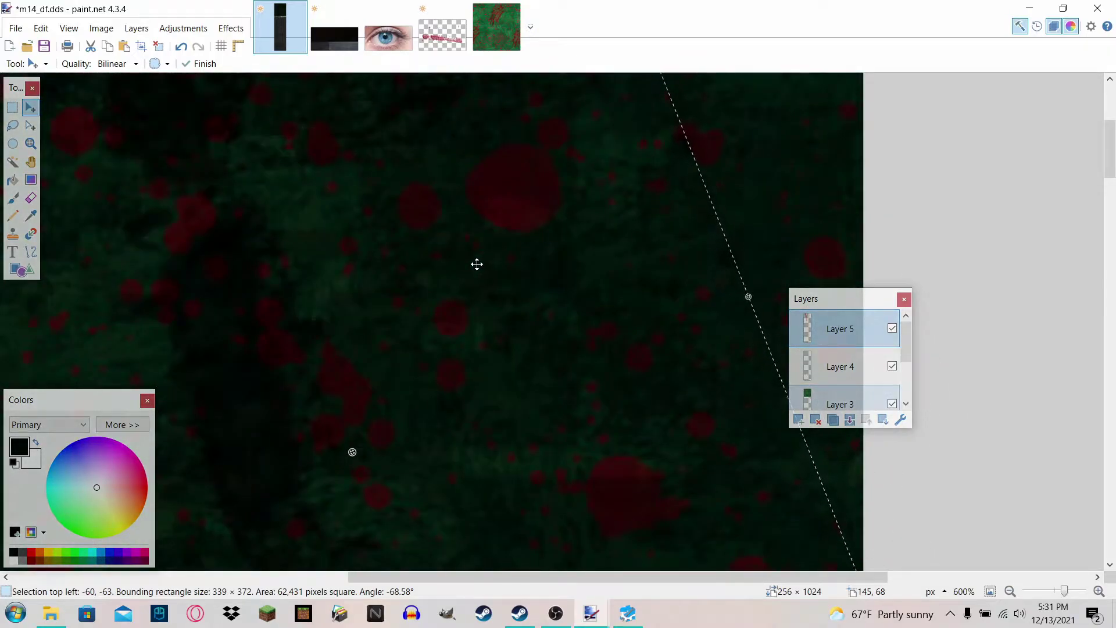
scroll(477, 271, down, 6)
Deselect the rotated scar and add an empty Layer 6 with Ctrl+Shift+N.
click(157, 46)
scroll(451, 351, down, 6)
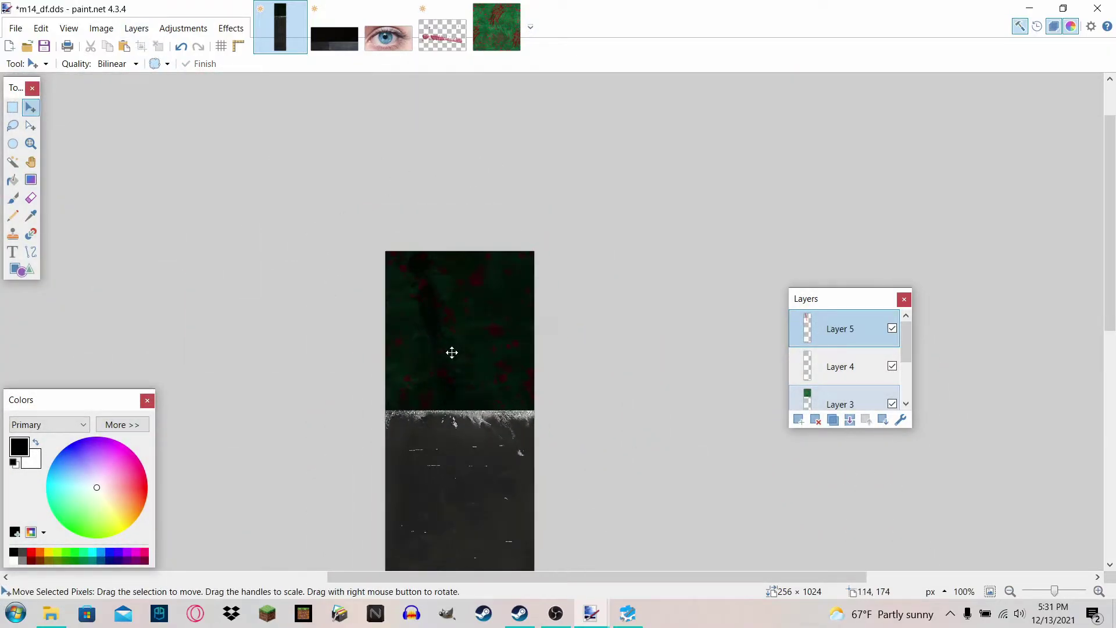
scroll(448, 331, up, 5)
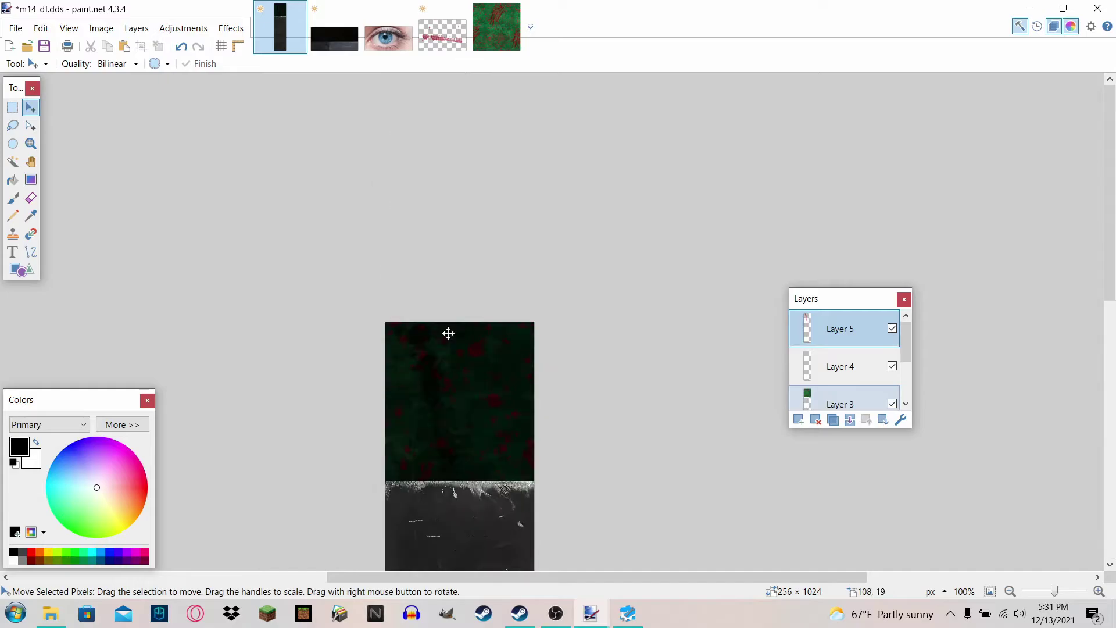
scroll(449, 331, down, 5)
scroll(449, 330, up, 3)
scroll(442, 330, down, 1)
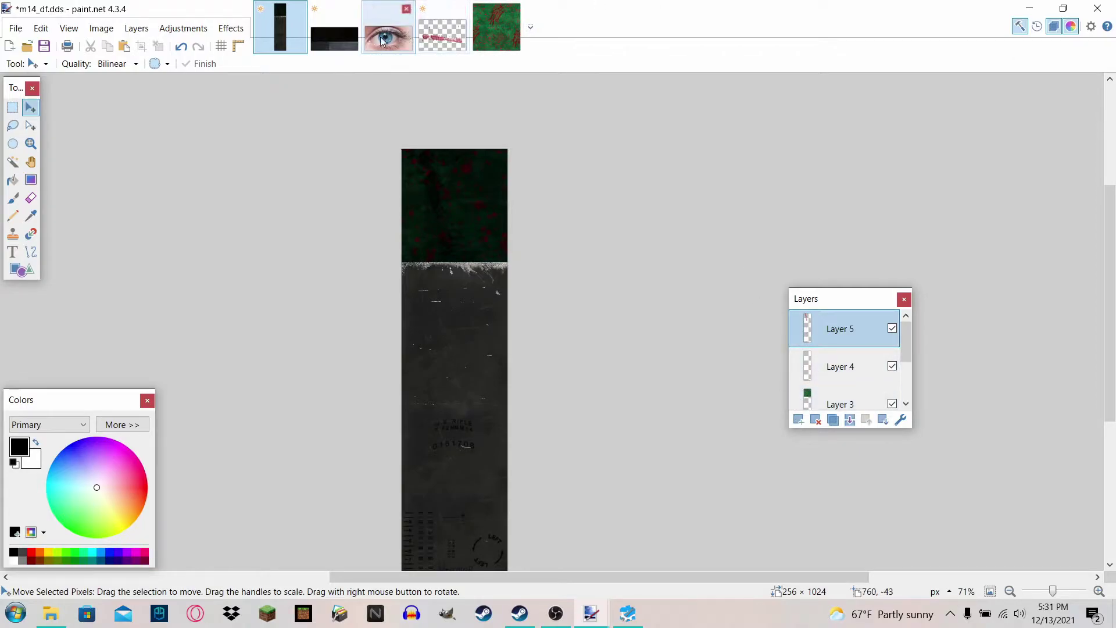
key(ctrl+shift+n)
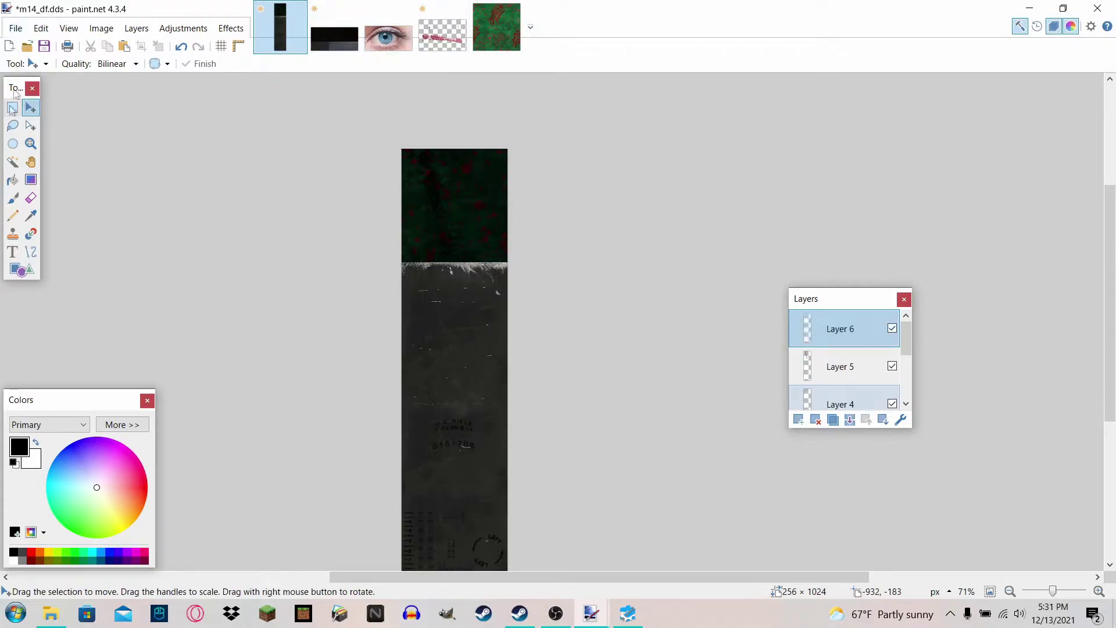
Fill a rectangle over the lower grey section with an orange-to-yellow gradient.
scroll(424, 432, up, 5)
scroll(421, 292, up, 3)
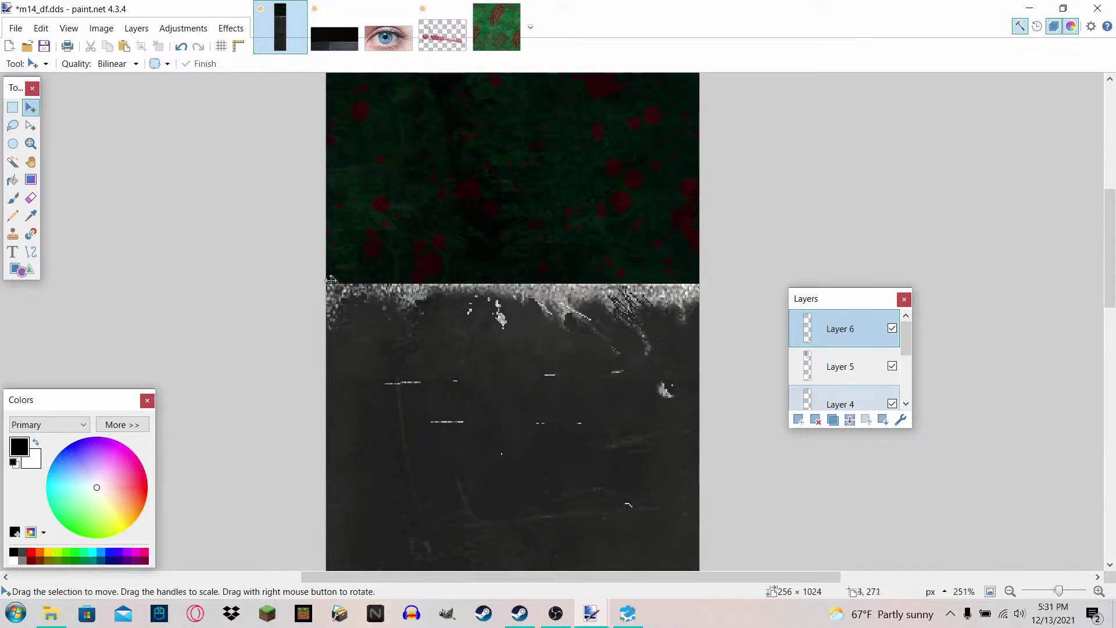
click(13, 107)
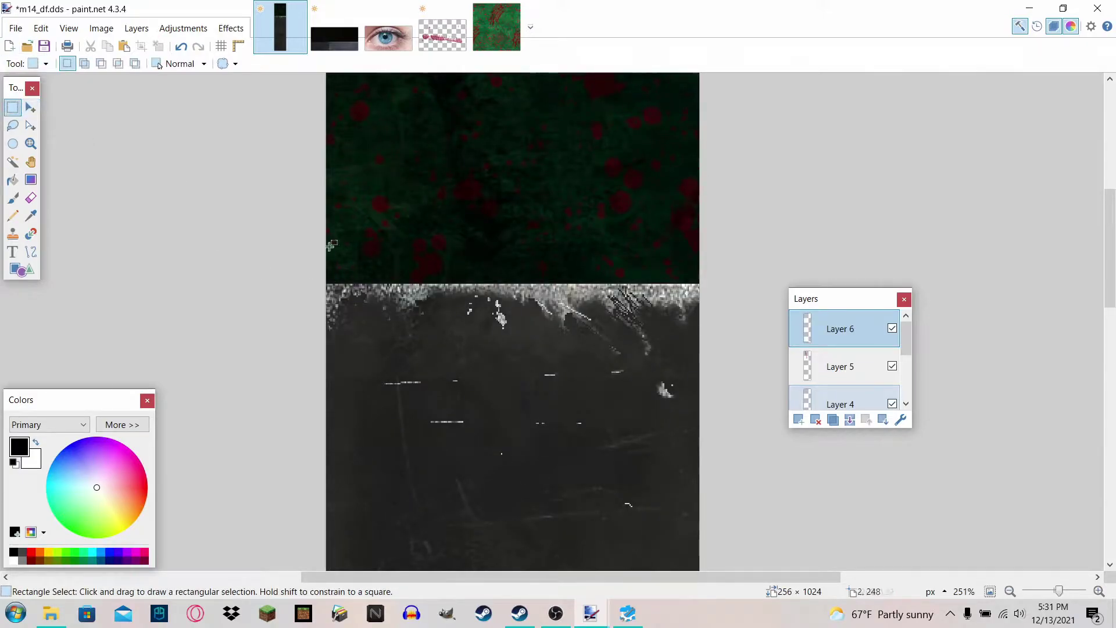
scroll(324, 279, up, 3)
mouse_move(325, 279)
mouse_down()
mouse_move(491, 567)
mouse_move(759, 545)
mouse_move(942, 575)
mouse_up()
scroll(491, 567, down, 2)
scroll(759, 544, down, 6)
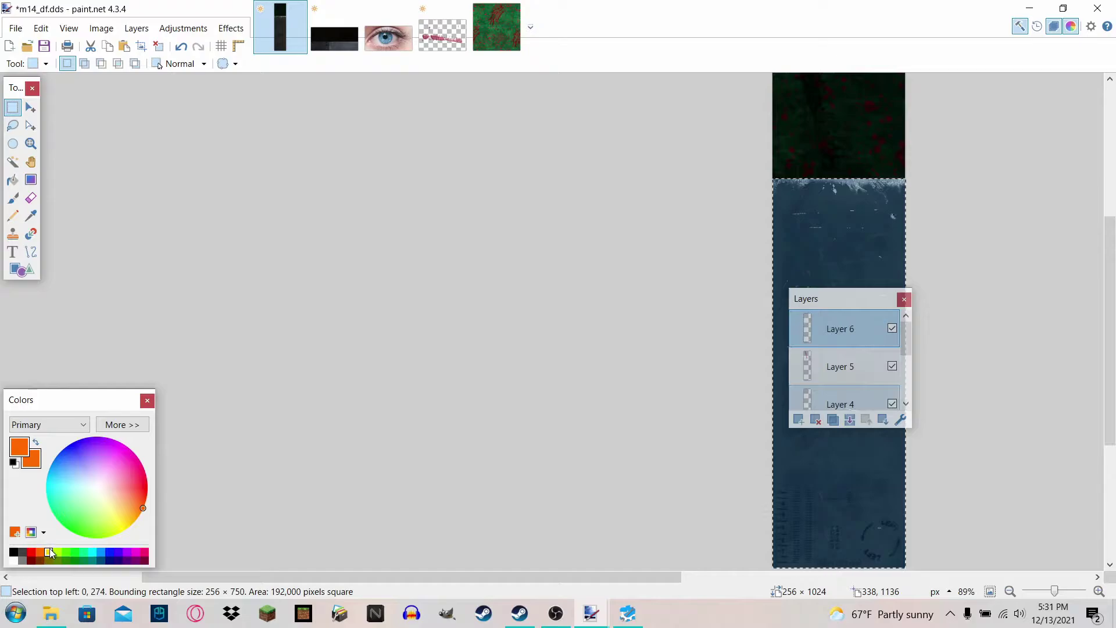
click(30, 180)
scroll(623, 182, down, 2)
mouse_move(653, 183)
mouse_down()
mouse_move(859, 557)
mouse_move(890, 528)
mouse_up()
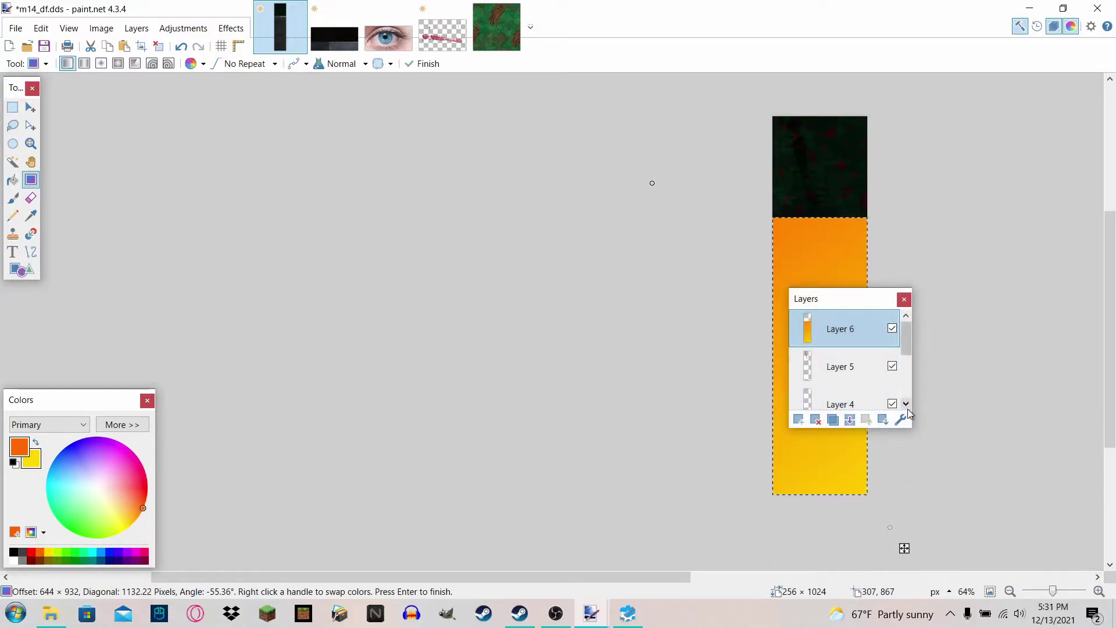
Set Layer 6 to Multiply blending and commit the gradient.
click(900, 420)
click(490, 310)
click(474, 324)
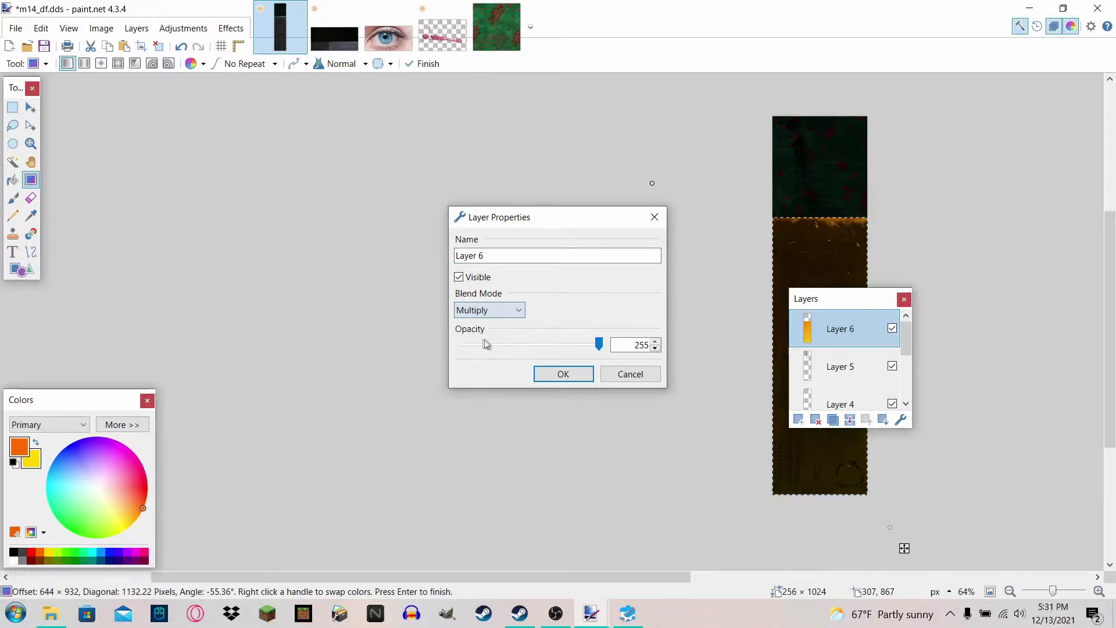
click(576, 381)
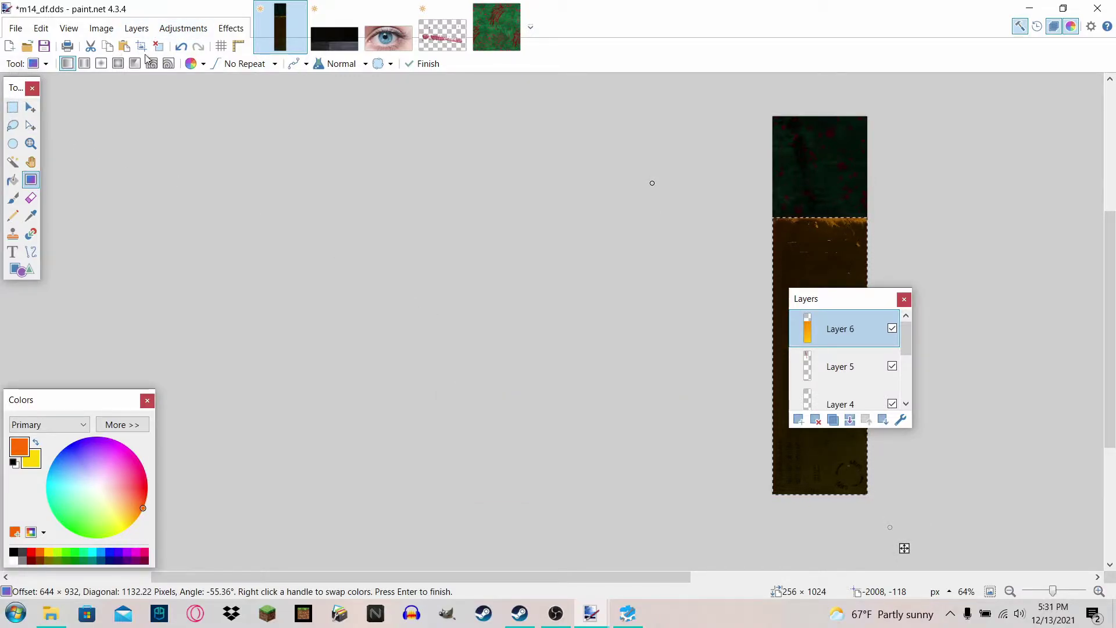
key(Return)
scroll(591, 302, up, 4)
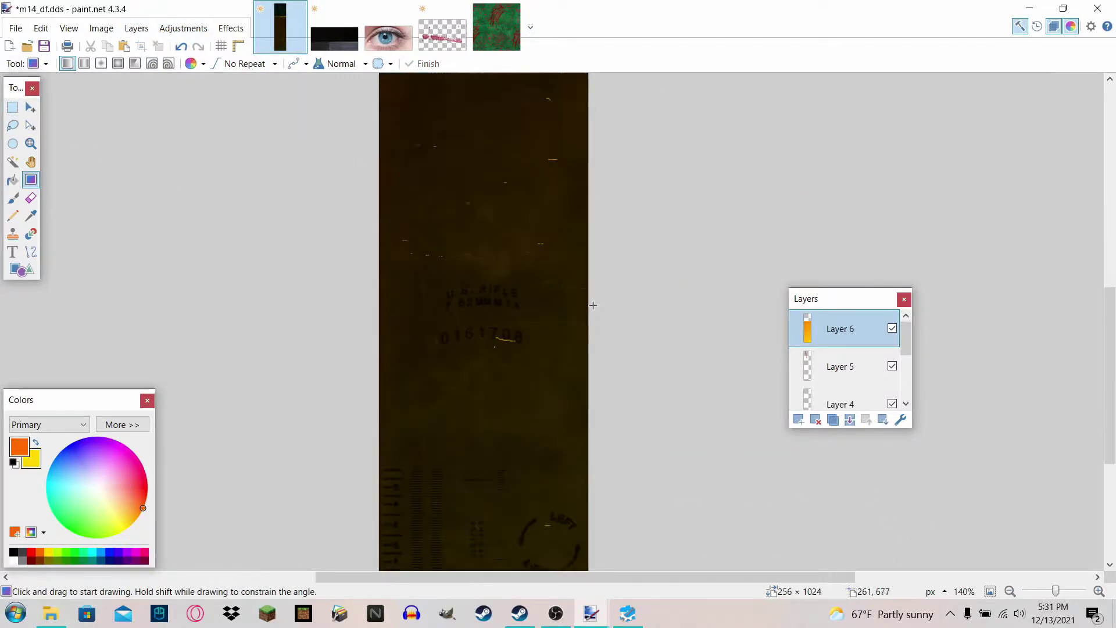
scroll(591, 302, down, 2)
Test merging the gradient layer down three times, then undo the merges.
click(850, 419)
click(850, 419)
click(850, 419)
click(850, 420)
scroll(554, 292, up, 1)
scroll(555, 293, down, 4)
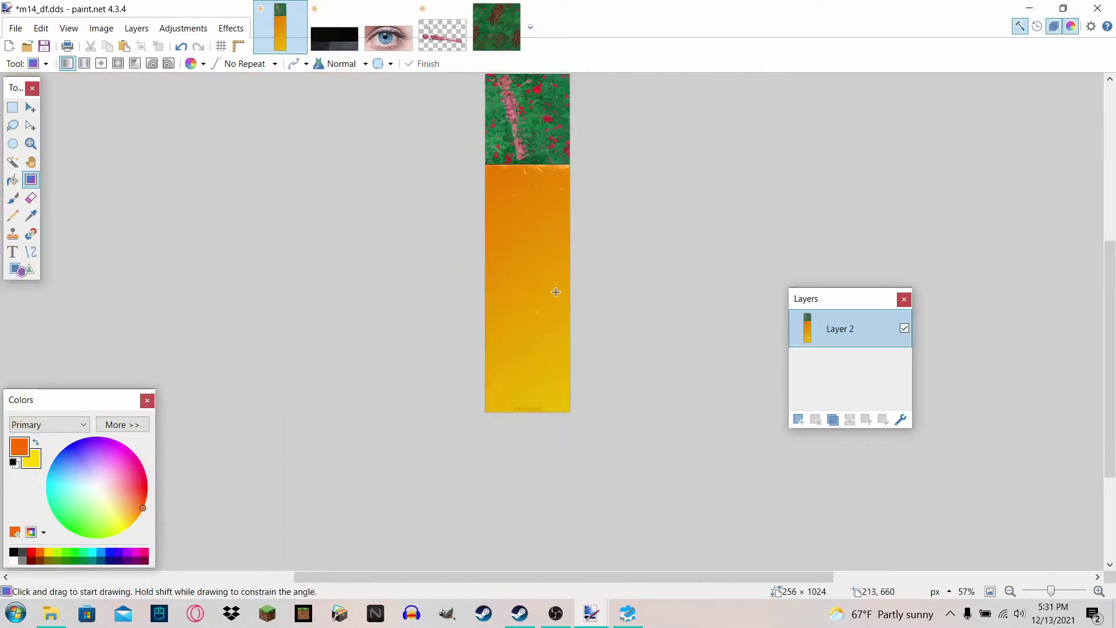
key(ctrl+z)
key(ctrl+z)
key(ctrl+z)
key(ctrl+z)
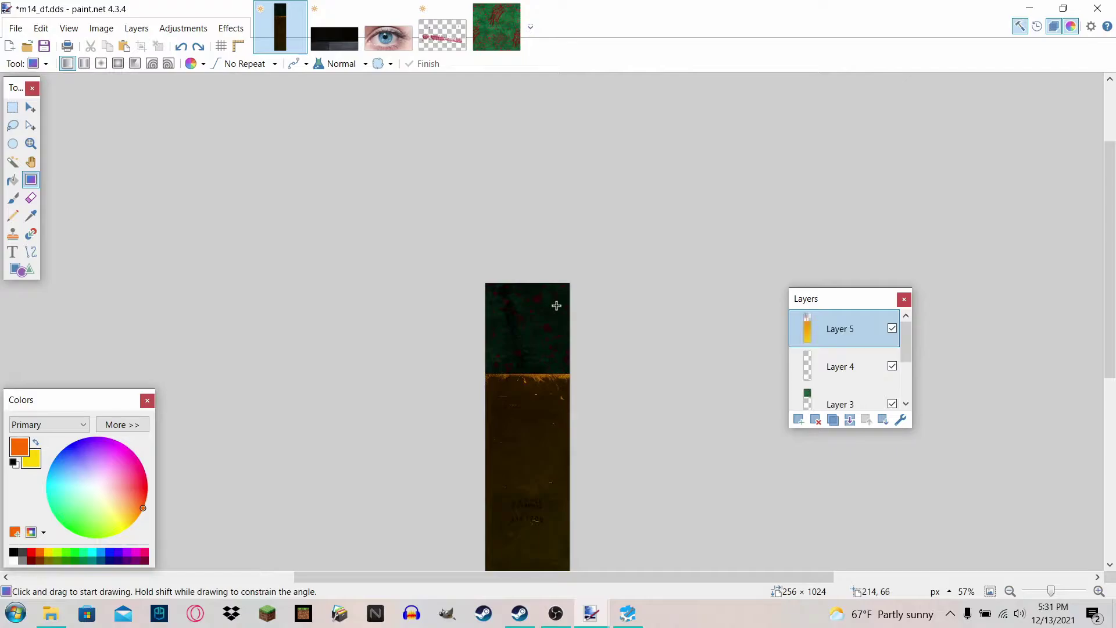
key(ctrl+z)
Merge Layer 5 down and delete Layer 2, then inspect the texture.
click(840, 372)
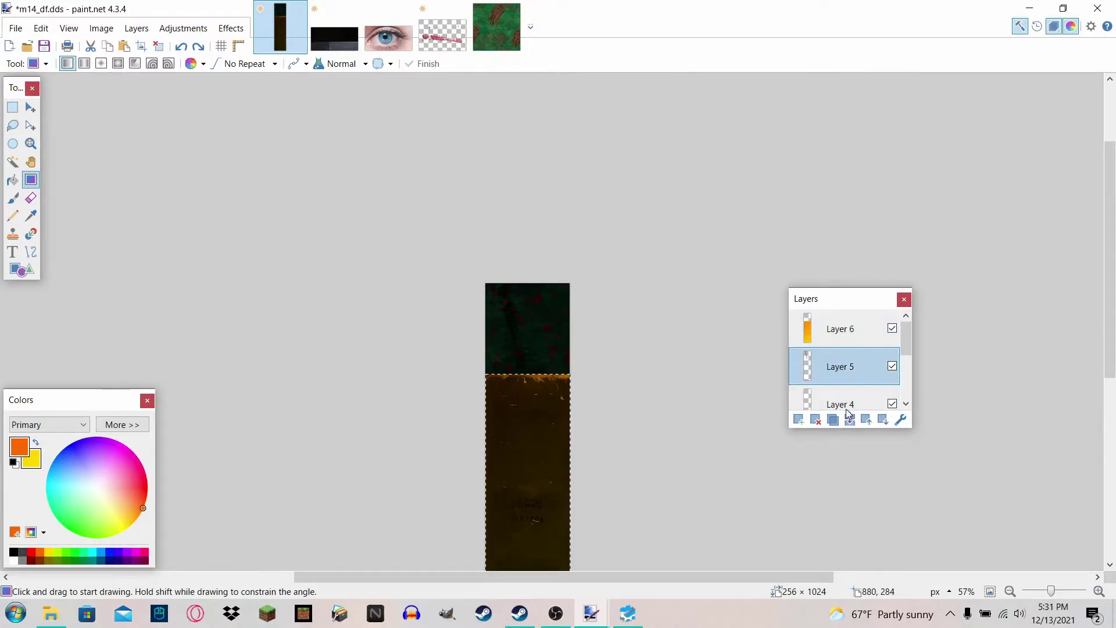
click(850, 420)
scroll(846, 381, down, 2)
click(845, 366)
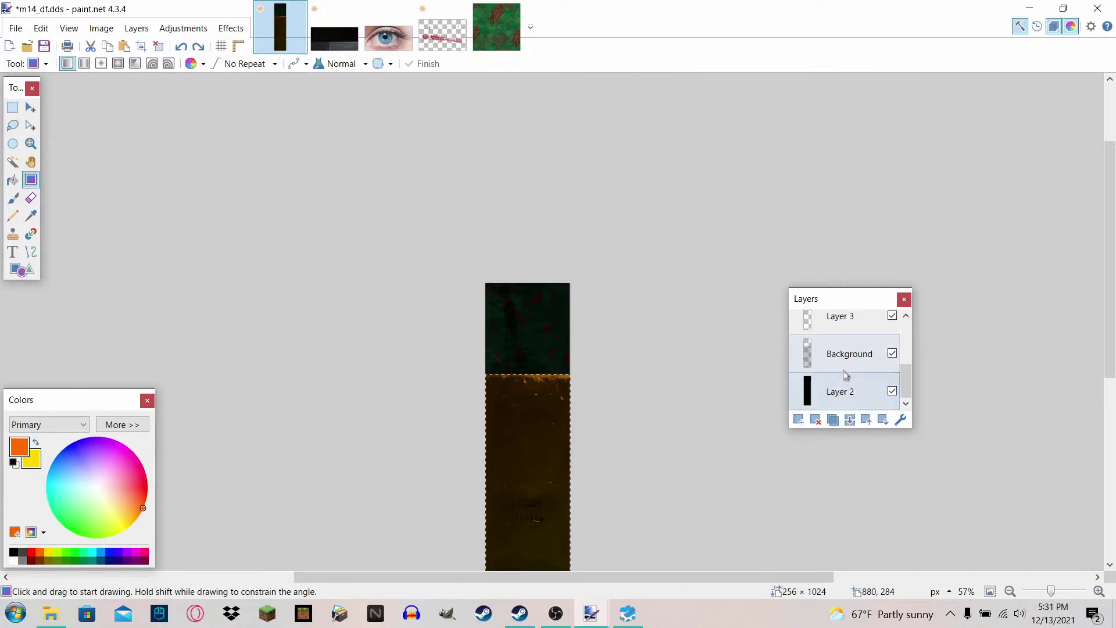
click(859, 403)
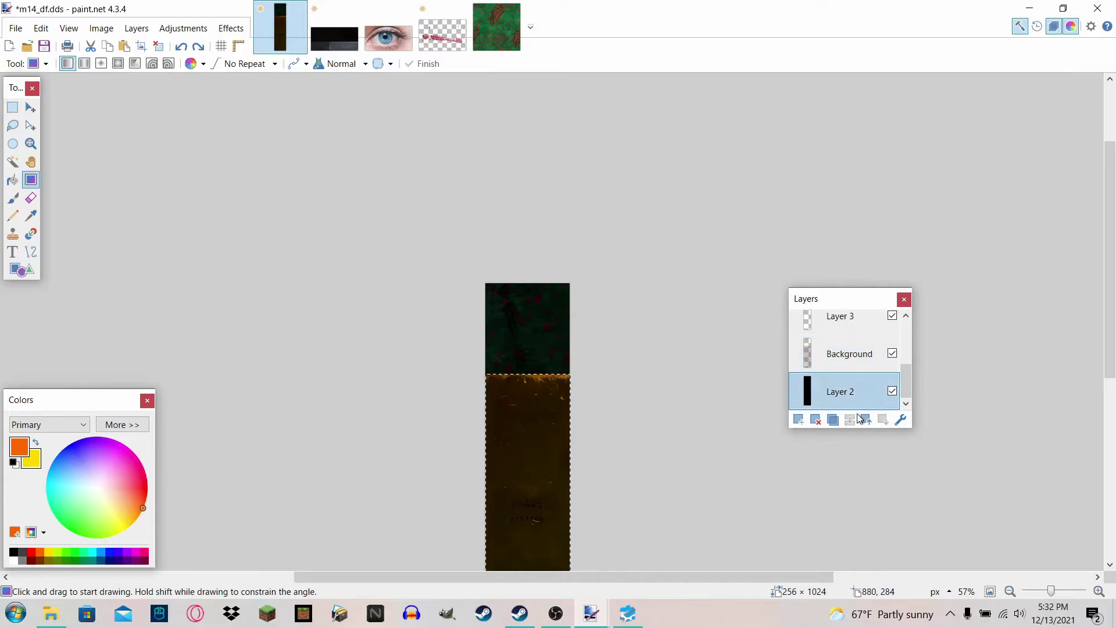
click(819, 420)
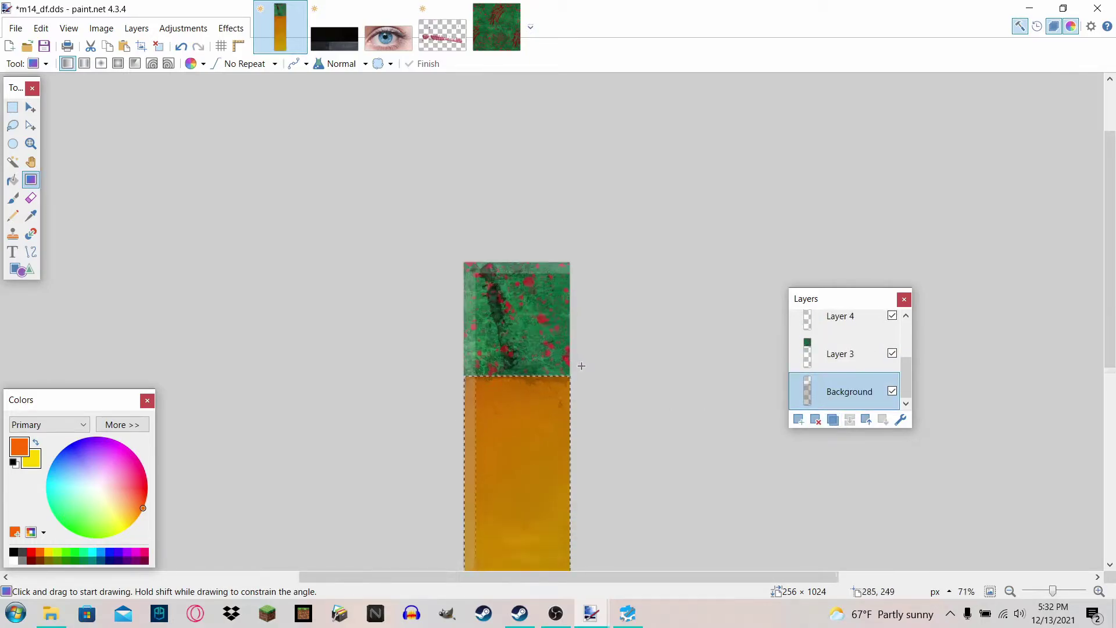
scroll(582, 366, up, 3)
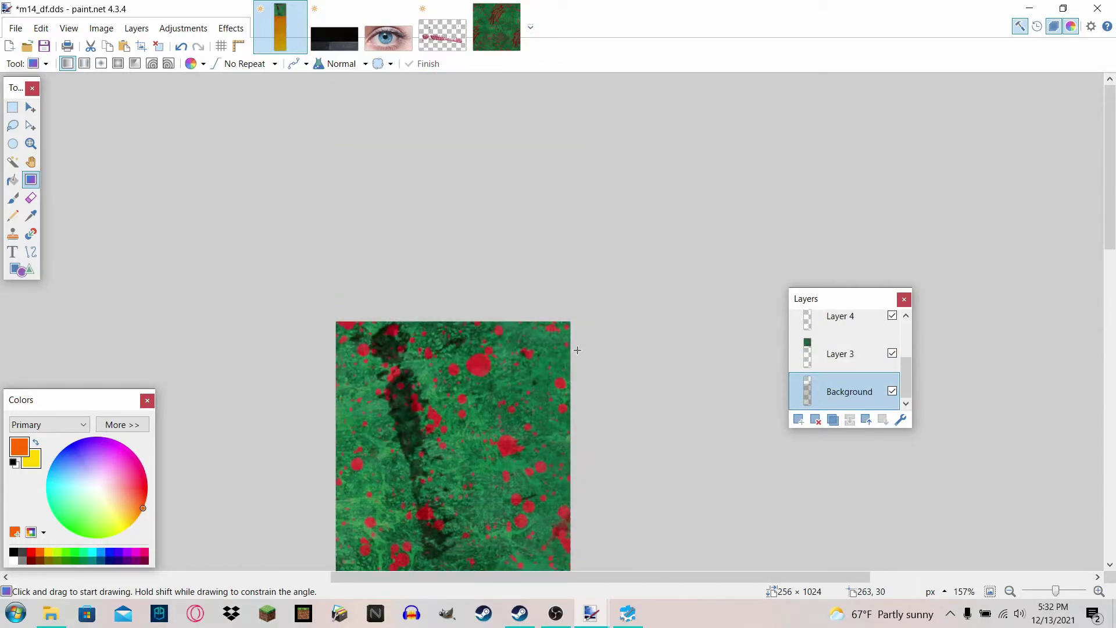
scroll(575, 354, down, 5)
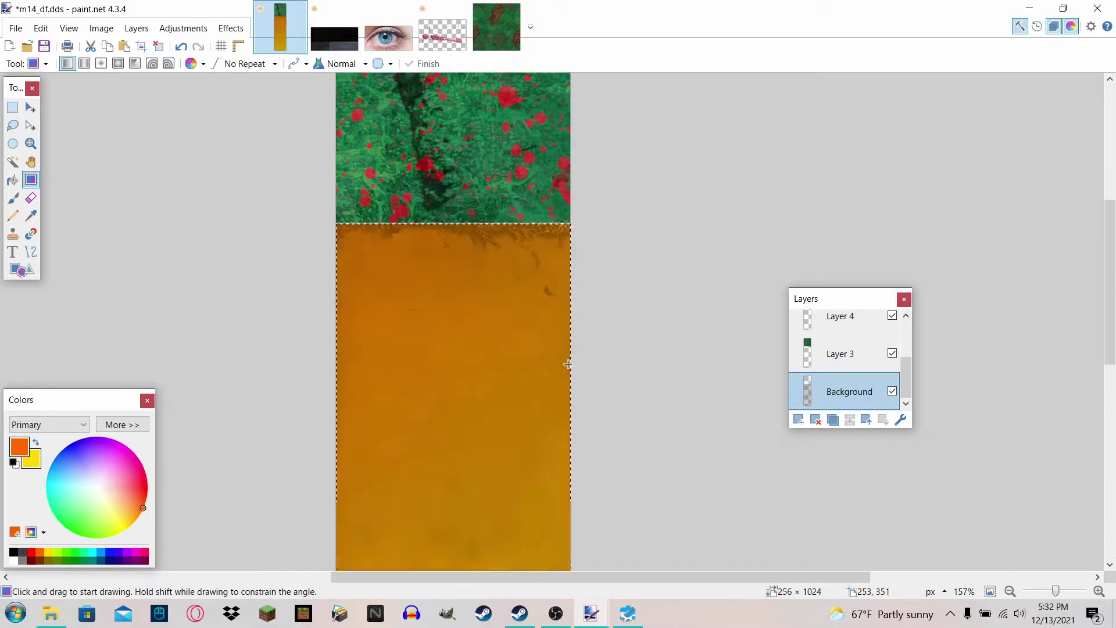
scroll(568, 364, up, 3)
scroll(543, 322, right, 2)
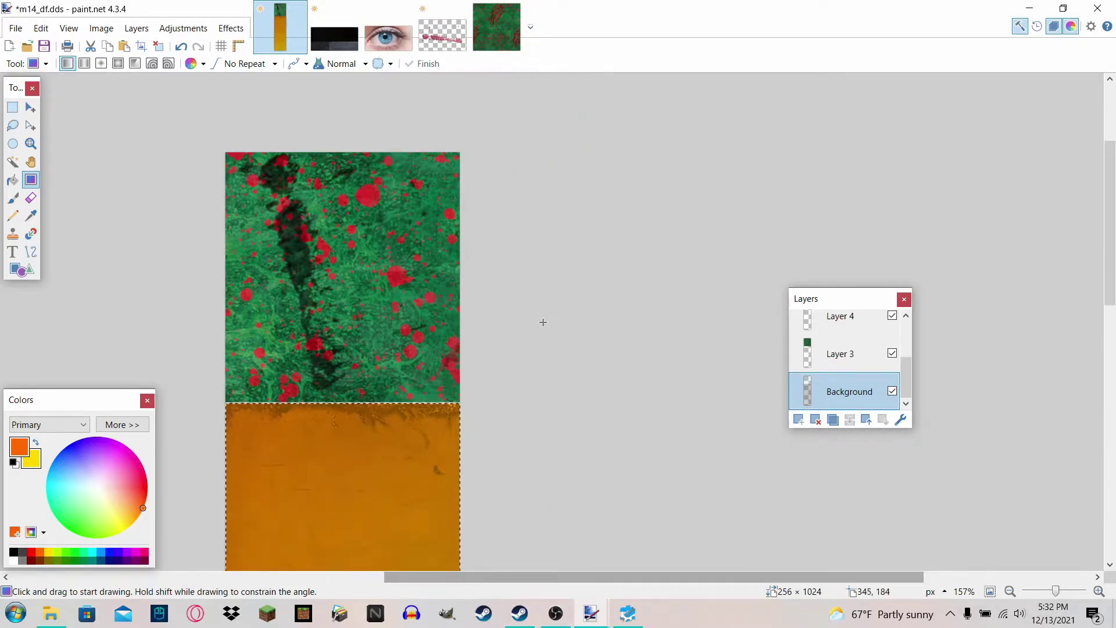
scroll(488, 321, left, 1)
scroll(418, 318, down, 10)
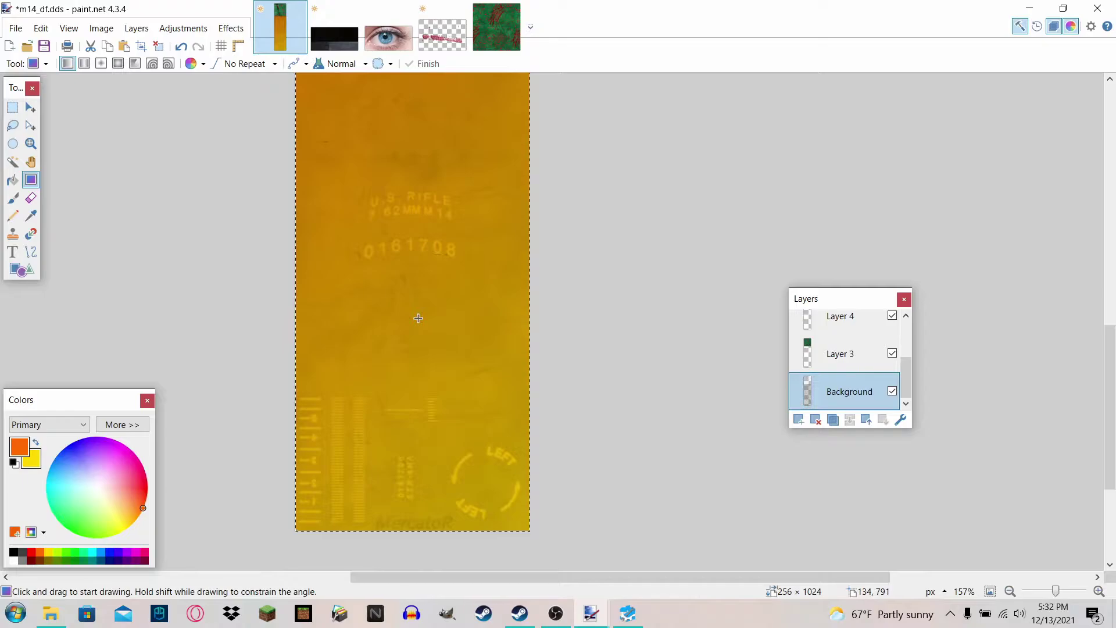
scroll(418, 318, up, 9)
scroll(411, 337, down, 9)
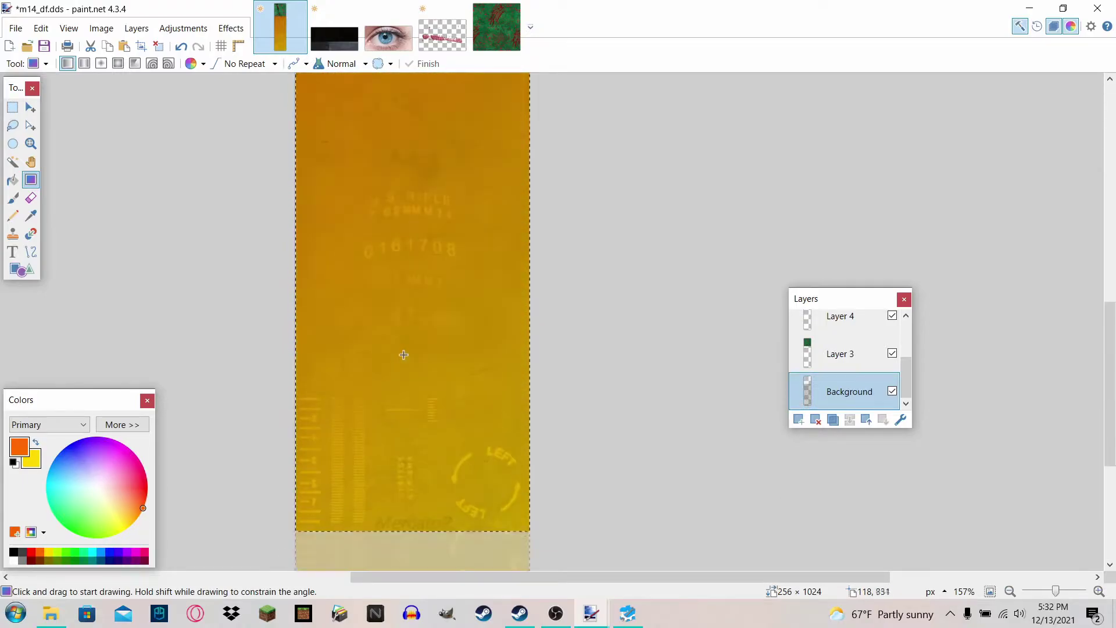
scroll(403, 354, up, 9)
scroll(416, 304, down, 9)
ctrl+scroll(436, 346, down, 1)
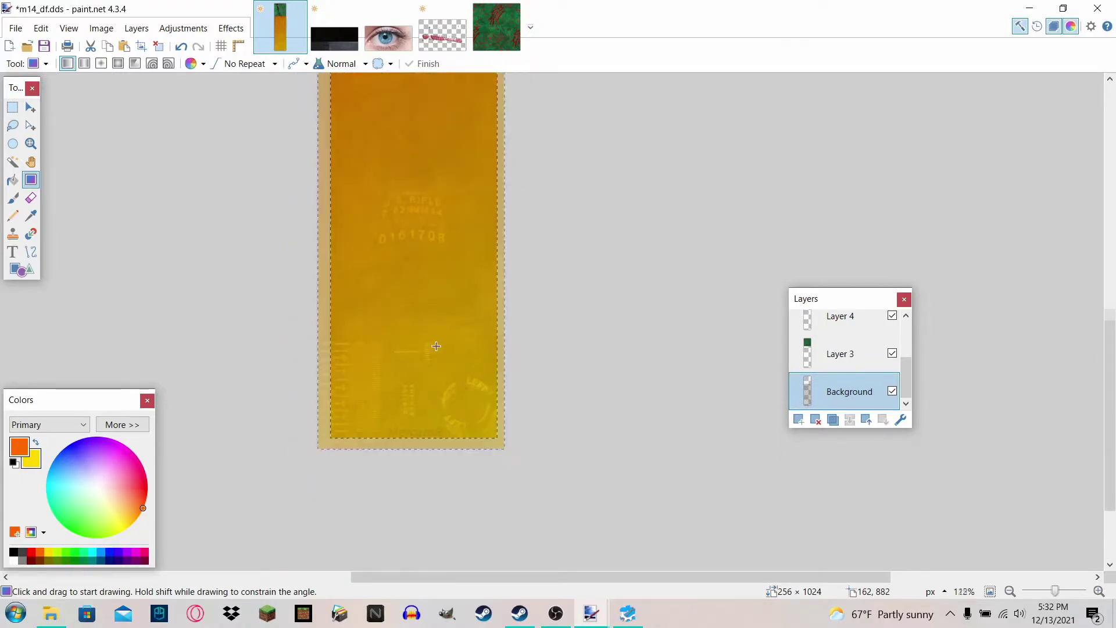
scroll(430, 347, up, 4)
scroll(408, 203, up, 7)
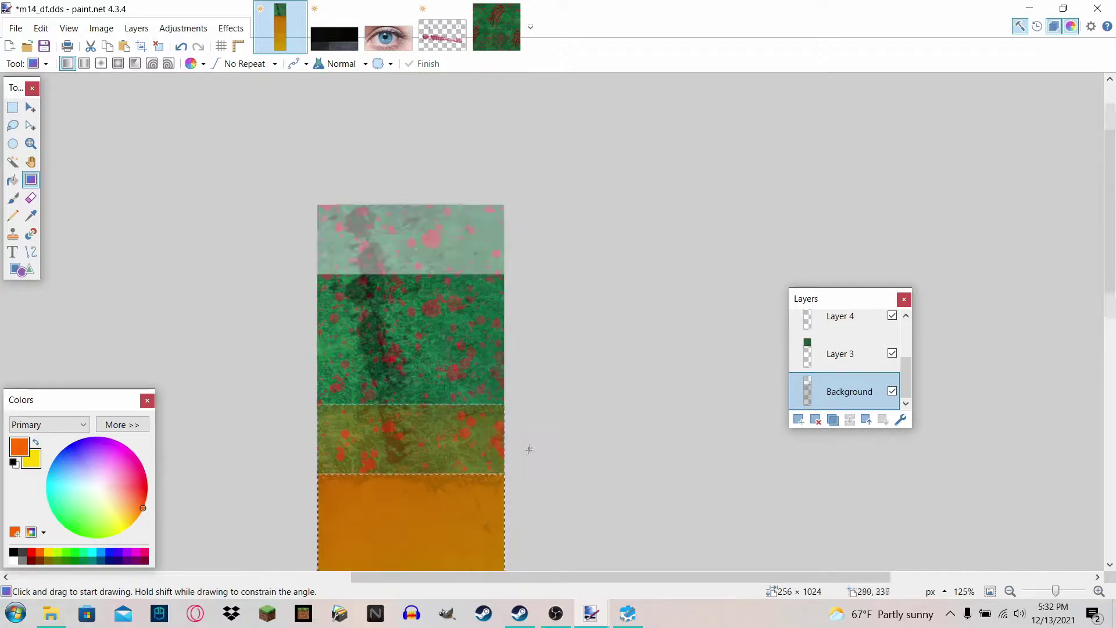
scroll(855, 410, up, 1)
scroll(850, 395, down, 1)
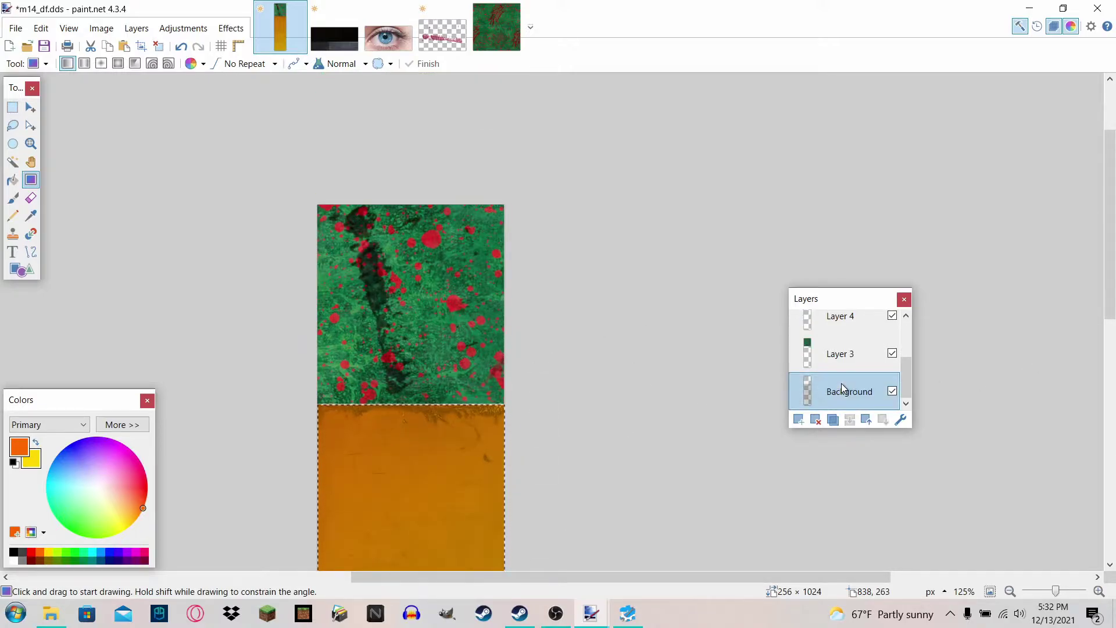
Merge Layers 3, 4, 5 and 6 down into the Background layer.
click(841, 360)
click(848, 421)
click(843, 354)
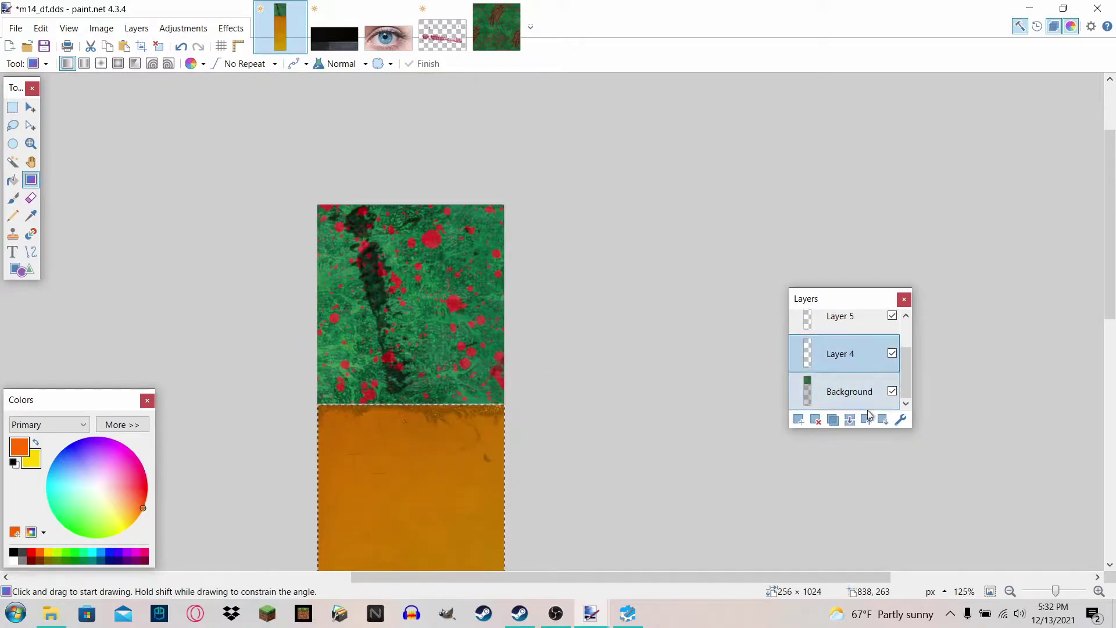
click(849, 420)
click(848, 371)
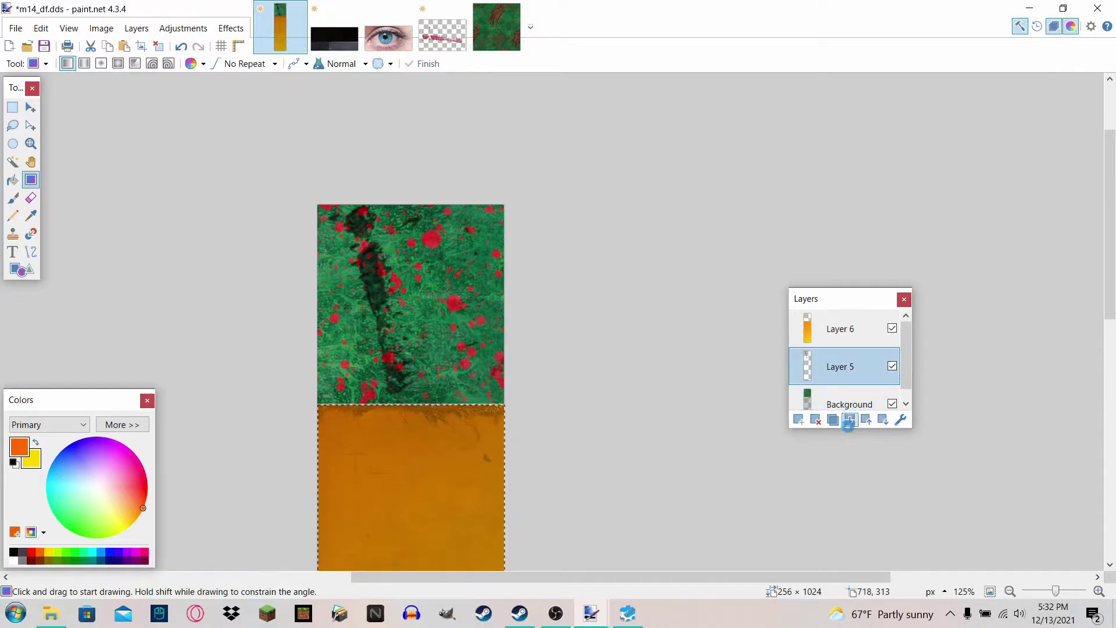
click(849, 421)
click(852, 341)
click(849, 420)
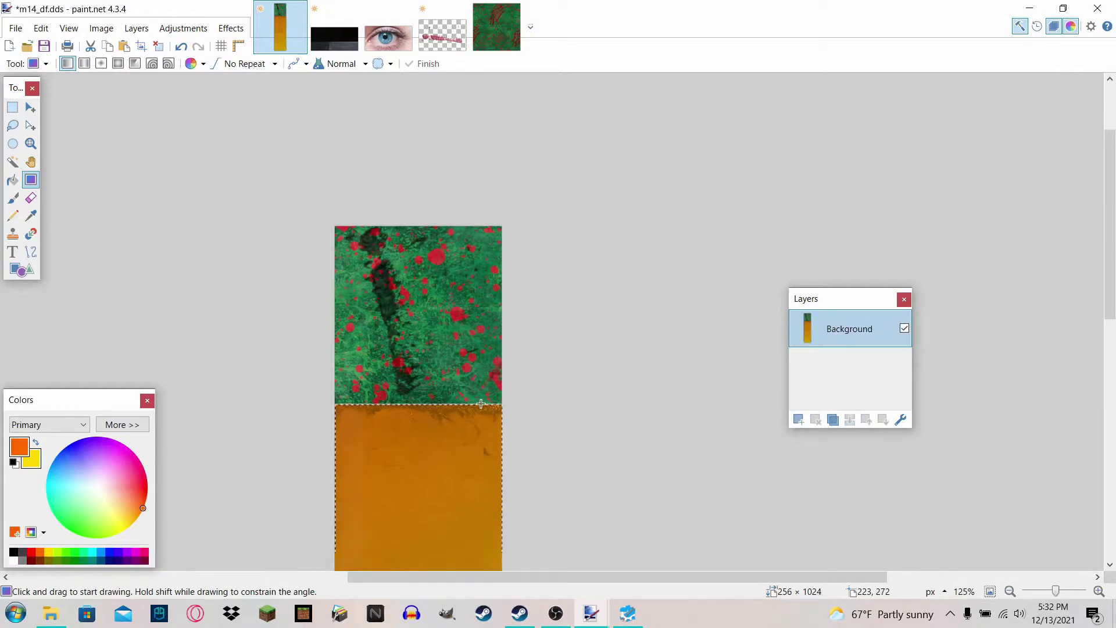
scroll(310, 309, down, 4)
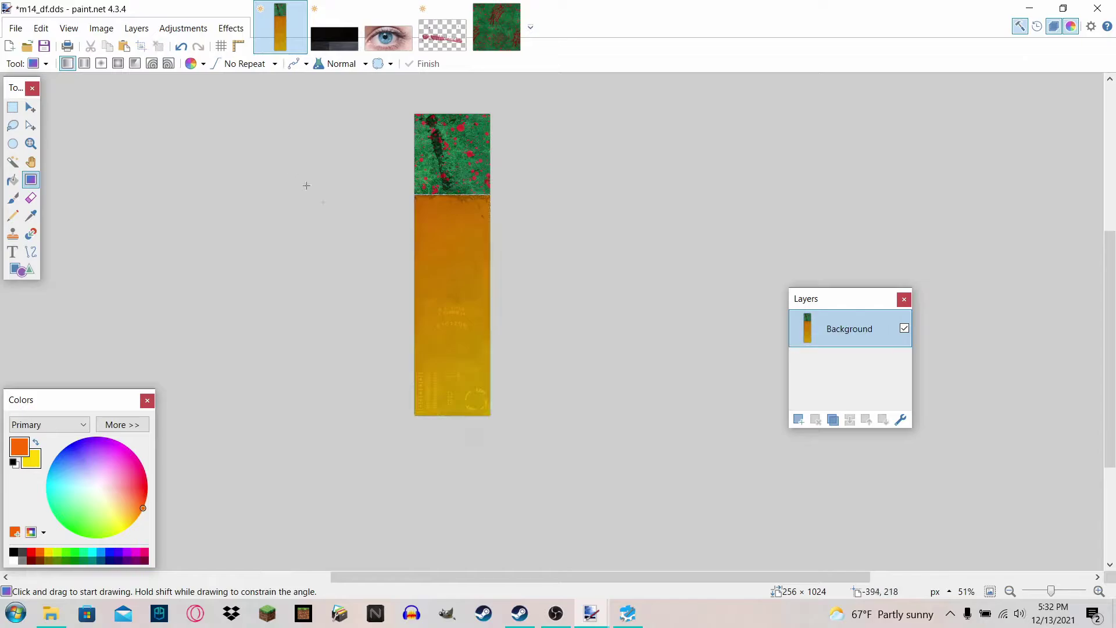
scroll(495, 237, up, 3)
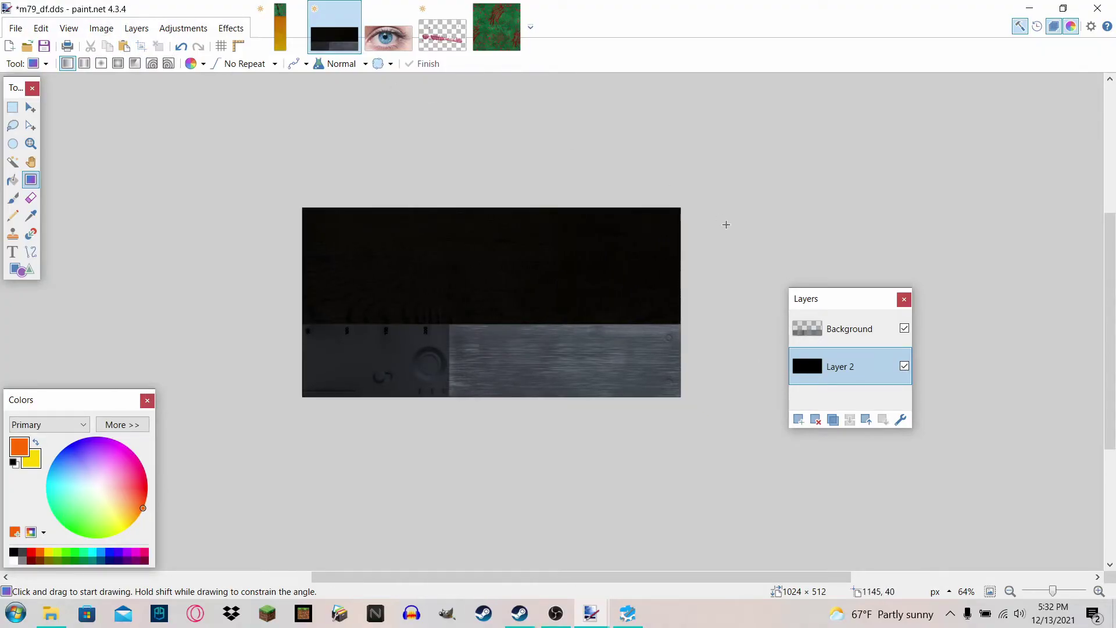
Add a new empty Layer 3 above the Background layer of m79_df.dds.
click(841, 345)
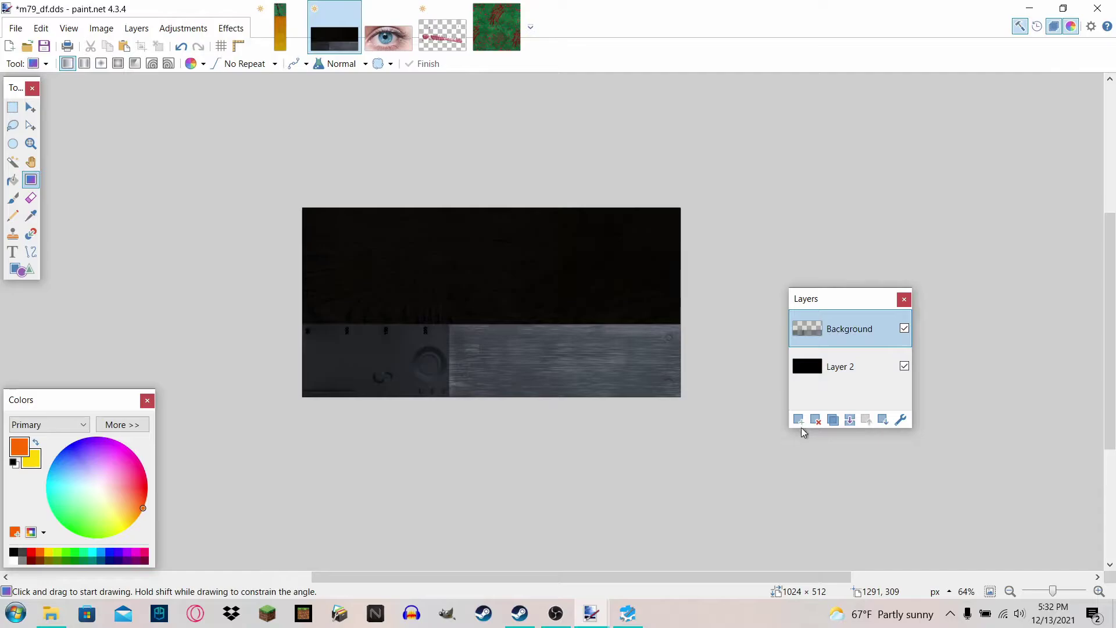
click(798, 419)
scroll(300, 304, up, 4)
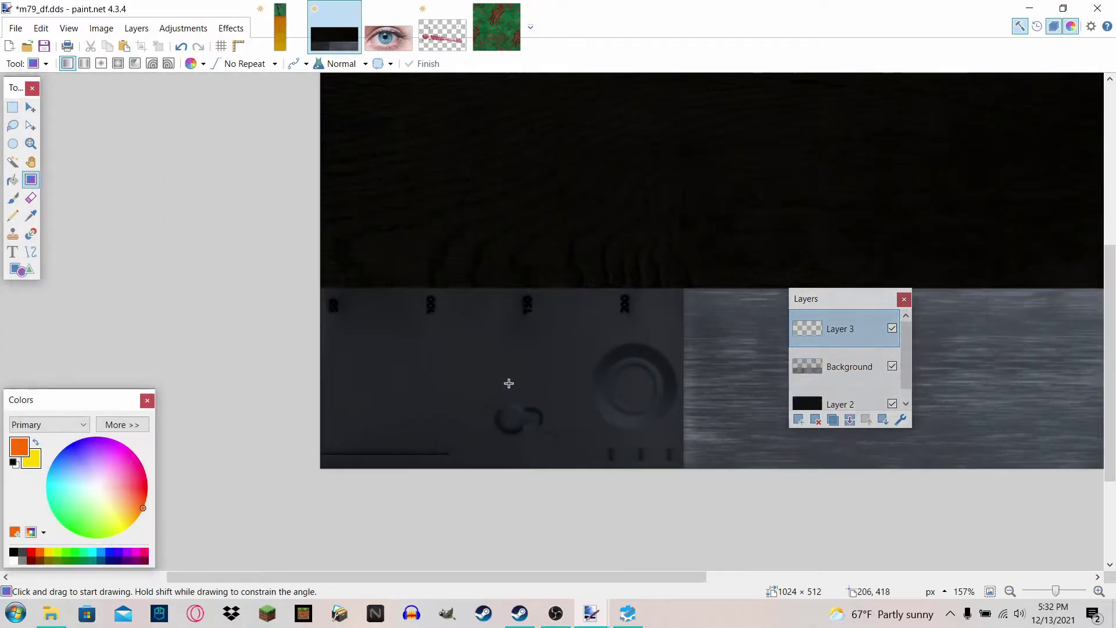
scroll(504, 374, up, 3)
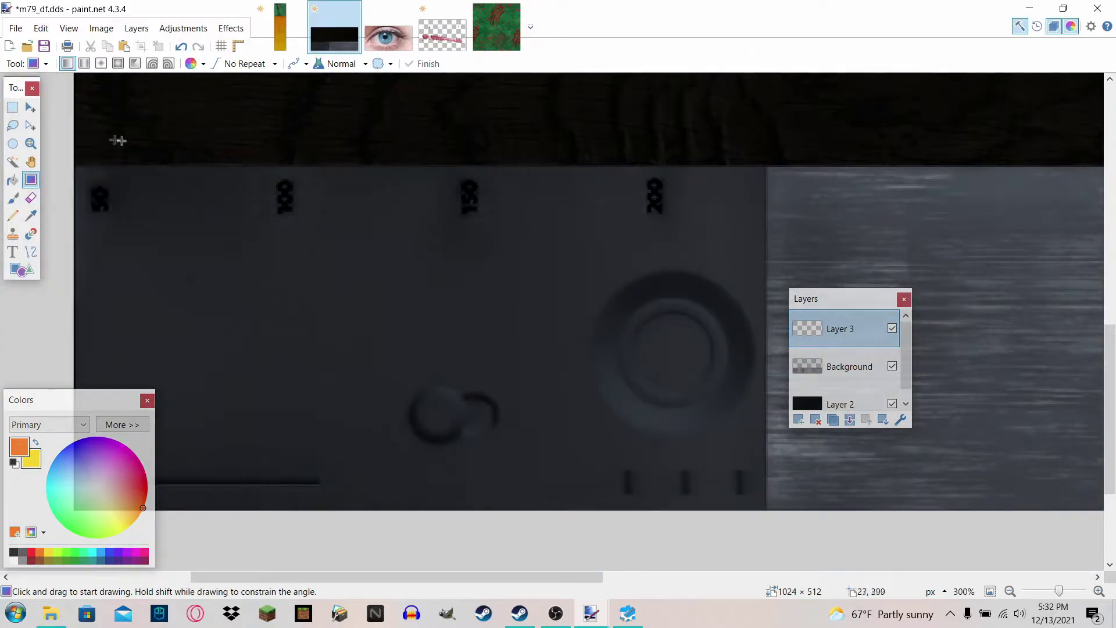
Rectangle-select the lower-left marked panel, 397×198 pixels.
click(12, 106)
scroll(107, 194, up, 4)
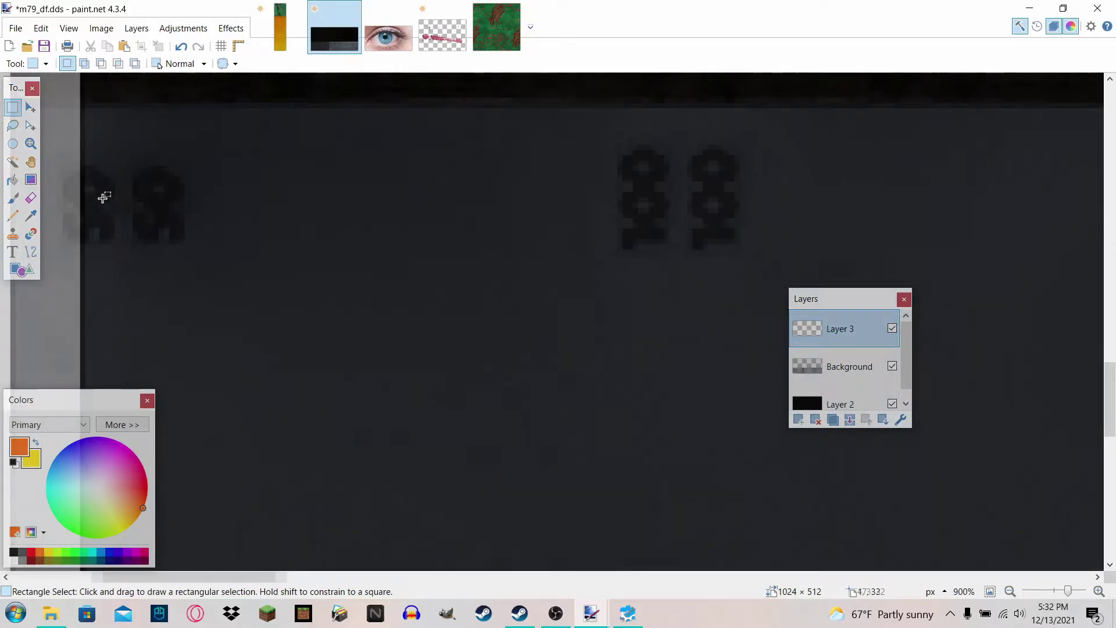
scroll(294, 189, up, 1)
drag(282, 178, 421, 389)
scroll(468, 404, down, 5)
scroll(434, 393, up, 6)
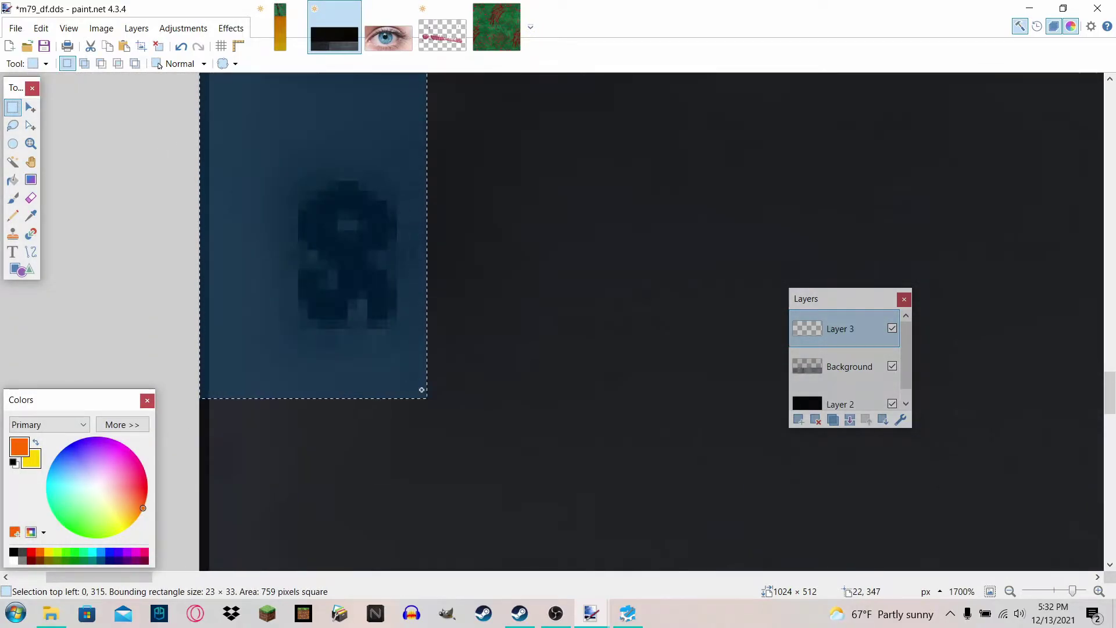
scroll(431, 369, up, 2)
scroll(352, 321, up, 2)
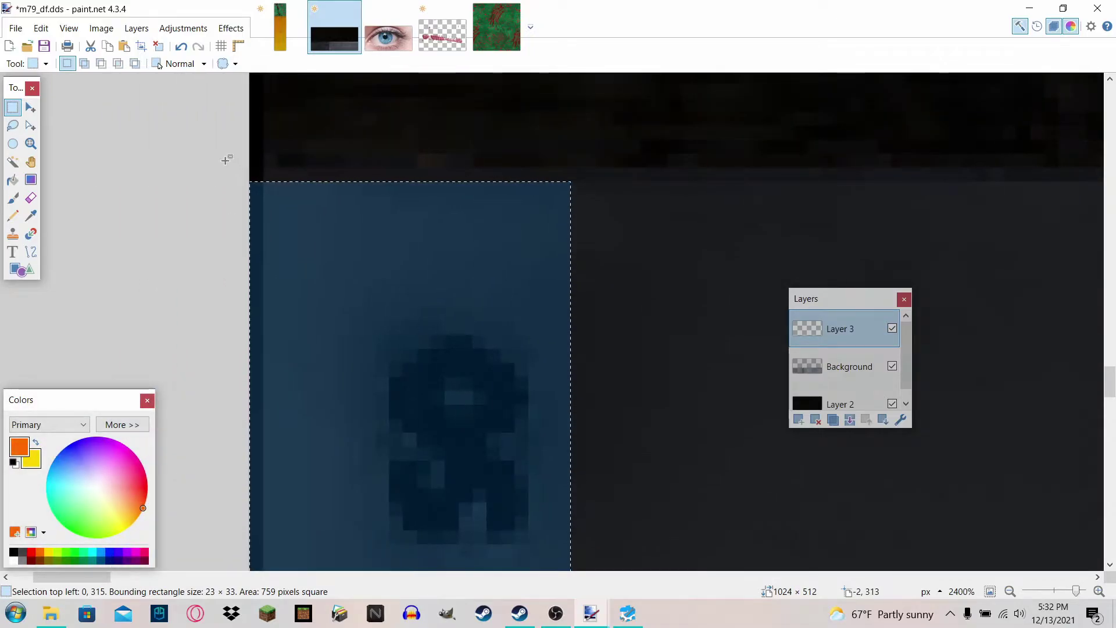
drag(225, 160, 707, 562)
scroll(539, 349, down, 6)
scroll(418, 304, down, 7)
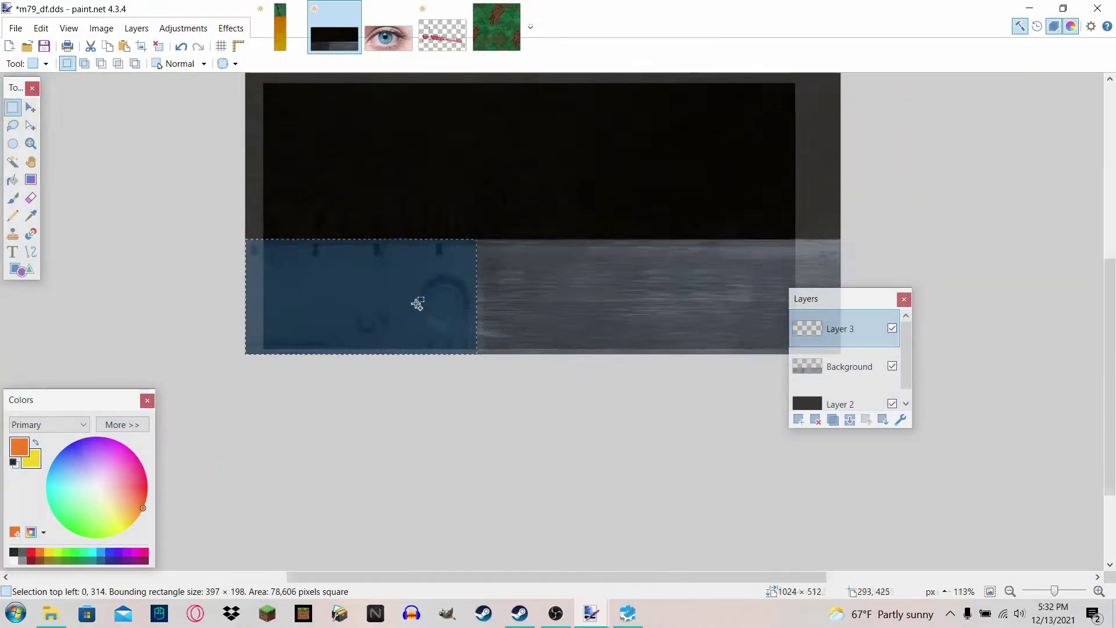
scroll(417, 304, down, 1)
scroll(393, 331, up, 4)
scroll(426, 349, down, 3)
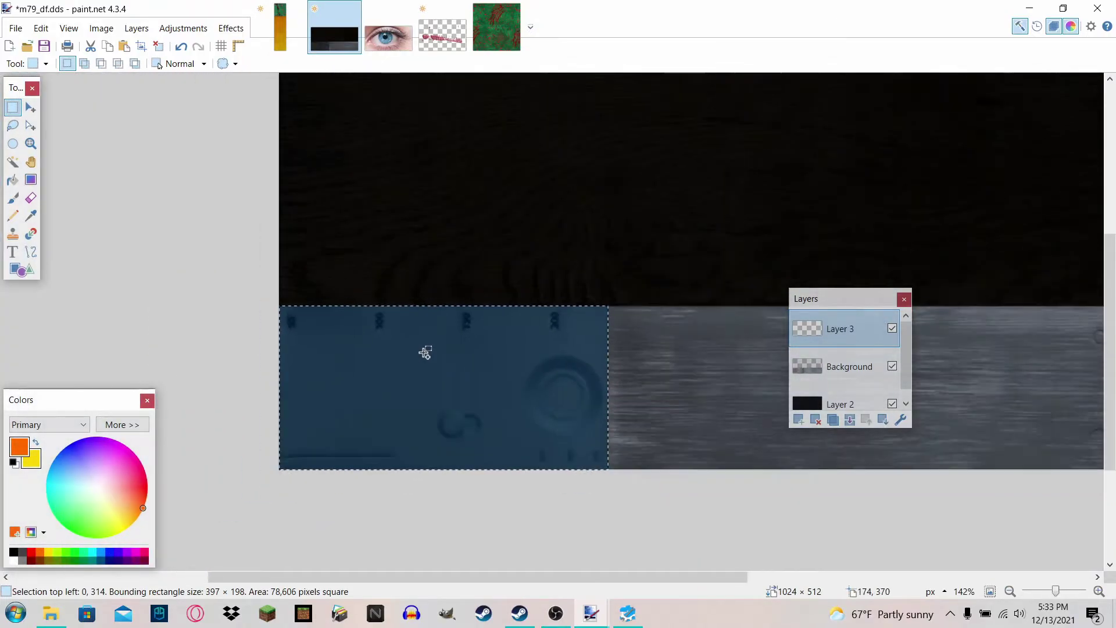
scroll(425, 352, up, 4)
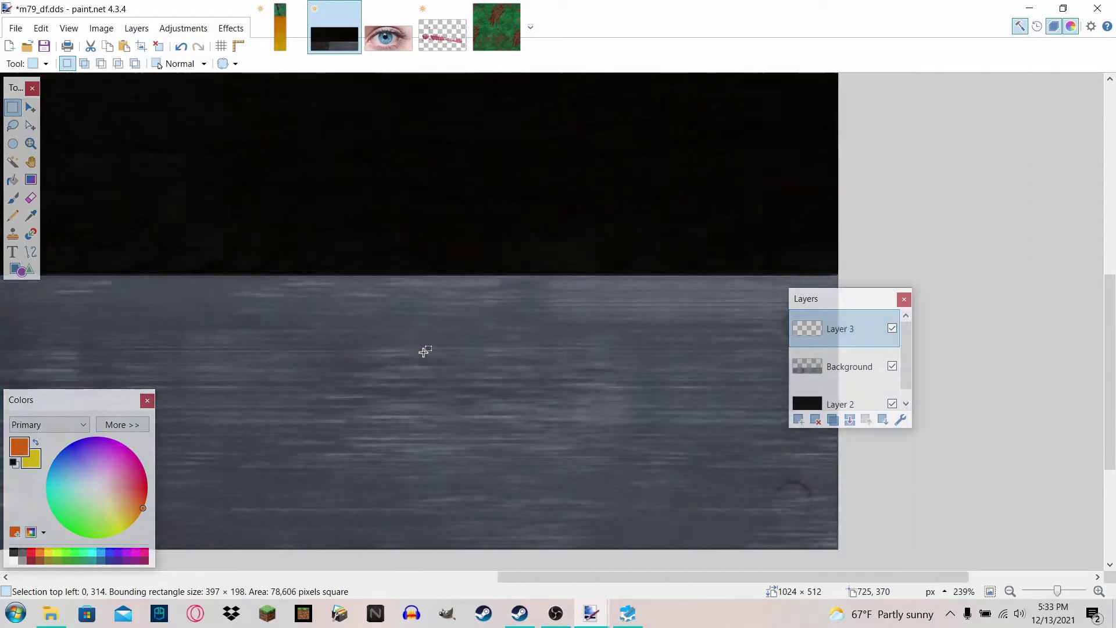
Fill the selected panel with a white-to-grey gradient on Layer 3.
scroll(425, 352, left, 6)
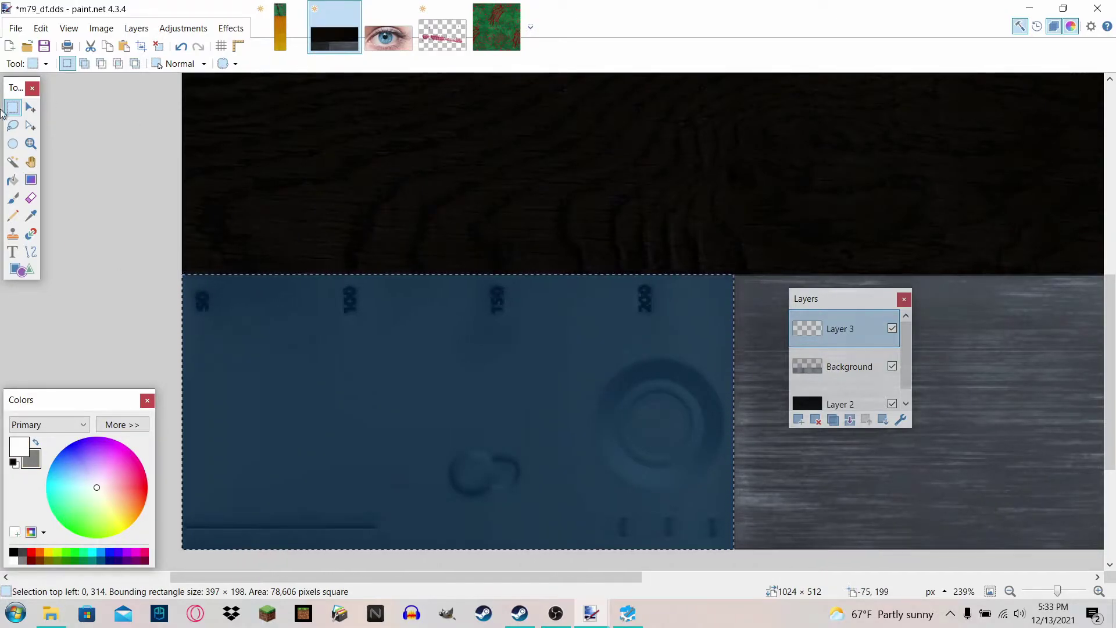
click(27, 184)
scroll(211, 259, down, 2)
drag(214, 262, 915, 435)
Set the gradient layer to Additive blending at opacity 216, then deselect.
click(901, 419)
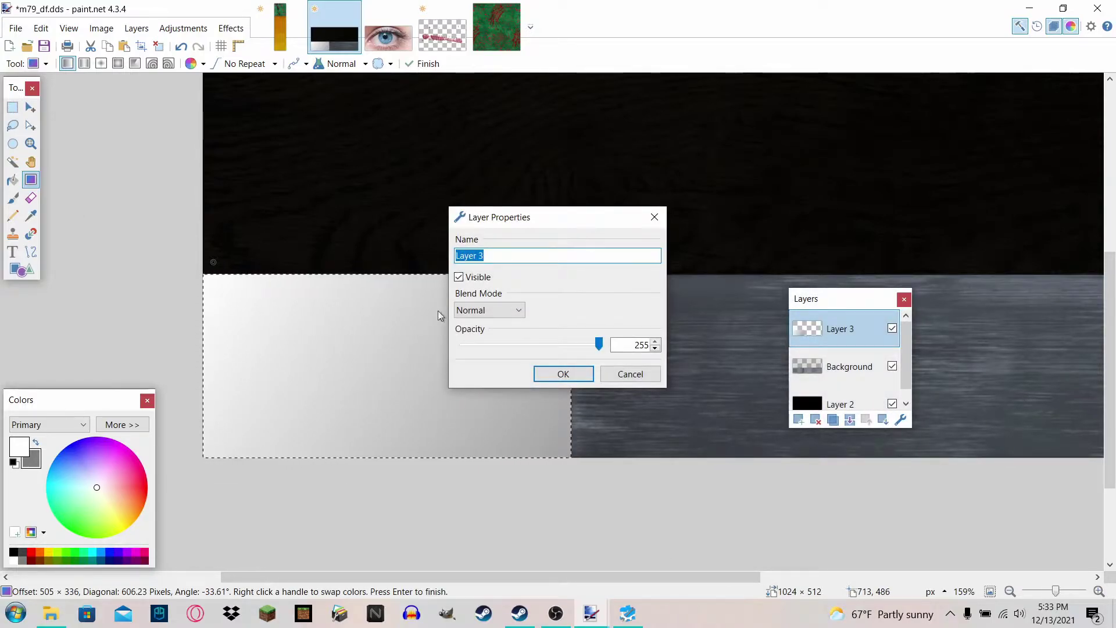
click(489, 310)
click(476, 363)
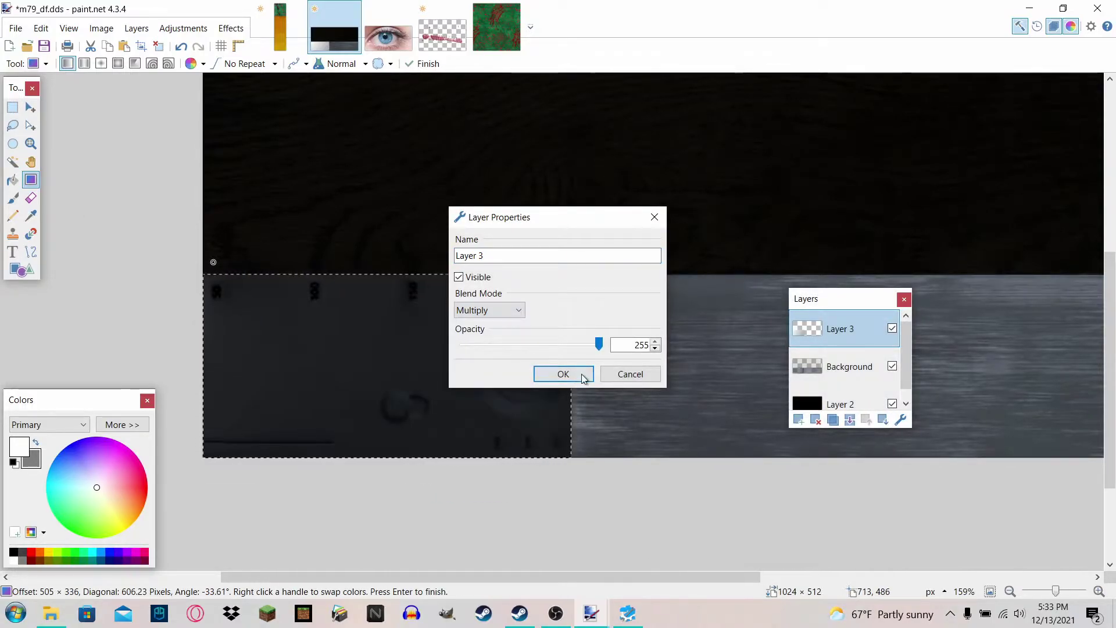
click(519, 310)
click(492, 415)
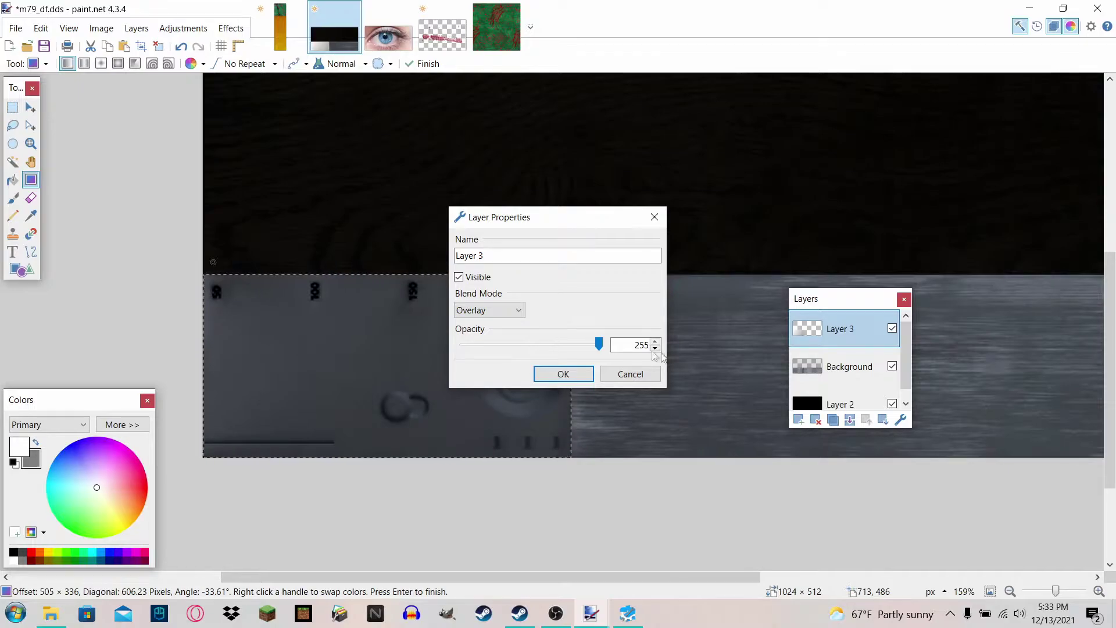
click(497, 308)
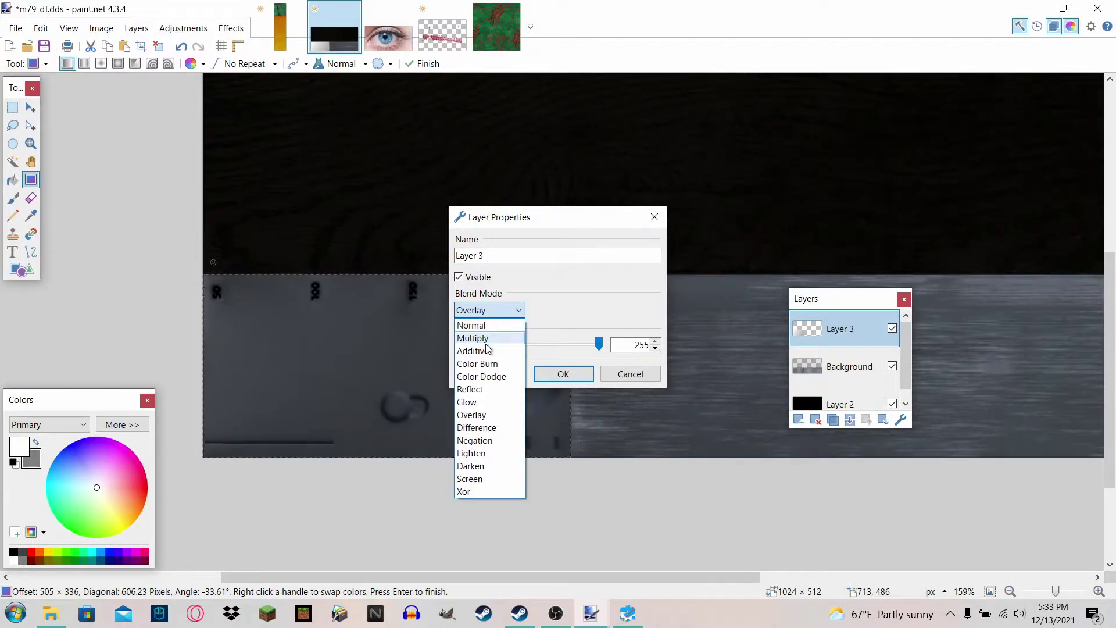
click(489, 349)
mouse_move(589, 343)
mouse_down()
mouse_move(547, 358)
mouse_move(574, 355)
mouse_up()
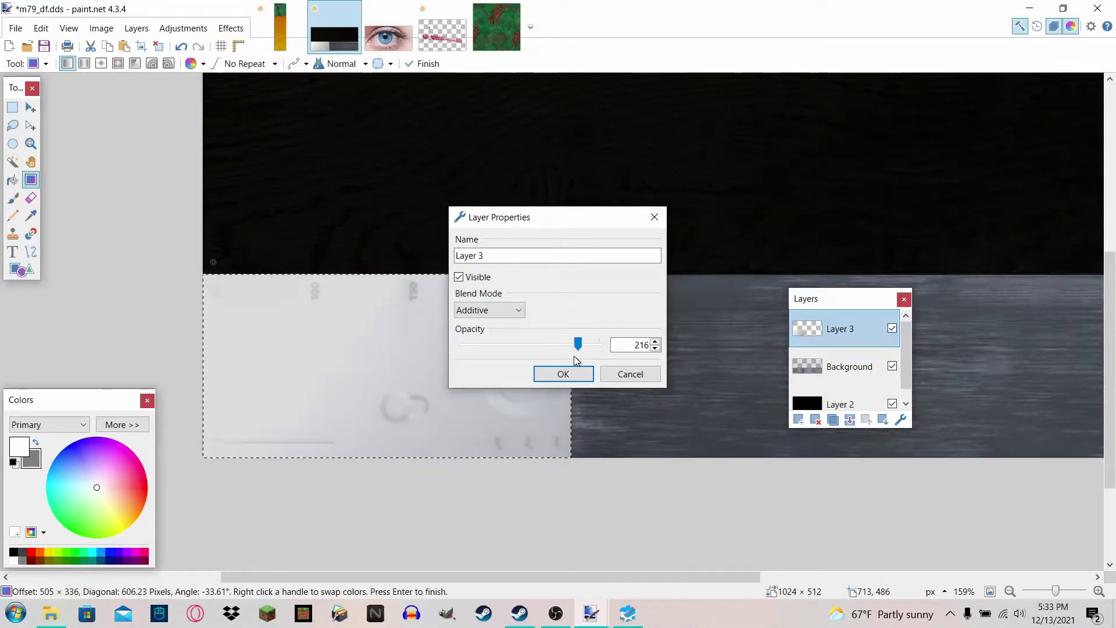
click(562, 372)
key(ctrl+d)
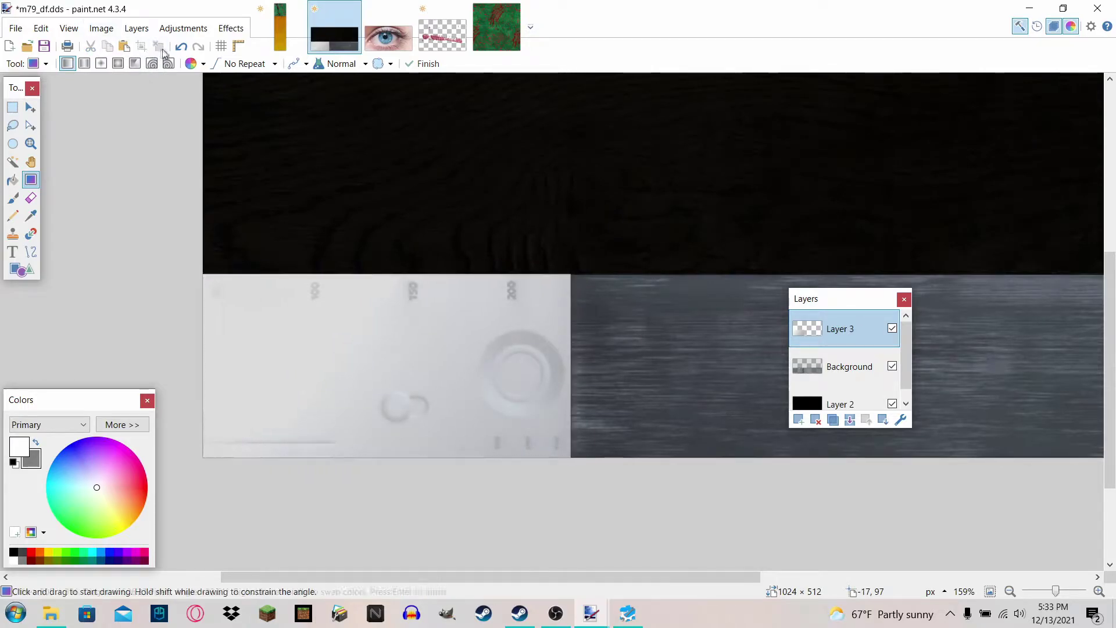
scroll(599, 343, down, 2)
Add a new Layer 4 and select the lower-right brushed-metal panel.
scroll(601, 327, up, 3)
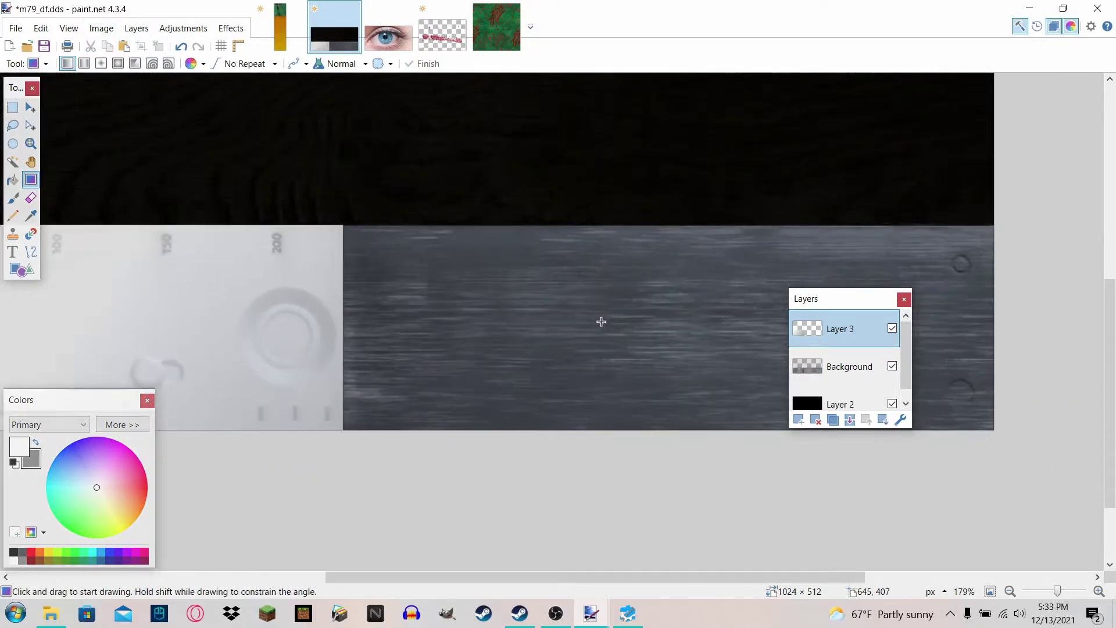
scroll(674, 291, up, 3)
scroll(750, 259, down, 2)
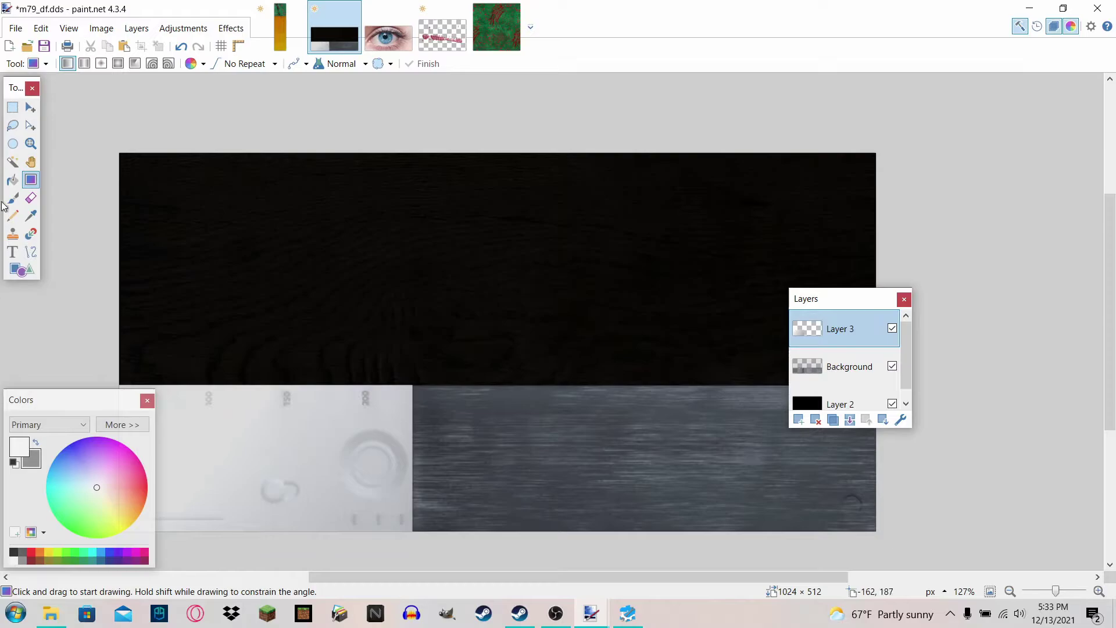
click(13, 107)
scroll(416, 331, up, 5)
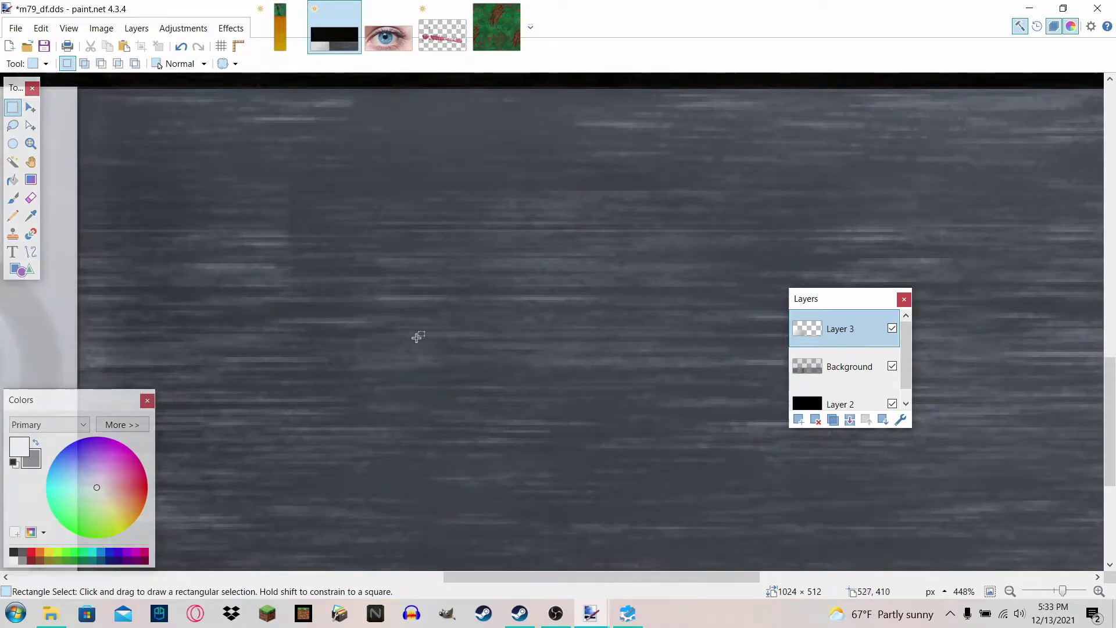
click(798, 420)
scroll(407, 341, left, 3)
scroll(457, 313, up, 2)
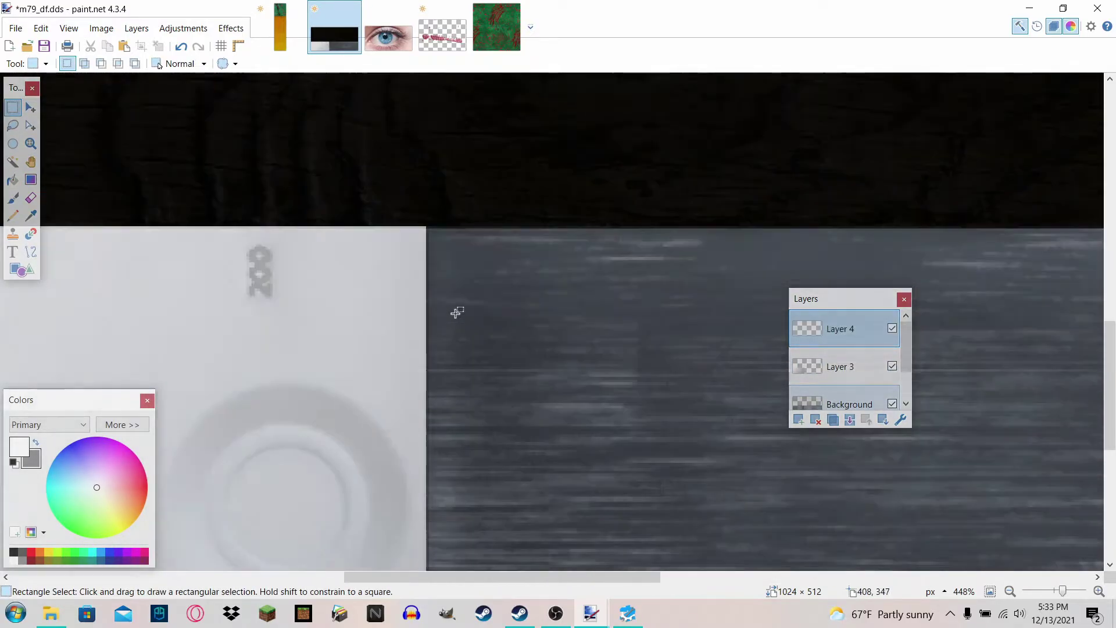
drag(427, 227, 1101, 567)
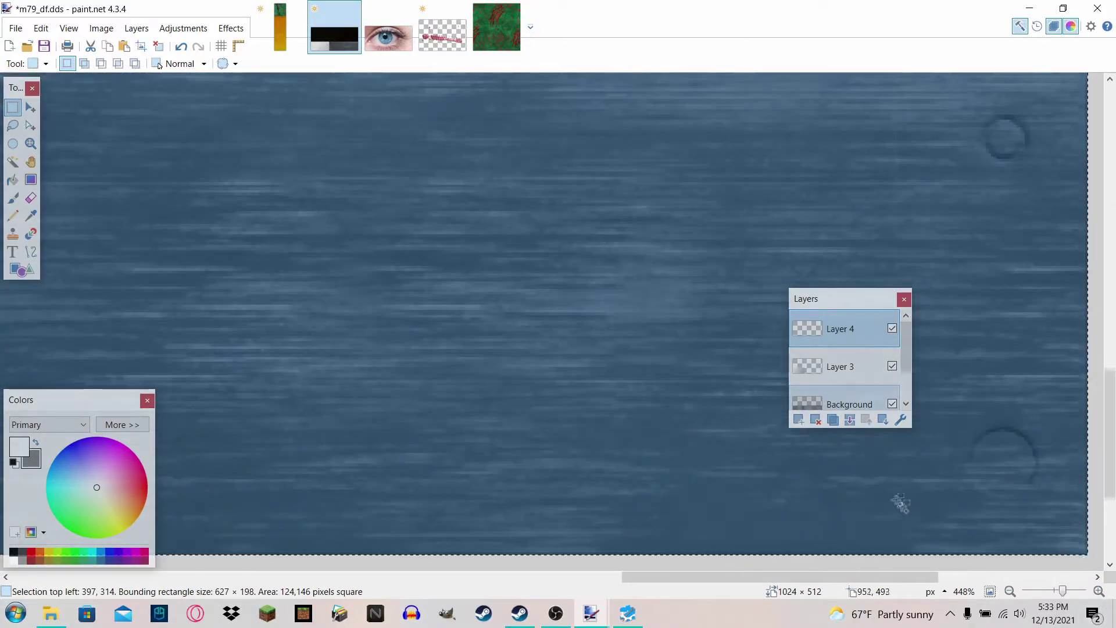
Draw a gradient across the selected lower-right panel.
click(31, 179)
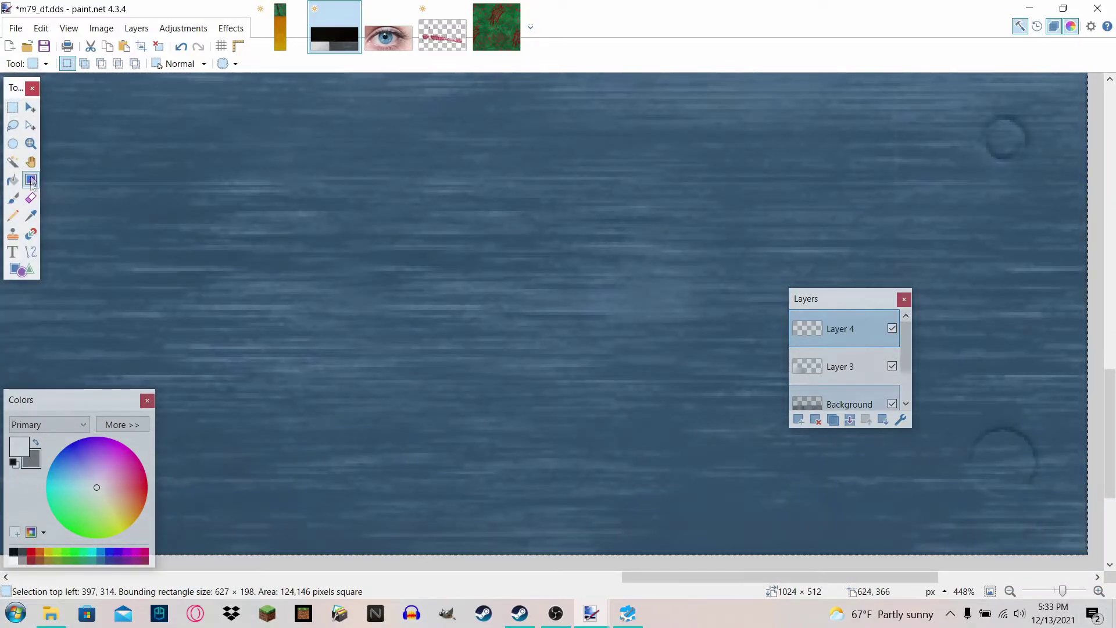
scroll(251, 268, down, 5)
scroll(256, 269, left, 3)
drag(232, 348, 816, 214)
Set Layer 4 to Additive blending at opacity 167 and deselect.
click(900, 418)
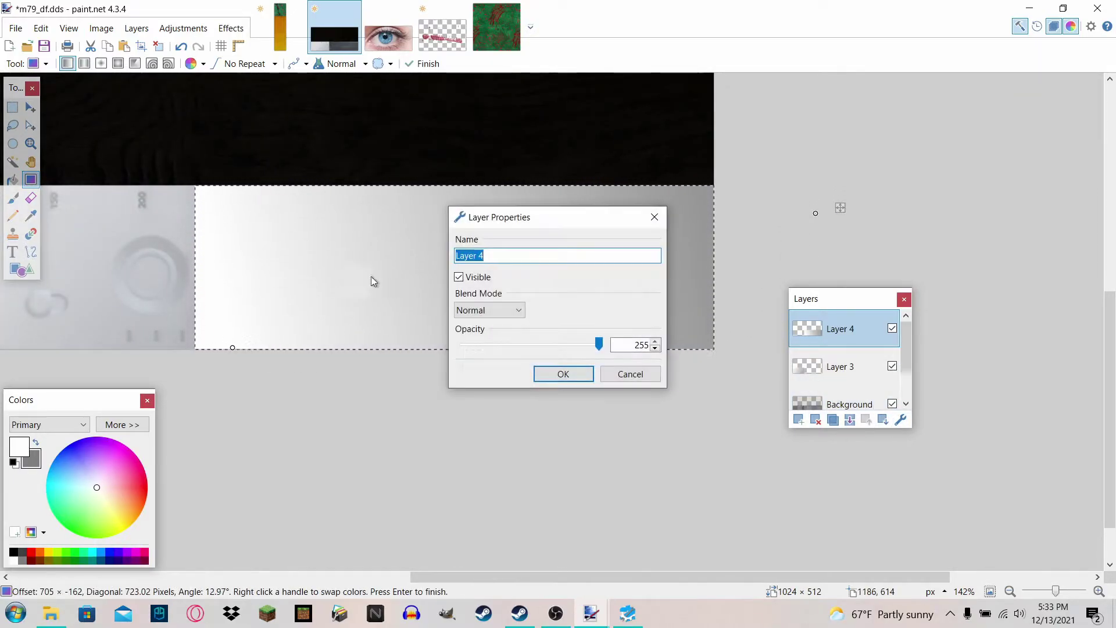
click(490, 310)
click(473, 349)
drag(511, 217, 328, 424)
drag(420, 554, 371, 558)
click(381, 580)
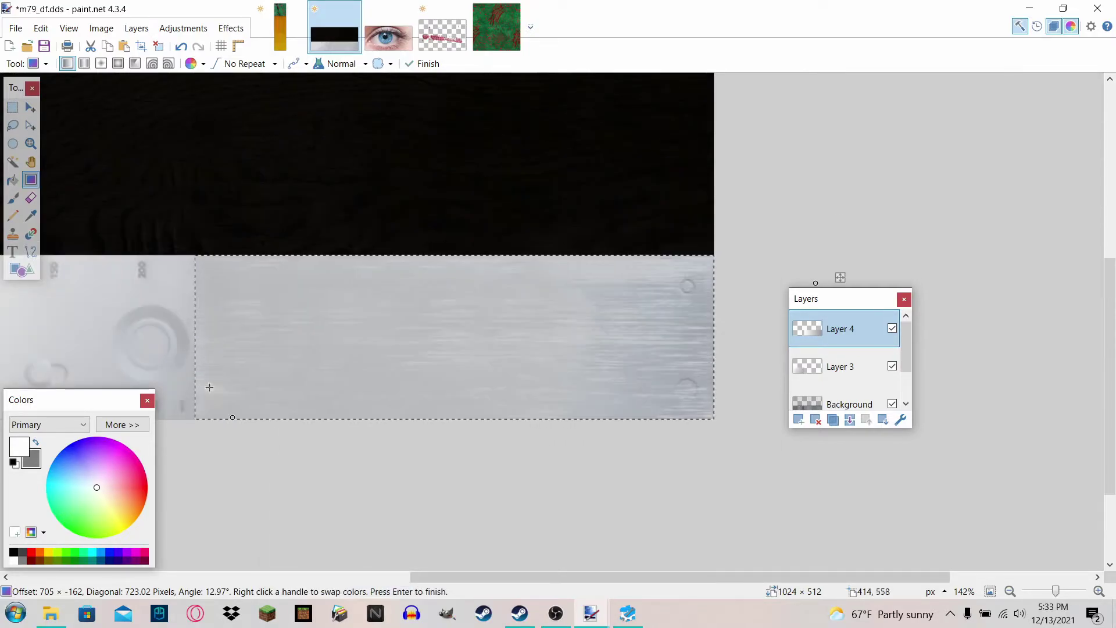
click(158, 46)
scroll(361, 242, down, 3)
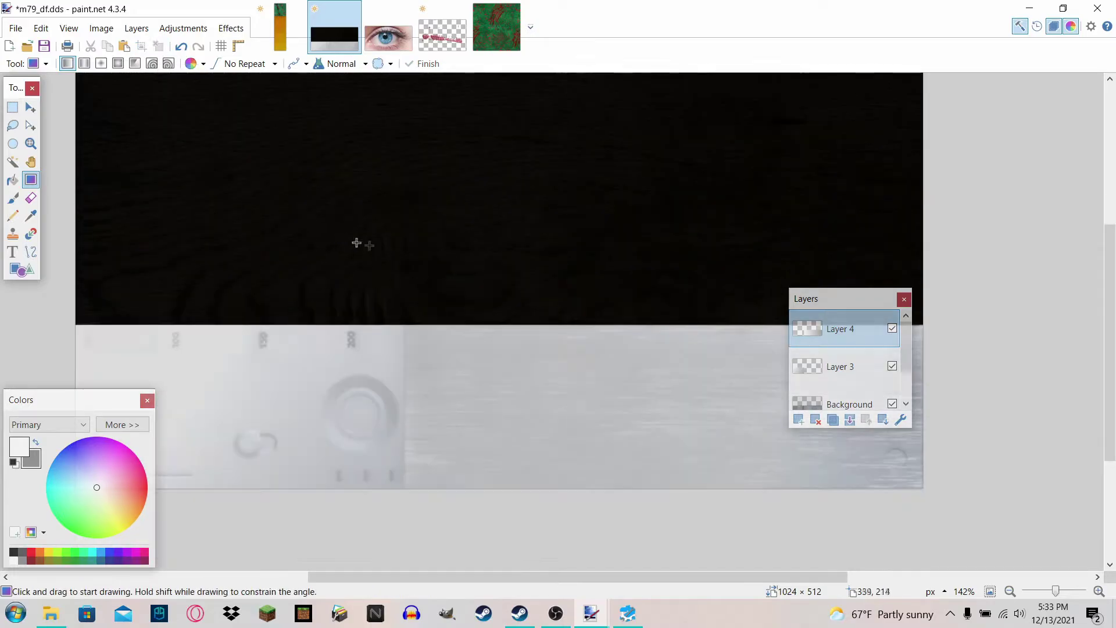
scroll(412, 407, up, 1)
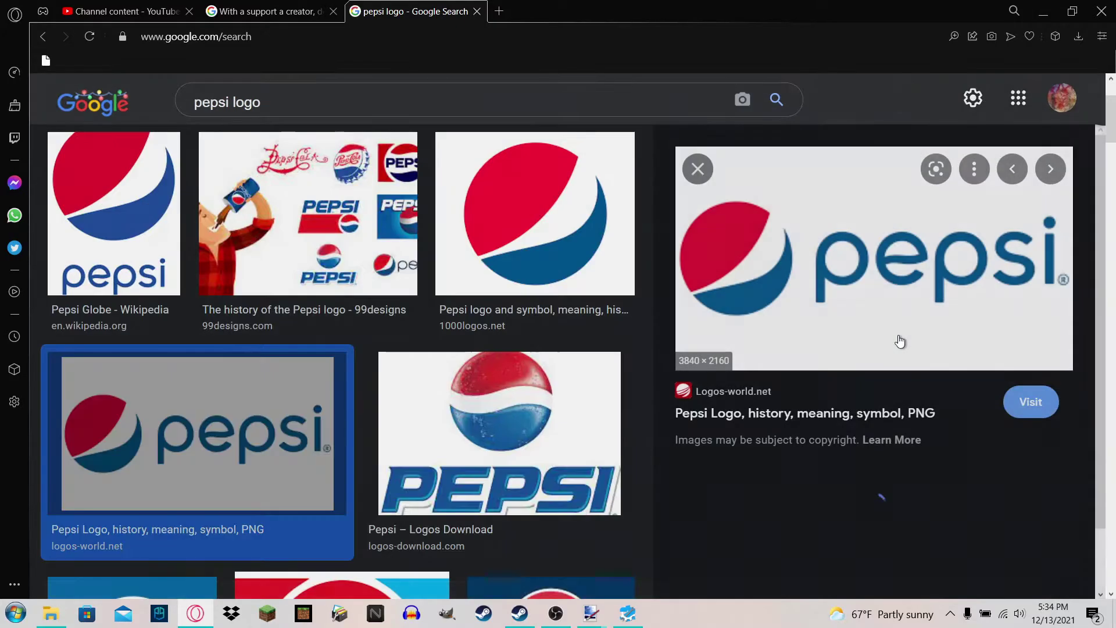
Save the Pepsi logo image from Google Images as download.png.
right_click(900, 341)
click(958, 398)
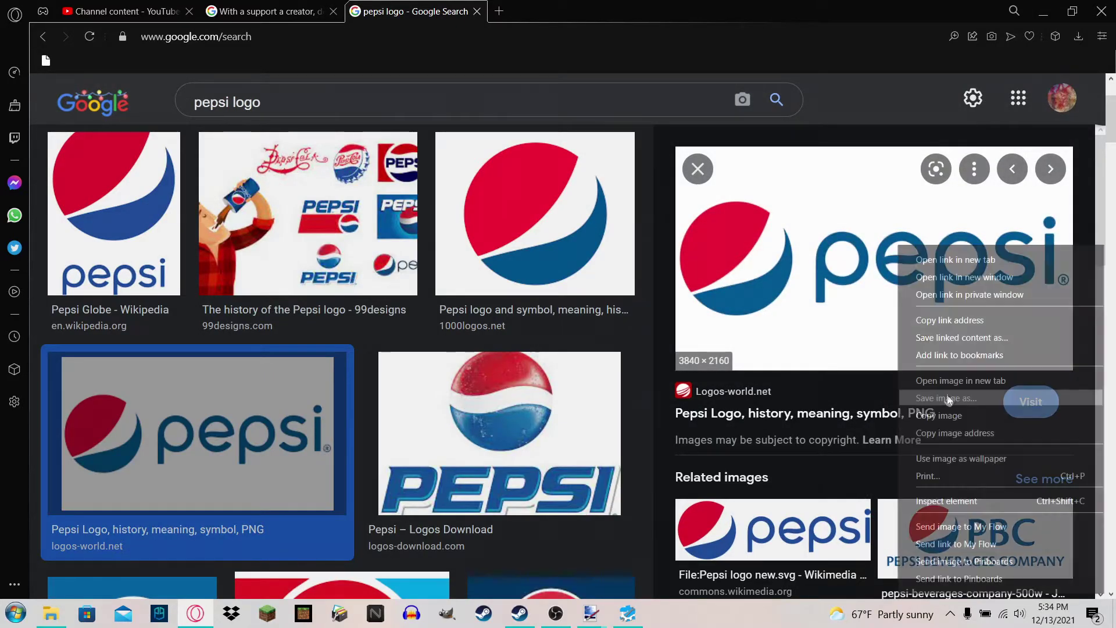
click(434, 323)
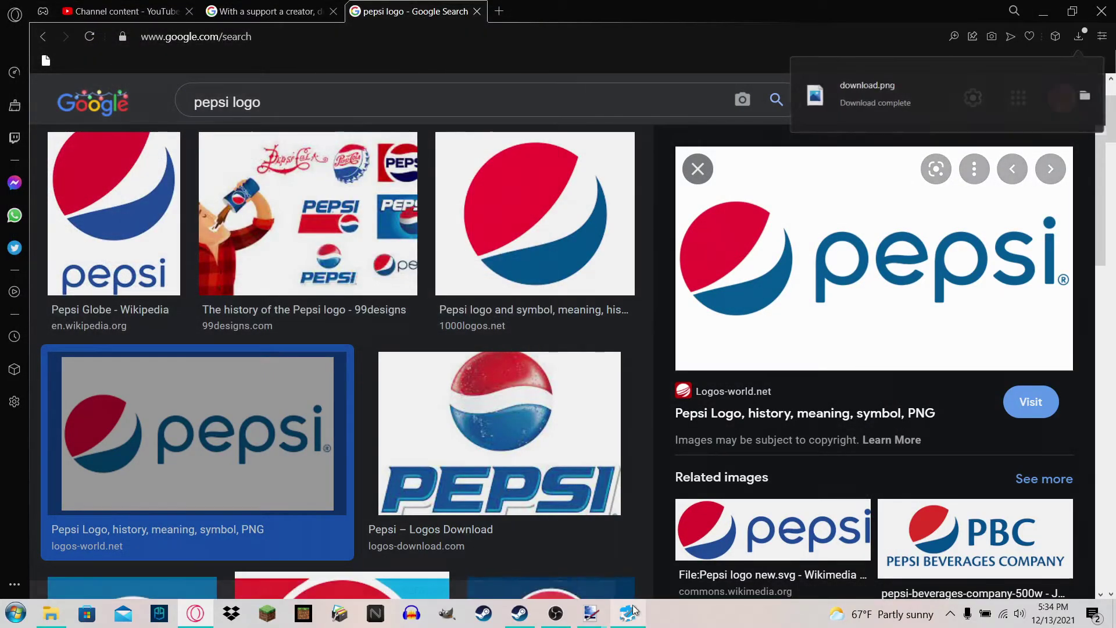
Return to m79_df.dds in paint.net and bring up the Open File dialog.
mouse_move(591, 616)
click(389, 538)
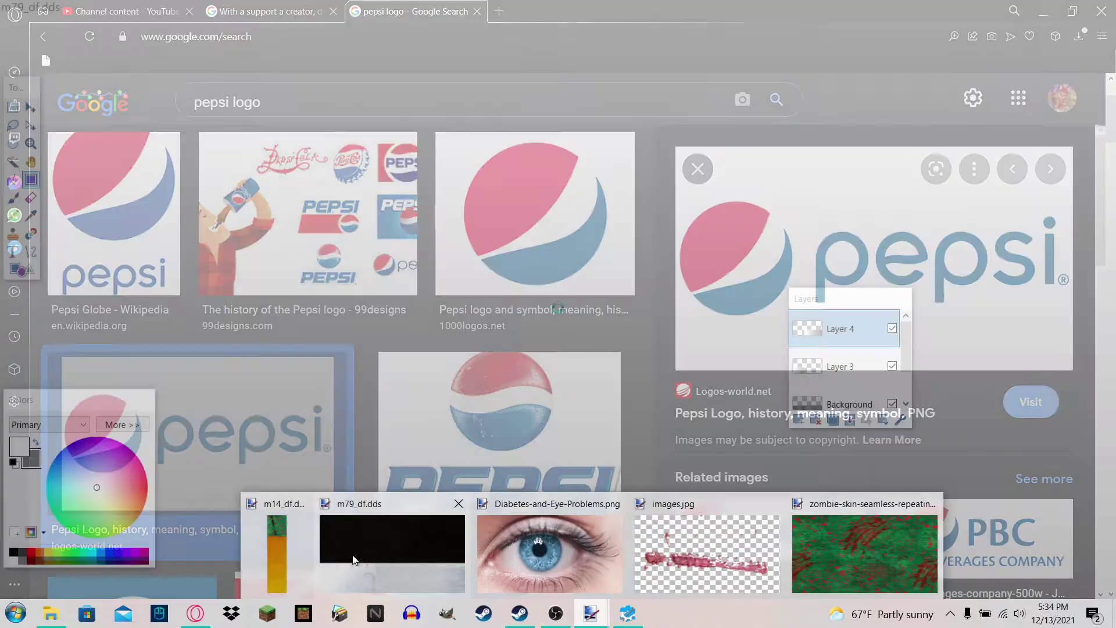
click(28, 47)
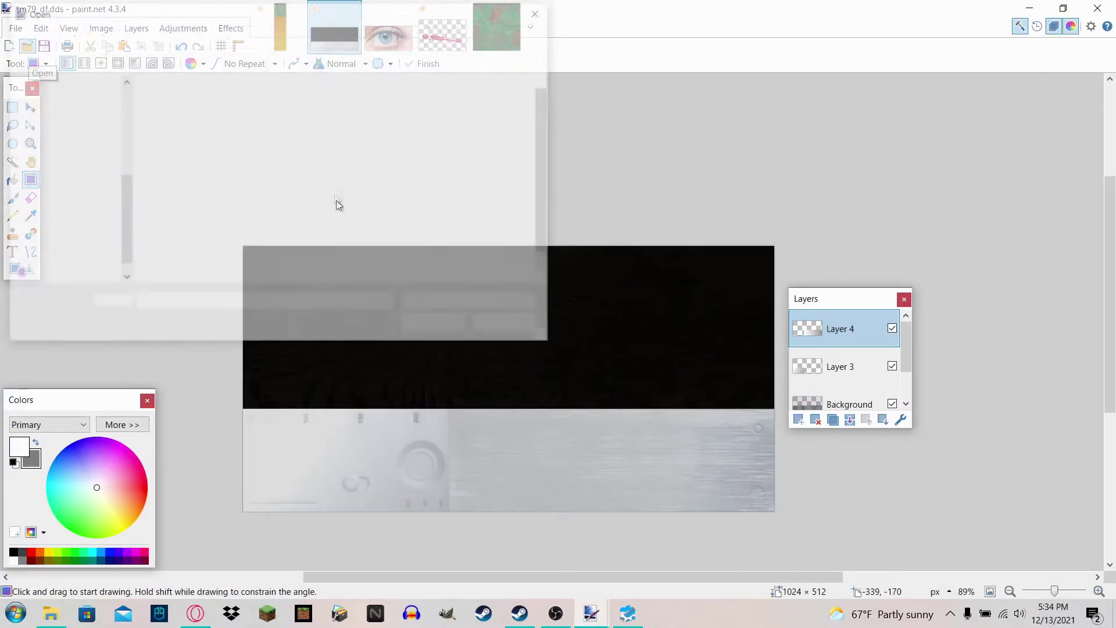
Paste the Pepsi logo from download.png onto a new m79_df.dds layer, resized to about 648×308.
double_click(422, 148)
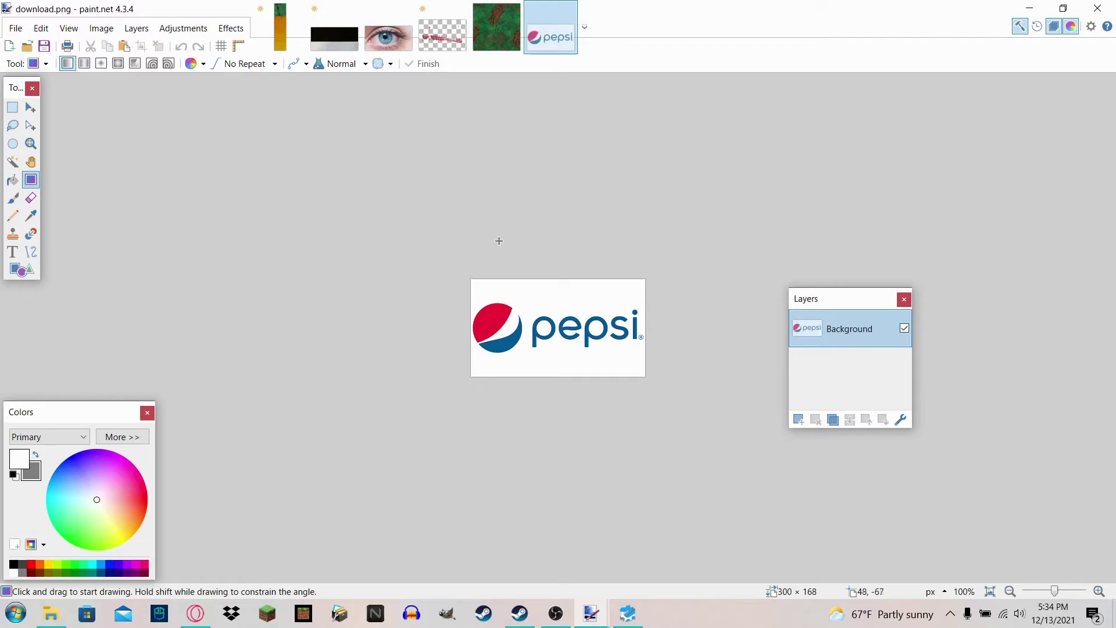
key(ctrl+a)
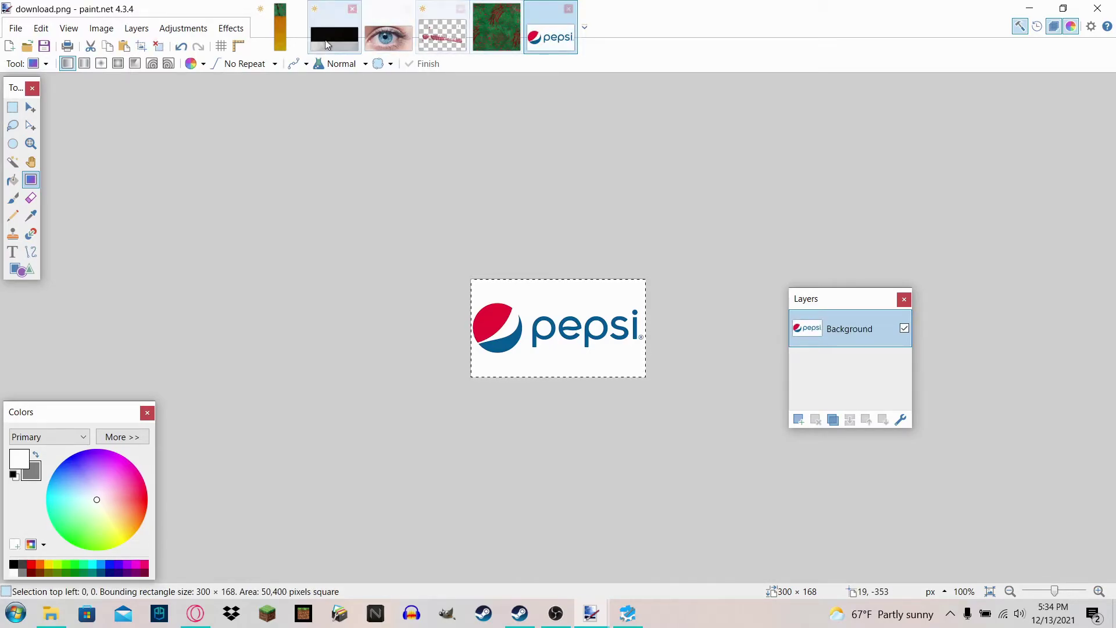
click(335, 28)
click(799, 419)
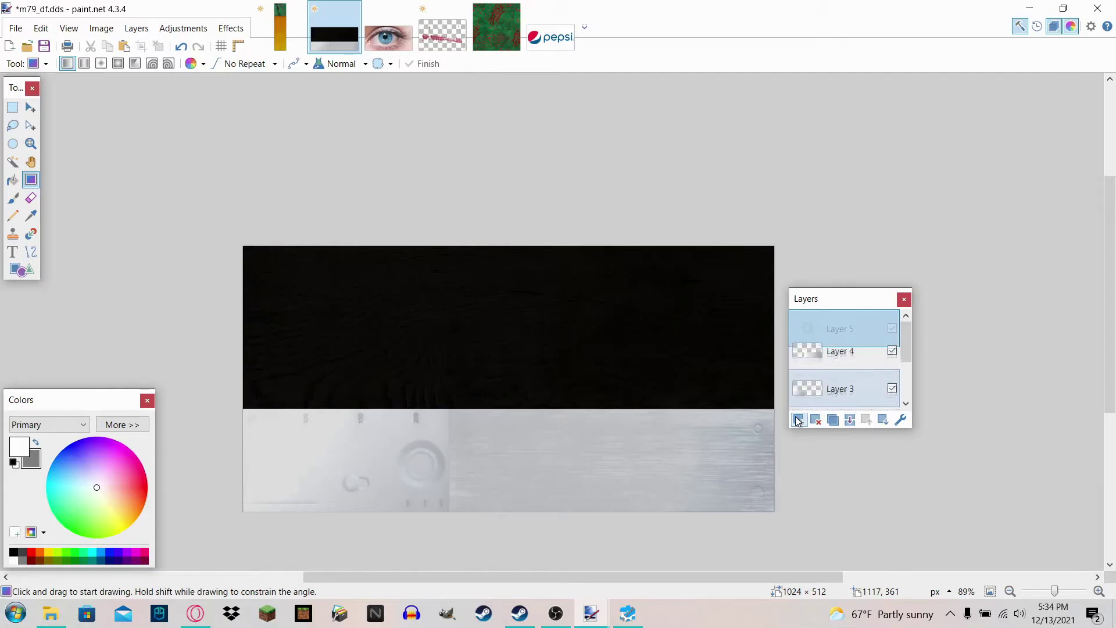
key(ctrl+v)
drag(398, 333, 649, 379)
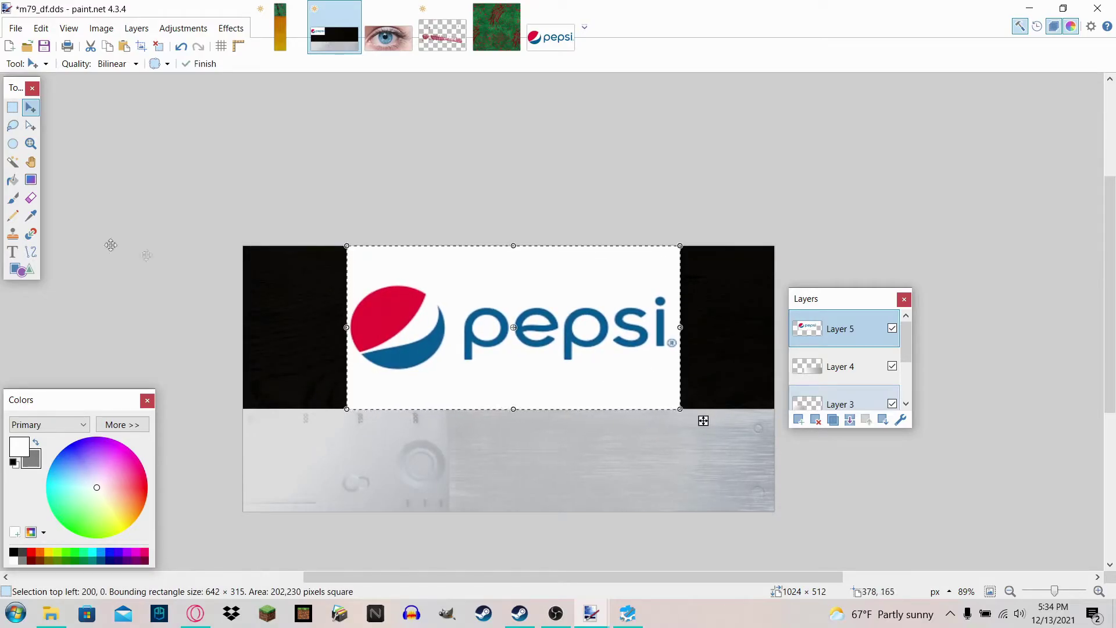
click(12, 107)
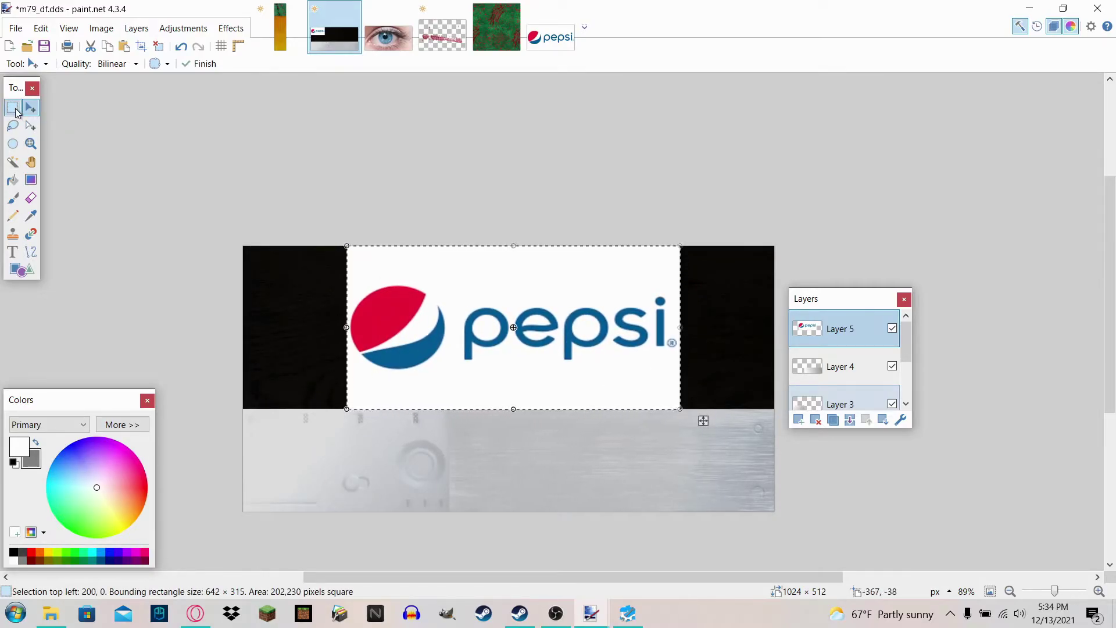
Fill the texture's top band white on a new layer and merge the logo into it.
click(799, 422)
drag(220, 218, 677, 351)
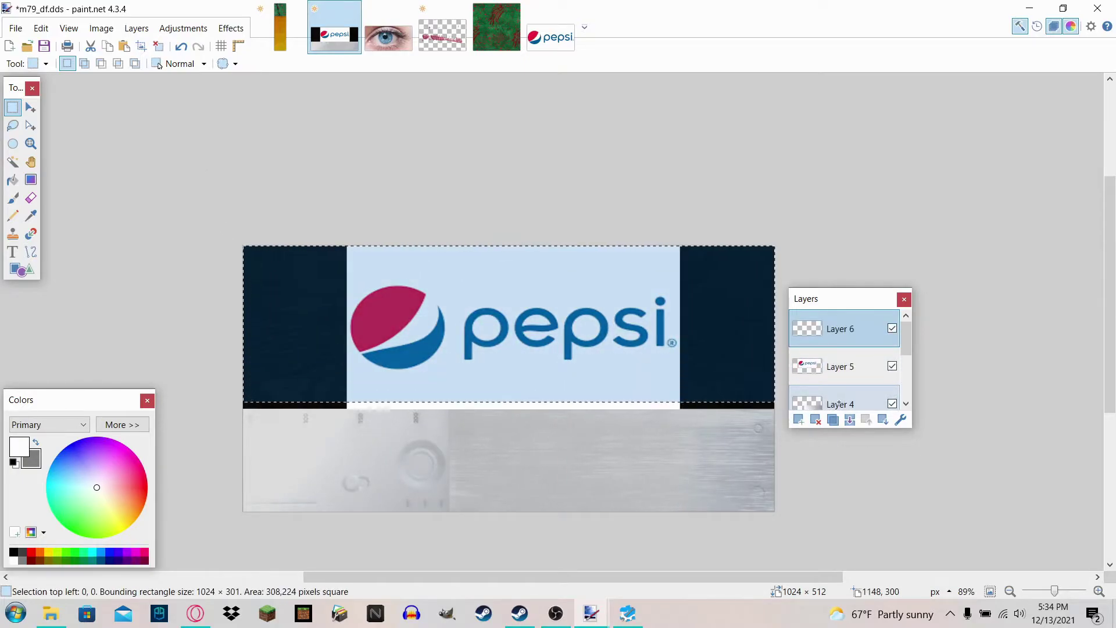
drag(840, 401, 837, 409)
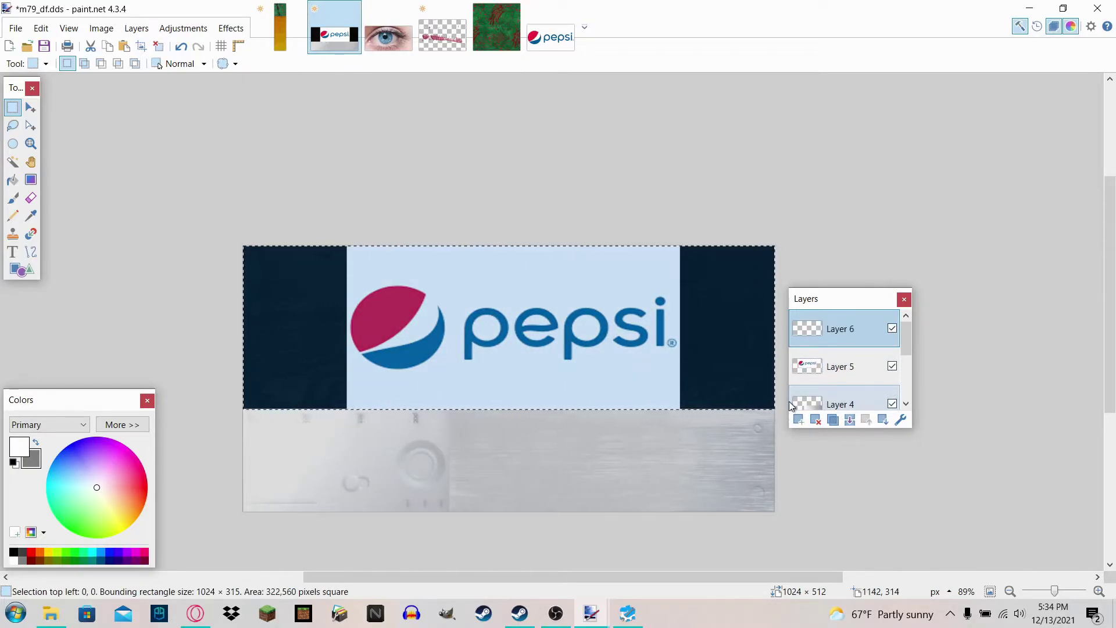
key(BackSpace)
click(159, 46)
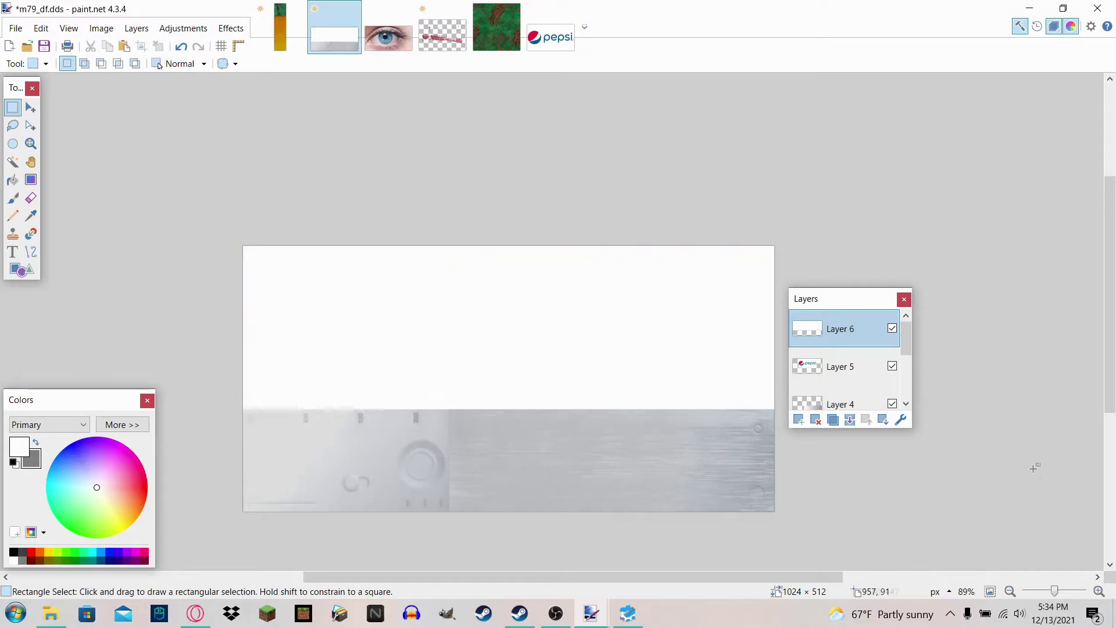
click(840, 366)
click(866, 420)
click(852, 424)
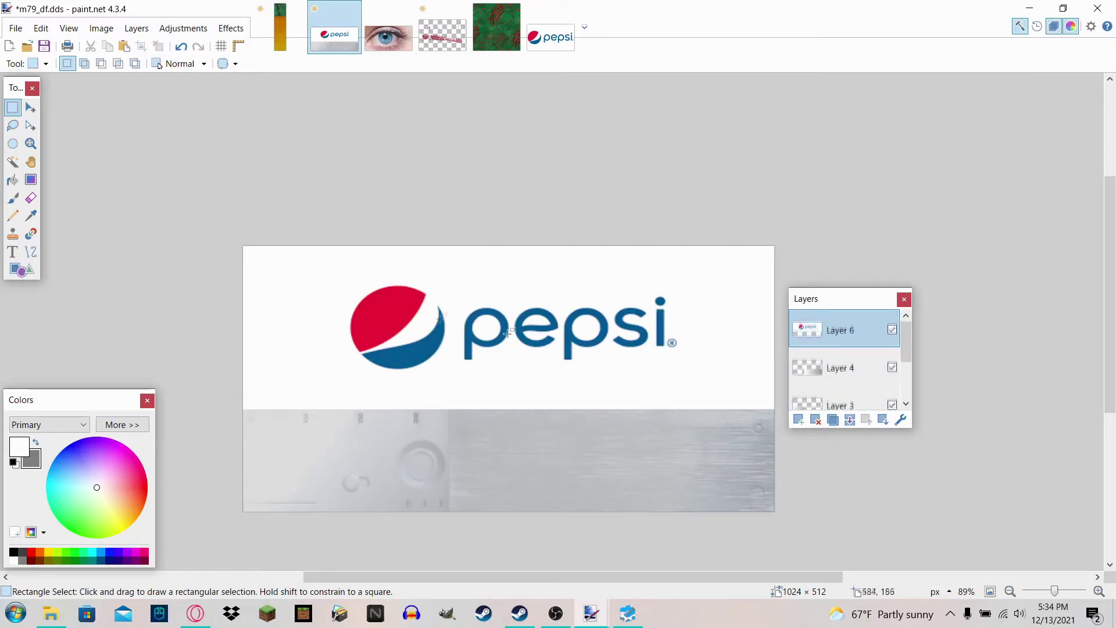
Merge Layer 3 into the Background and bring up Layer 6's properties.
scroll(378, 299, up, 3)
click(840, 404)
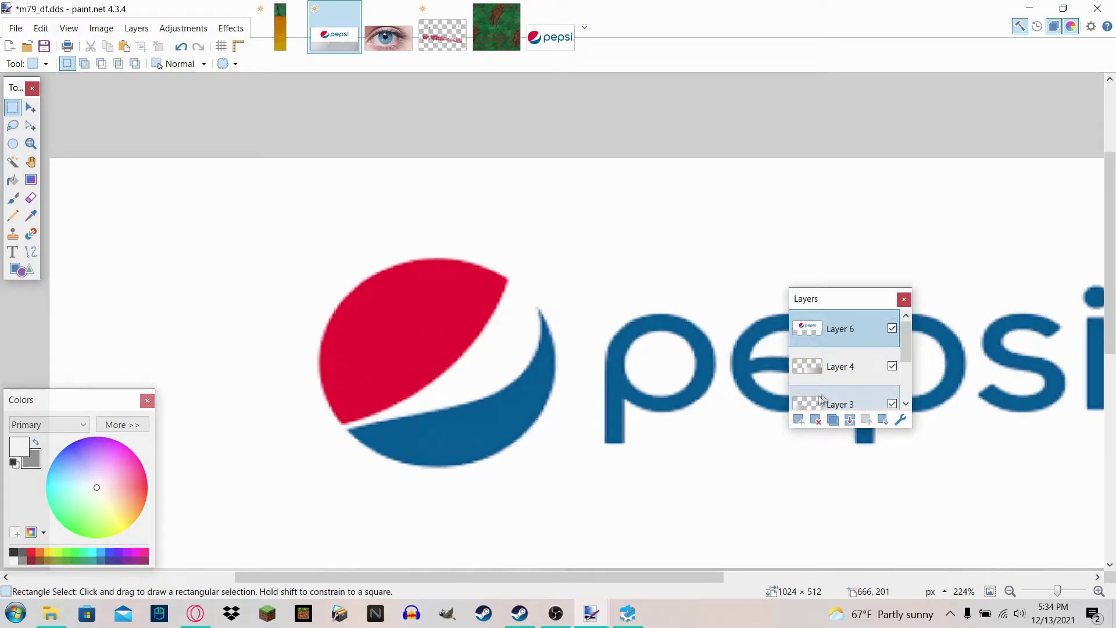
scroll(837, 390, down, 3)
click(850, 420)
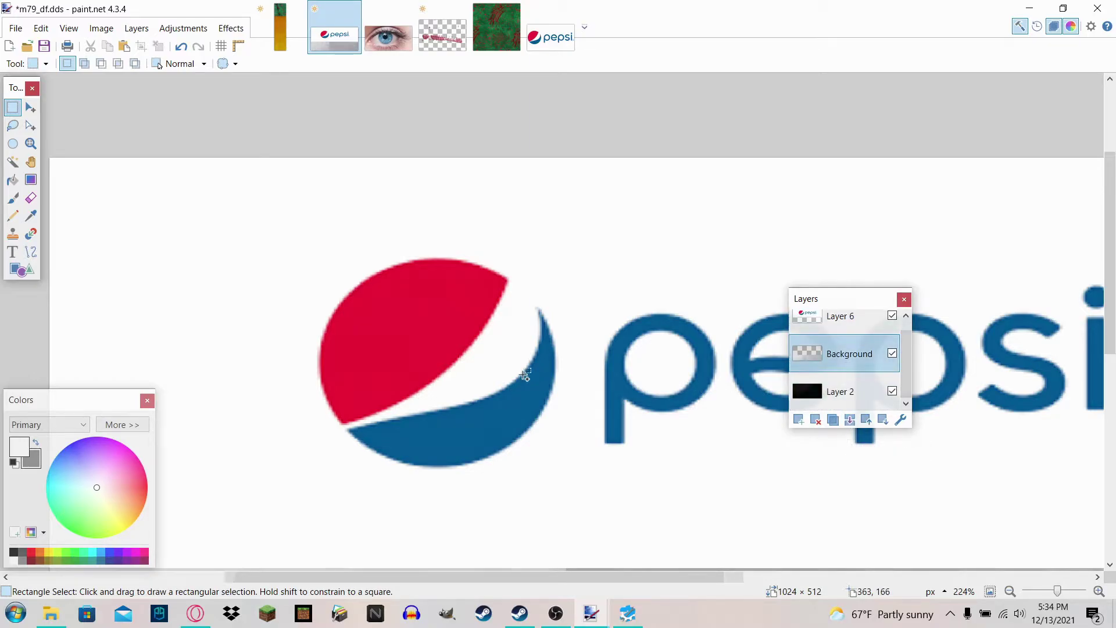
scroll(541, 379, down, 6)
click(840, 319)
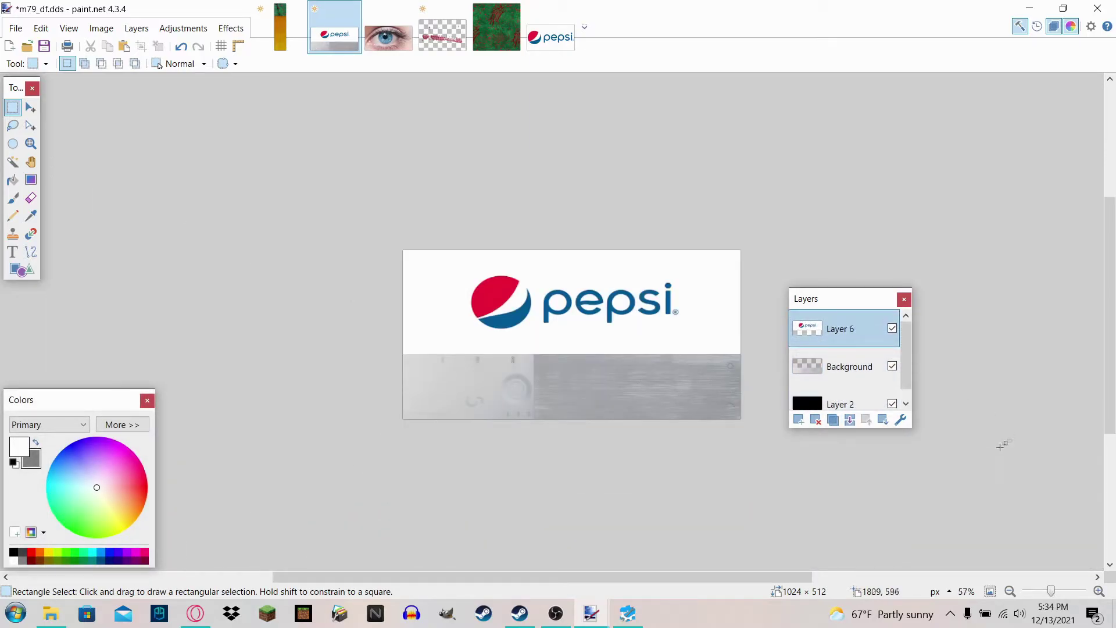
click(901, 420)
Try Multiply, then Additive blending at opacity 125 on the logo layer.
click(489, 310)
click(489, 327)
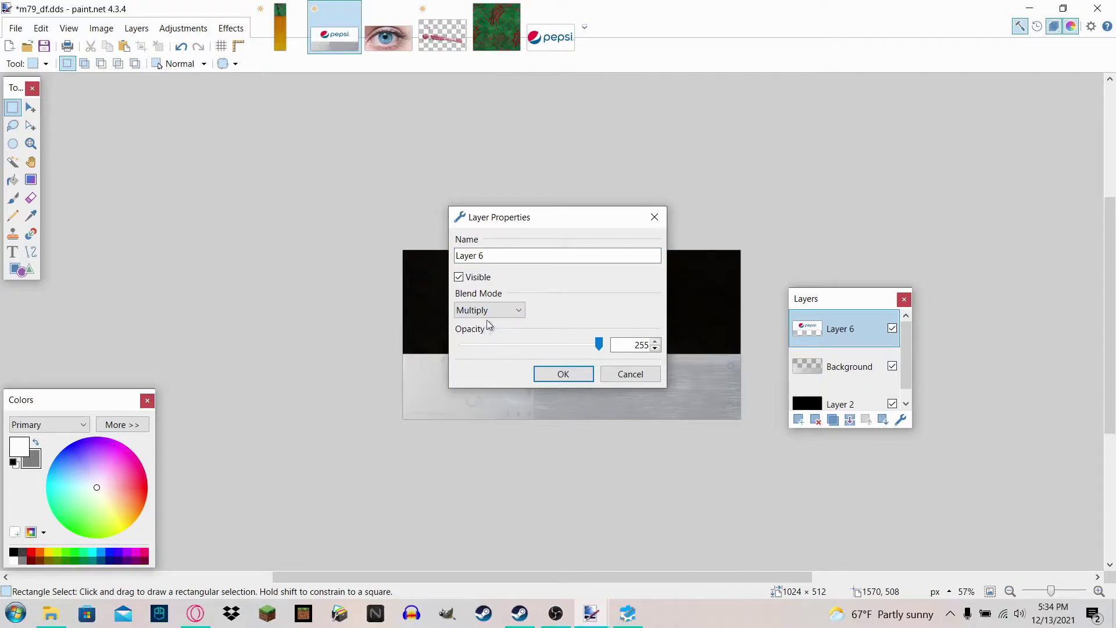
drag(506, 227, 37, 272)
click(27, 355)
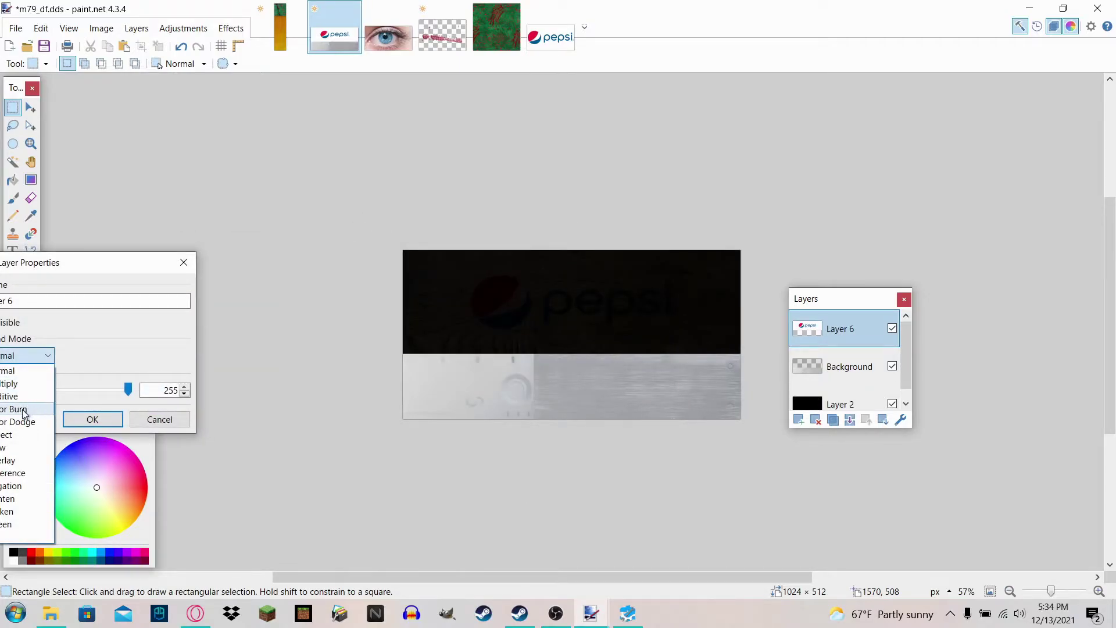
click(18, 396)
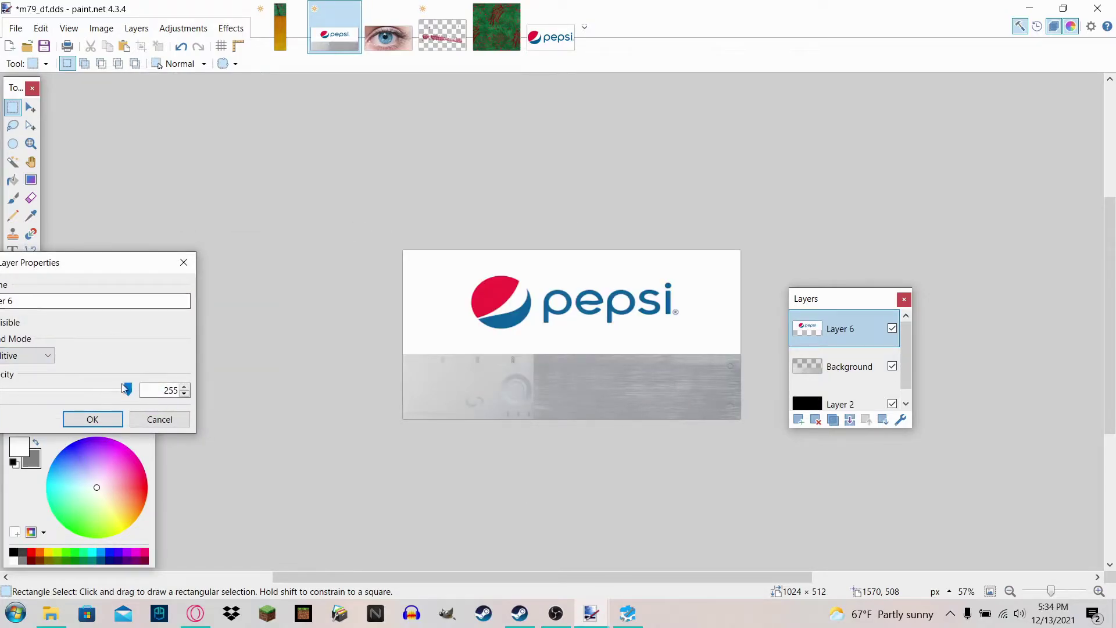
drag(129, 393, 59, 390)
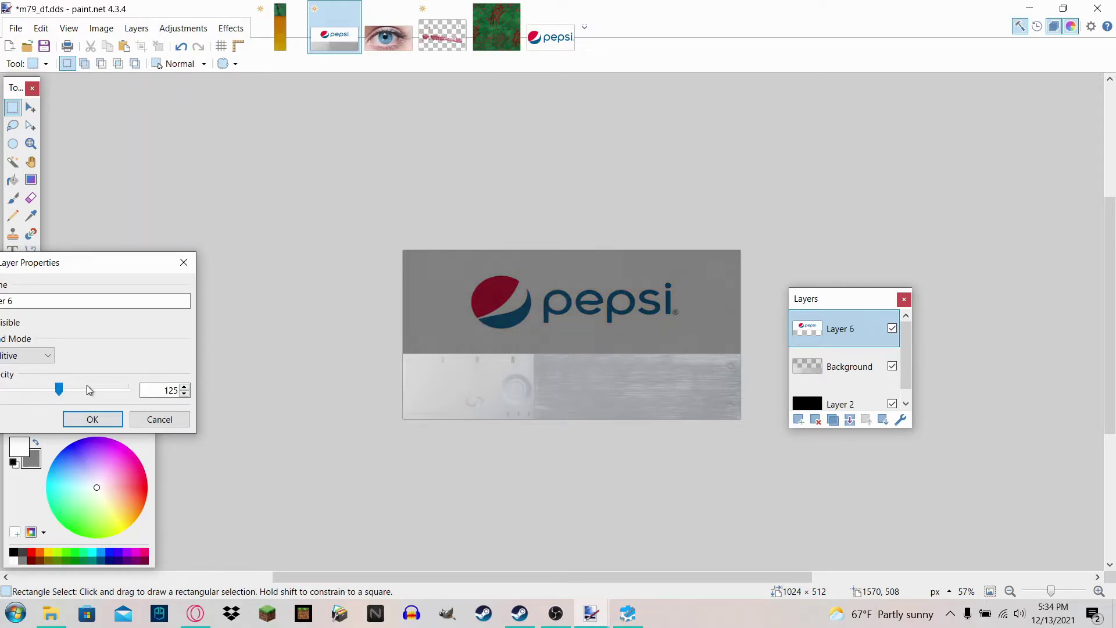
click(20, 360)
click(63, 260)
Settle on Glow blending at opacity 149 after trying Overlay at 255.
drag(99, 259, 167, 203)
click(86, 299)
click(97, 395)
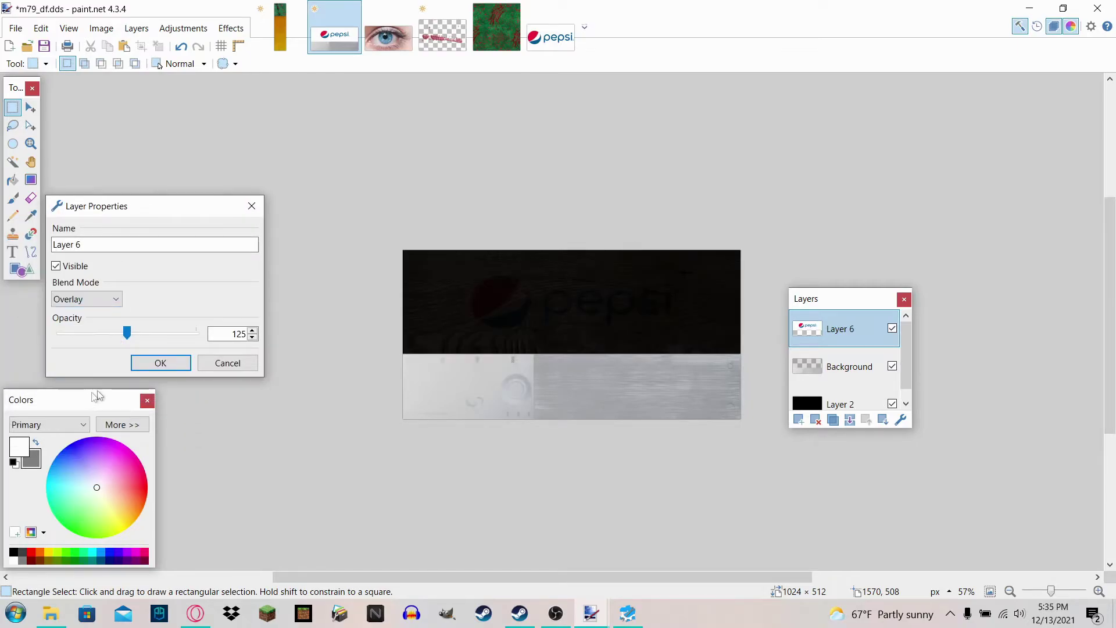
drag(128, 333, 311, 343)
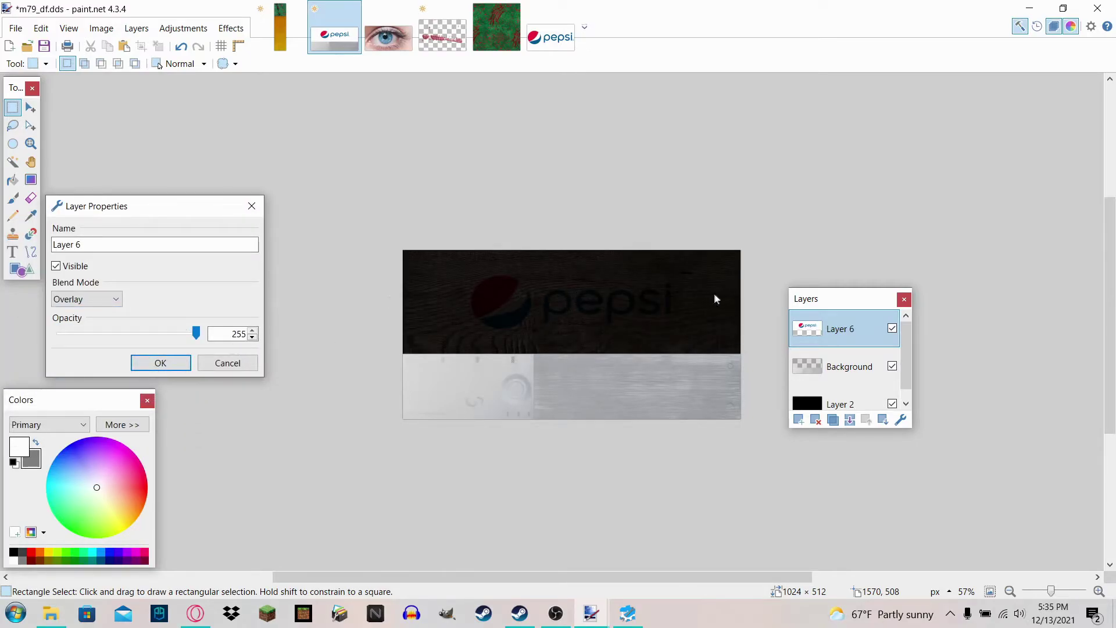
click(87, 299)
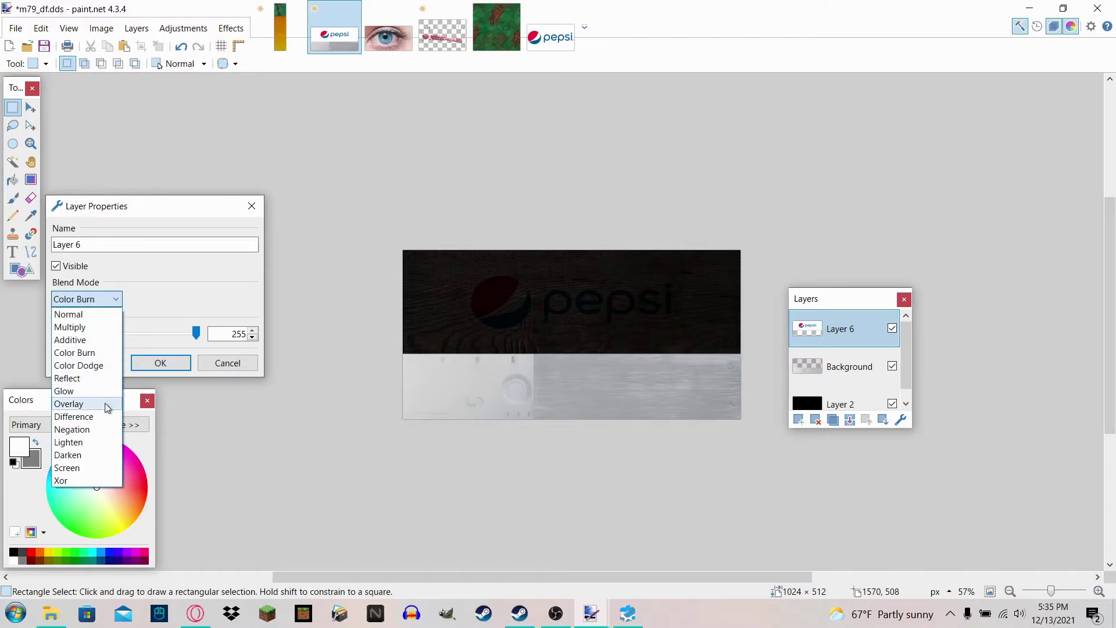
click(96, 393)
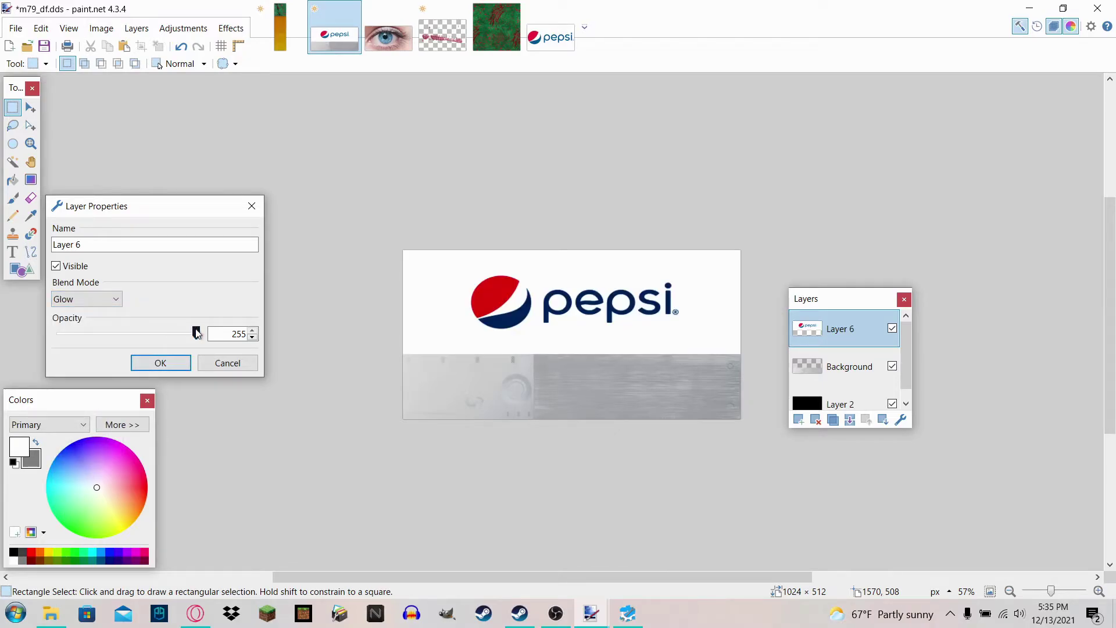
drag(195, 332, 222, 331)
Apply the Glow settings, merge the logo layer down, and delete Layer 2.
click(185, 362)
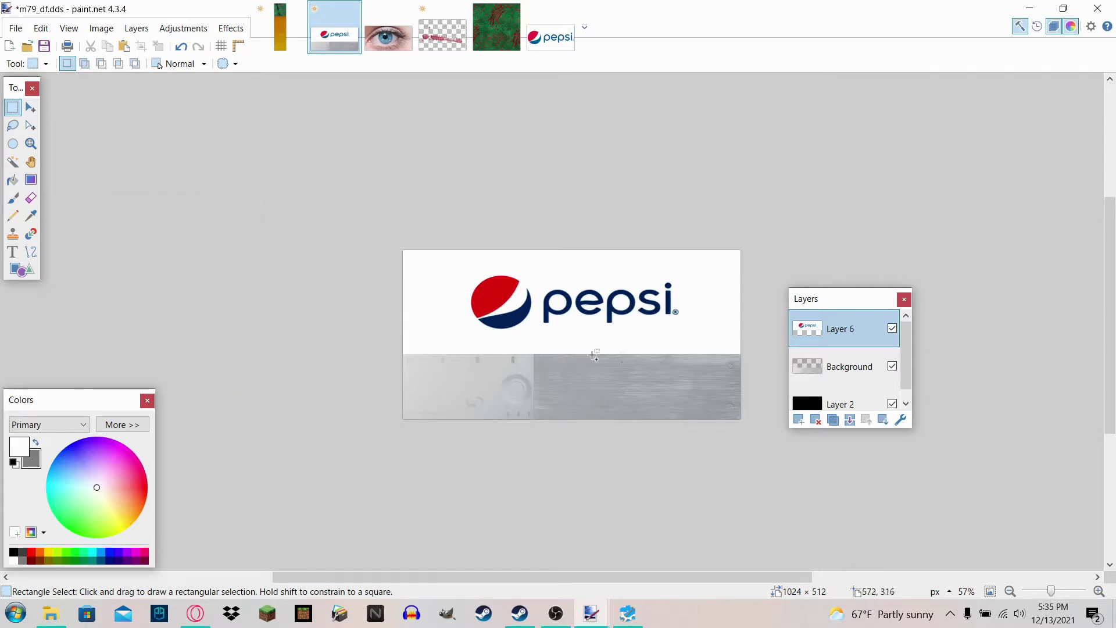
scroll(505, 267, up, 3)
scroll(507, 266, down, 2)
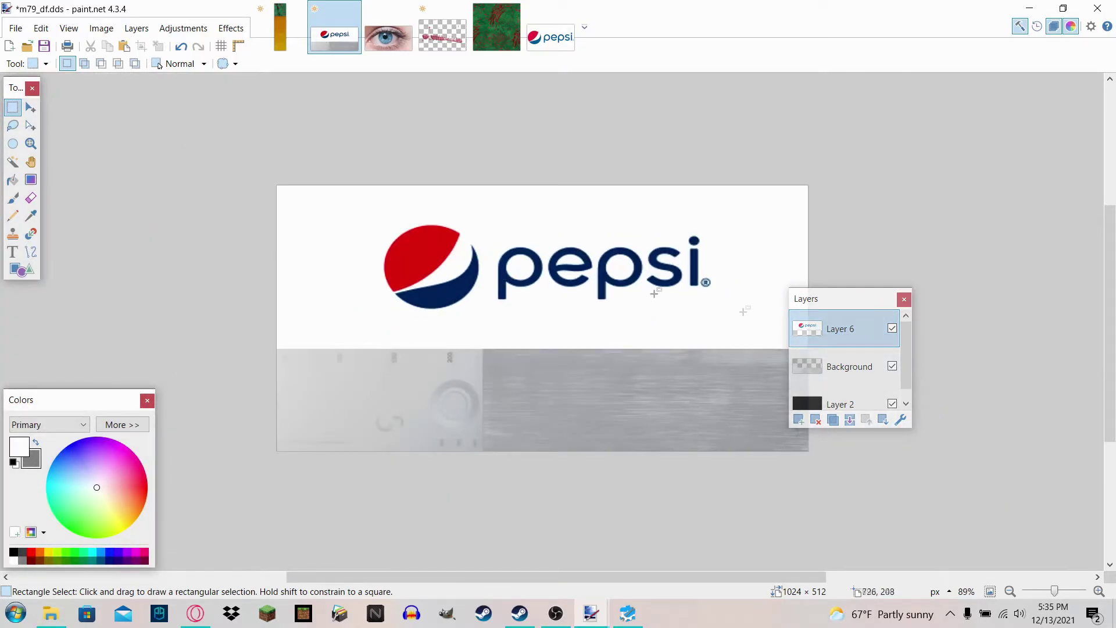
scroll(654, 294, up, 4)
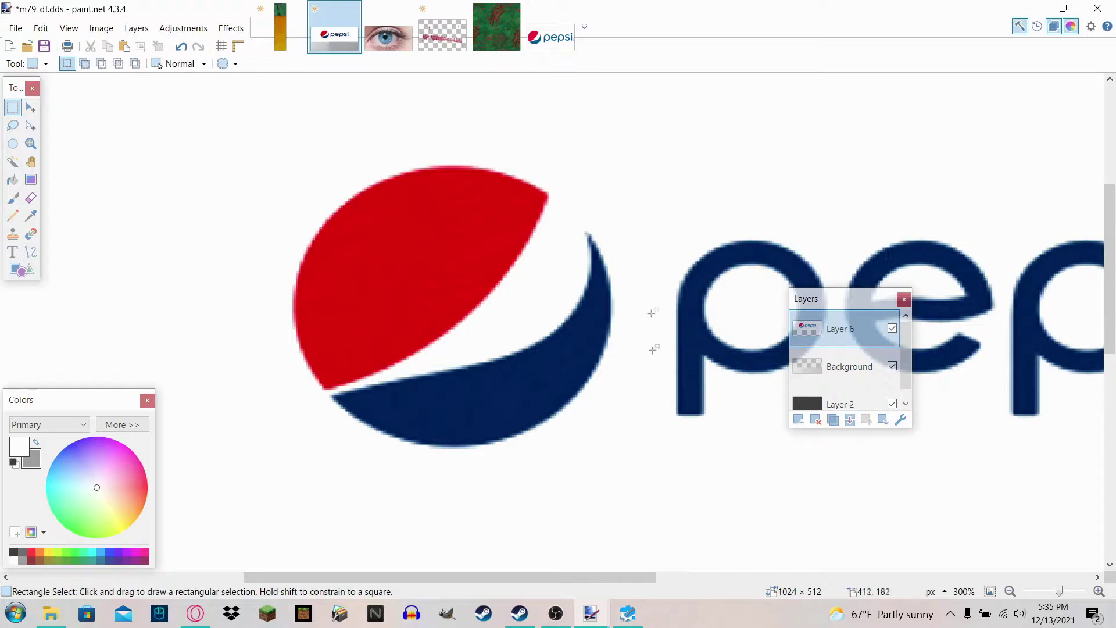
scroll(502, 207, down, 5)
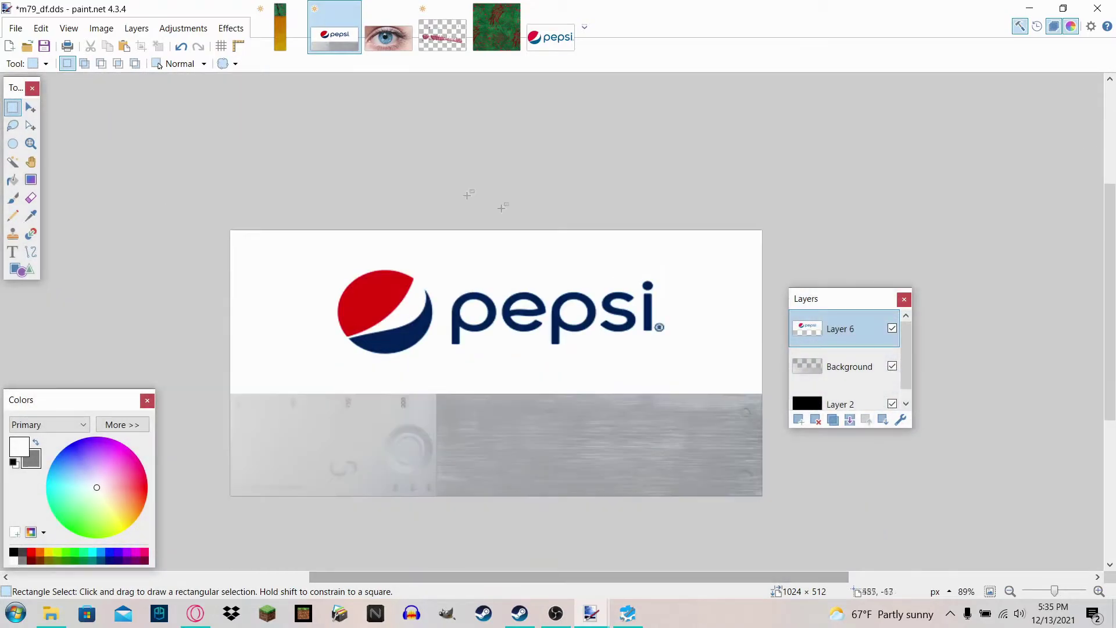
click(853, 417)
click(854, 417)
scroll(618, 345, down, 2)
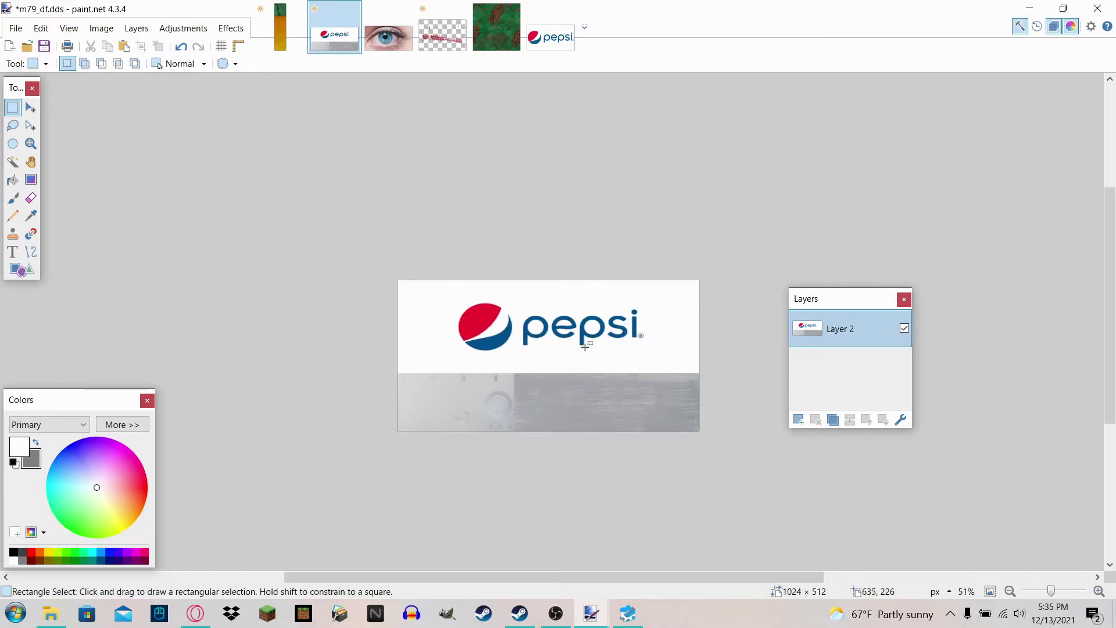
key(ctrl+z)
click(832, 373)
click(817, 419)
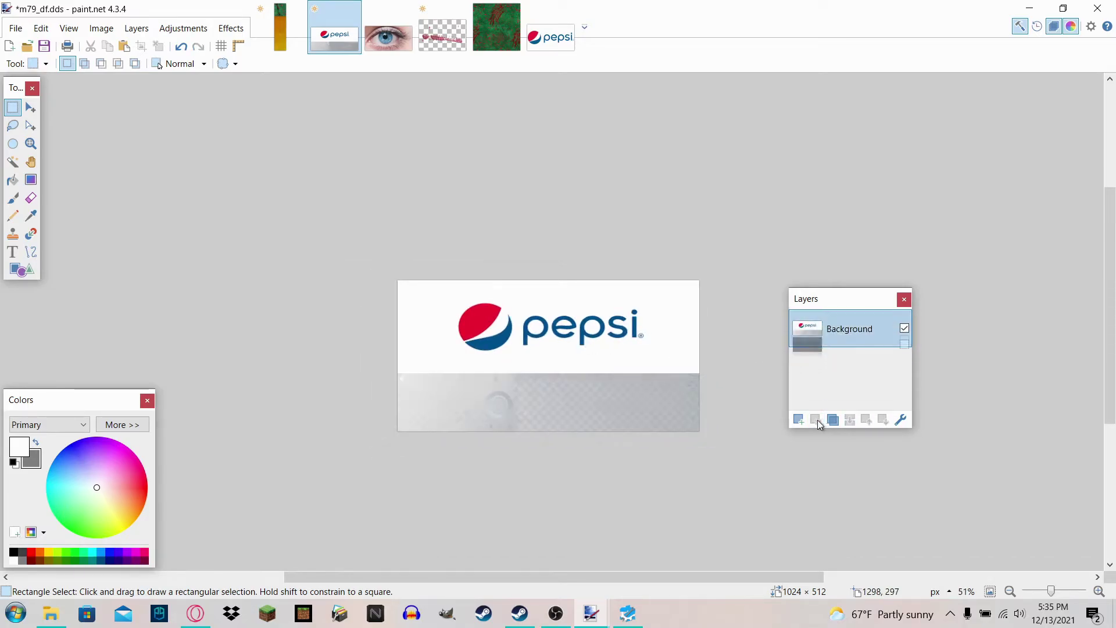
Close the eye, checkered, green and Pepsi images unsaved, and save m79_df.dds as DDS.
scroll(554, 357, up, 3)
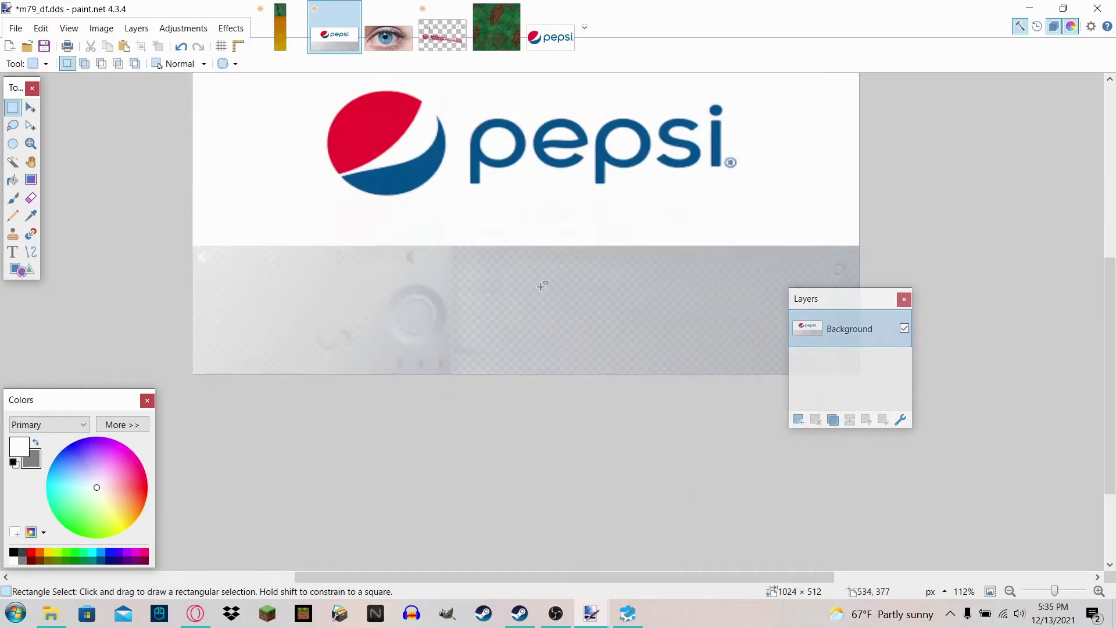
scroll(541, 285, up, 2)
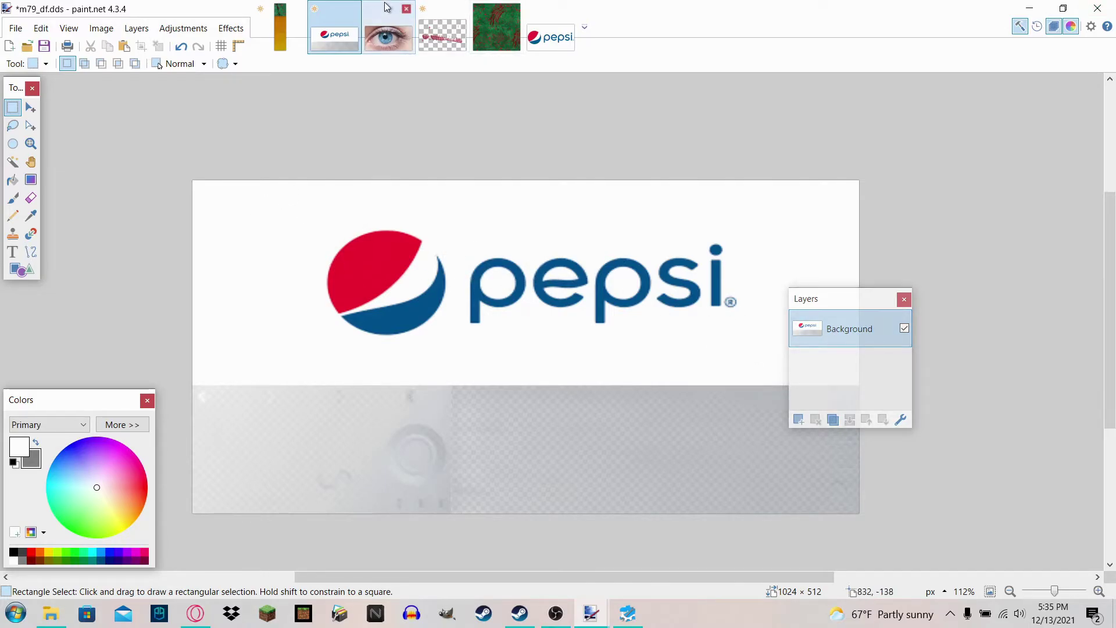
click(407, 9)
click(410, 10)
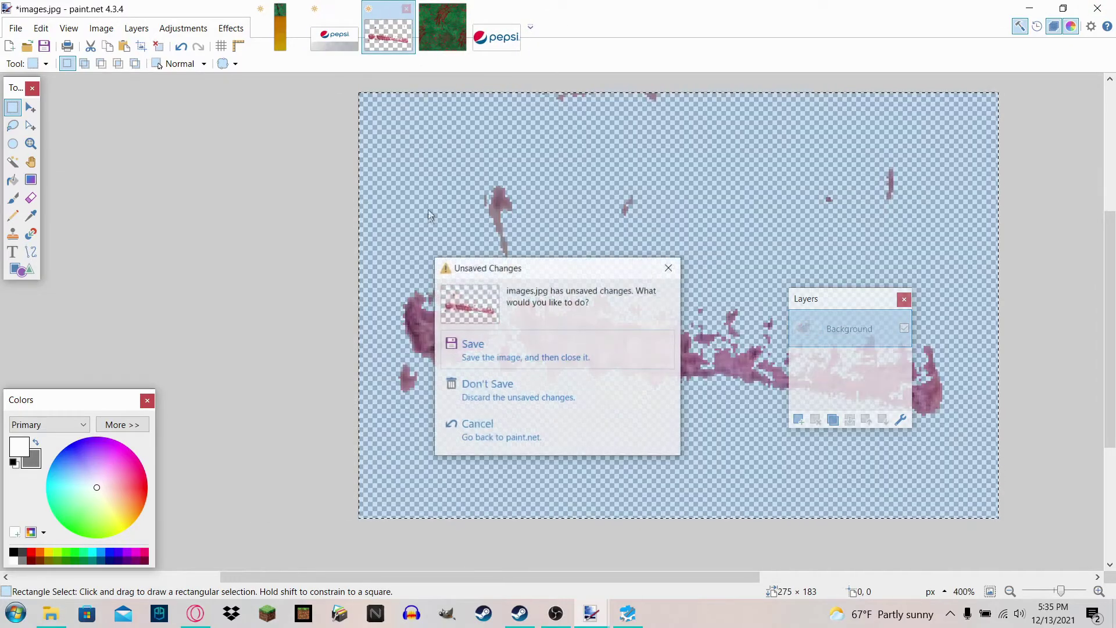
click(486, 381)
click(406, 9)
click(406, 9)
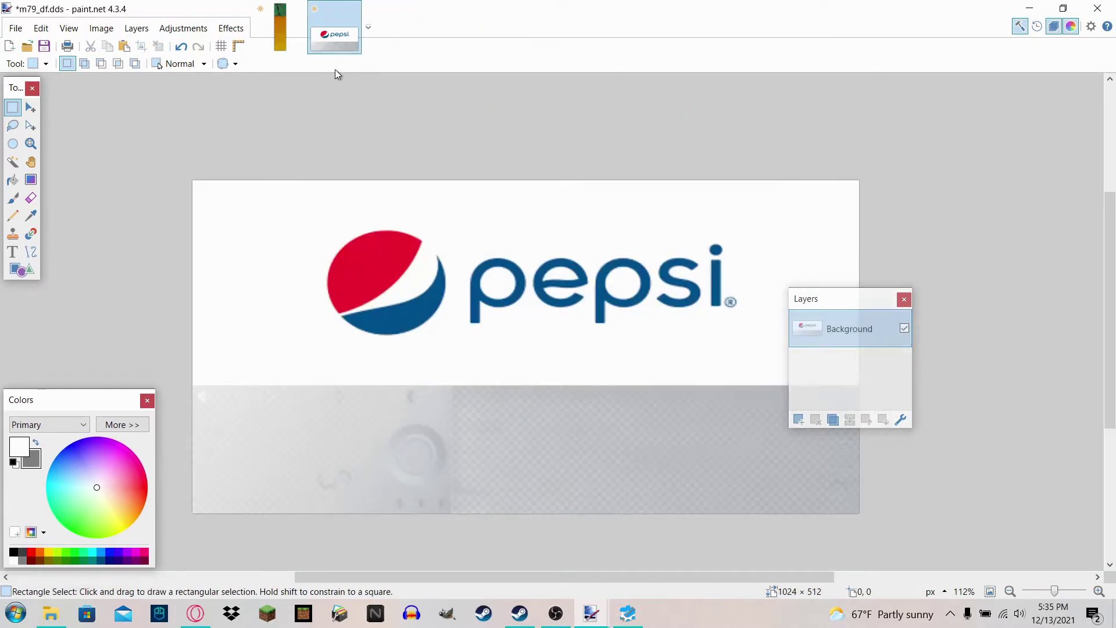
click(298, 9)
click(632, 322)
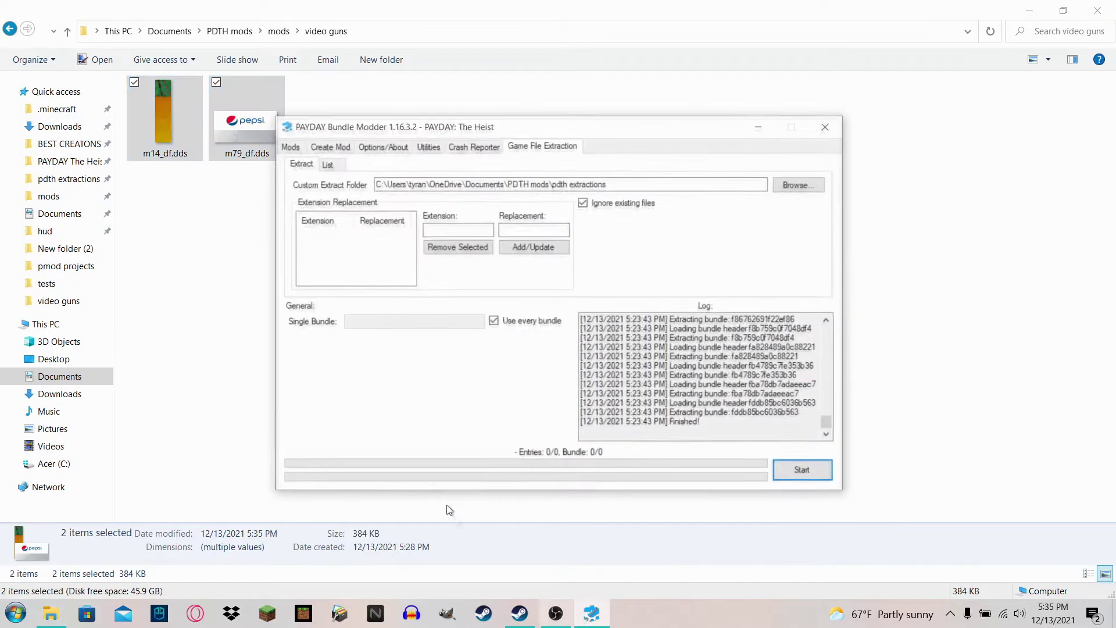
Enter units/weapons/m79/m79_df.texture as the bundle file name using the path suggestions.
click(323, 139)
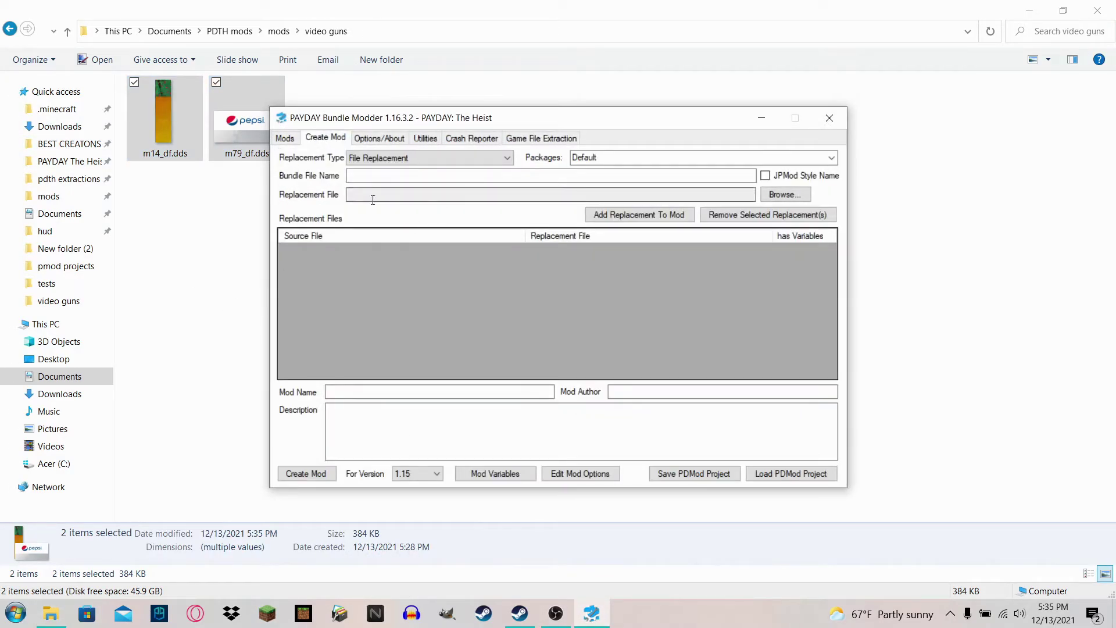
drag(322, 117, 500, 139)
click(607, 195)
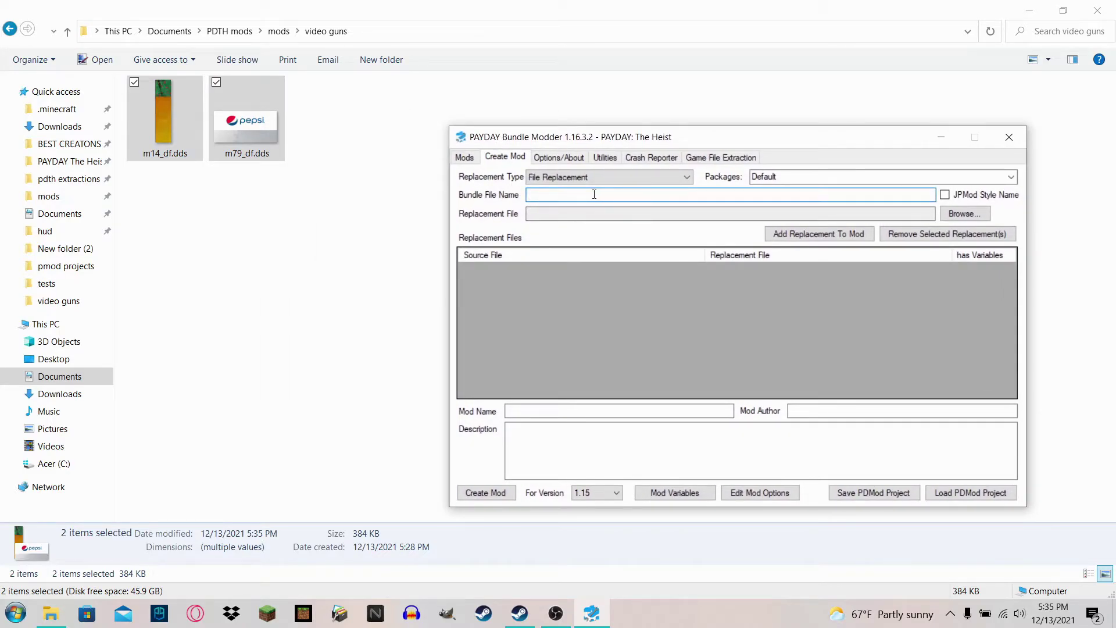
text(units/w)
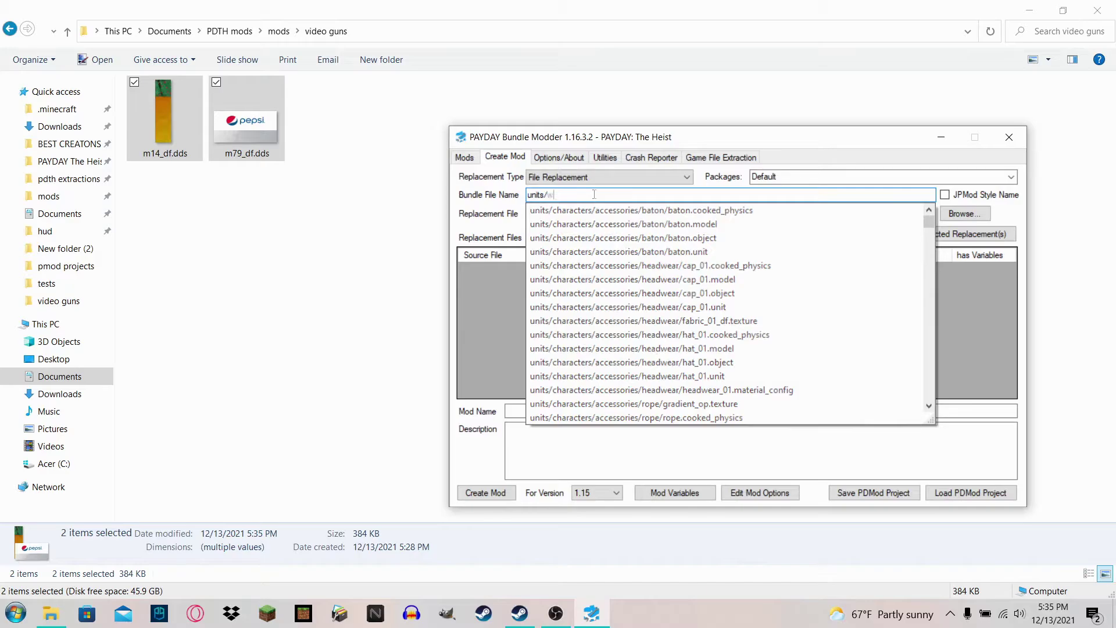
text(aapo)
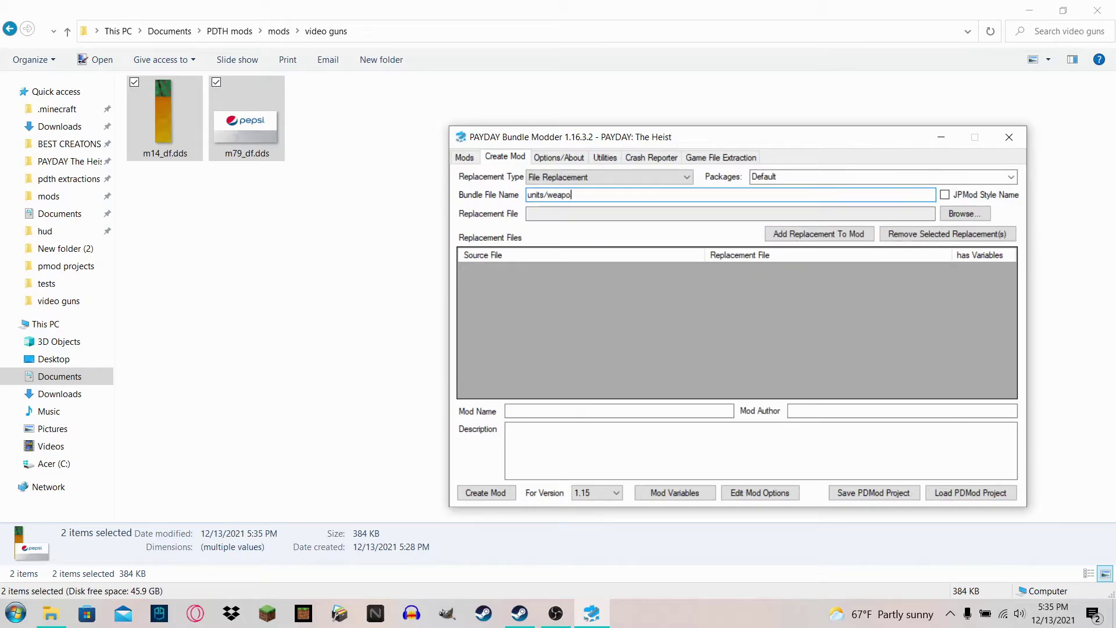
text(ns/)
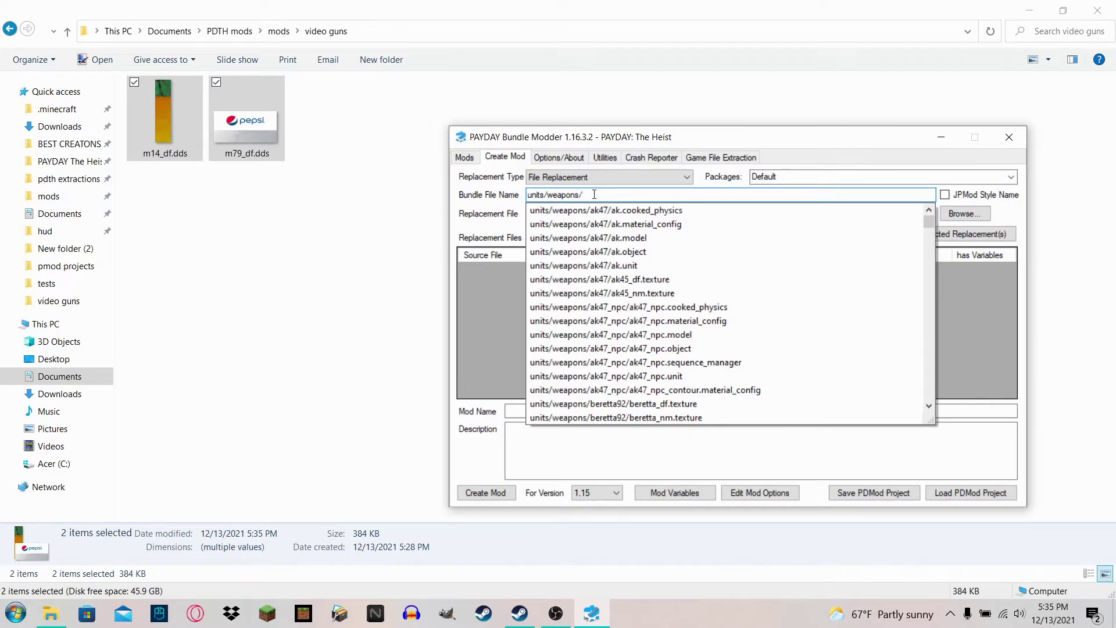
text(m79)
key(Down)
key(Down)
key(Down)
key(Down)
key(Down)
key(Down)
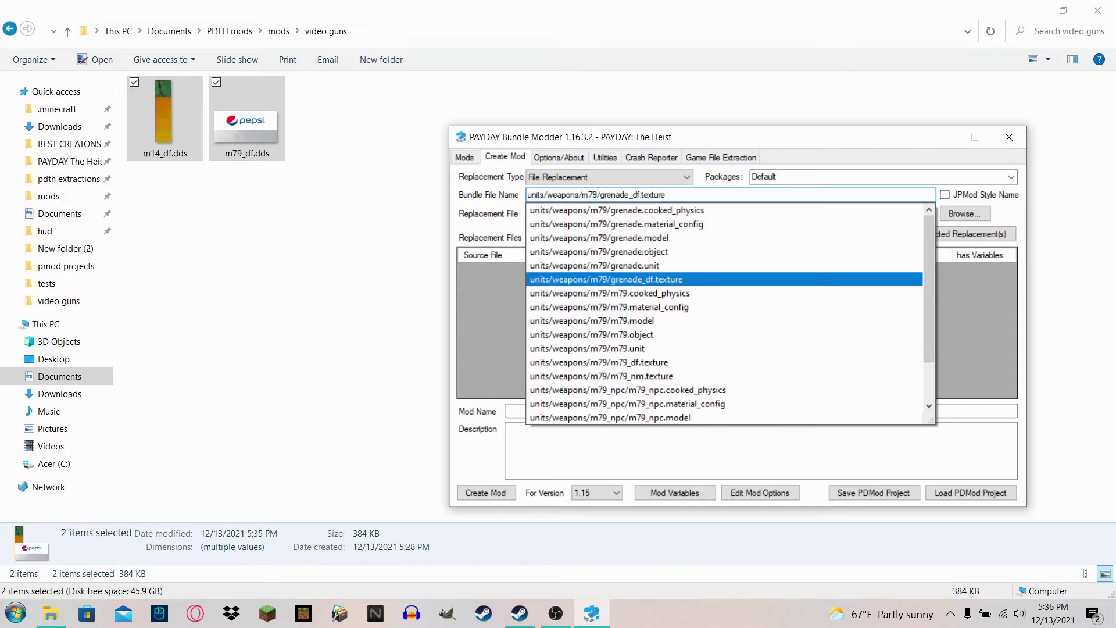
key(Up)
key(Up)
key(Up)
key(Up)
key(Up)
key(Up)
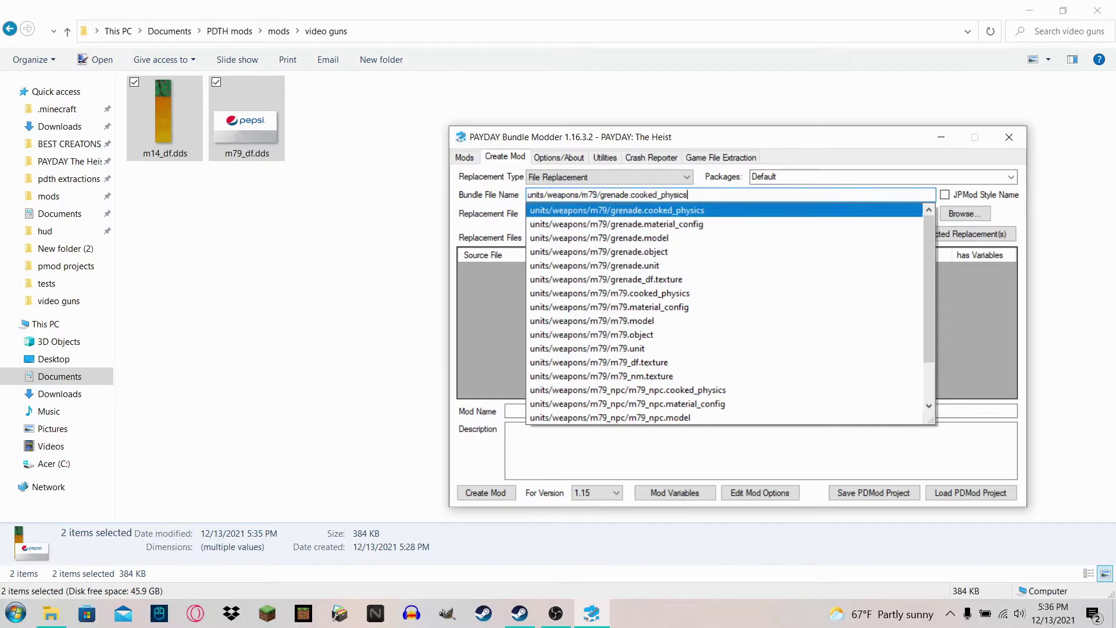
text(/m79)
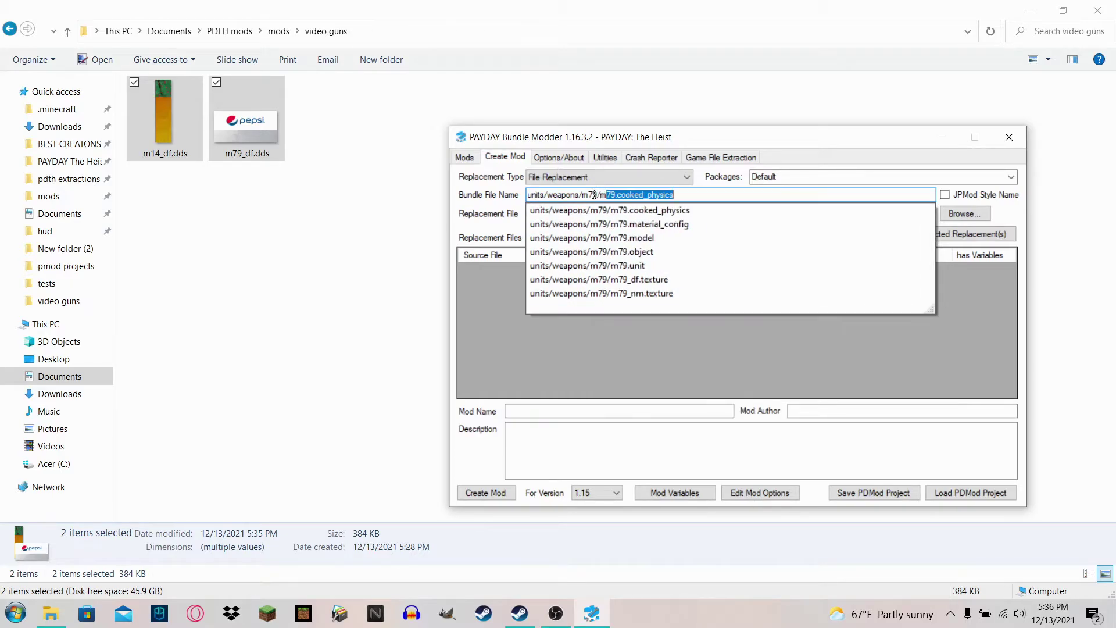
key(Down)
key(Down)
key(Down)
key(Down)
key(Down)
key(Down)
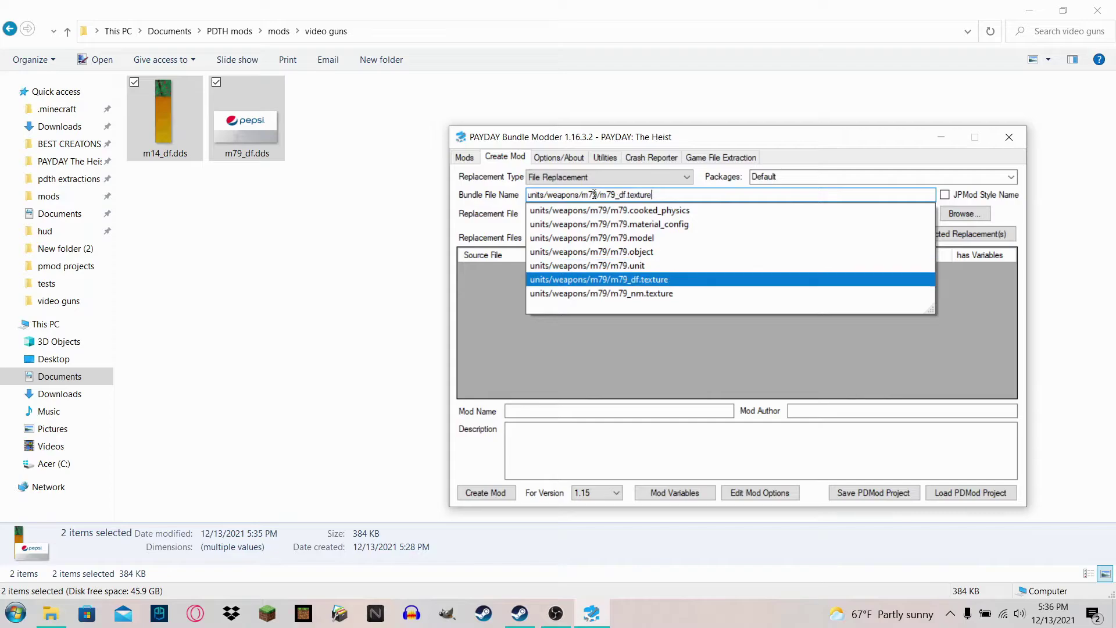
key(Return)
Browse for the replacement texture in the mods > video guns folder.
click(976, 215)
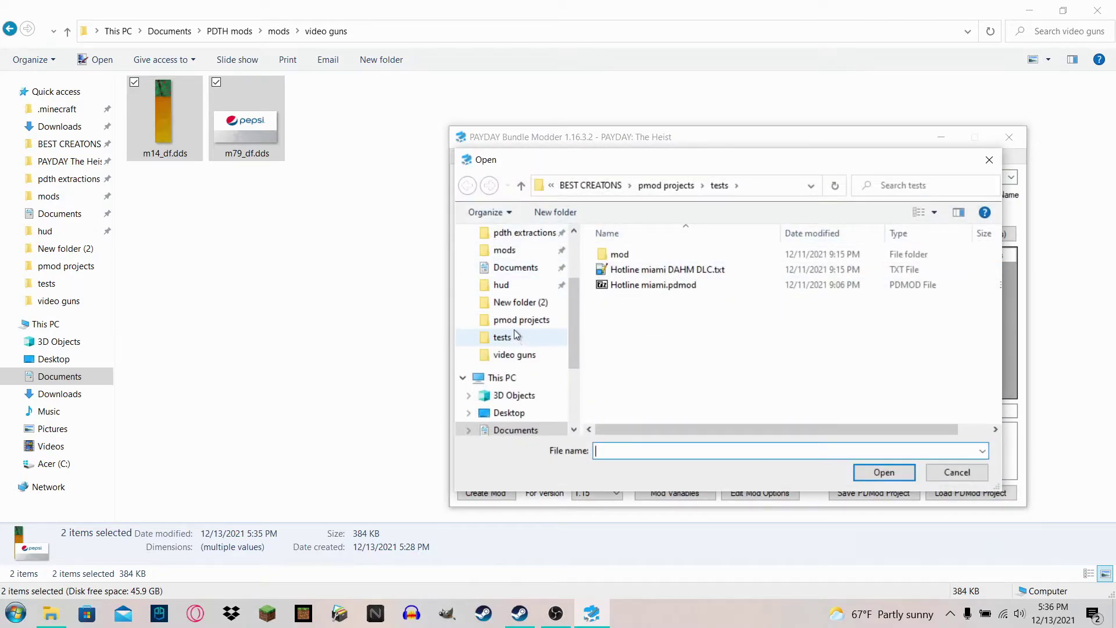
scroll(513, 302, up, 1)
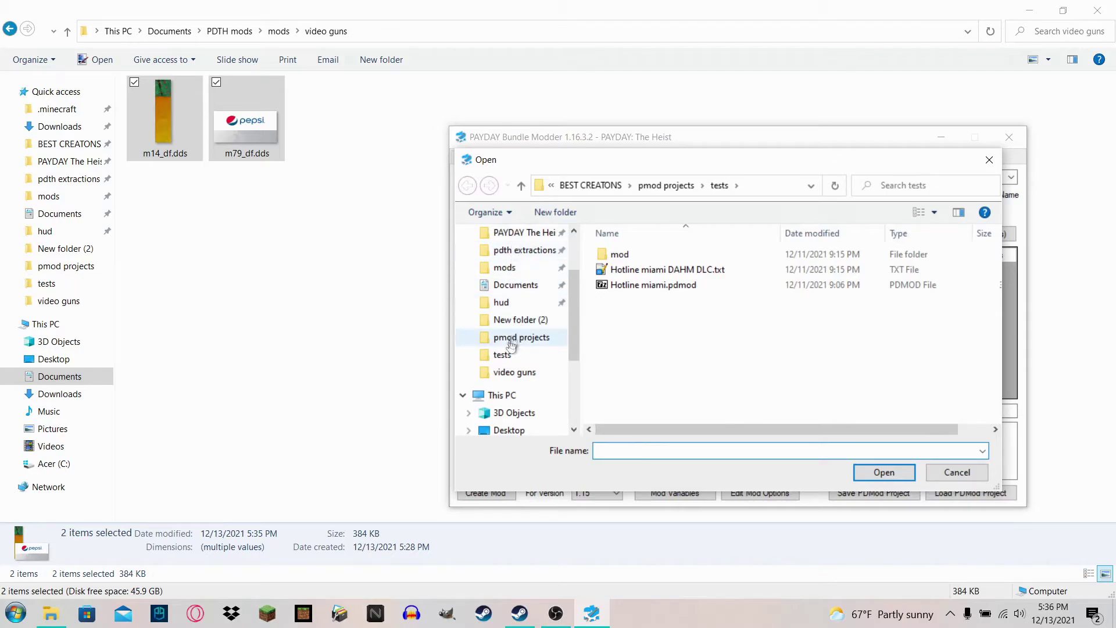
click(503, 268)
scroll(640, 366, down, 2)
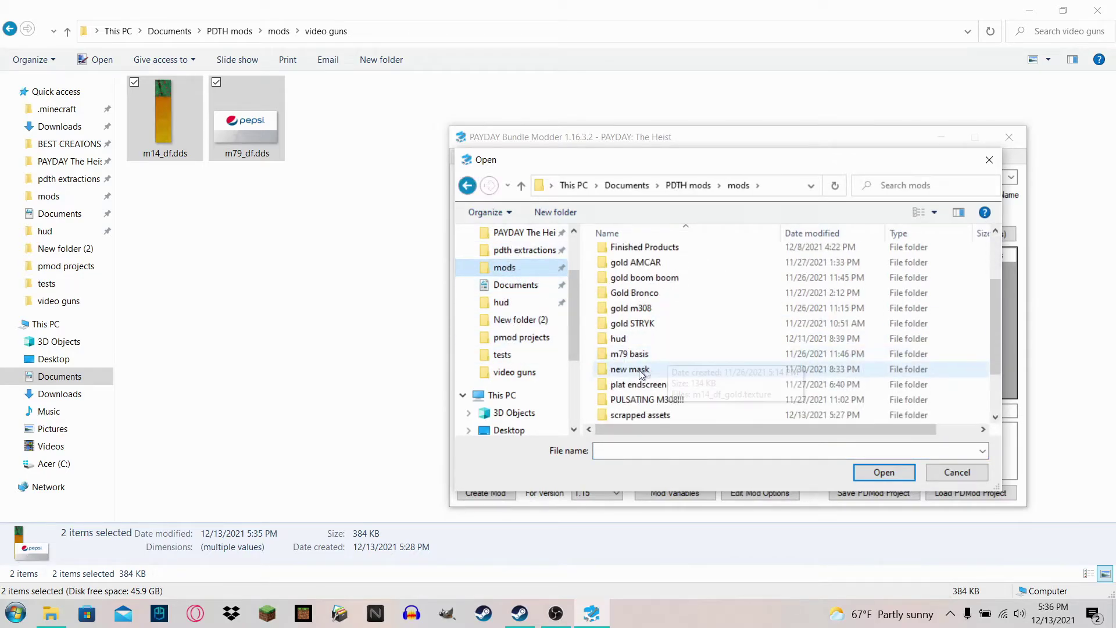
scroll(640, 407, down, 2)
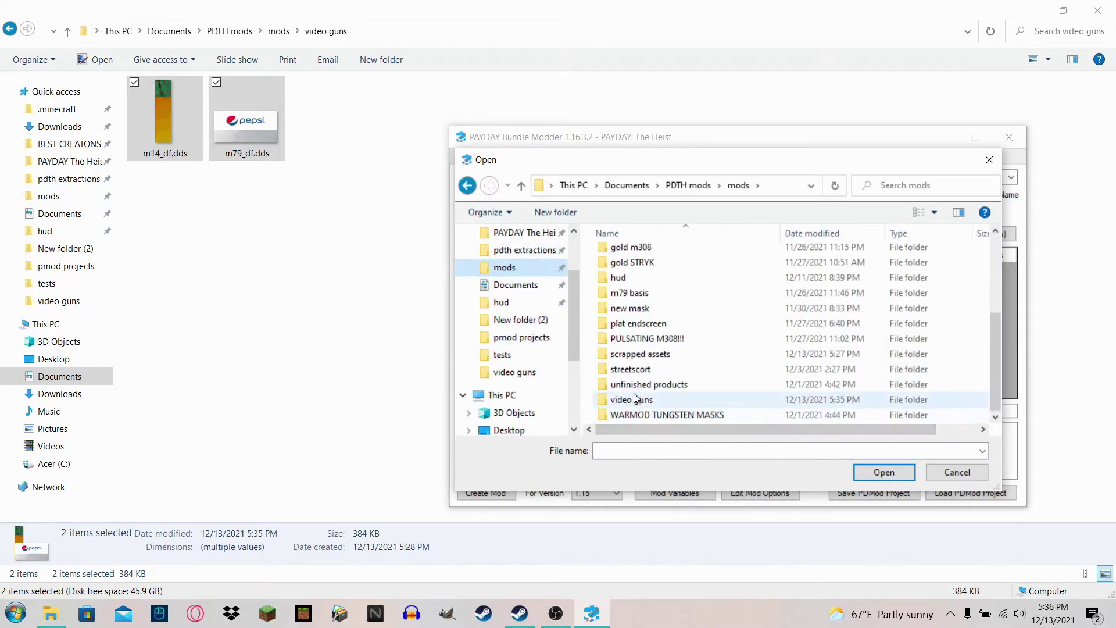
double_click(637, 400)
Rename m79_df.dds to m79_df.texture and choose it as the M79 replacement file.
click(693, 274)
right_click(694, 273)
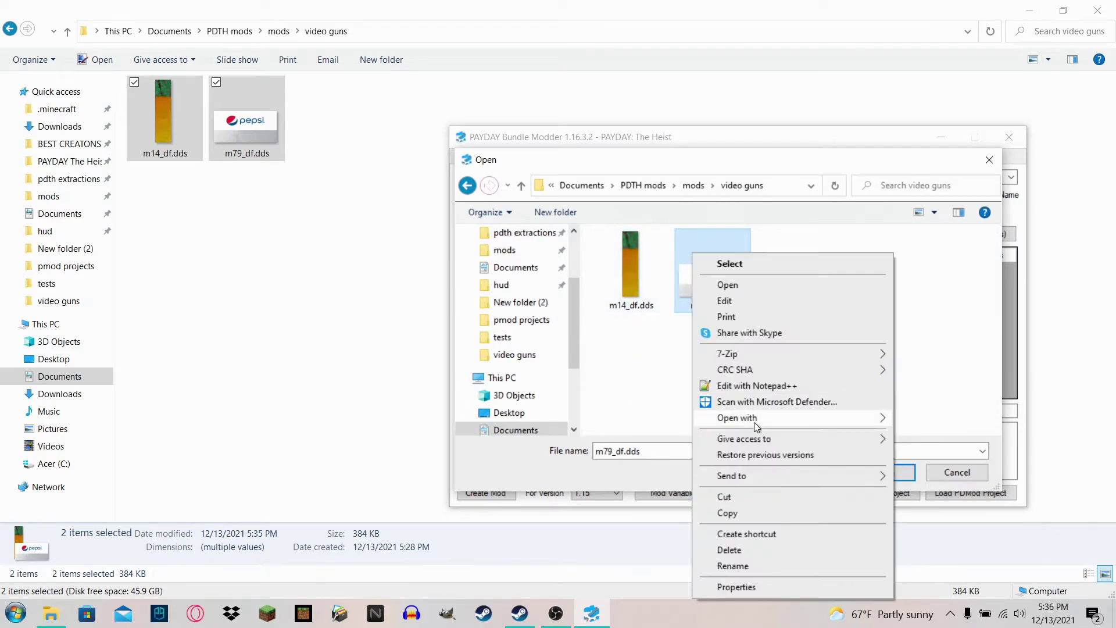
click(735, 565)
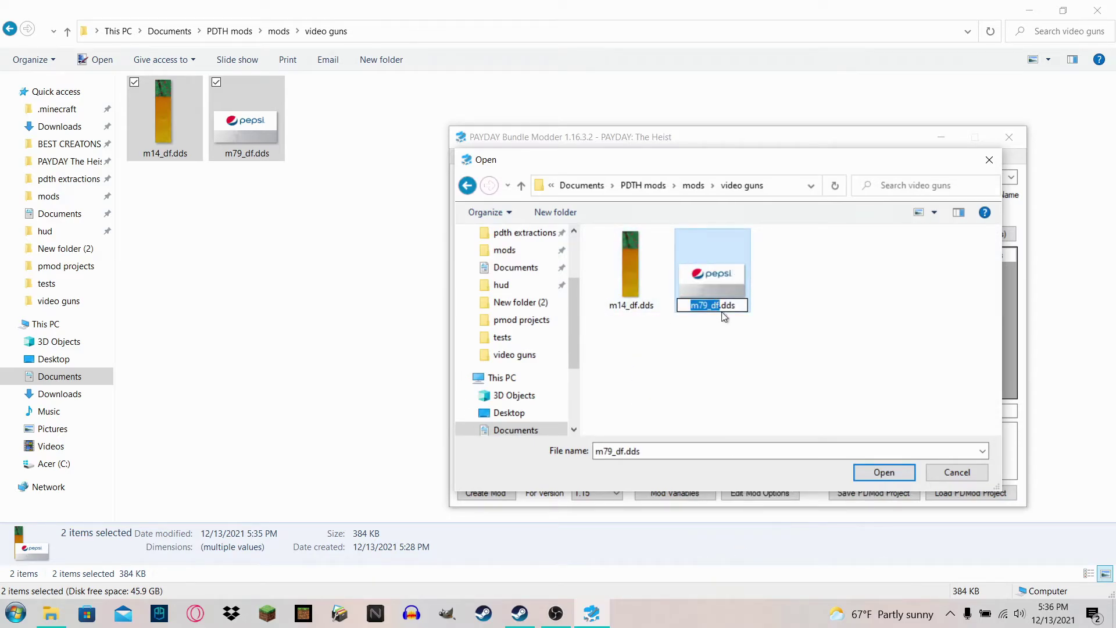
key(End)
key(BackSpace)
key(BackSpace)
key(BackSpace)
text(textur)
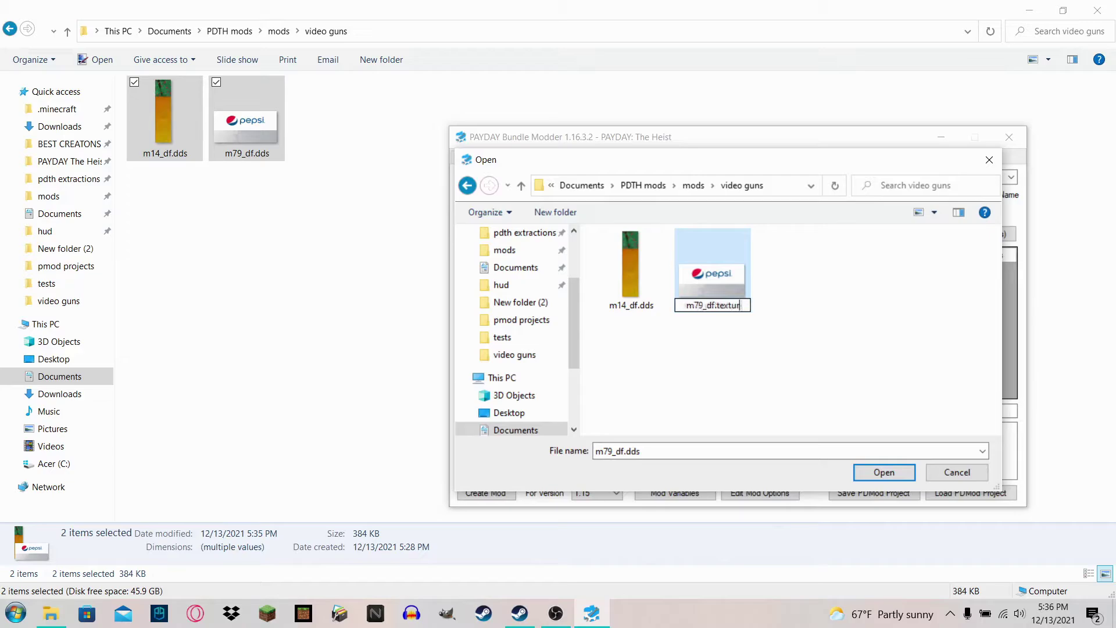
text(e)
key(Return)
key(Return)
double_click(742, 297)
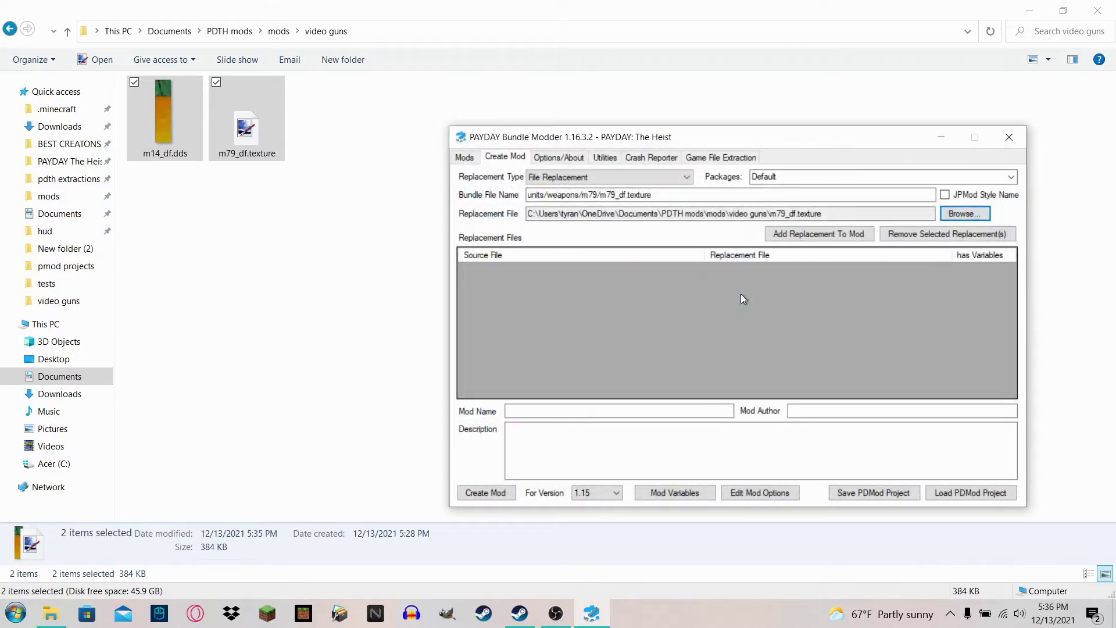
Add the M79 replacement, then set the bundle path to units/weapons/m14/m14_df.texture.
click(828, 232)
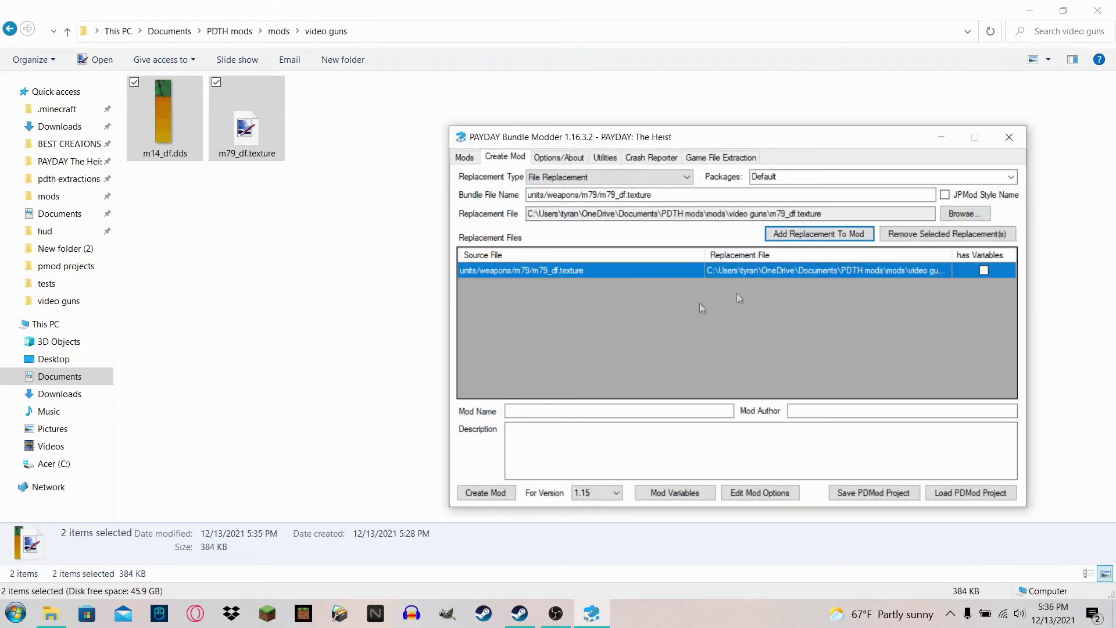
key(shift+Tab)
key(shift+Tab)
key(shift+Tab)
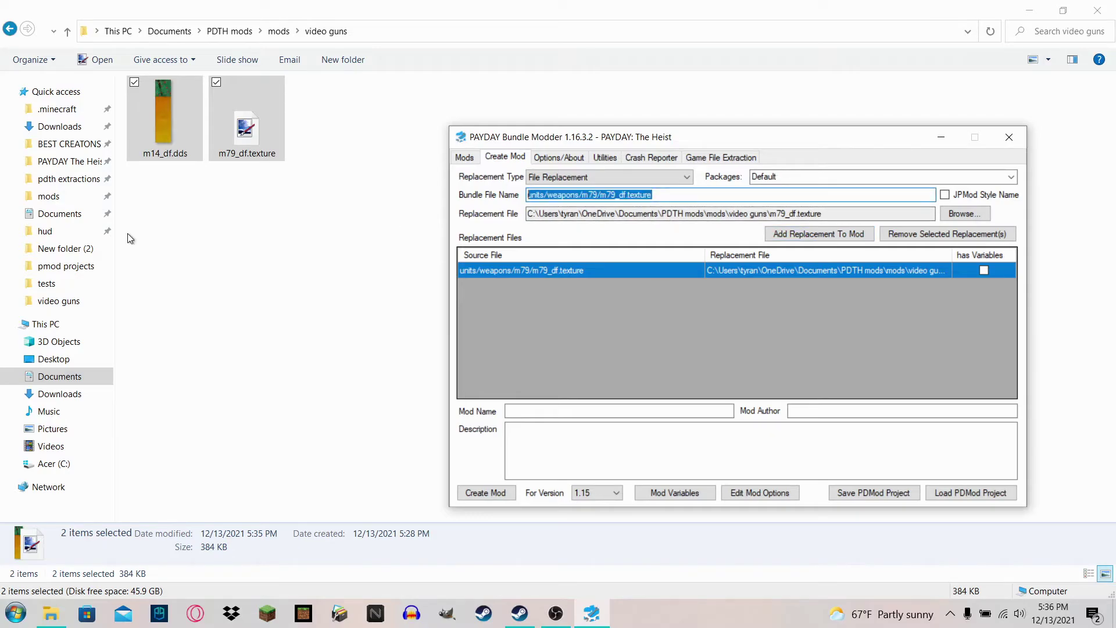
key(End)
key(BackSpace)
key(BackSpace)
key(BackSpace)
key(BackSpace)
key(BackSpace)
key(BackSpace)
key(BackSpace)
key(BackSpace)
key(BackSpace)
key(BackSpace)
key(BackSpace)
key(BackSpace)
key(BackSpace)
key(BackSpace)
text(m)
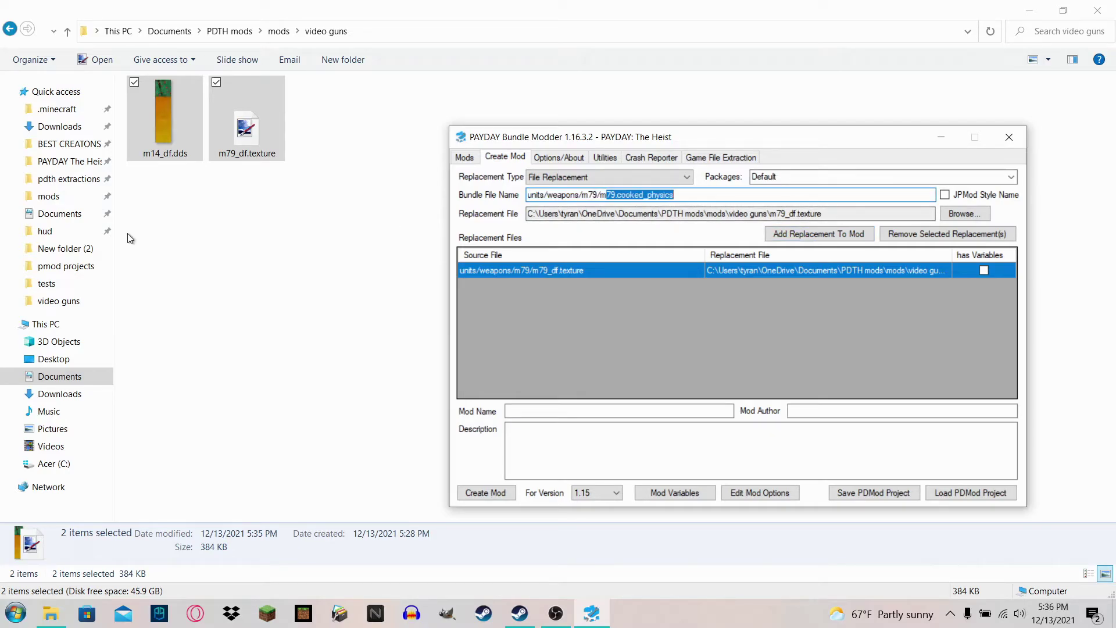
key(ctrl+a)
key(BackSpace)
text(unit)
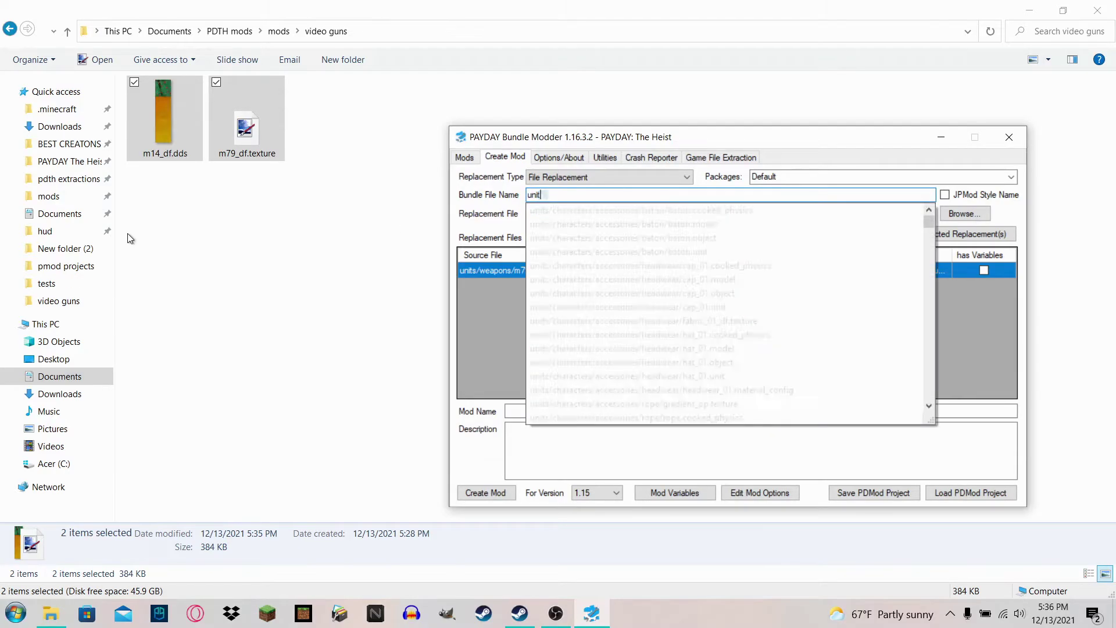
text(s/weapons/)
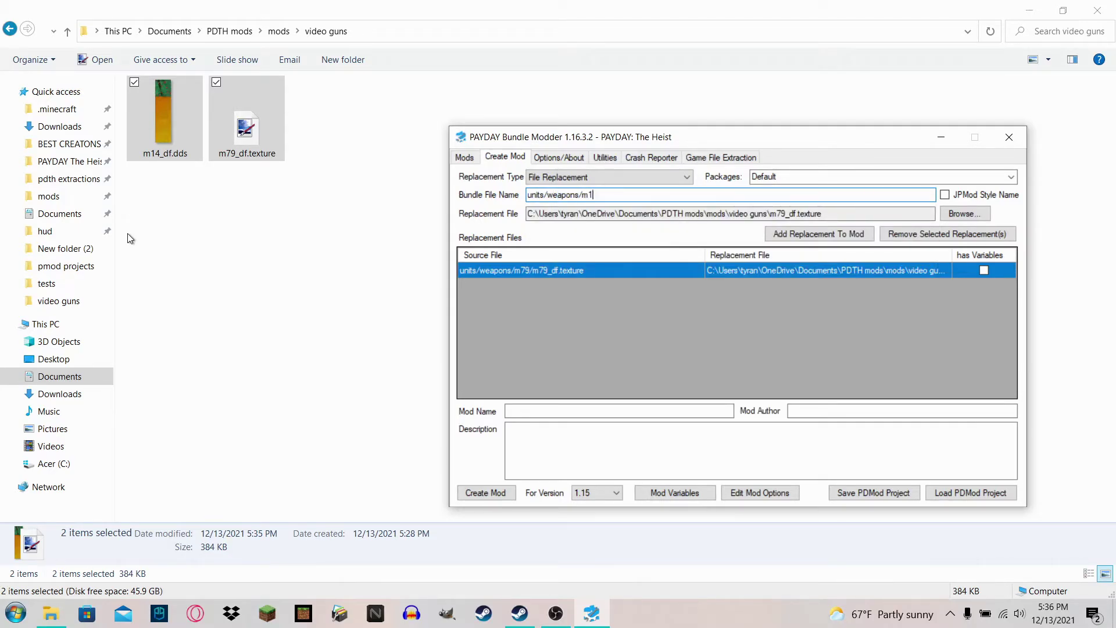
text(m14/)
key(Down)
key(Down)
key(Down)
key(Down)
key(Down)
key(Down)
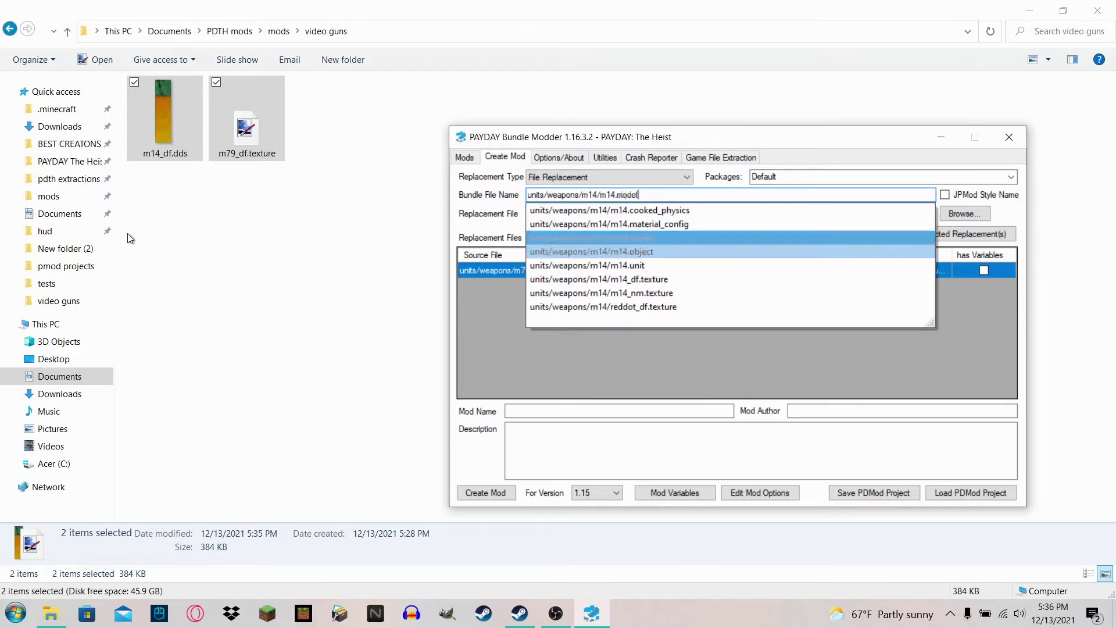
key(Return)
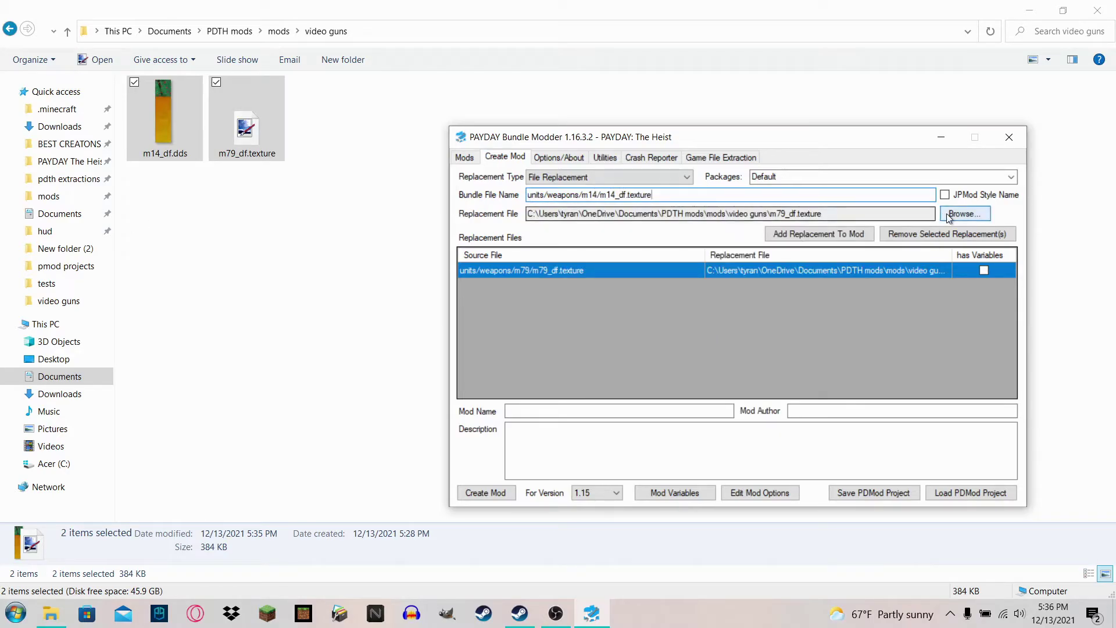
Rename m14_df.dds to m14_df.texture and add it as the M14 replacement.
click(965, 213)
right_click(655, 289)
click(637, 284)
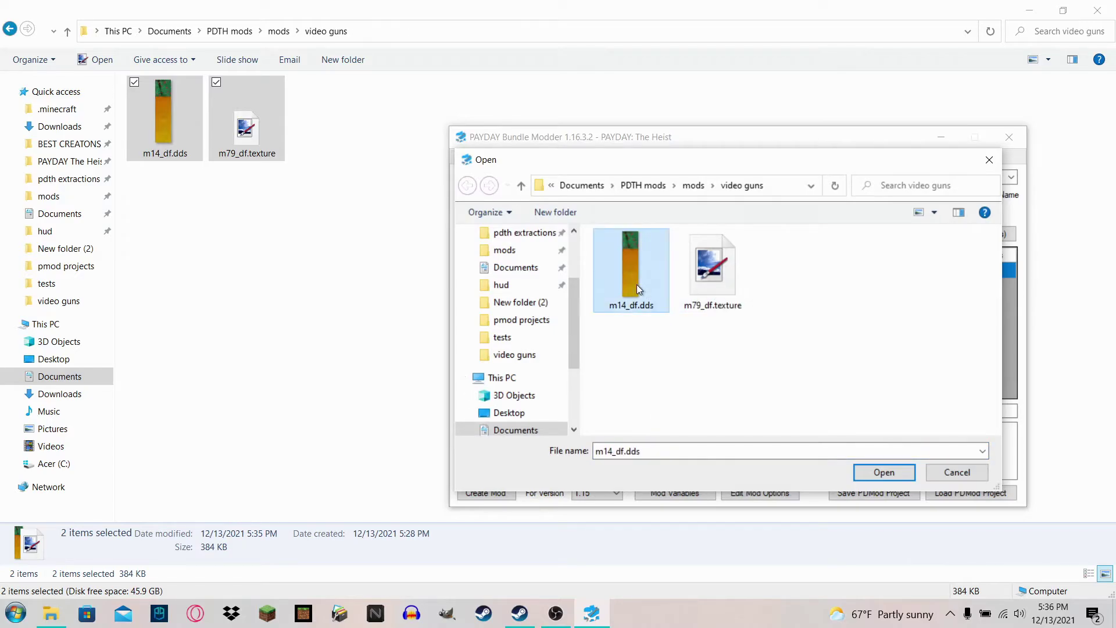
right_click(637, 285)
click(675, 566)
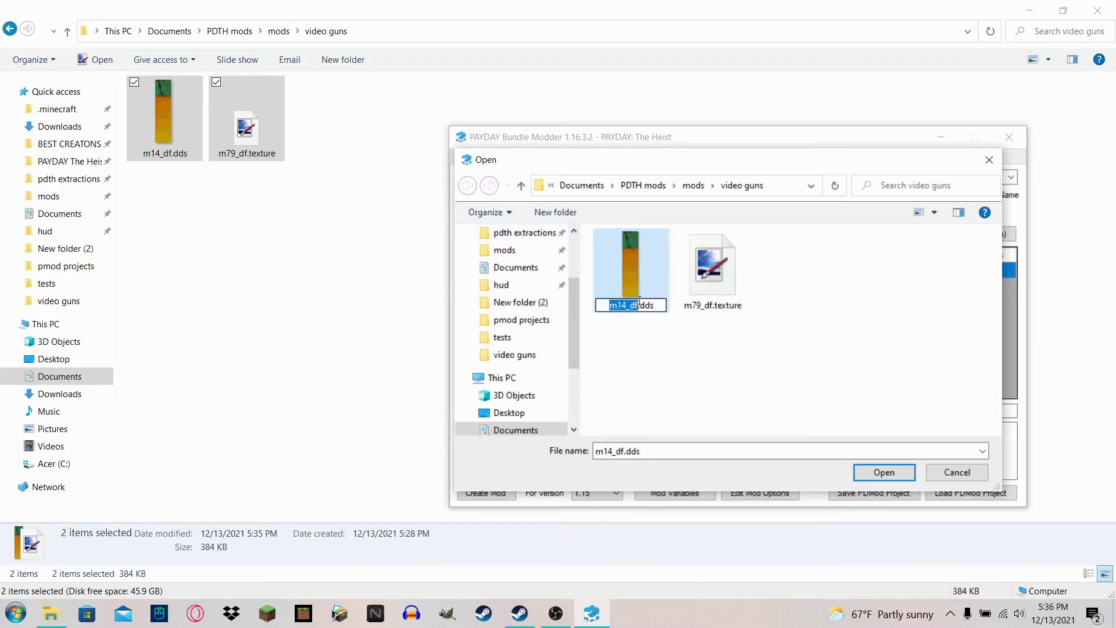
drag(645, 305, 707, 303)
key(BackSpace)
key(BackSpace)
text(texture)
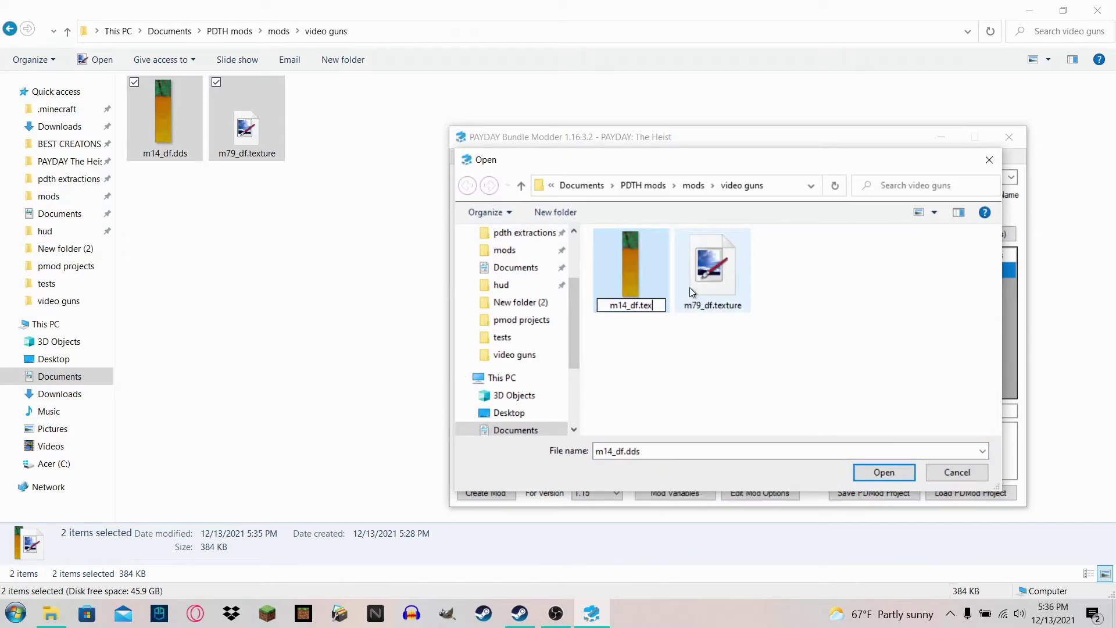
key(Return)
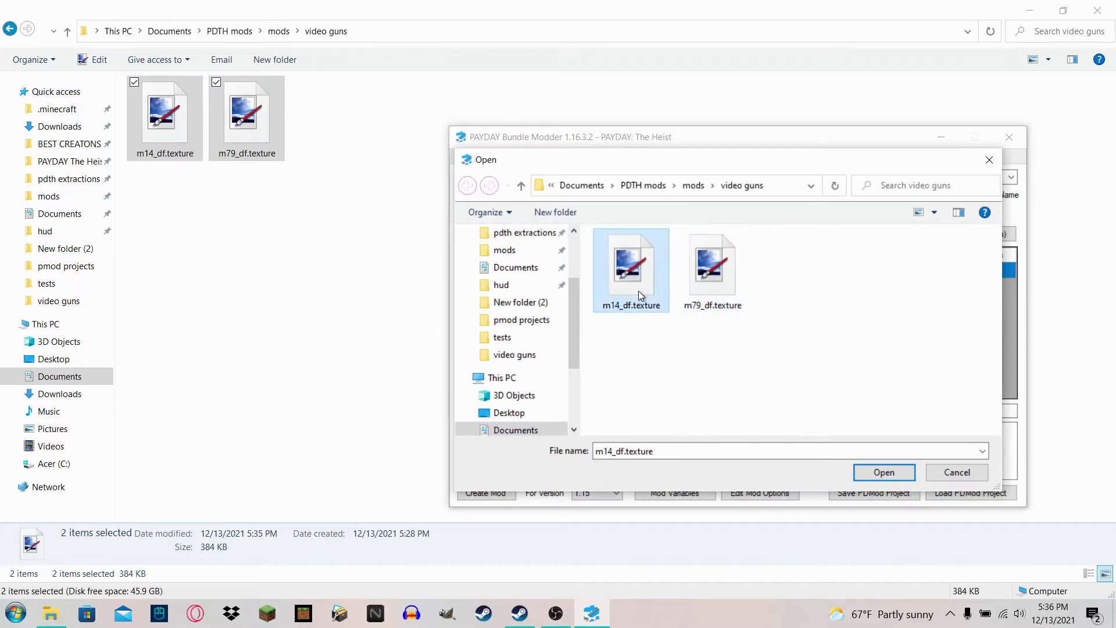
double_click(638, 291)
click(804, 234)
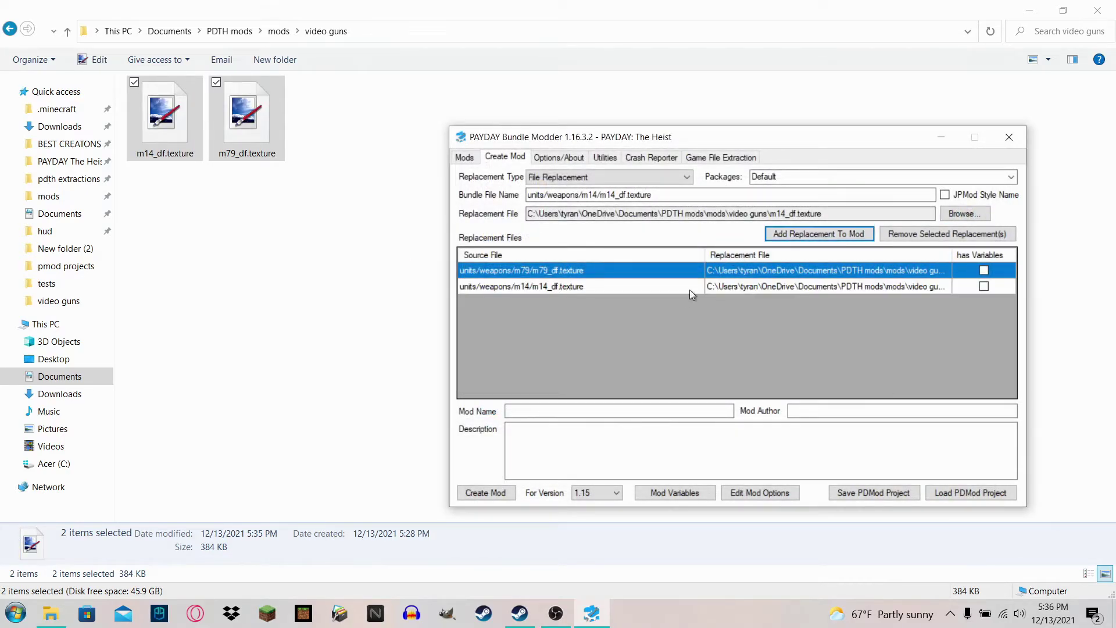
click(579, 411)
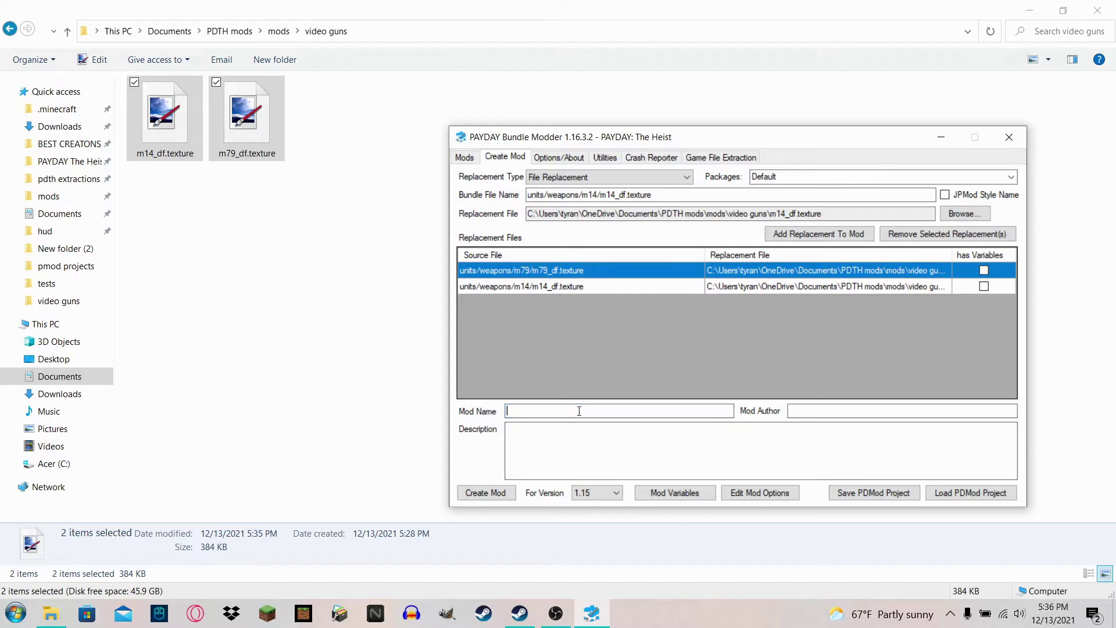
Create the 'video' mod package and save it as video.pdmod in Finished Products.
key(Tab)
click(488, 490)
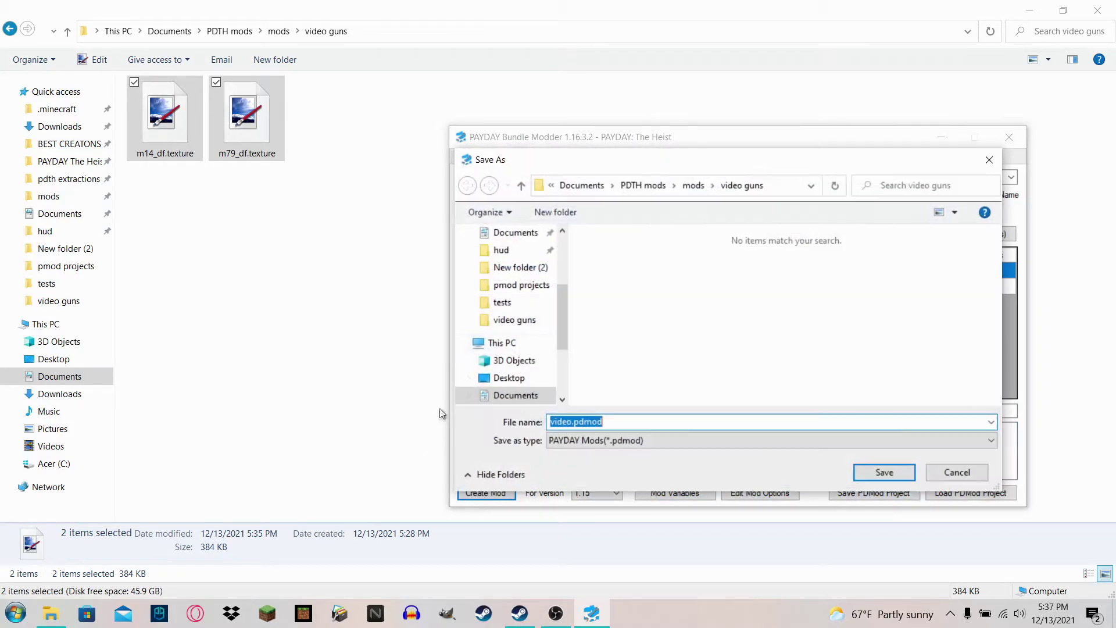
click(693, 185)
click(645, 332)
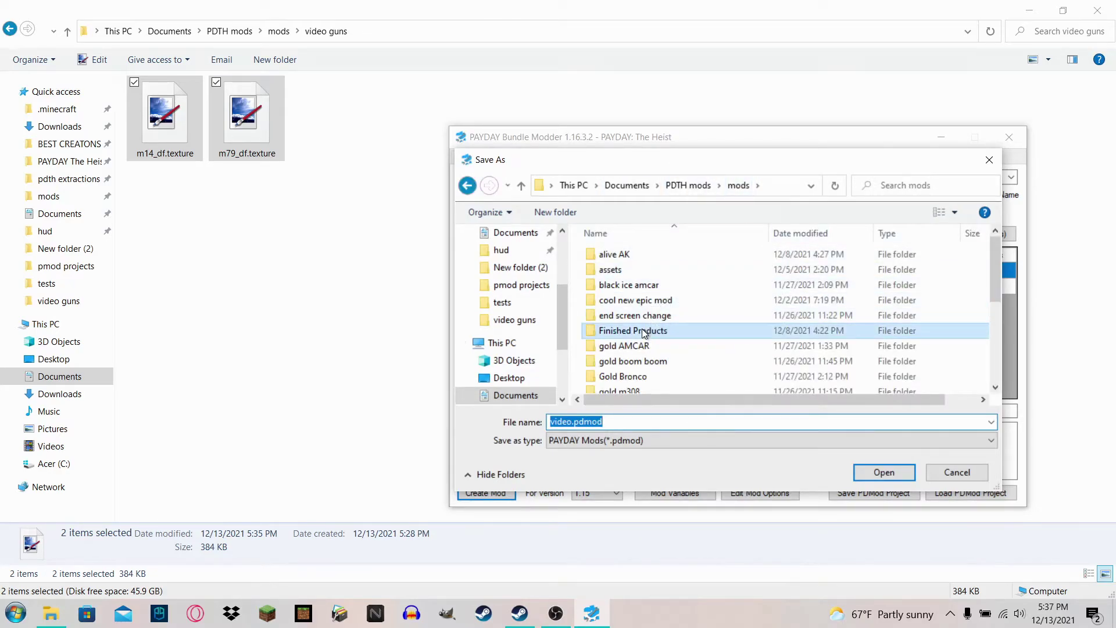
double_click(644, 331)
click(883, 472)
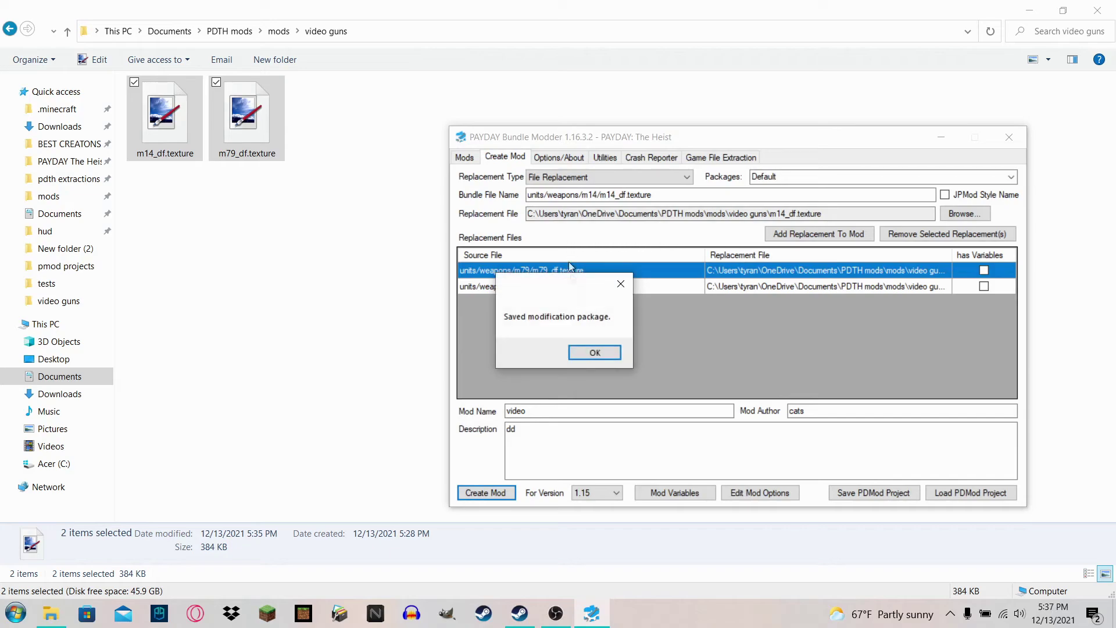
click(593, 350)
click(465, 158)
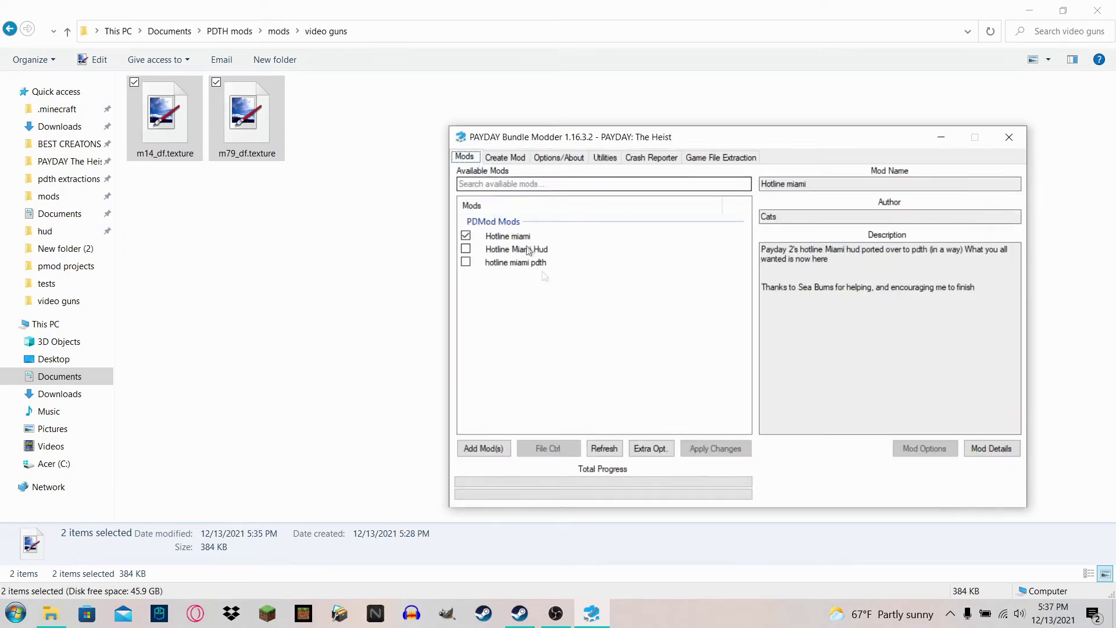
Load video.pdmod into the Mods list, apply it to the 11 game bundles, and close the modder.
click(485, 452)
scroll(672, 360, down, 3)
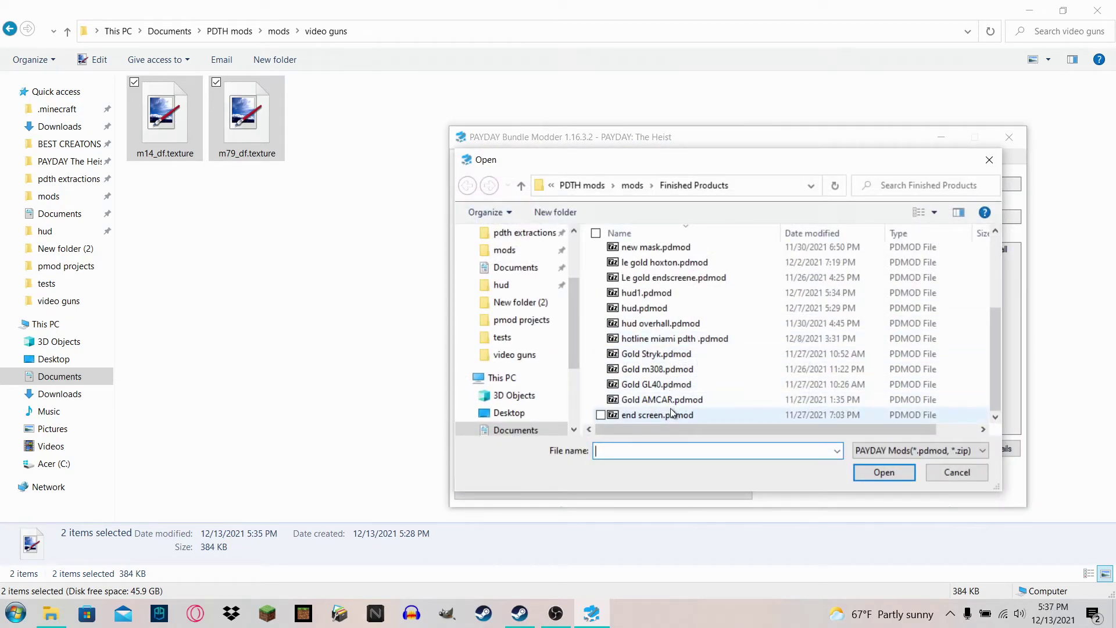
scroll(673, 407, up, 3)
scroll(672, 406, down, 2)
scroll(669, 372, up, 2)
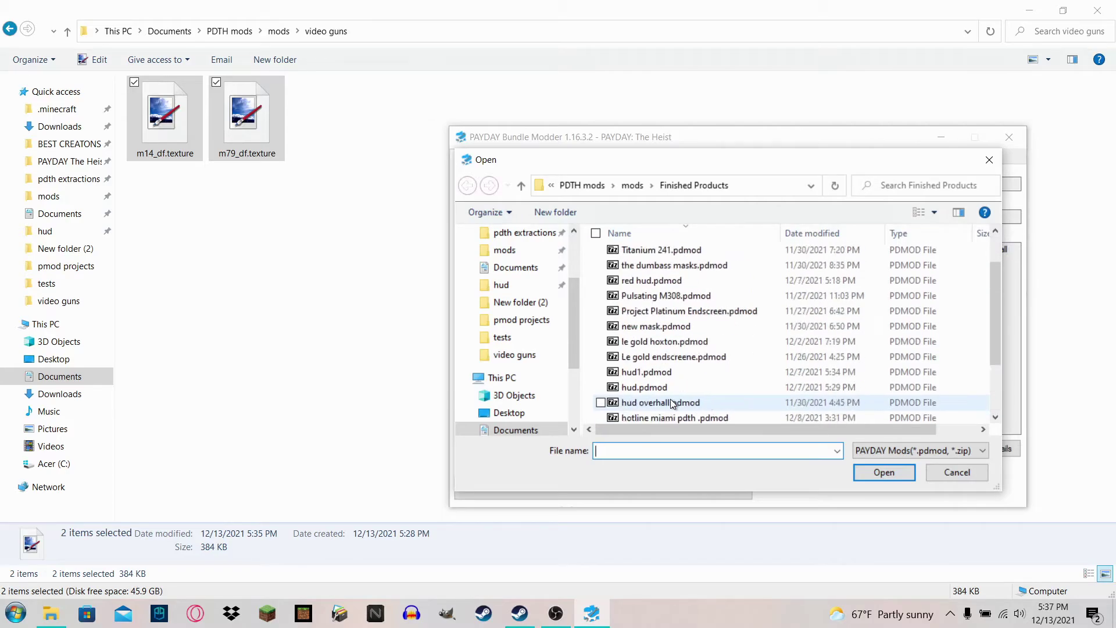
double_click(663, 291)
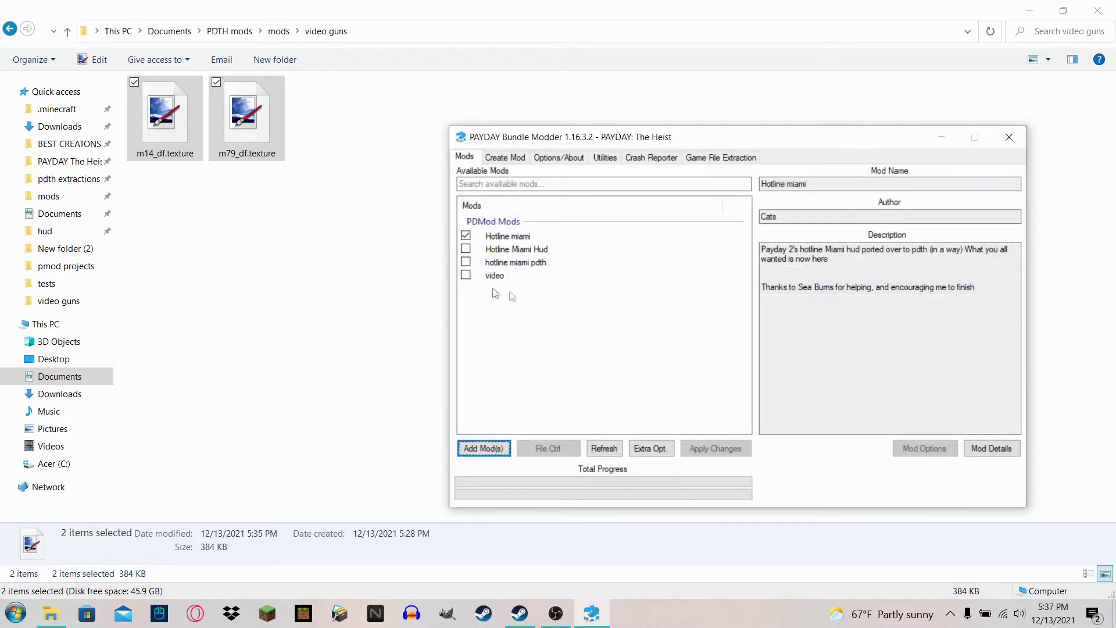
click(714, 448)
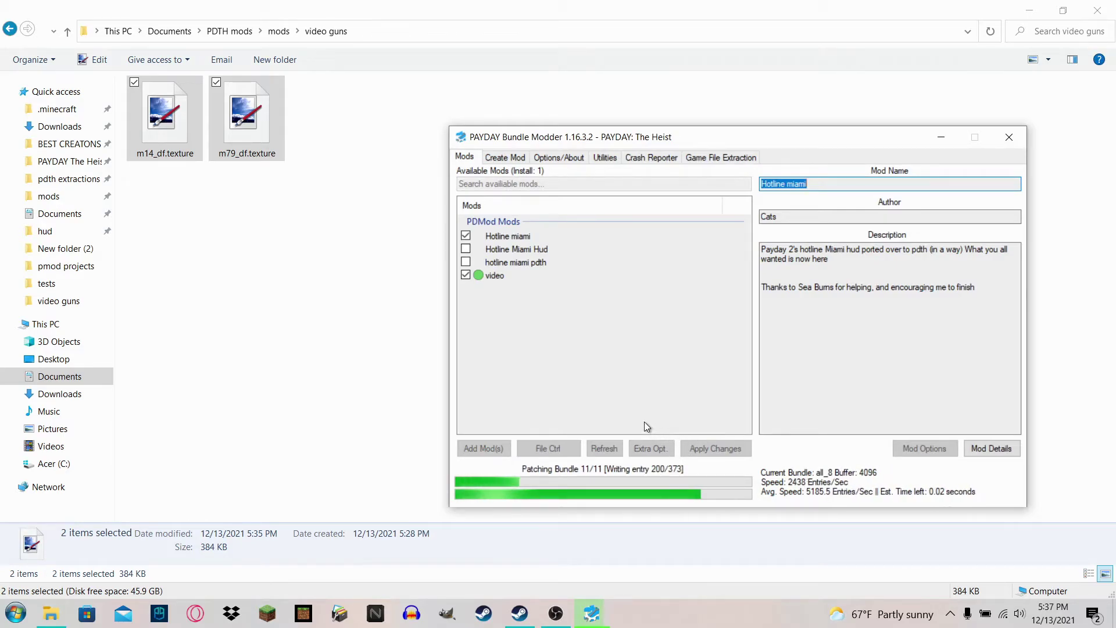
click(1010, 137)
Close the video guns folder, launch PAYDAY: The Heist, and check OBS's Game Capture source.
click(1098, 10)
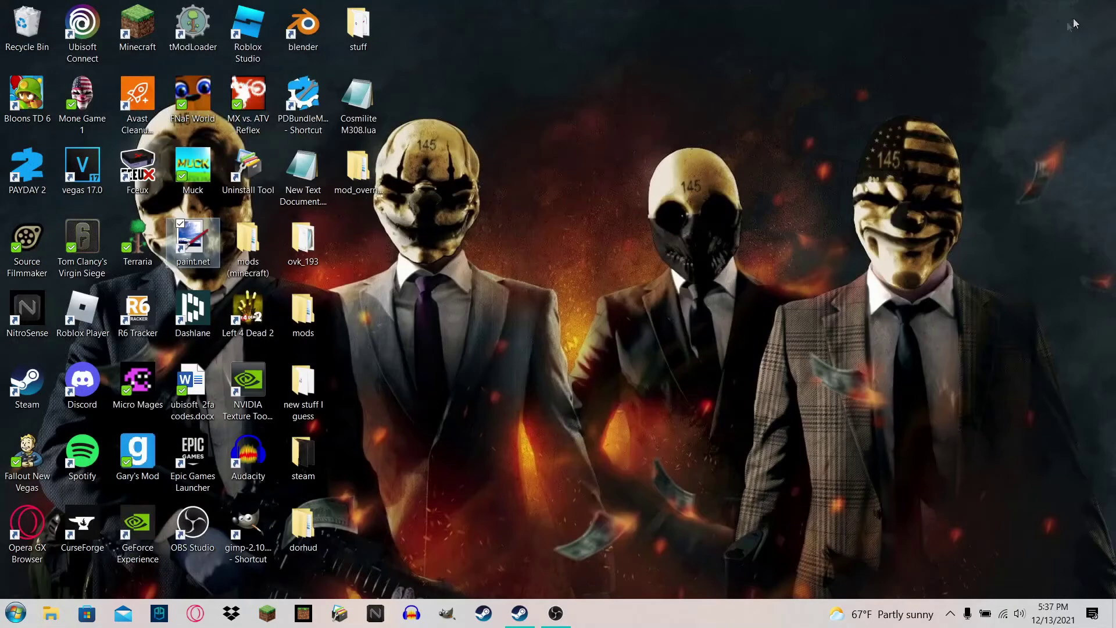
double_click(95, 107)
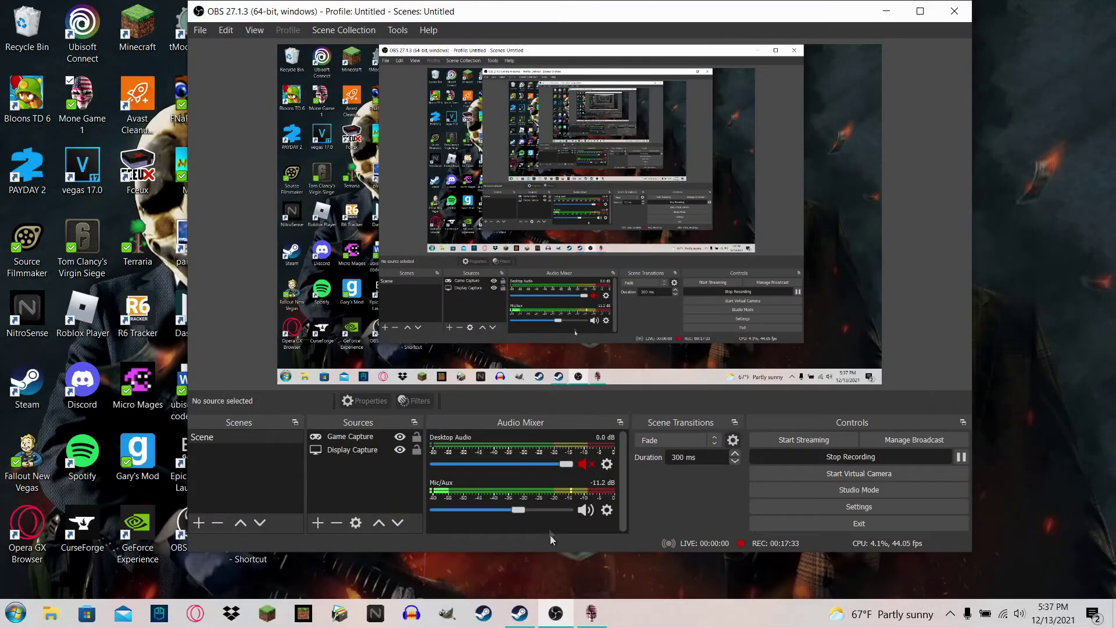
click(327, 436)
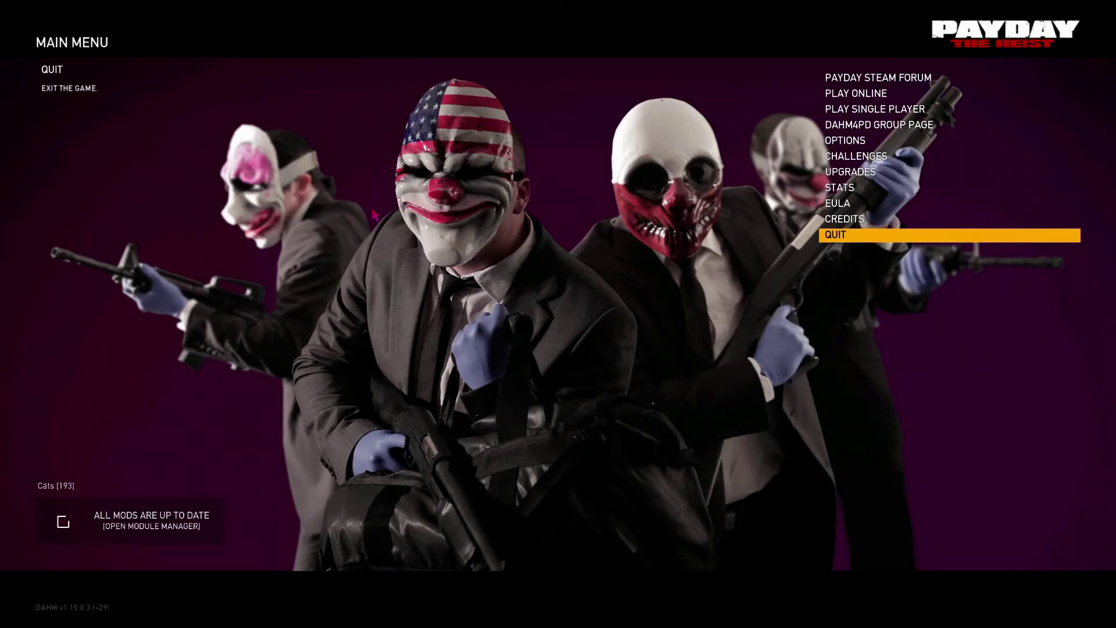
Go to Play Single Player and start the First World Bank heist on Normal.
key(Down)
key(Down)
key(Return)
key(Down)
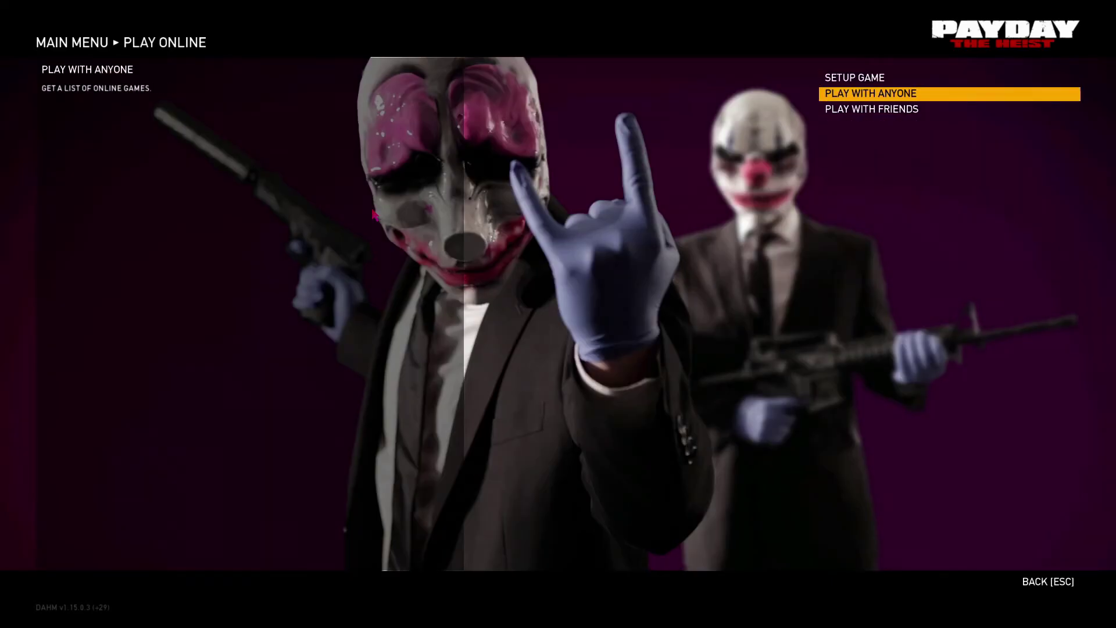
key(Return)
key(Escape)
key(Up)
key(Escape)
key(Down)
key(Down)
key(Up)
key(Return)
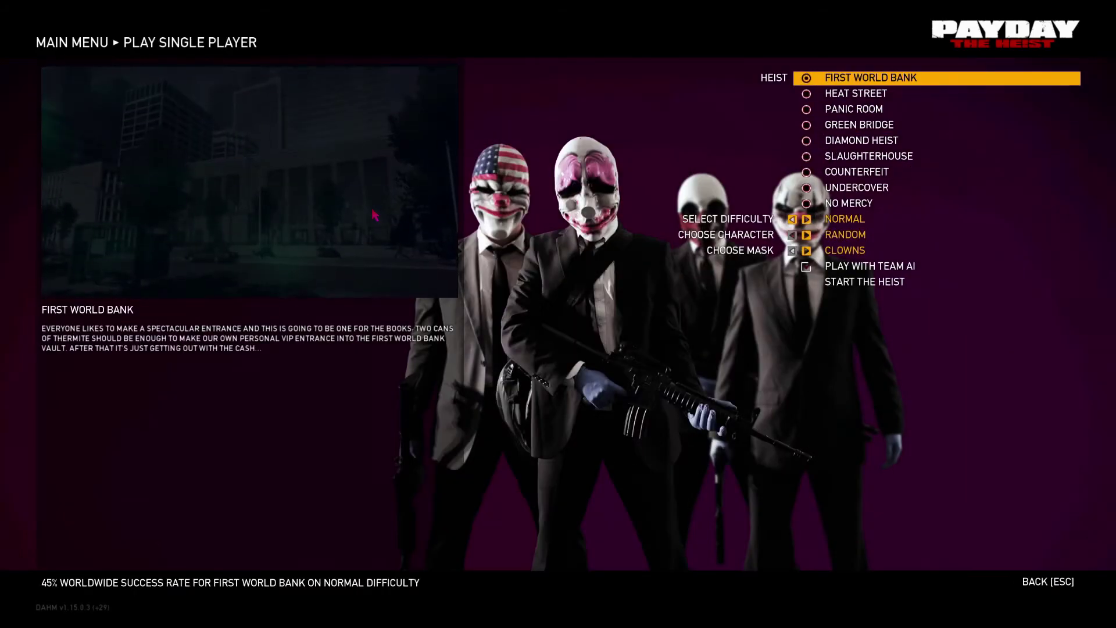
key(Up)
key(Return)
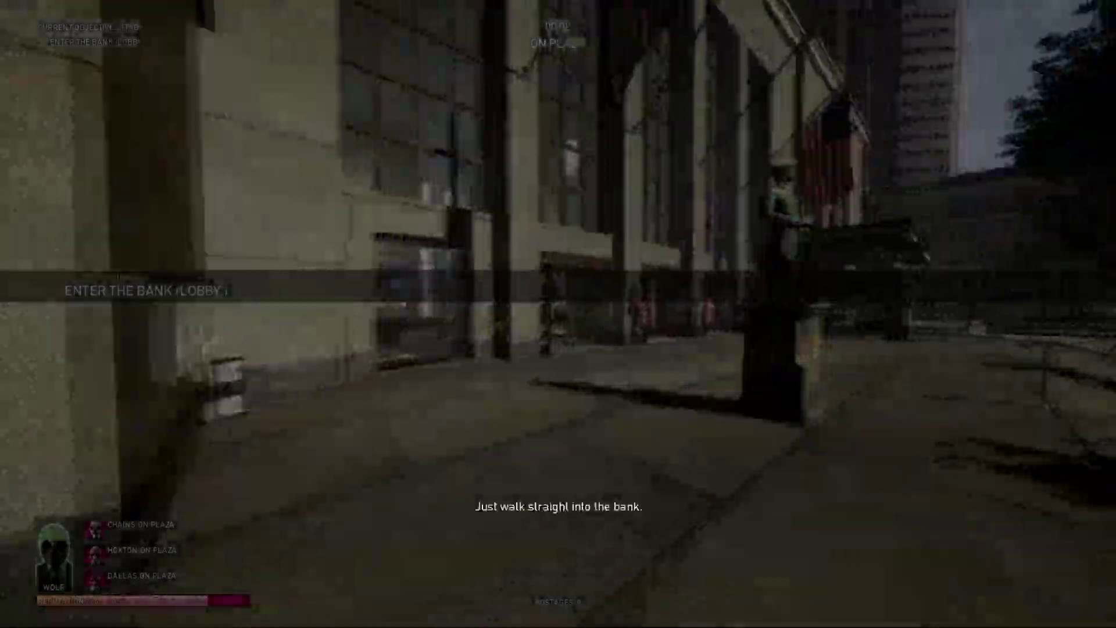
Walk into the First World Bank lobby, switching between GL40 and M308, then end the game.
key(w)
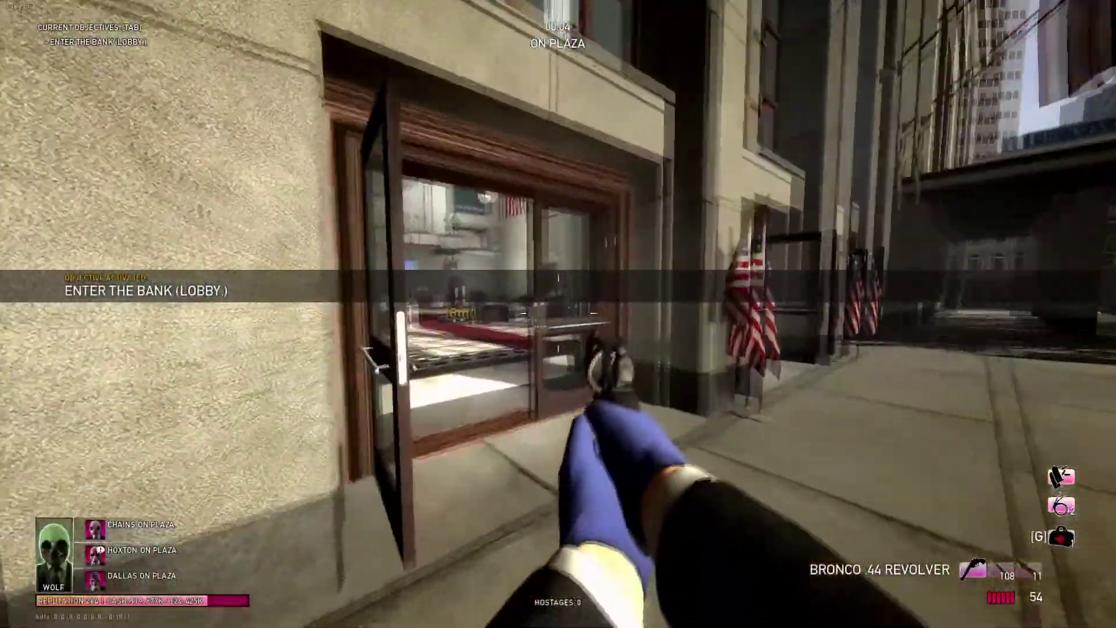
key(1)
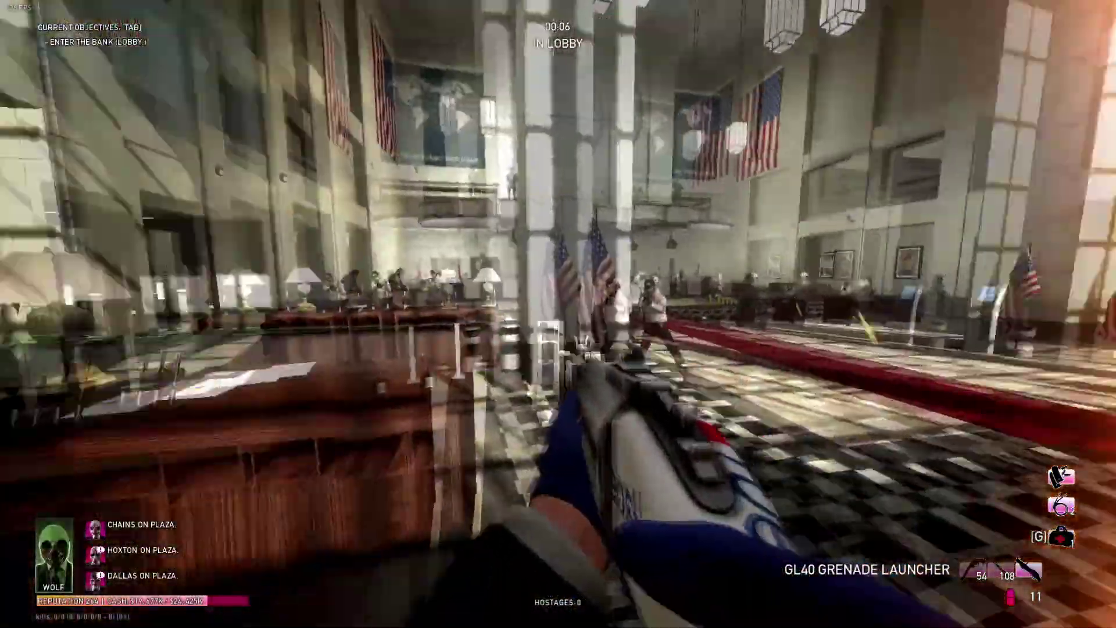
key(2)
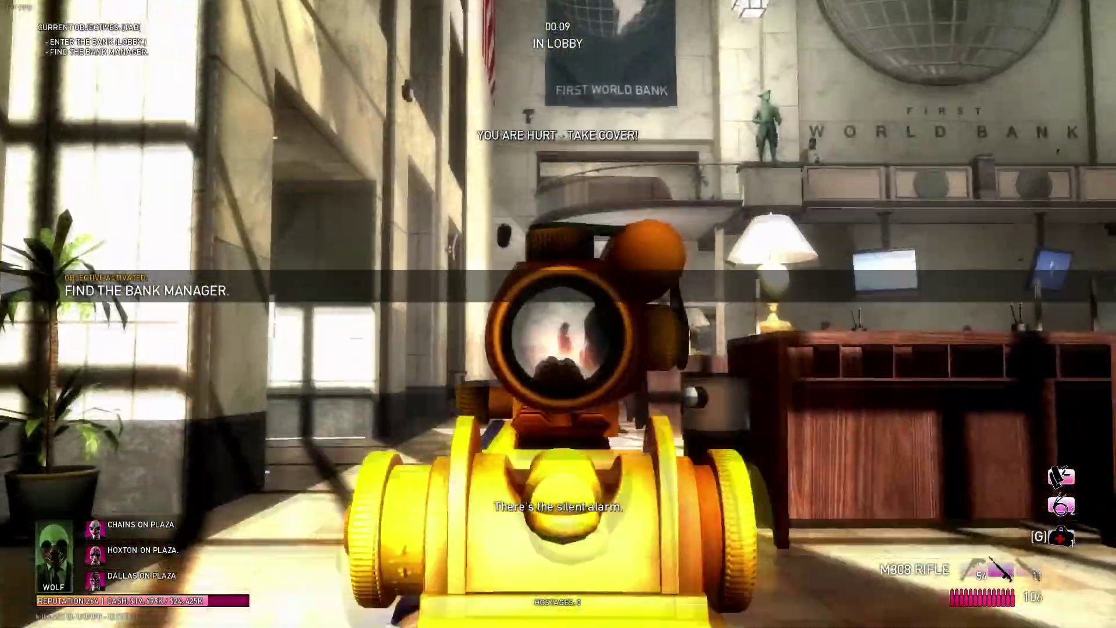
right_click(559, 314)
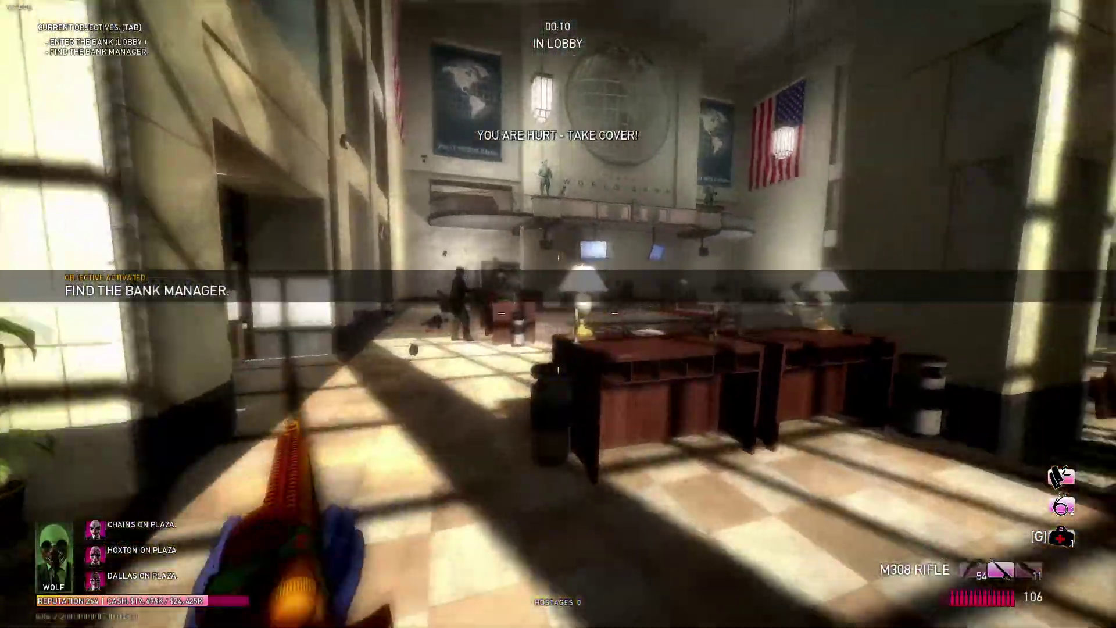
key(w)
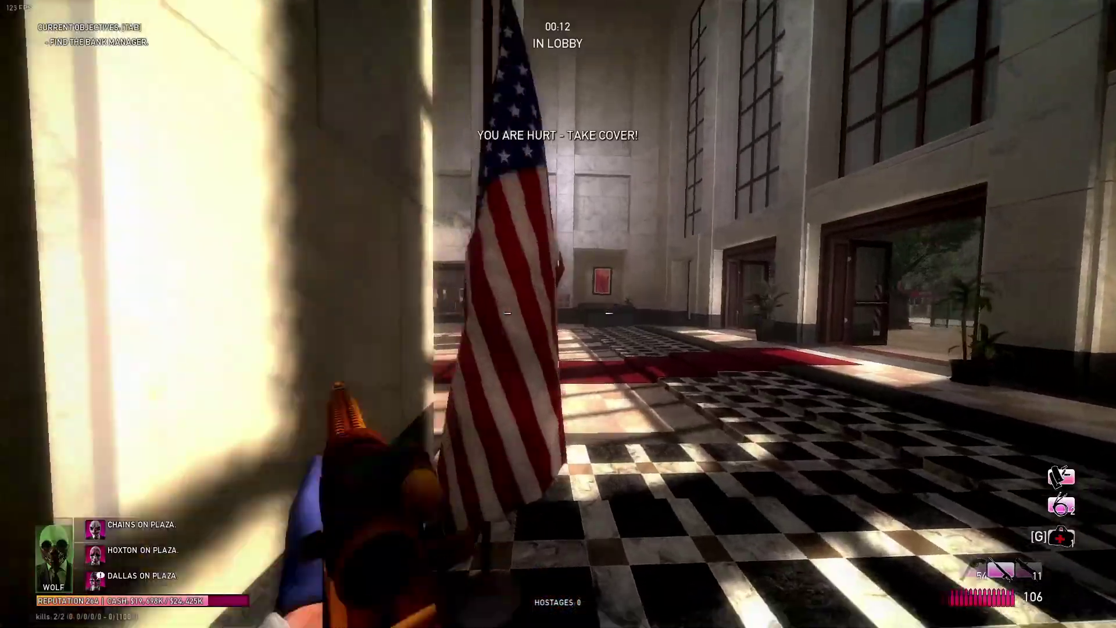
key(w)
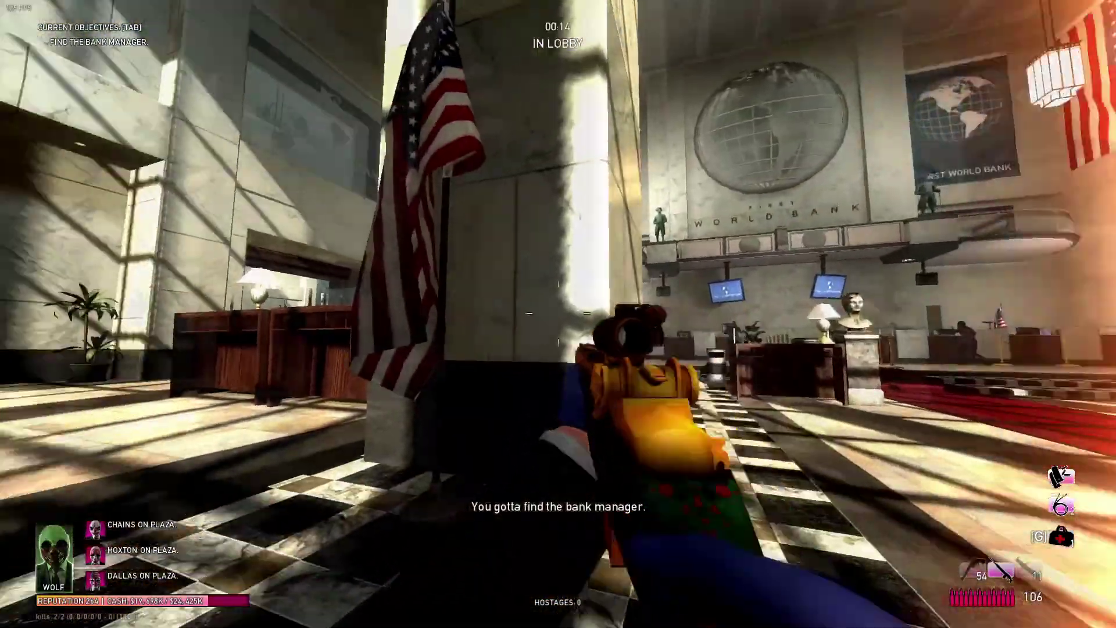
key(Escape)
key(Return)
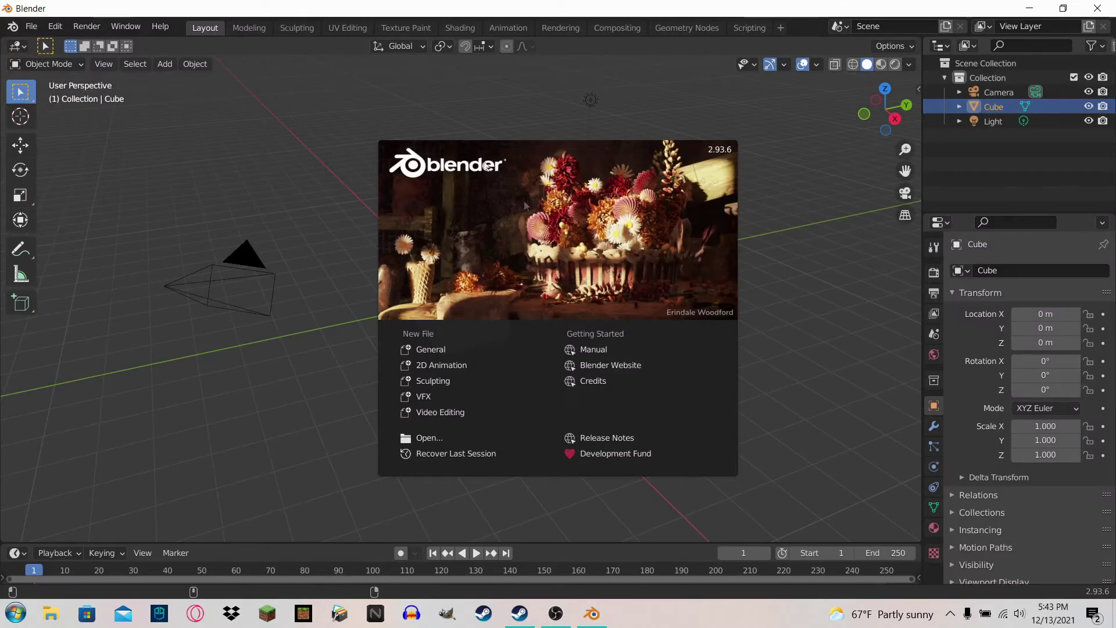
Dismiss the splash screen, delete the default cube, and start browsing for an OBJ to import.
click(486, 349)
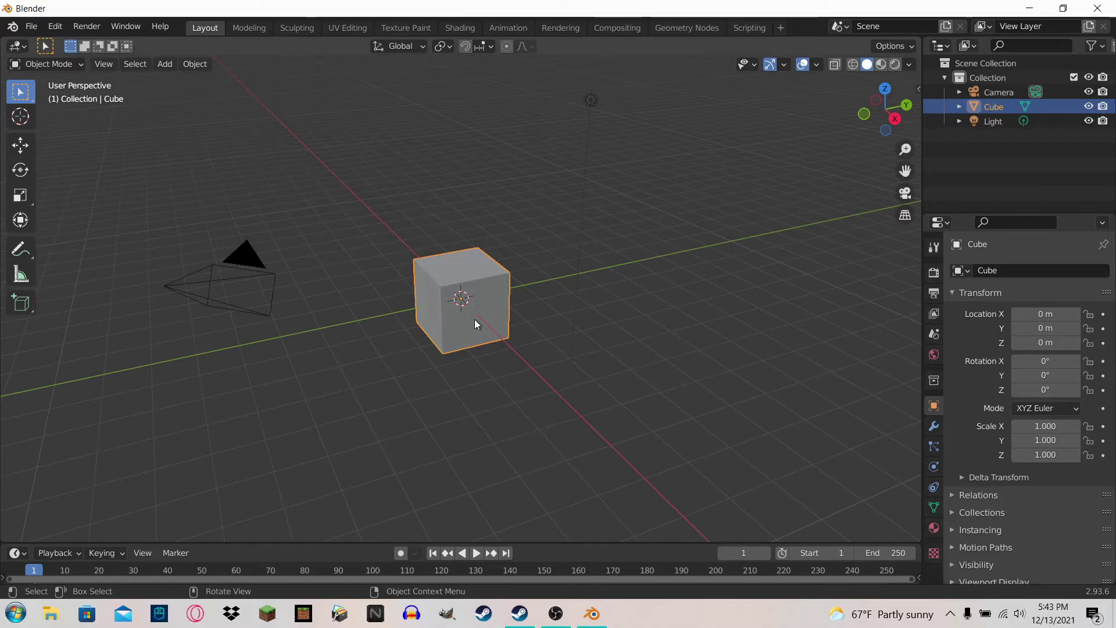
key(Home)
key(Delete)
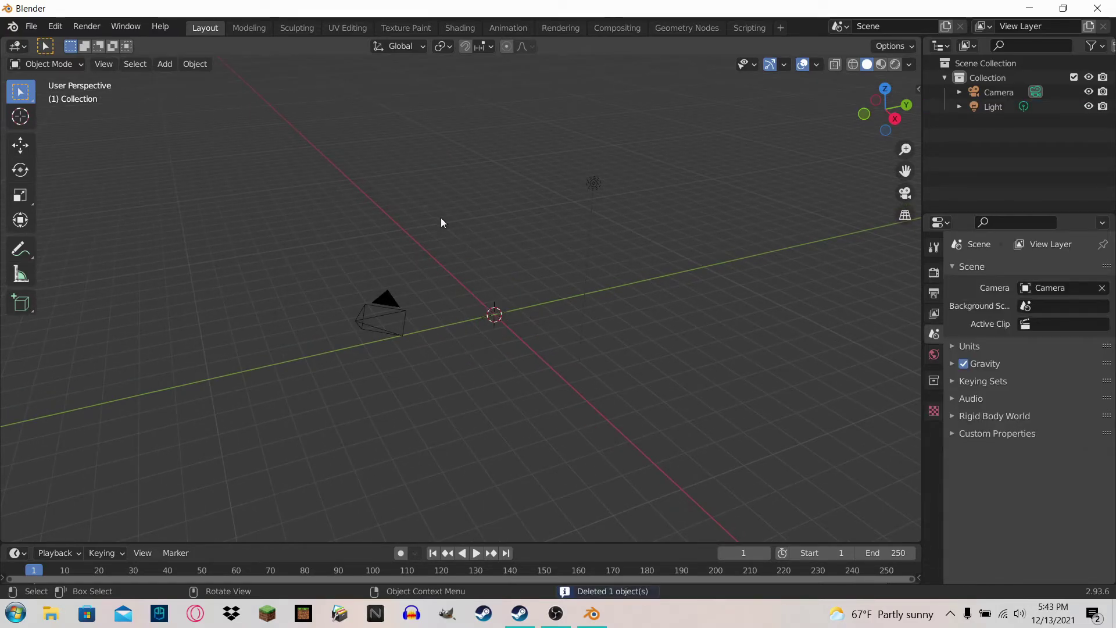
click(31, 26)
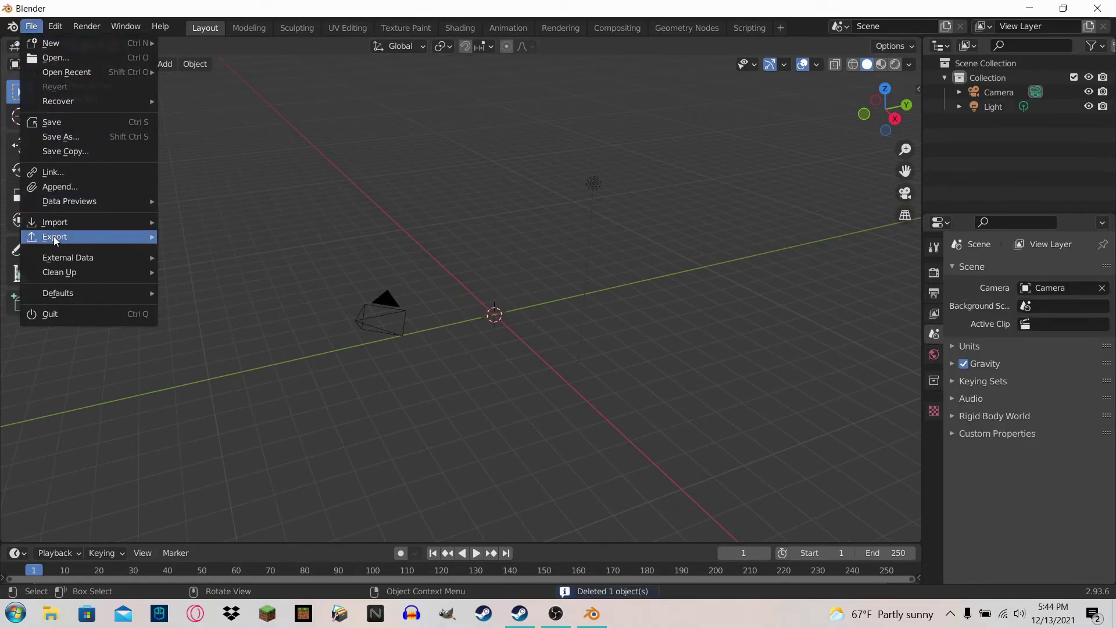
mouse_move(71, 226)
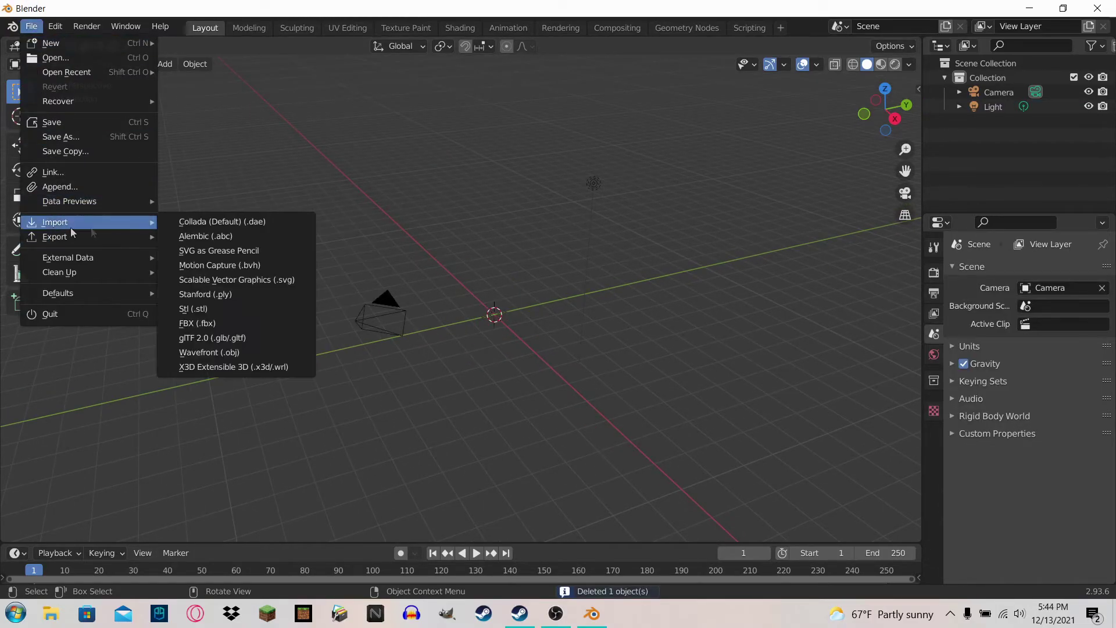
click(232, 353)
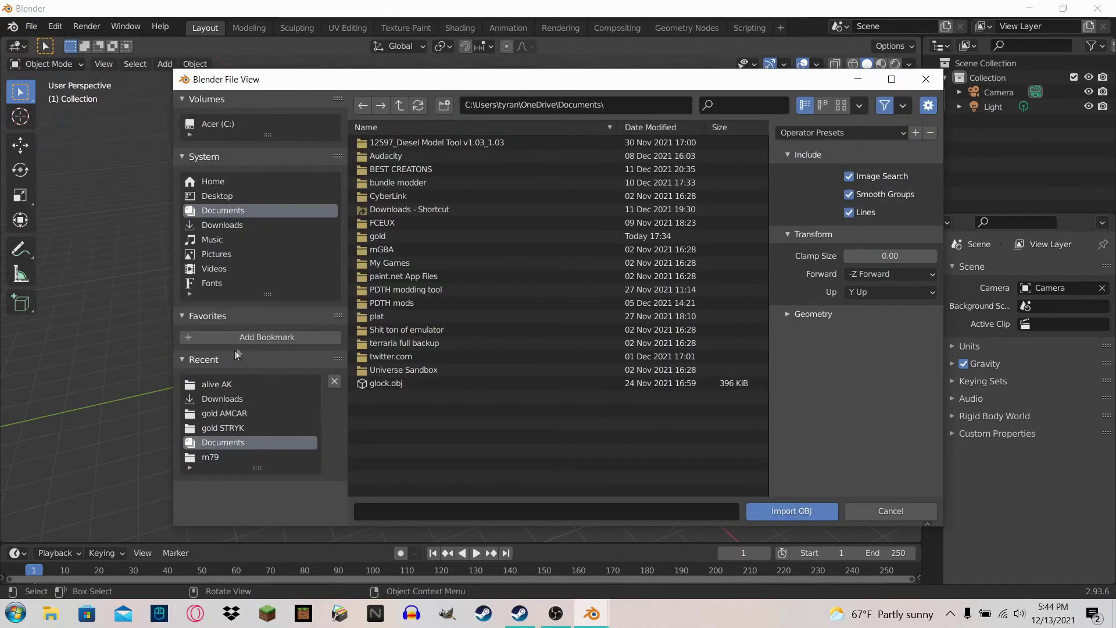
click(285, 225)
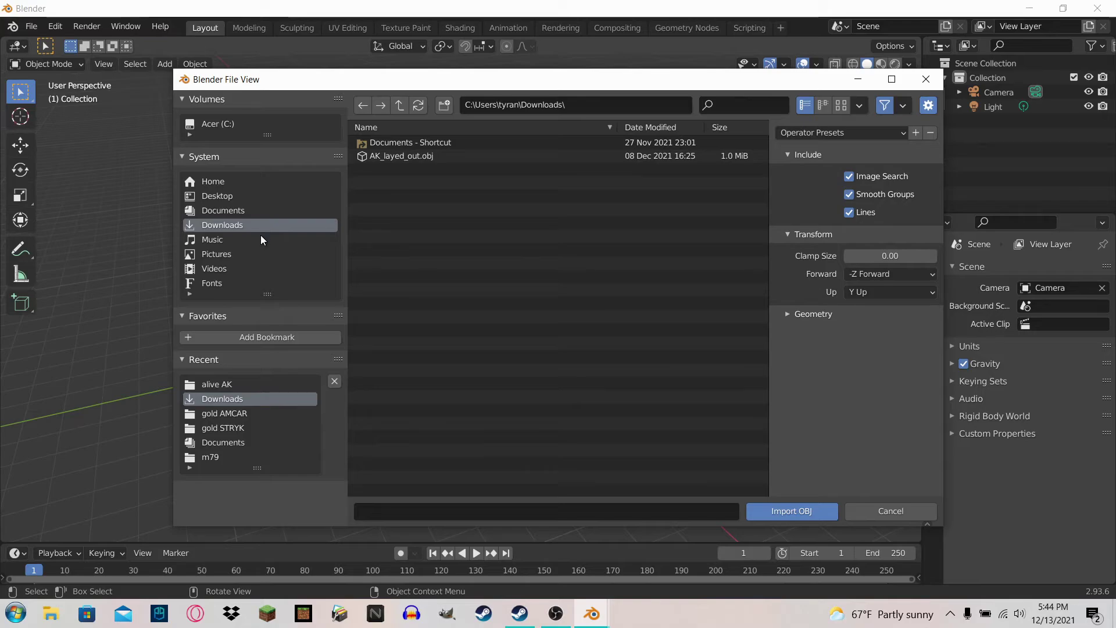
click(266, 210)
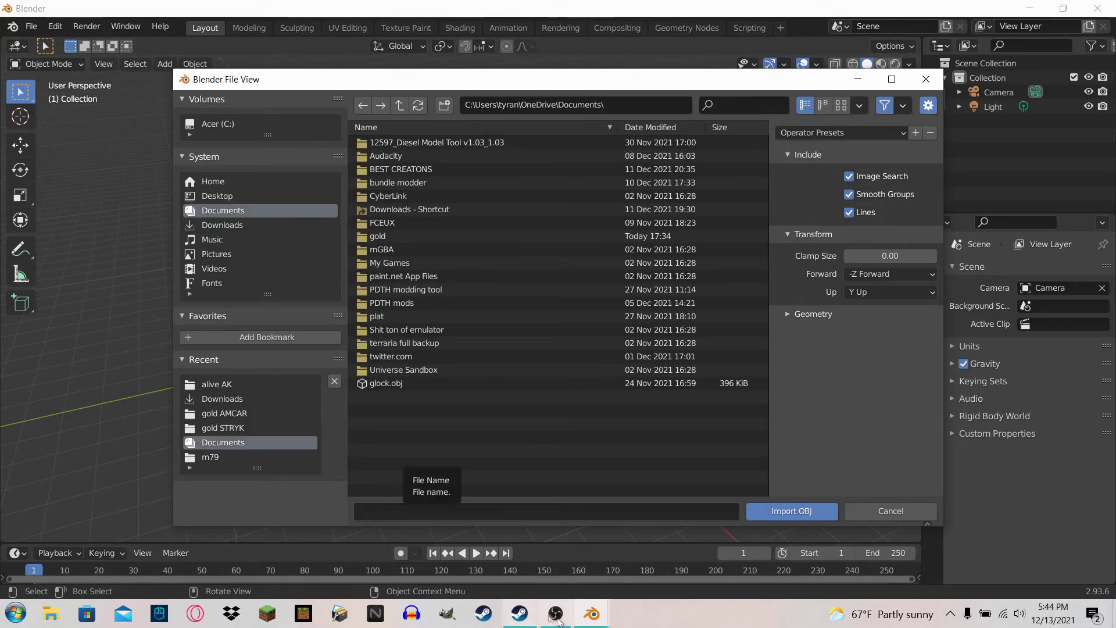
Import Mw2_BlueTiger.obj from Downloads as a Wavefront OBJ.
click(927, 79)
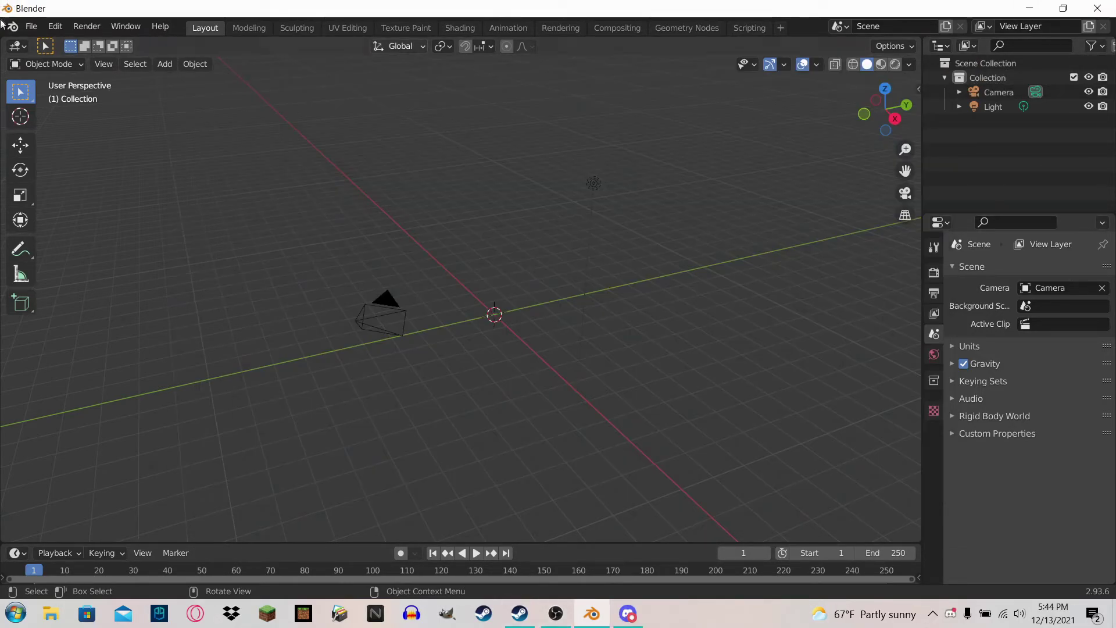
click(31, 26)
mouse_move(47, 229)
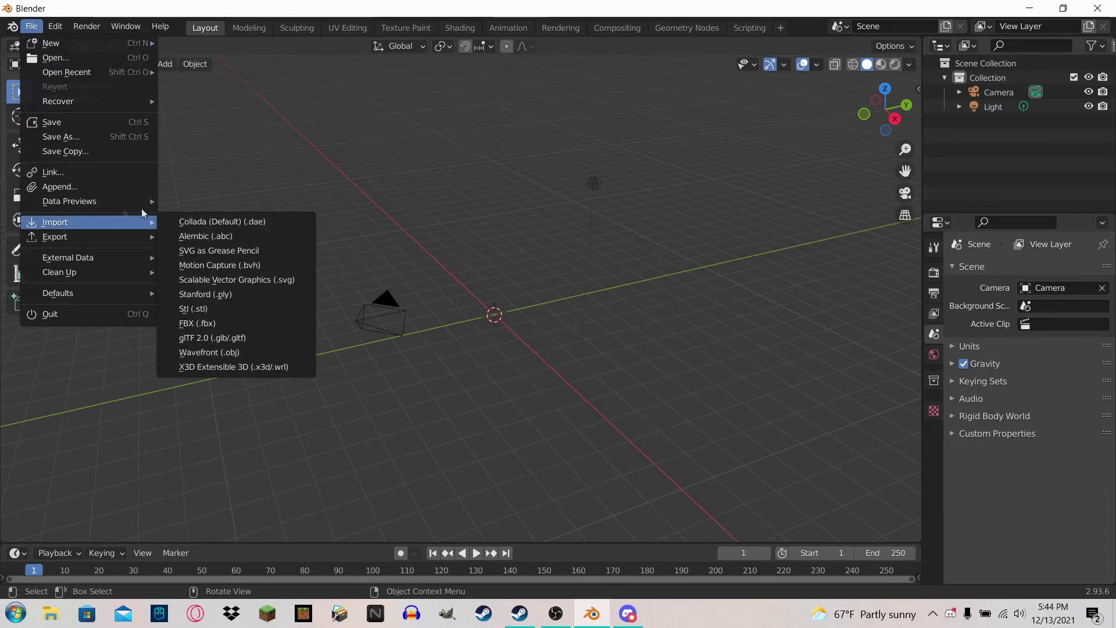
click(221, 351)
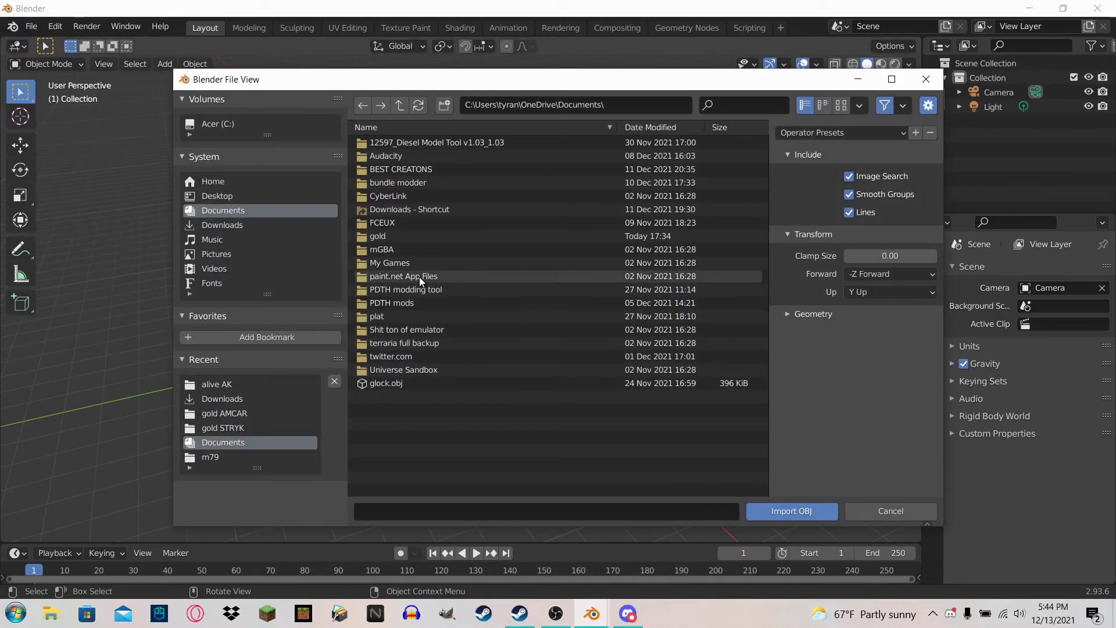
click(208, 224)
click(455, 169)
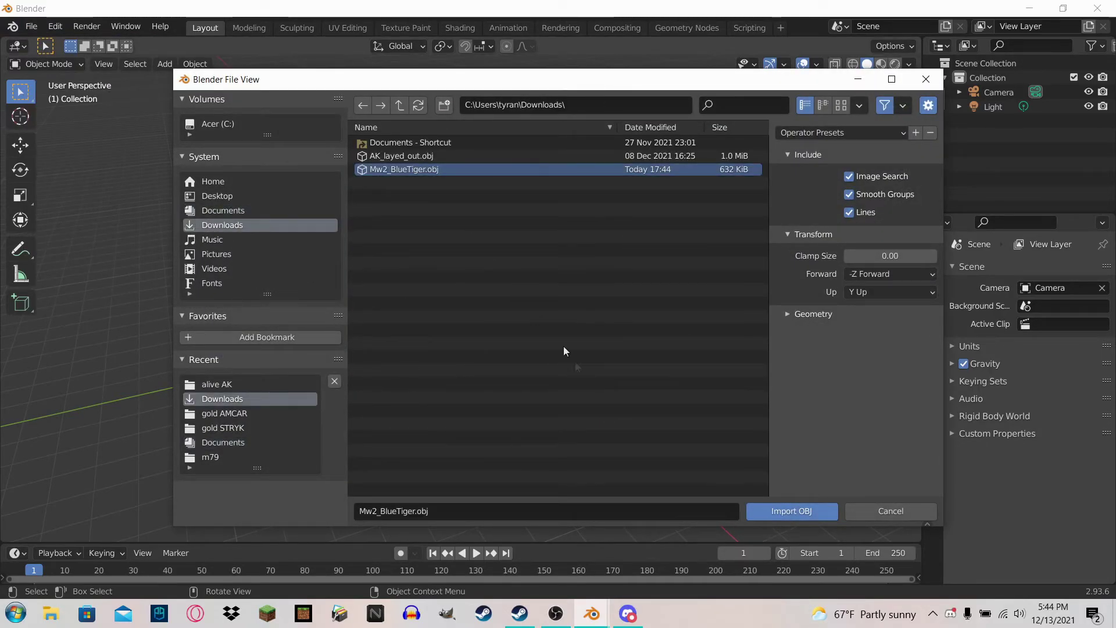
click(792, 511)
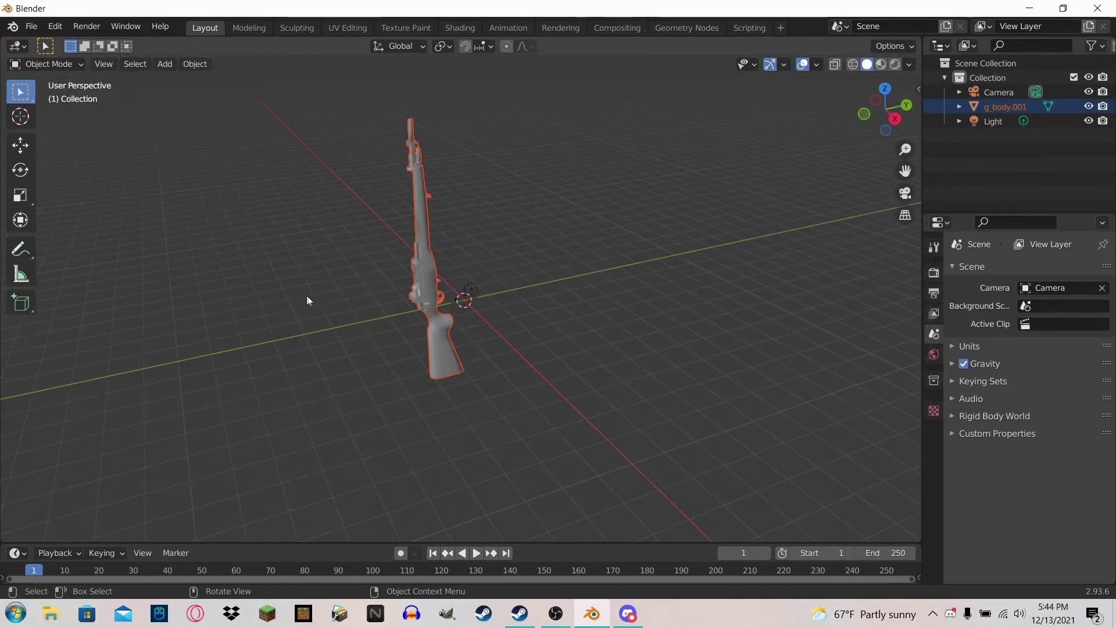
scroll(692, 289, up, 5)
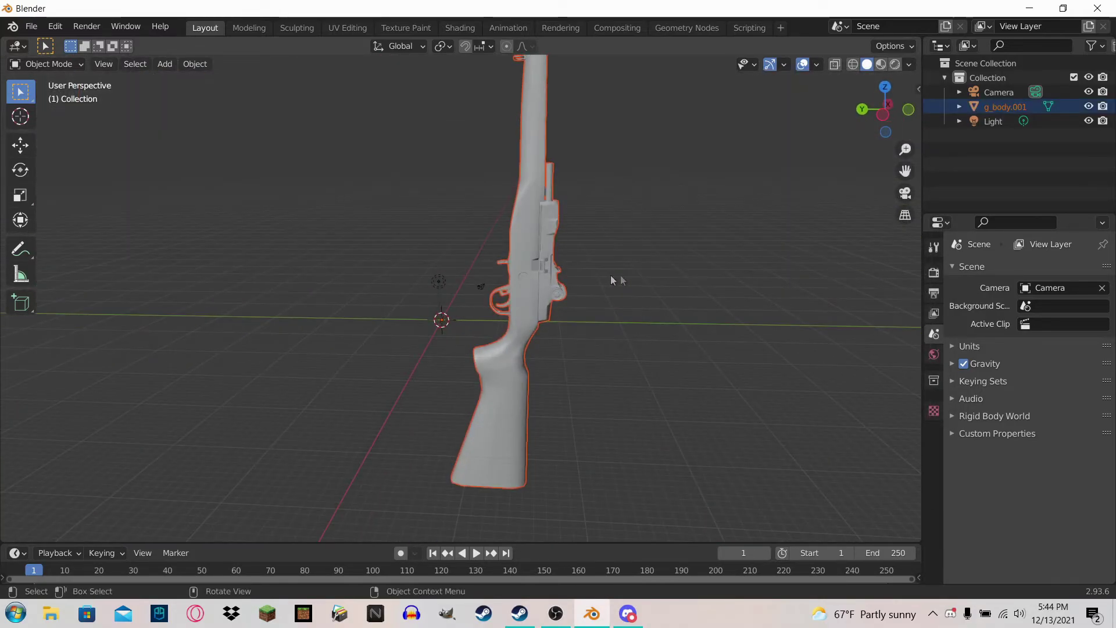
Select g_body.001 and set its material's Base Color input to Image Texture.
click(933, 412)
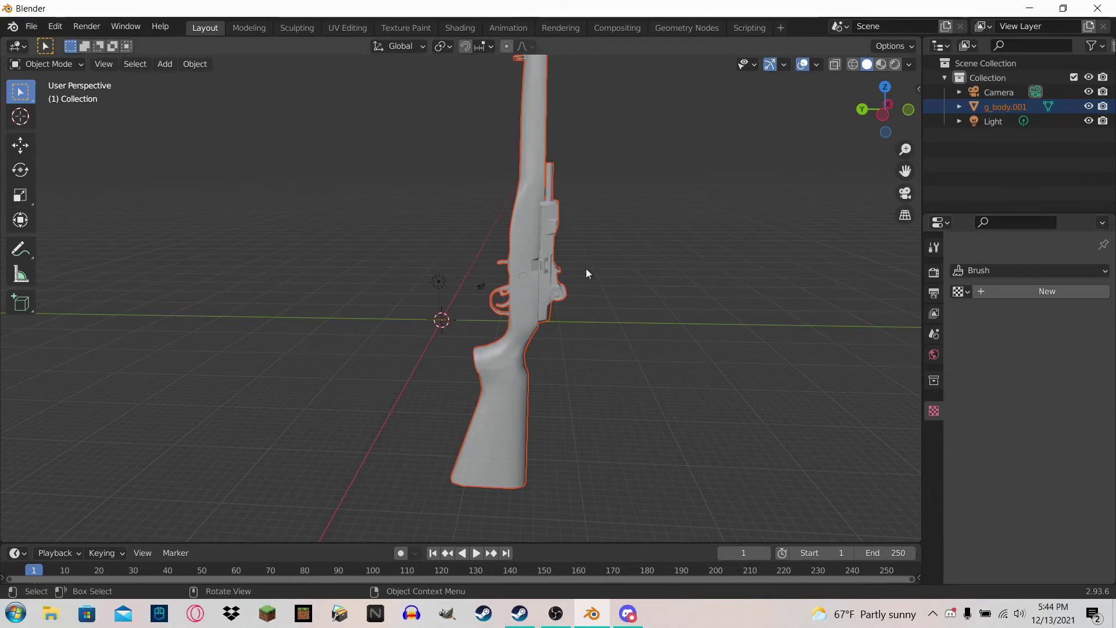
scroll(725, 199, up, 8)
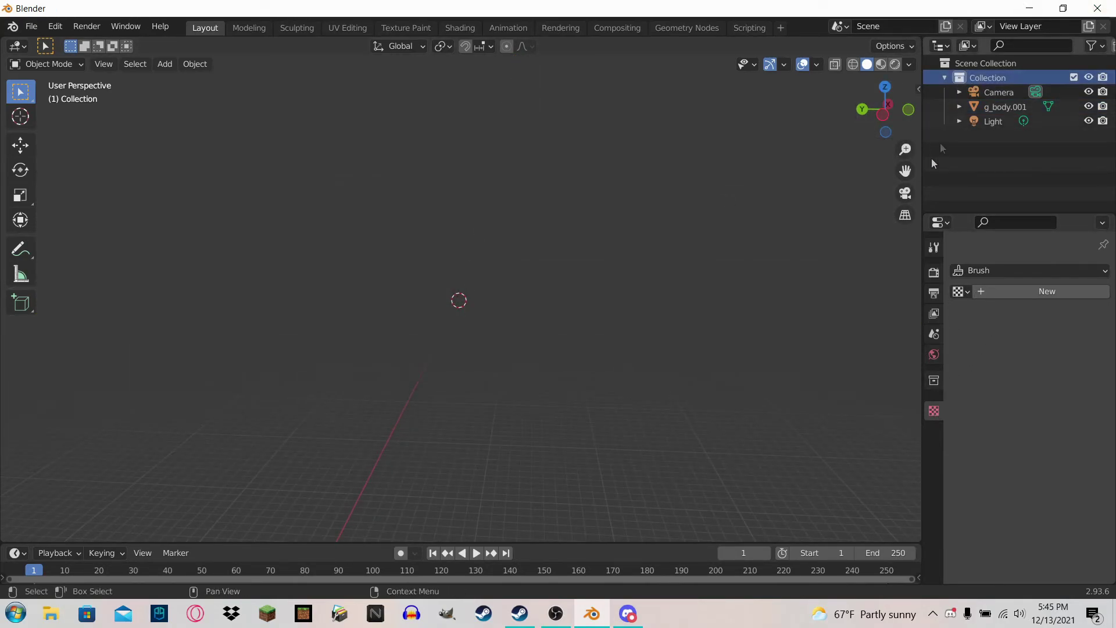
scroll(902, 295, down, 6)
click(994, 93)
click(994, 106)
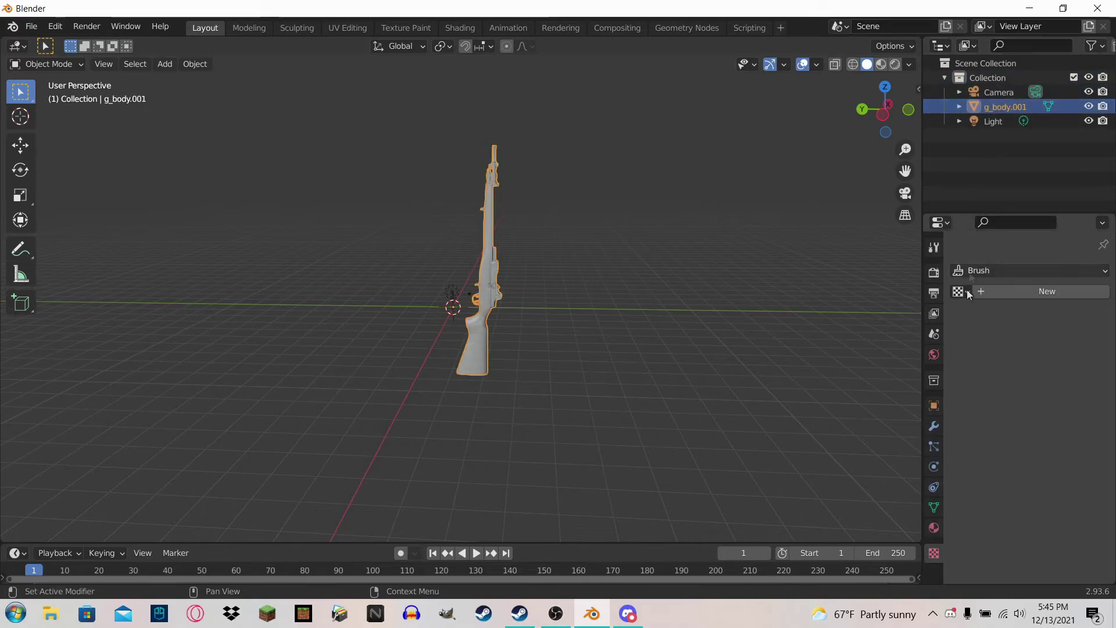
click(934, 528)
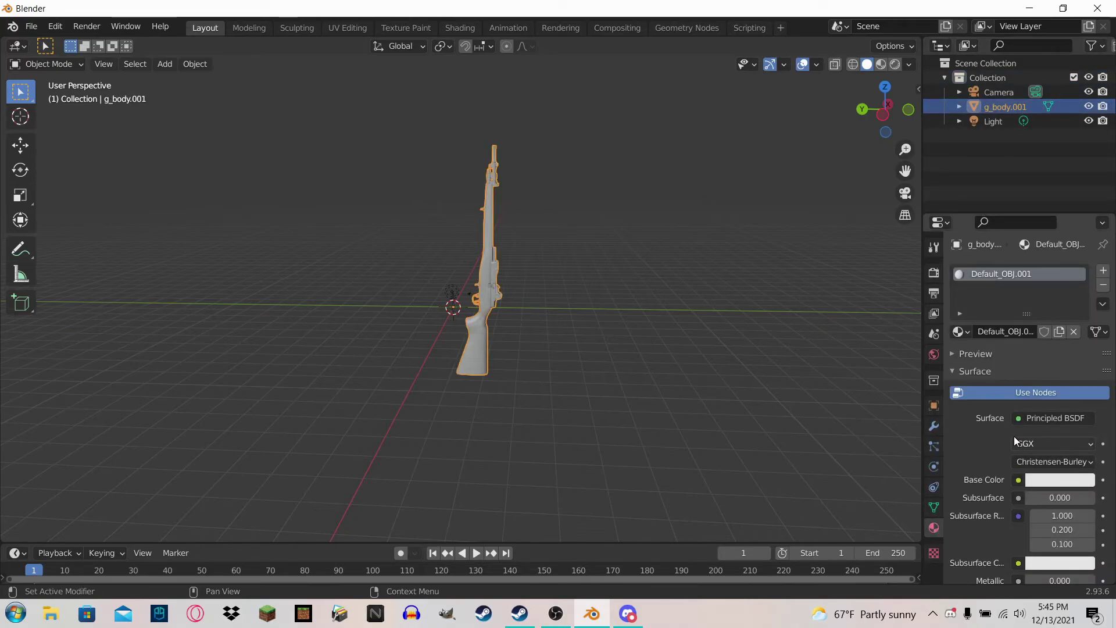
click(1019, 481)
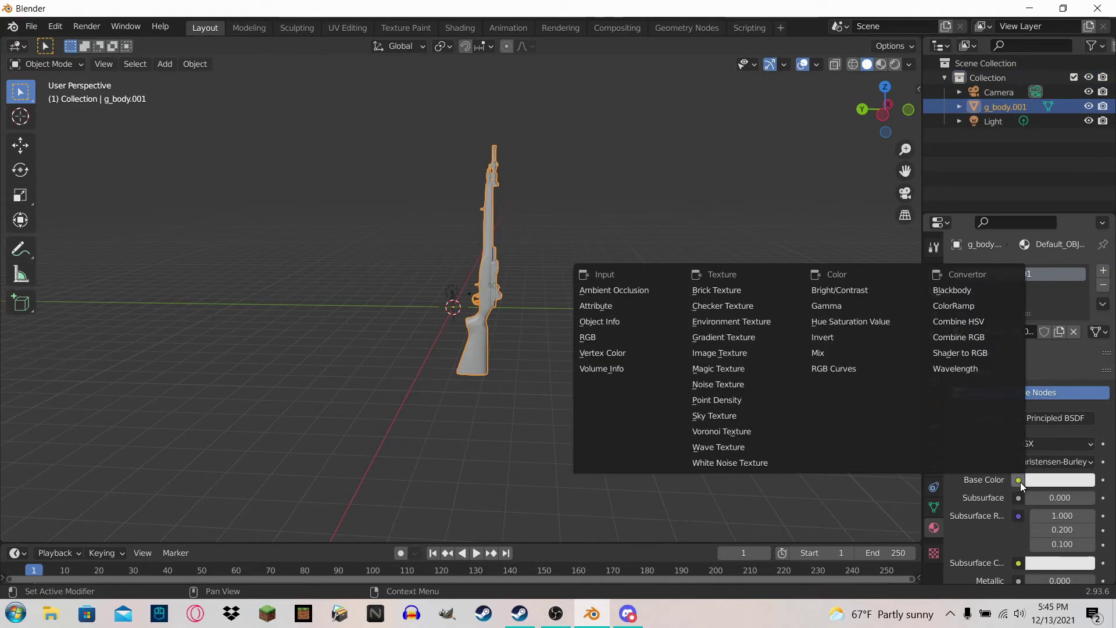
click(731, 356)
Browse to Documents > PDTH mods > mods > video guns for the texture image.
click(1073, 499)
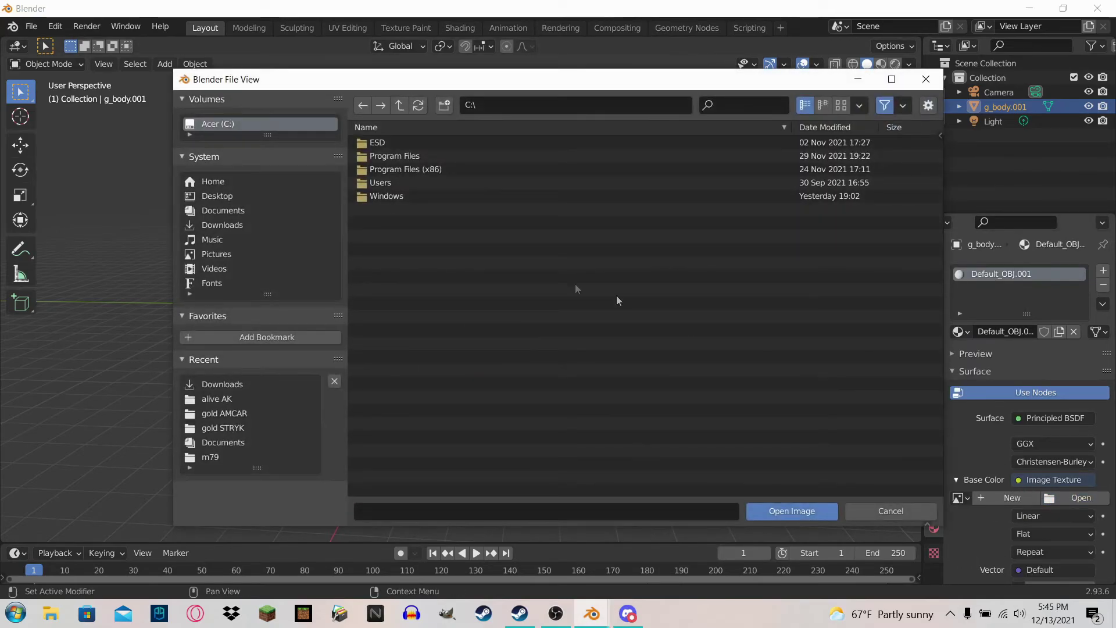
click(223, 227)
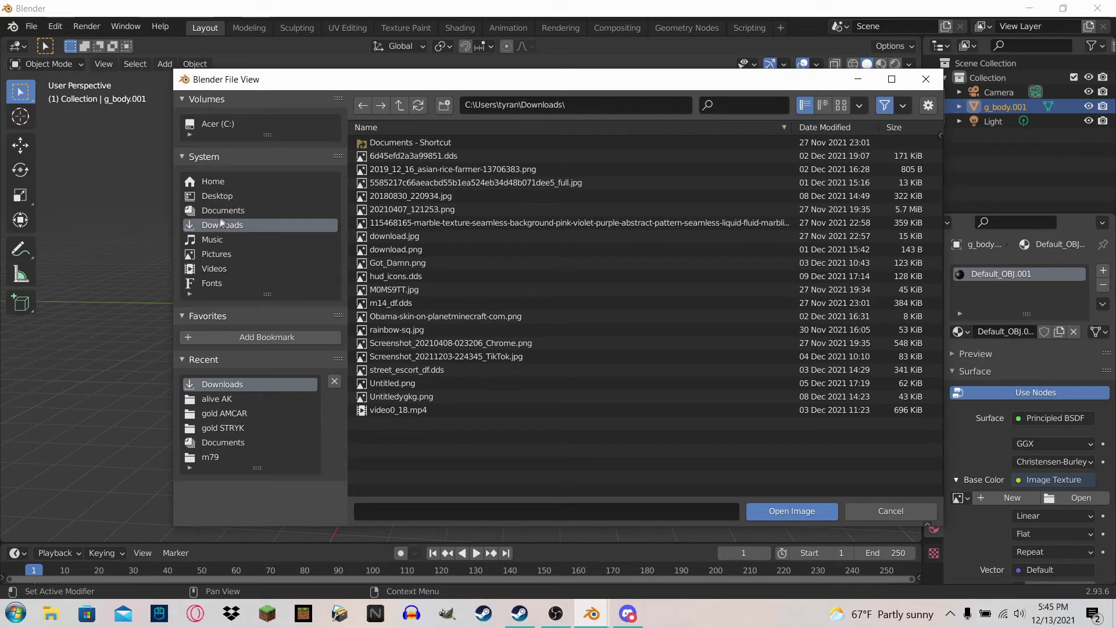
click(223, 210)
click(476, 304)
double_click(477, 308)
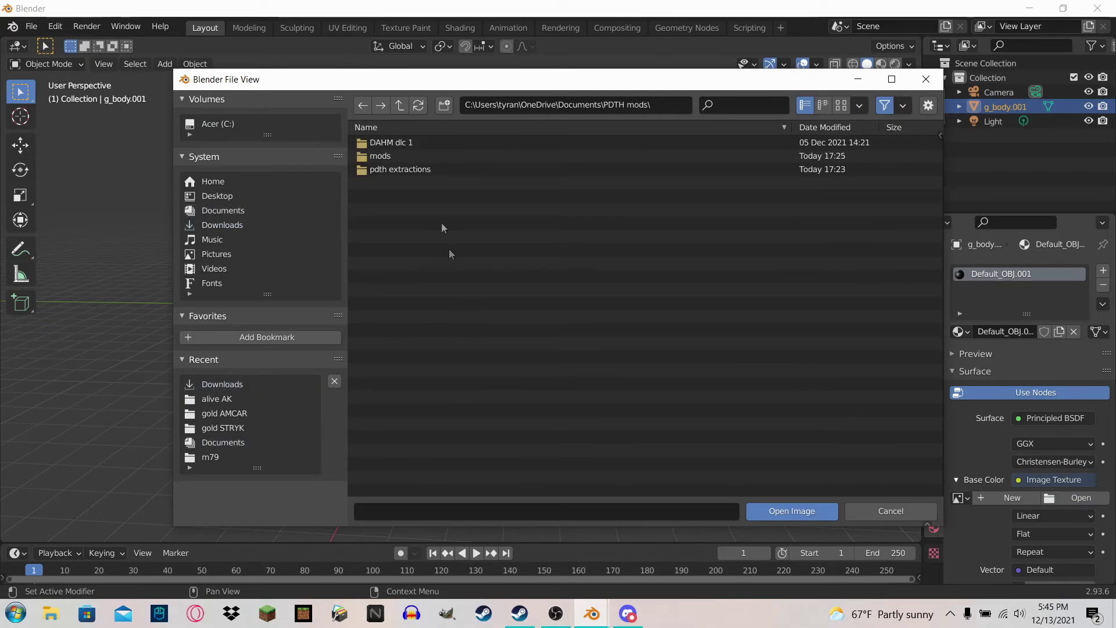
double_click(426, 150)
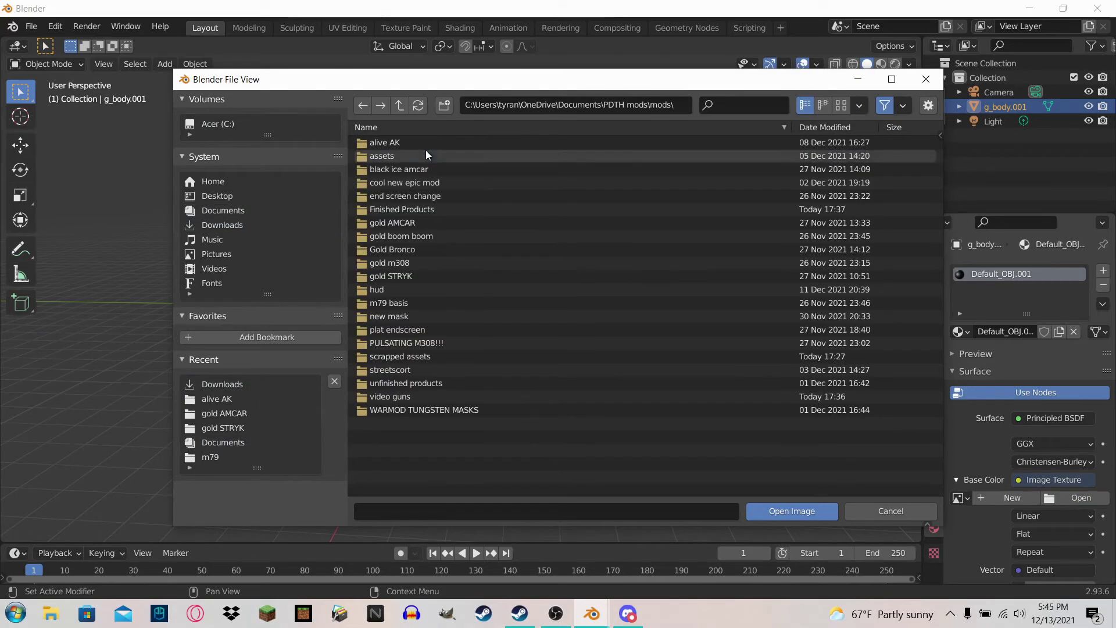
double_click(418, 393)
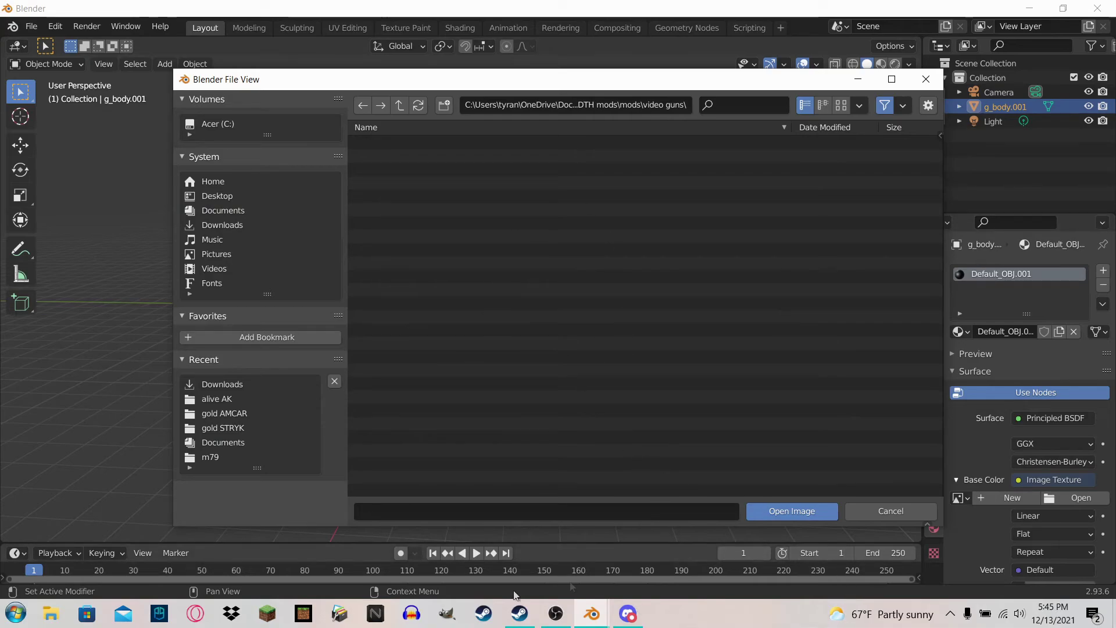
click(891, 510)
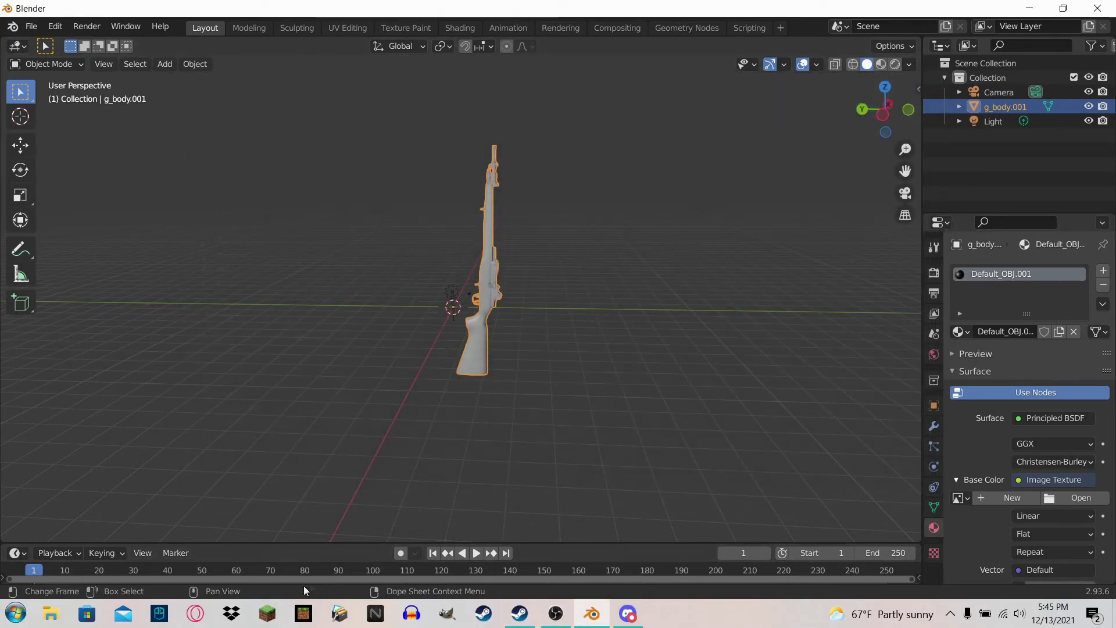
Load m14_df.dds from the video guns folder as the rifle's base colour image.
click(1072, 498)
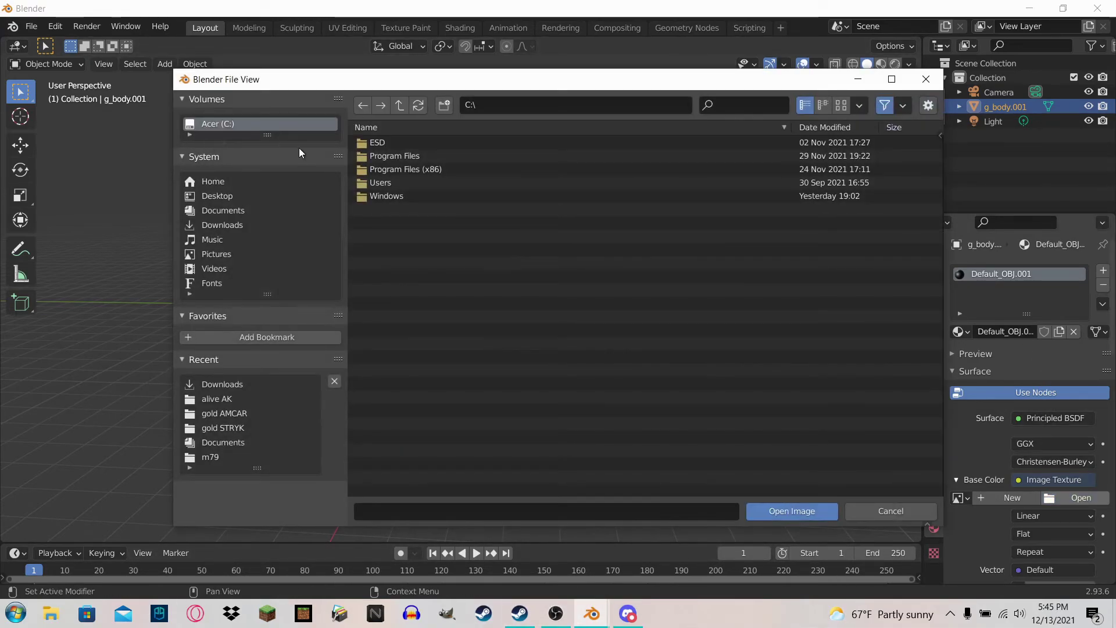
click(223, 212)
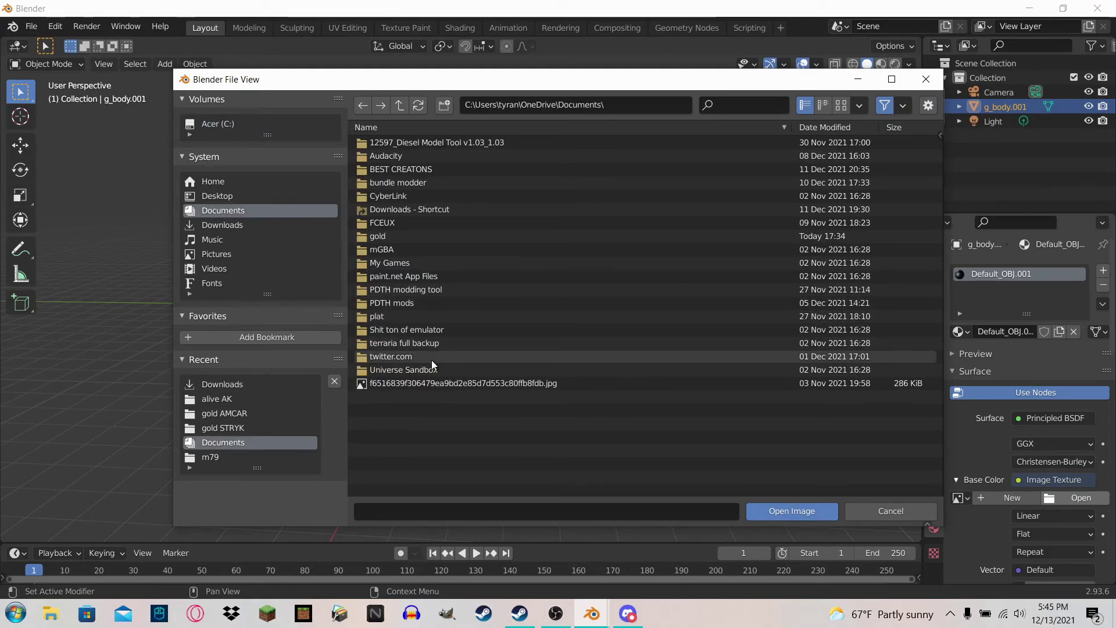
double_click(414, 304)
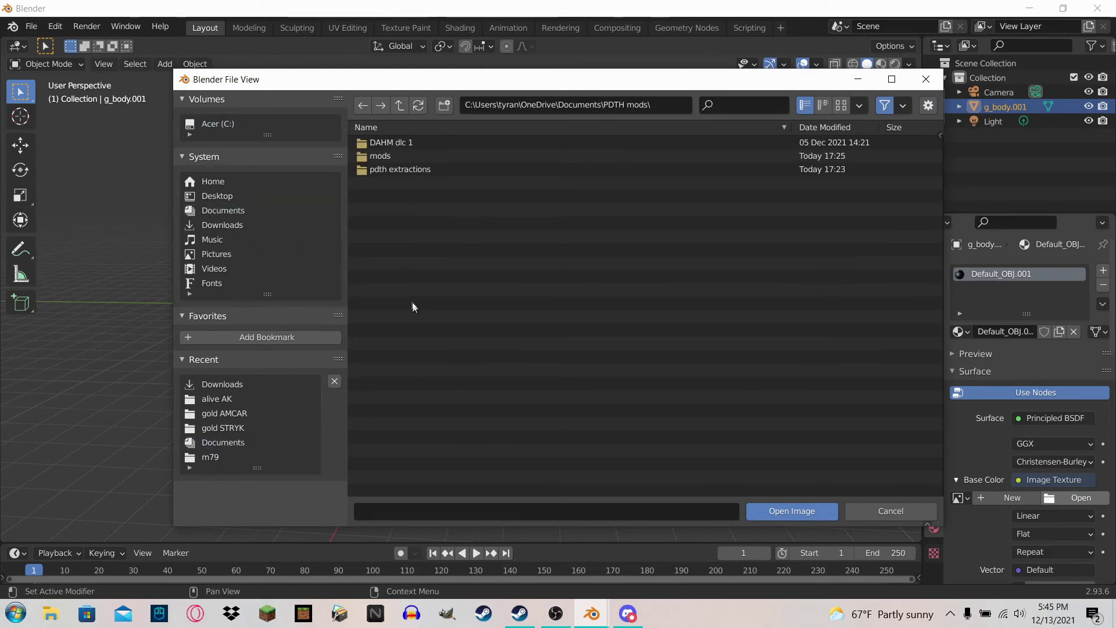
double_click(379, 147)
double_click(430, 396)
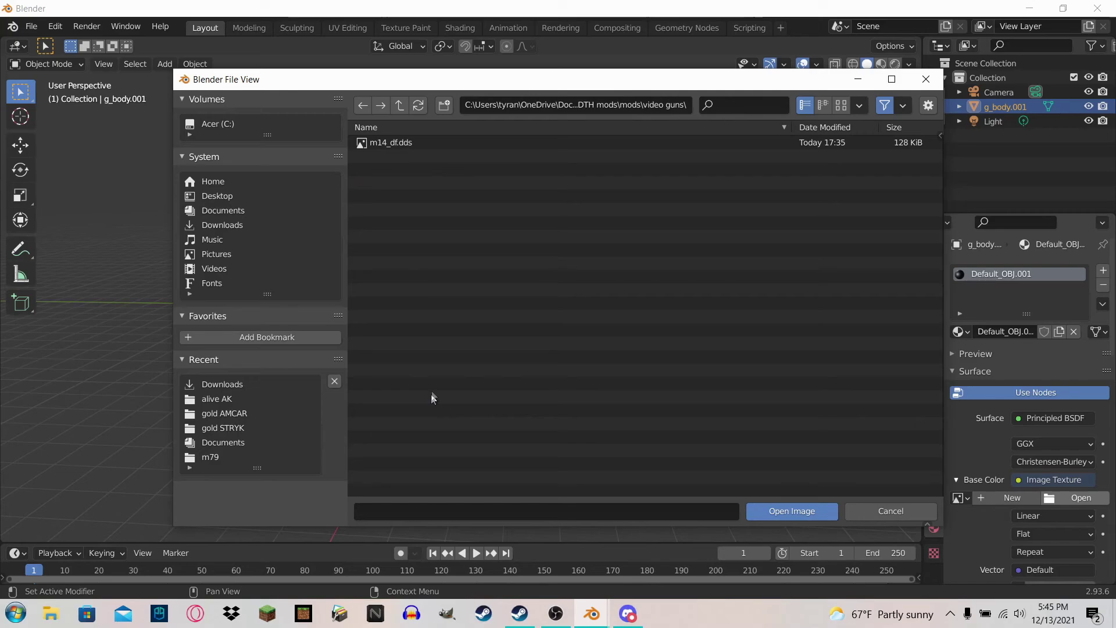
click(404, 143)
double_click(403, 141)
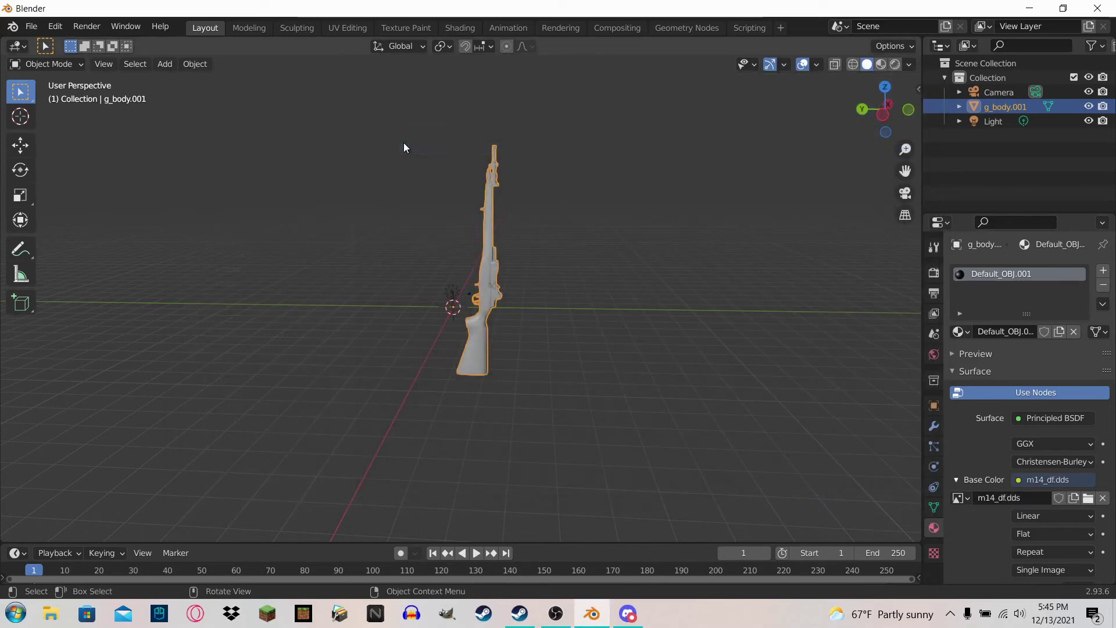
Switch to Material Preview shading to see the camo texture on the rifle.
click(545, 273)
drag(547, 274, 885, 349)
drag(538, 153, 412, 350)
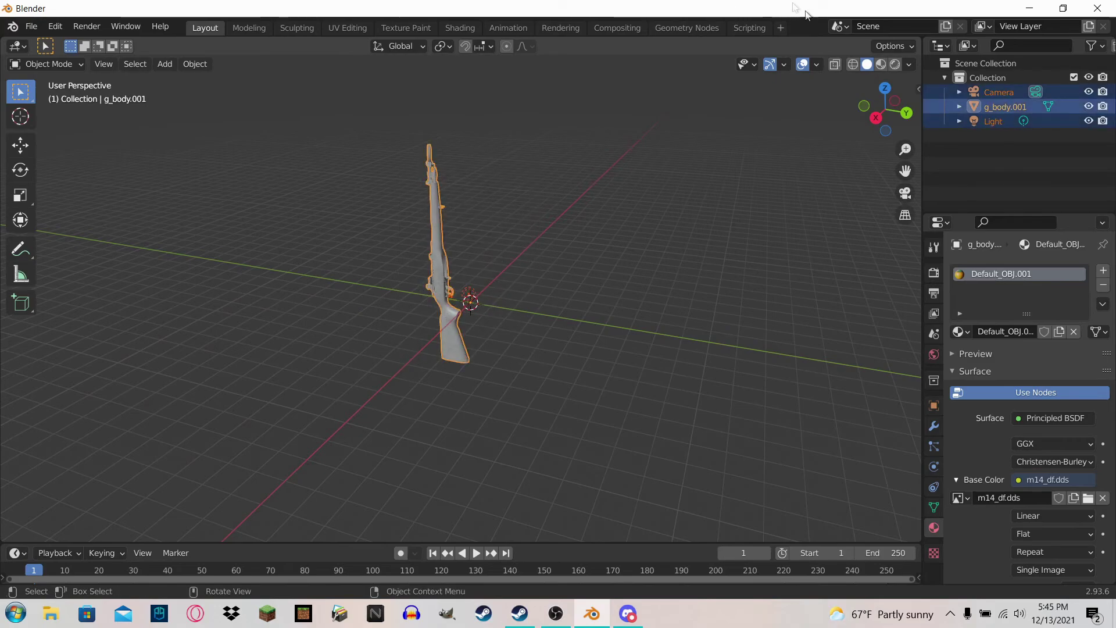
click(556, 204)
drag(555, 205, 656, 150)
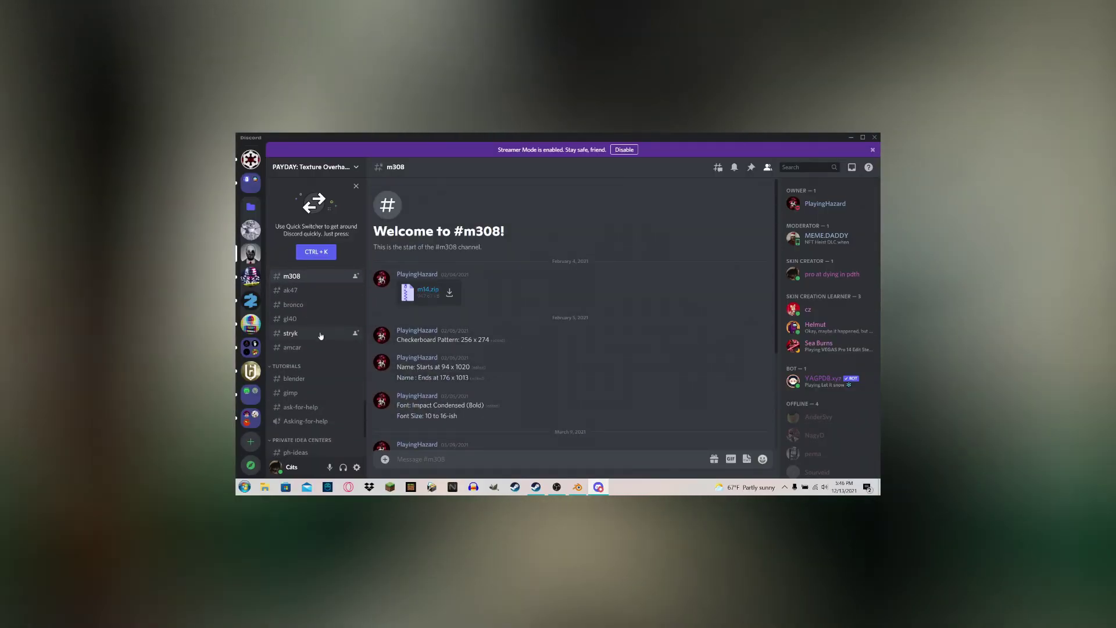
Visit the #installation-guide channel and briefly view a moderator's profile card.
scroll(320, 333, up, 5)
scroll(320, 332, up, 4)
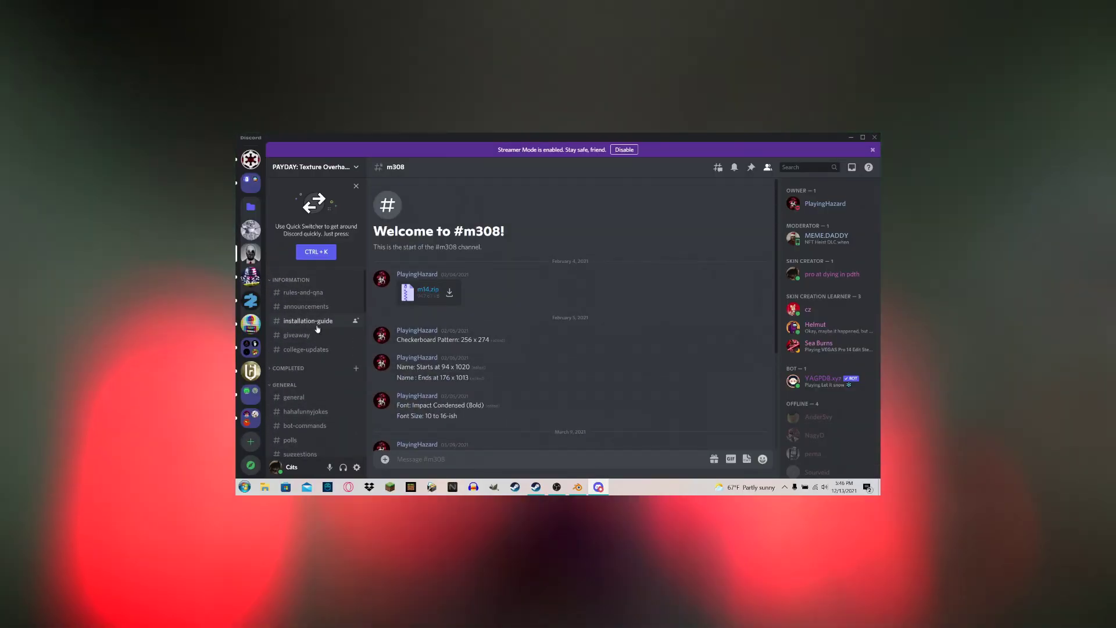
click(308, 321)
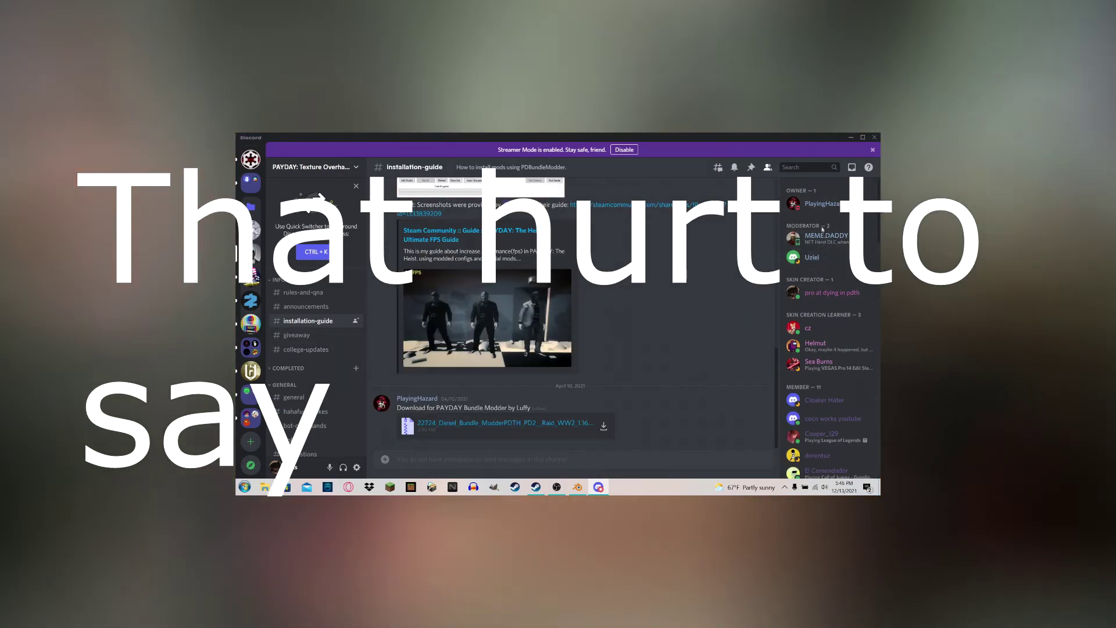
click(818, 243)
key(Escape)
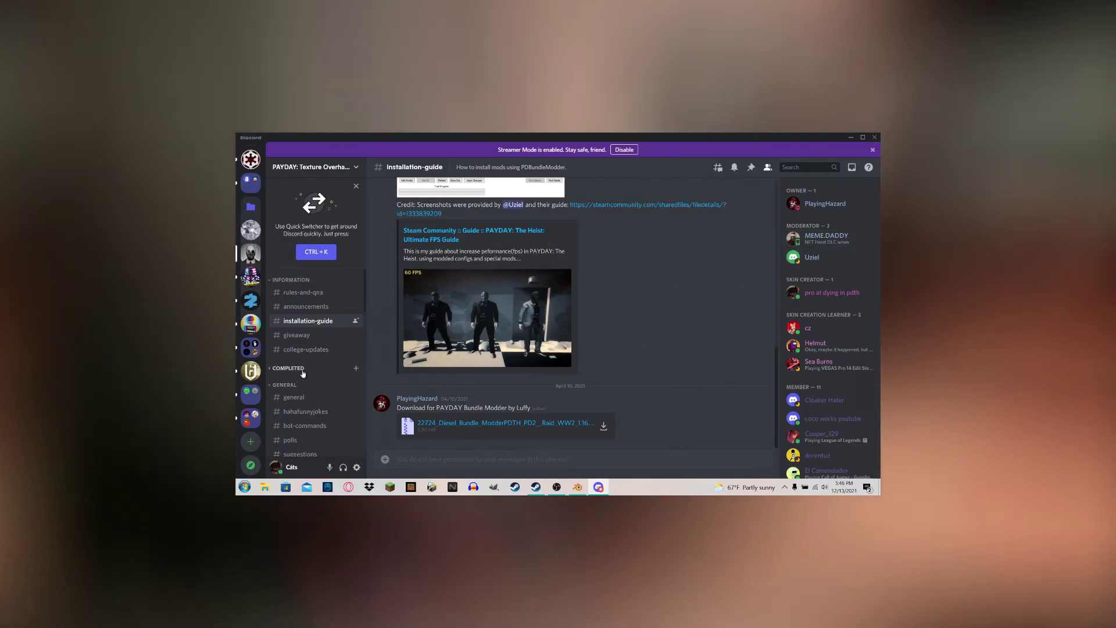
scroll(311, 389, down, 2)
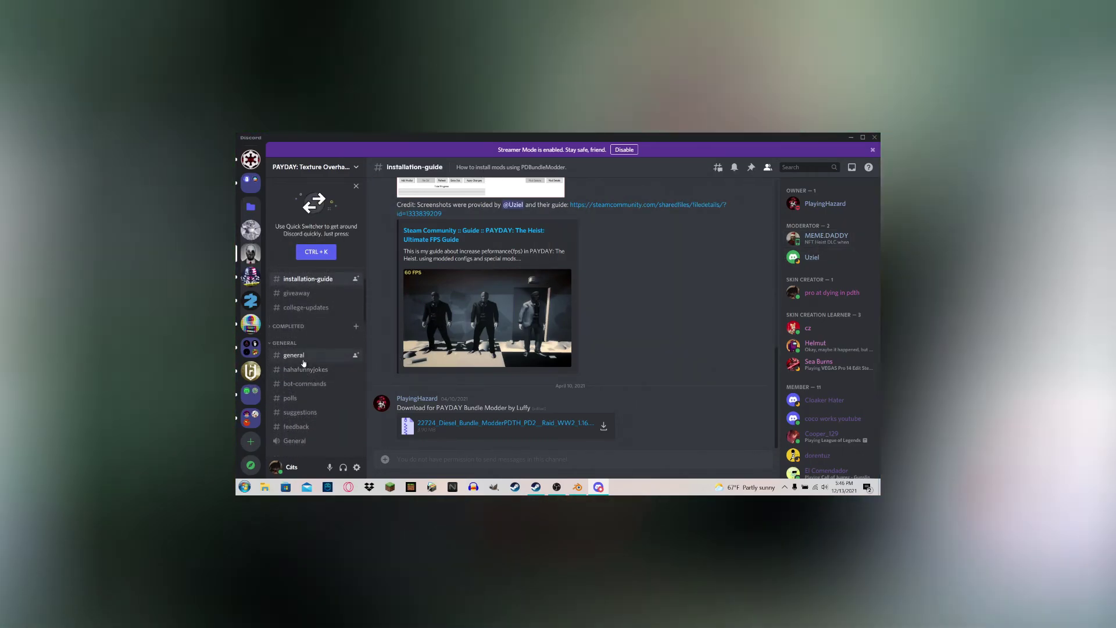
Open the #general channel and scroll back through its older messages.
click(295, 357)
scroll(576, 380, up, 5)
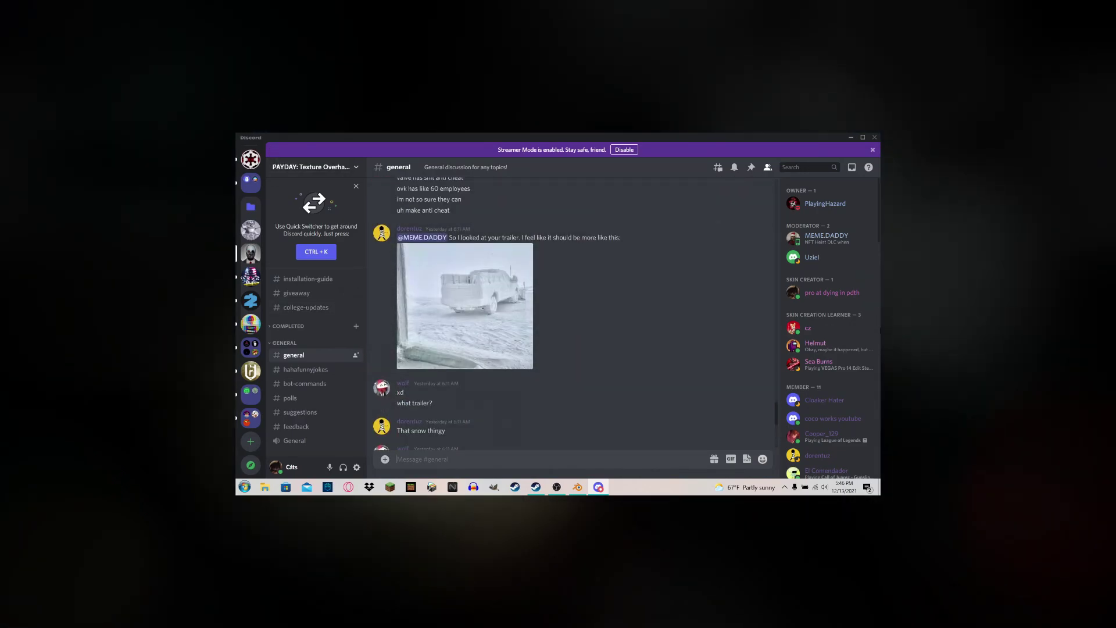
scroll(314, 335, up, 1)
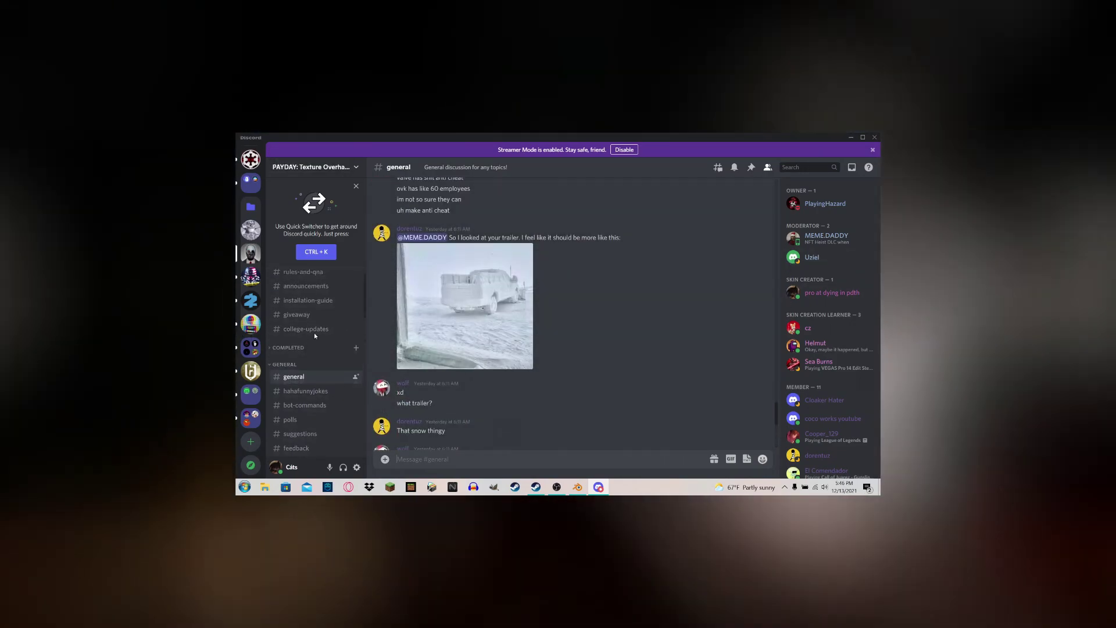
scroll(314, 333, up, 1)
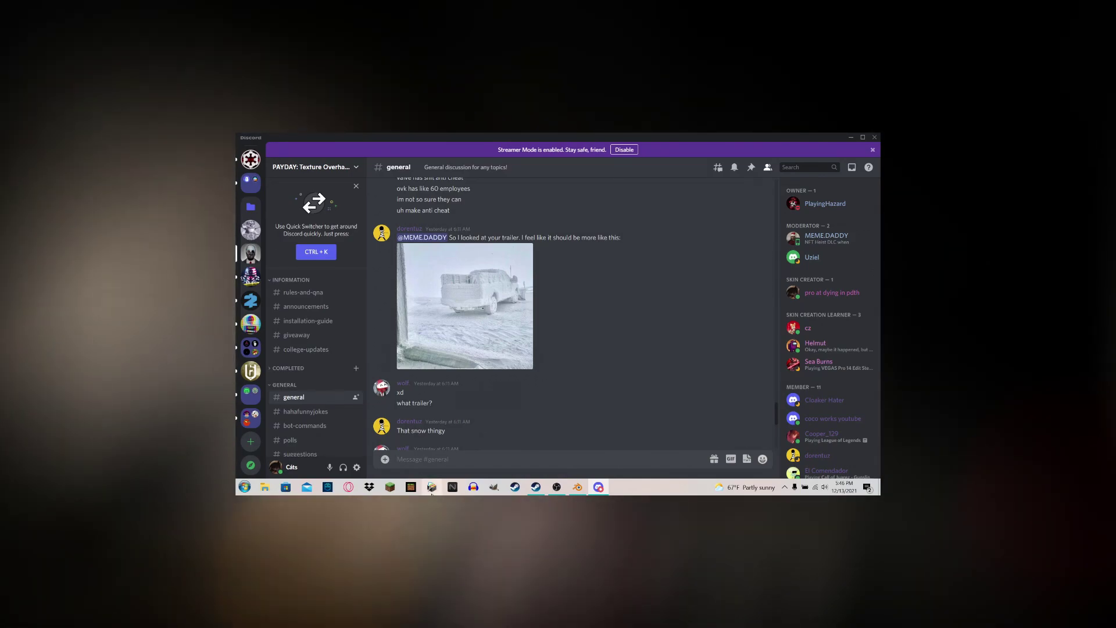
scroll(407, 419, up, 3)
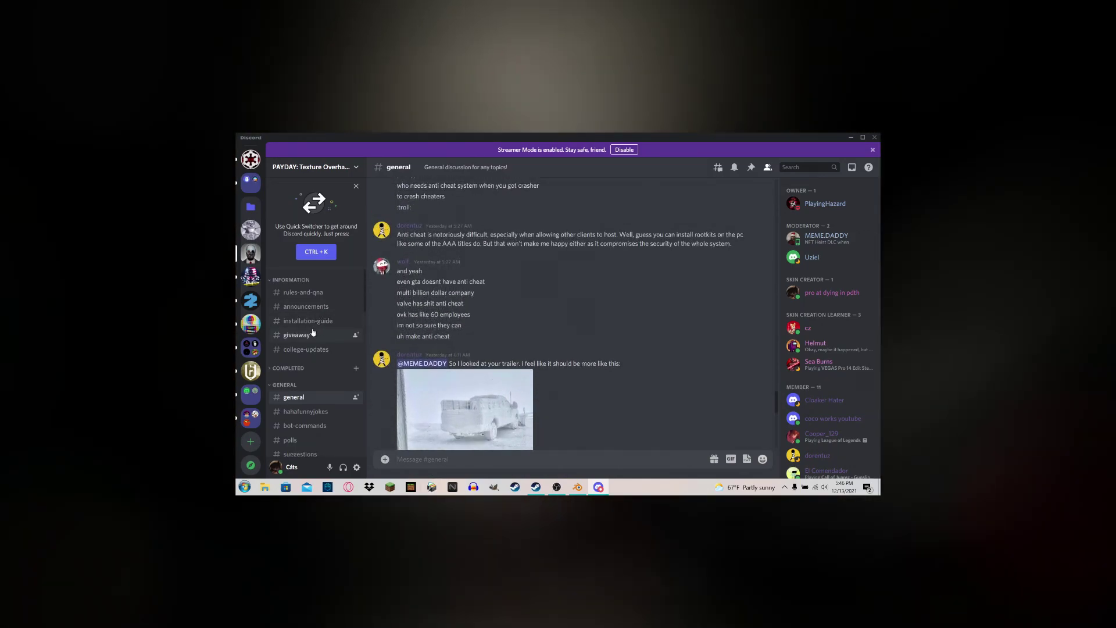